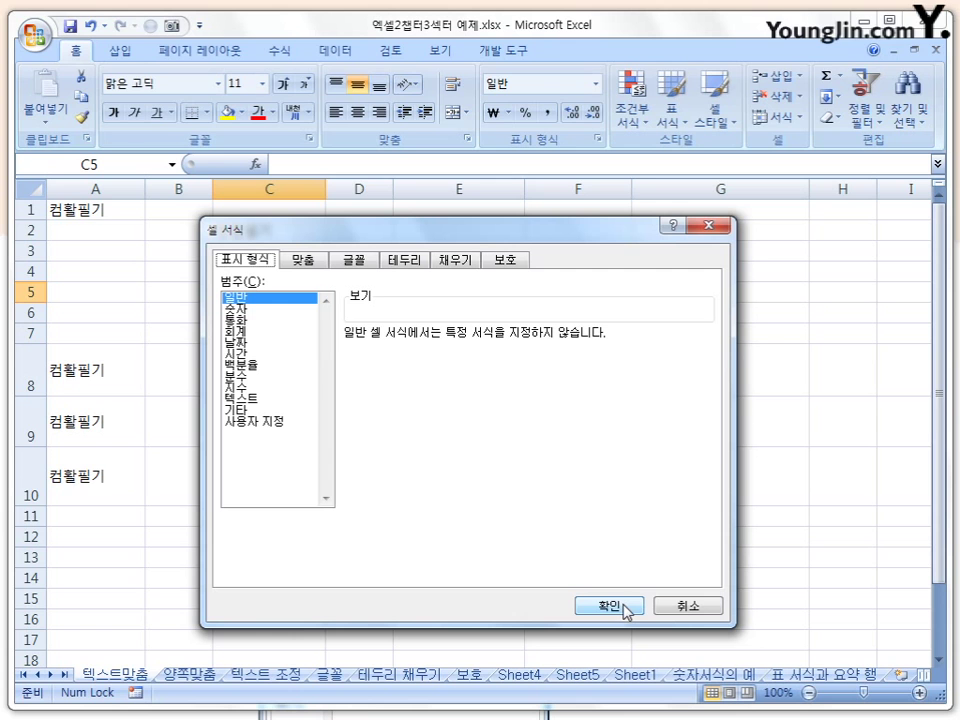
{"action": "left_click", "coordinate": [610, 606]}
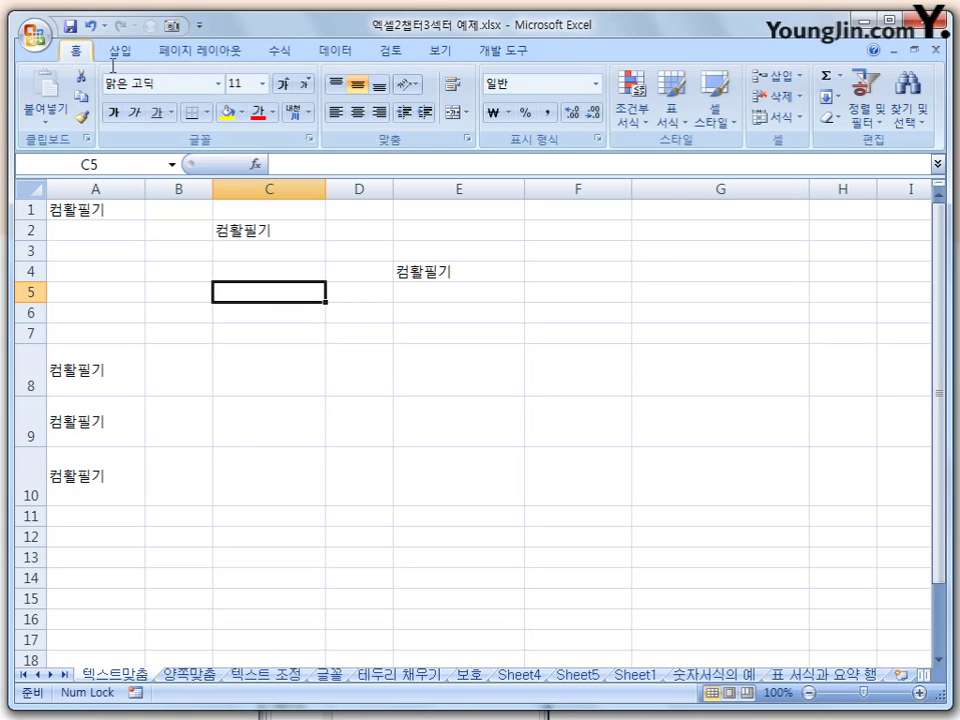
{"action": "left_click", "coordinate": [797, 119]}
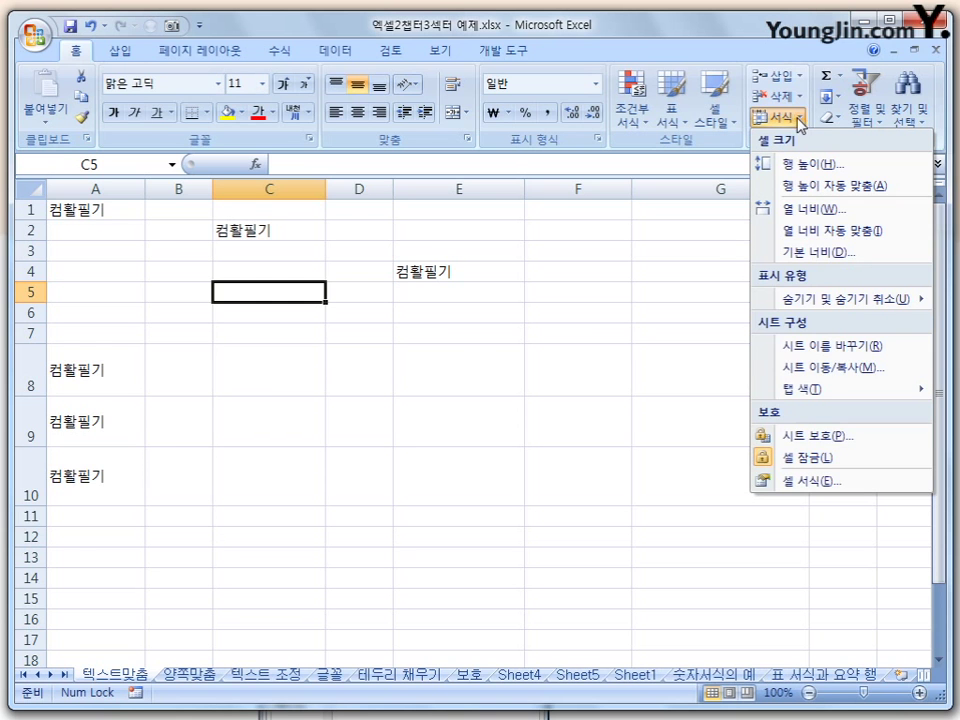
{"action": "left_click", "coordinate": [818, 480]}
{"action": "left_click", "coordinate": [706, 607]}
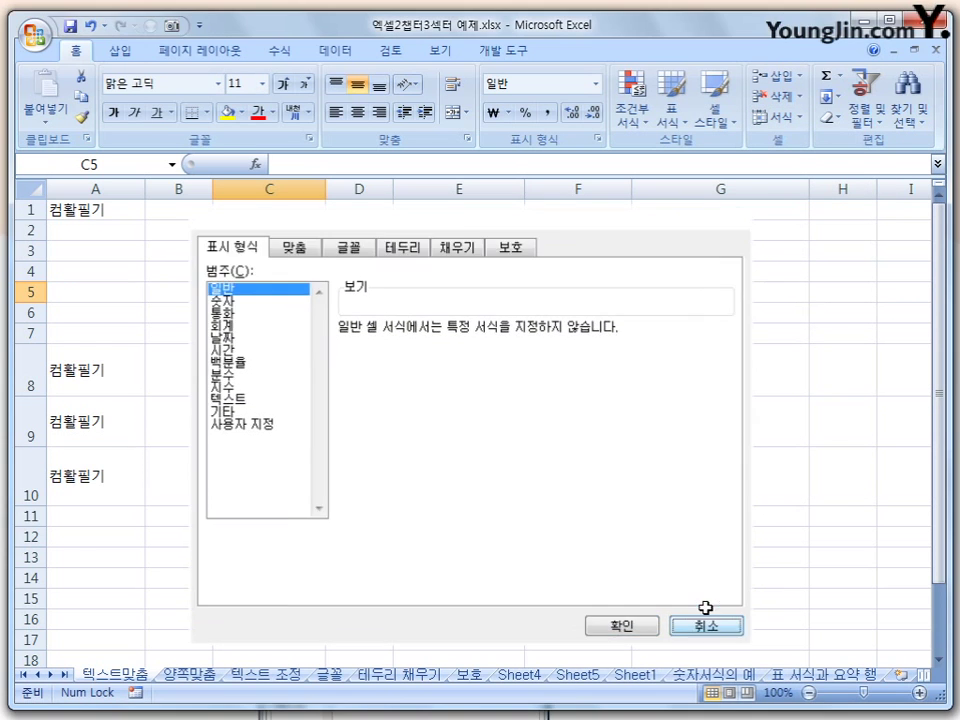
{"action": "right_click", "coordinate": [270, 296]}
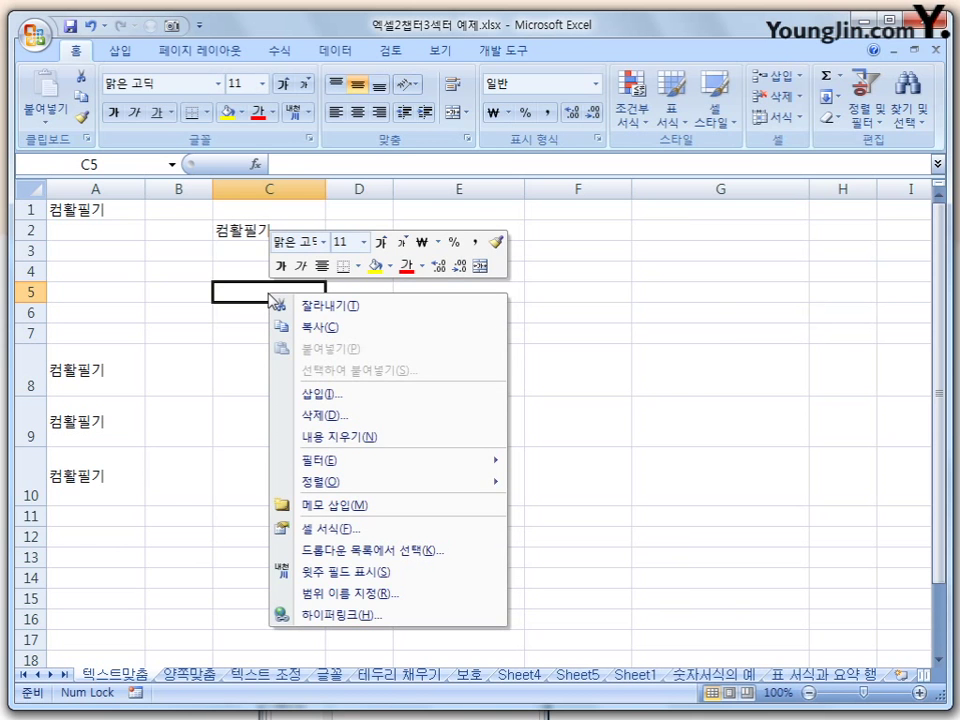
{"action": "left_click", "coordinate": [343, 533]}
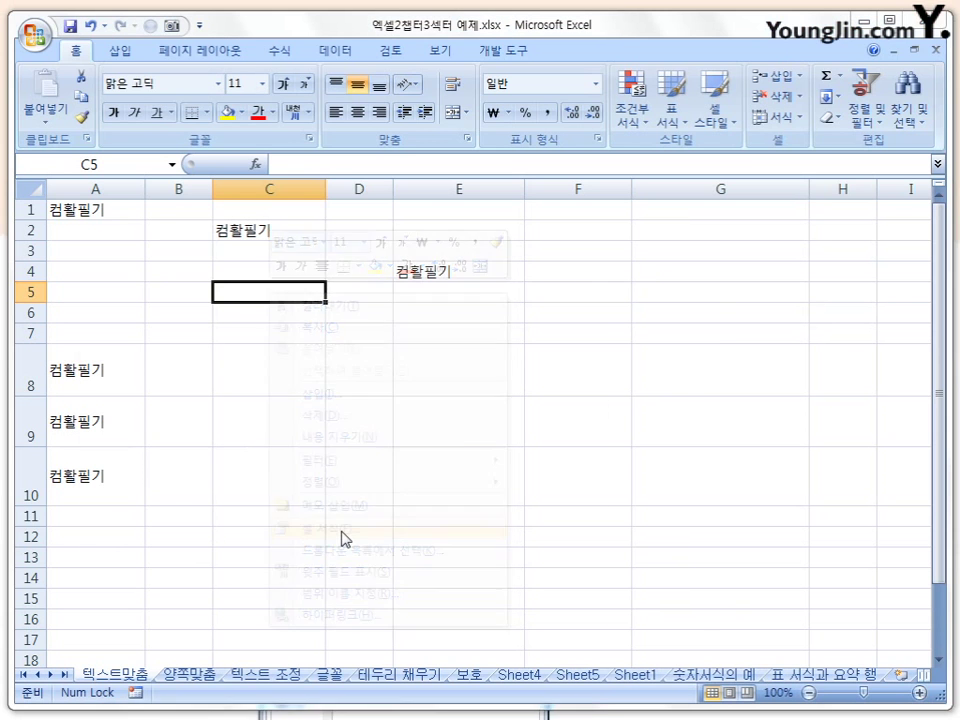
{"action": "left_click_drag", "start_coordinate": [435, 330], "coordinate": [550, 210]}
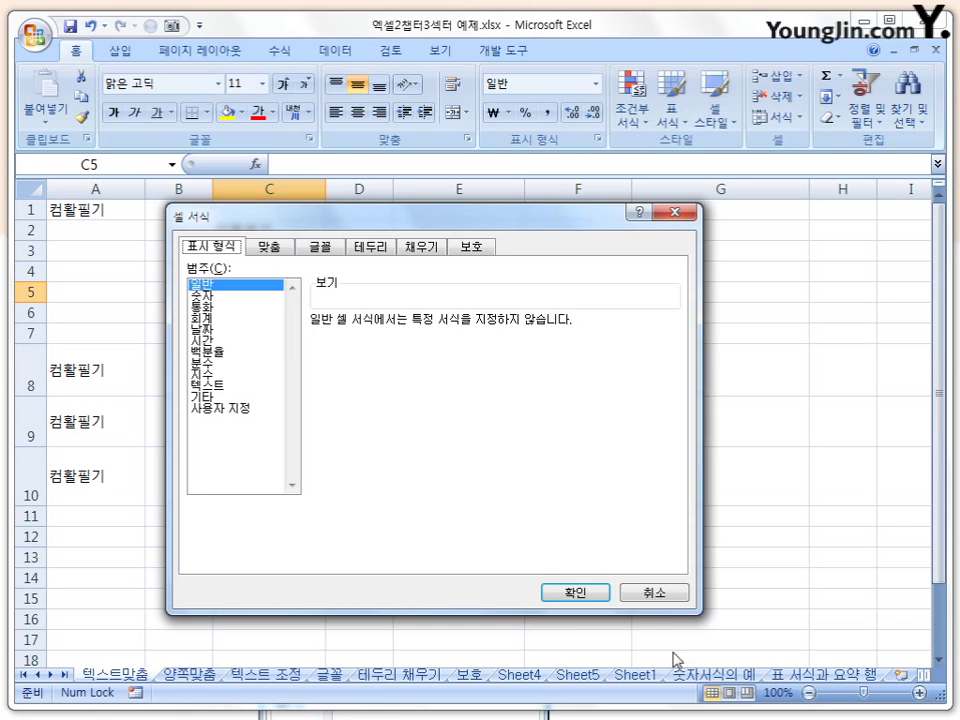
{"action": "left_click", "coordinate": [655, 593]}
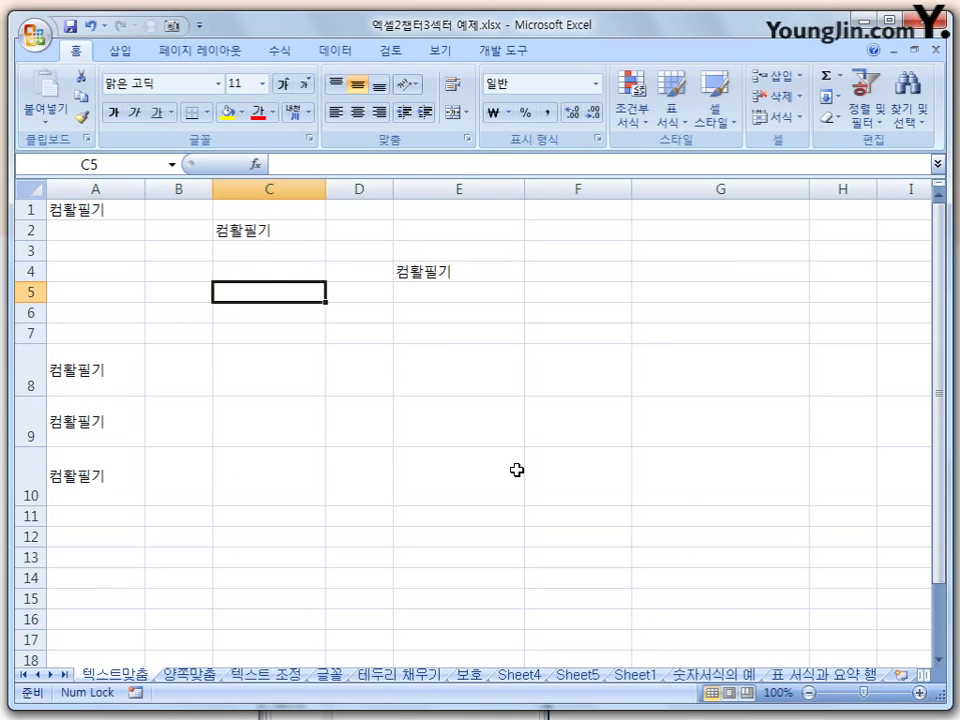
{"action": "left_click", "coordinate": [313, 140]}
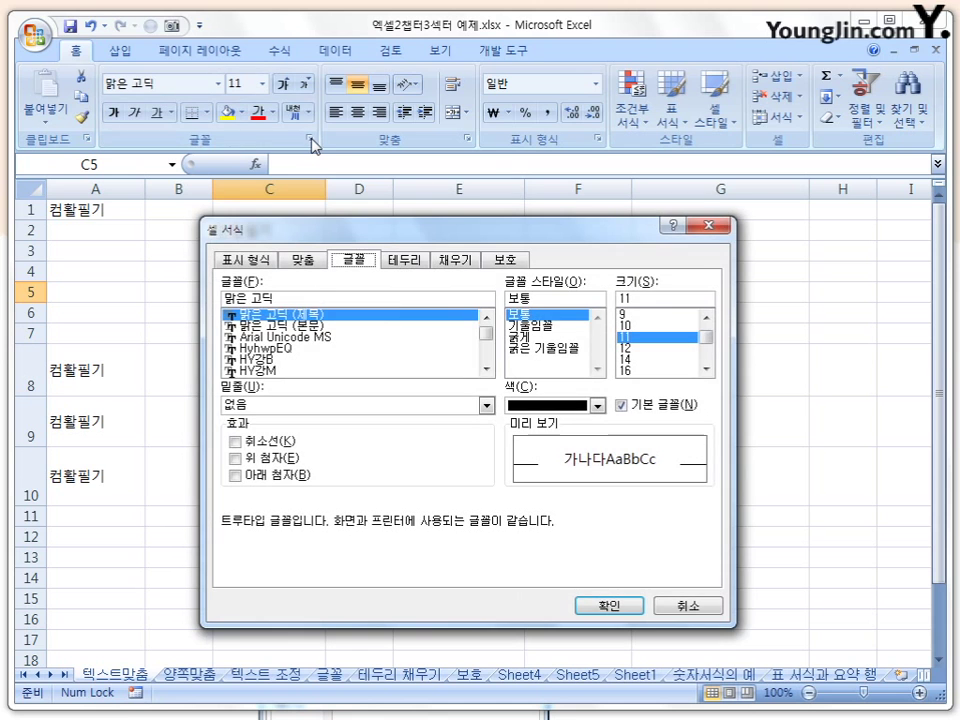
{"action": "left_click", "coordinate": [684, 606]}
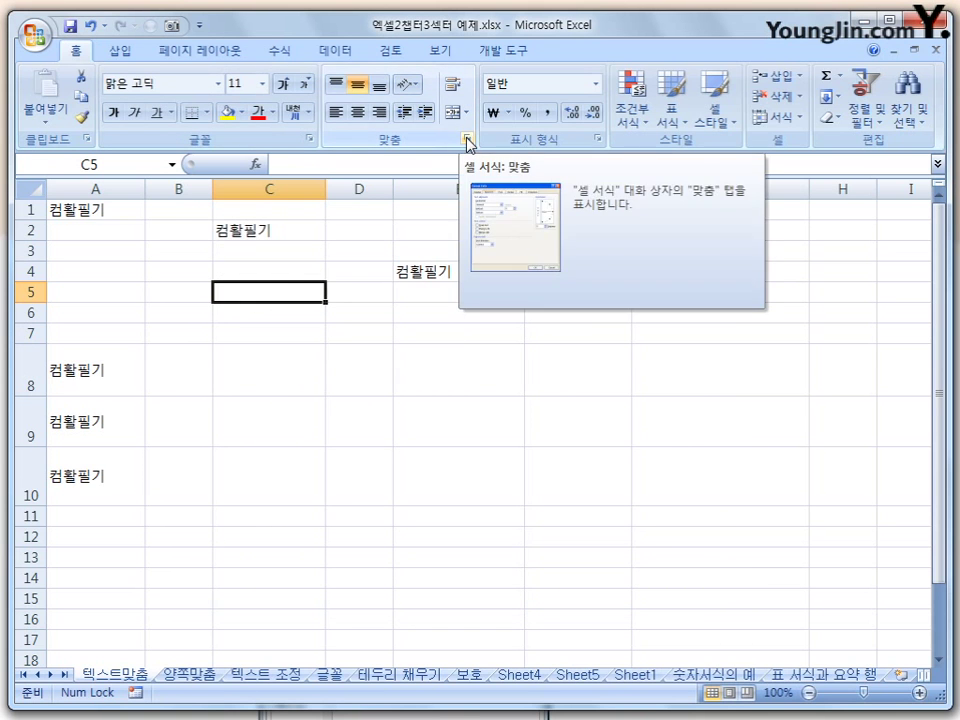
{"action": "left_click", "coordinate": [467, 142]}
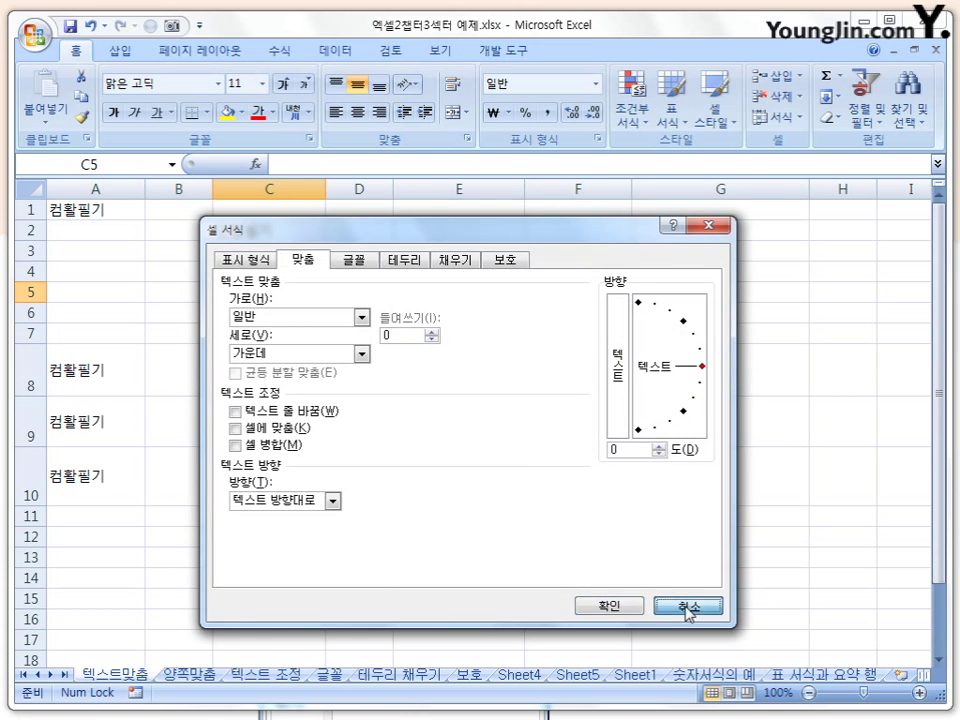
{"action": "left_click", "coordinate": [688, 606]}
{"action": "left_click", "coordinate": [600, 142]}
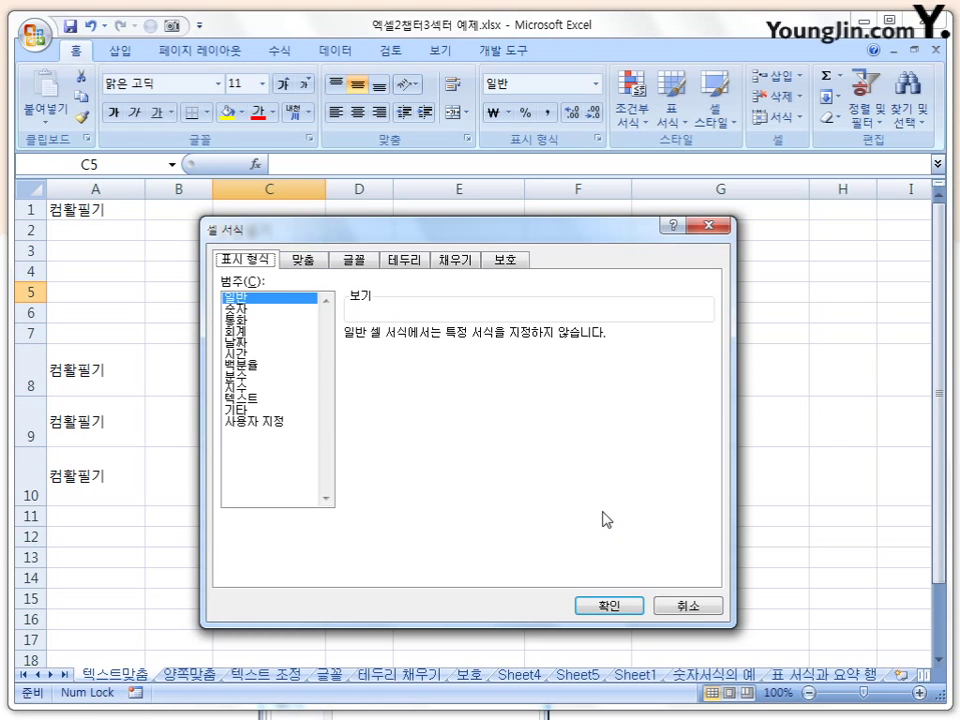
Raise the Format Cells dialog, circle 특정 서식, and select the 숫자 (Number) category
{"action": "left_click_drag", "start_coordinate": [491, 240], "coordinate": [494, 207]}
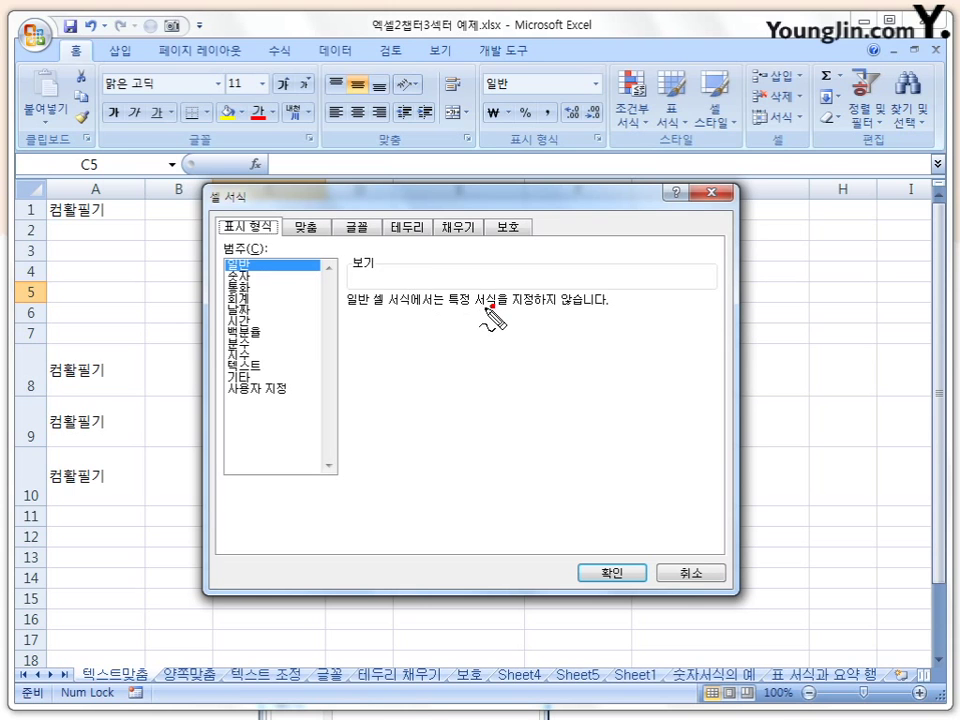
{"action": "mouse_move", "coordinate": [484, 304]}
{"action": "left_mouse_down"}
{"action": "mouse_move", "coordinate": [437, 302]}
{"action": "mouse_move", "coordinate": [478, 291]}
{"action": "mouse_move", "coordinate": [500, 308]}
{"action": "left_mouse_up"}
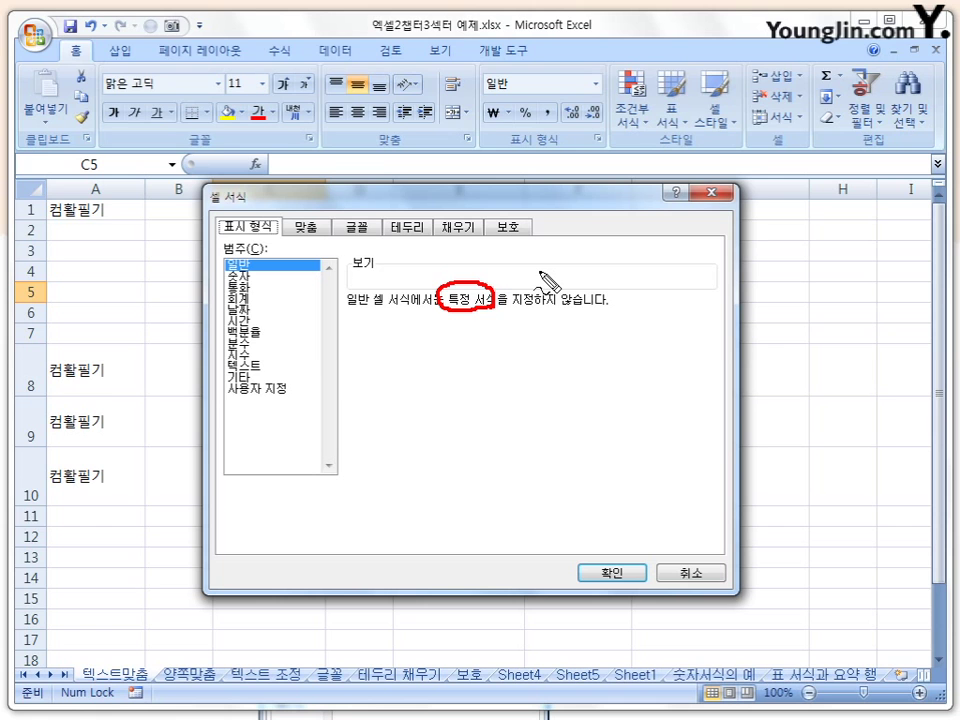
{"action": "key", "text": "Escape"}
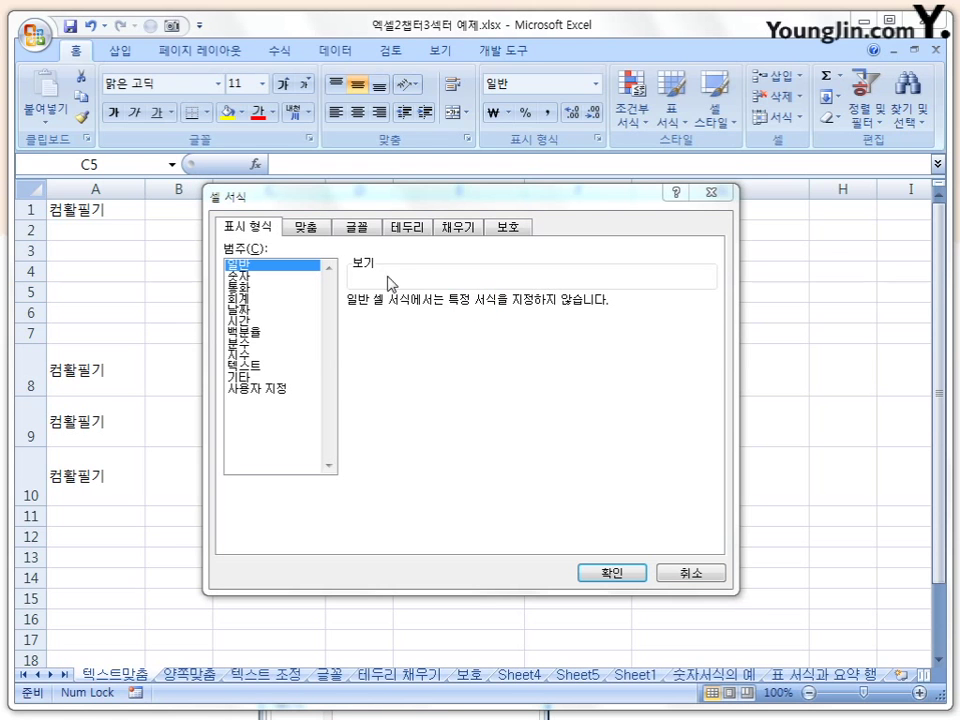
{"action": "left_click", "coordinate": [274, 279]}
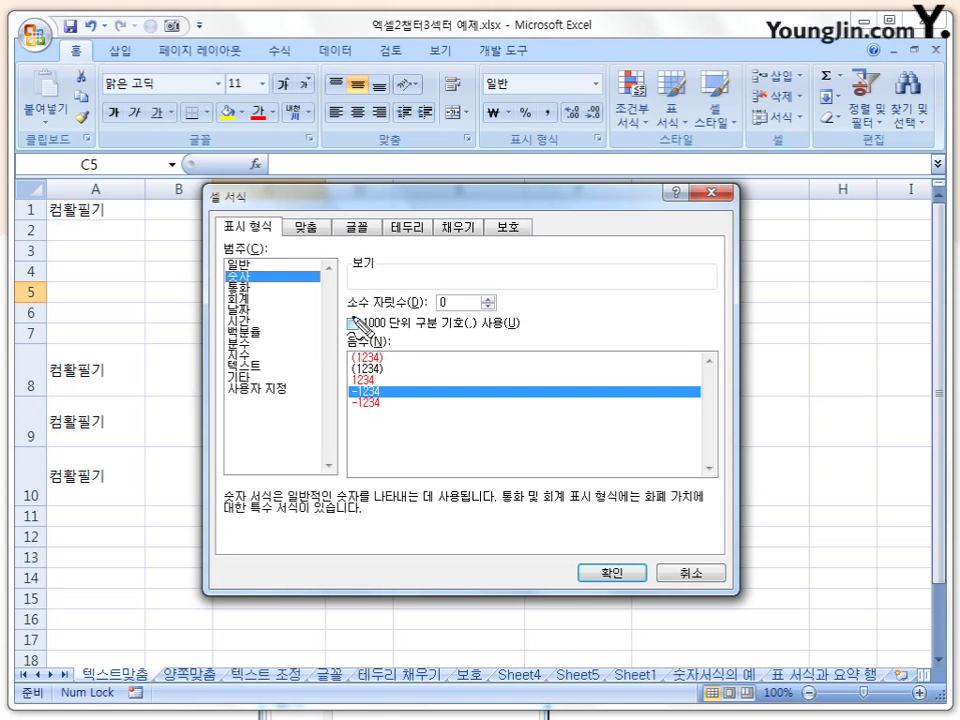
Mark the Number category's thousands-separator option and negative-number formats with the pen
{"action": "left_click_drag", "start_coordinate": [350, 317], "coordinate": [372, 306]}
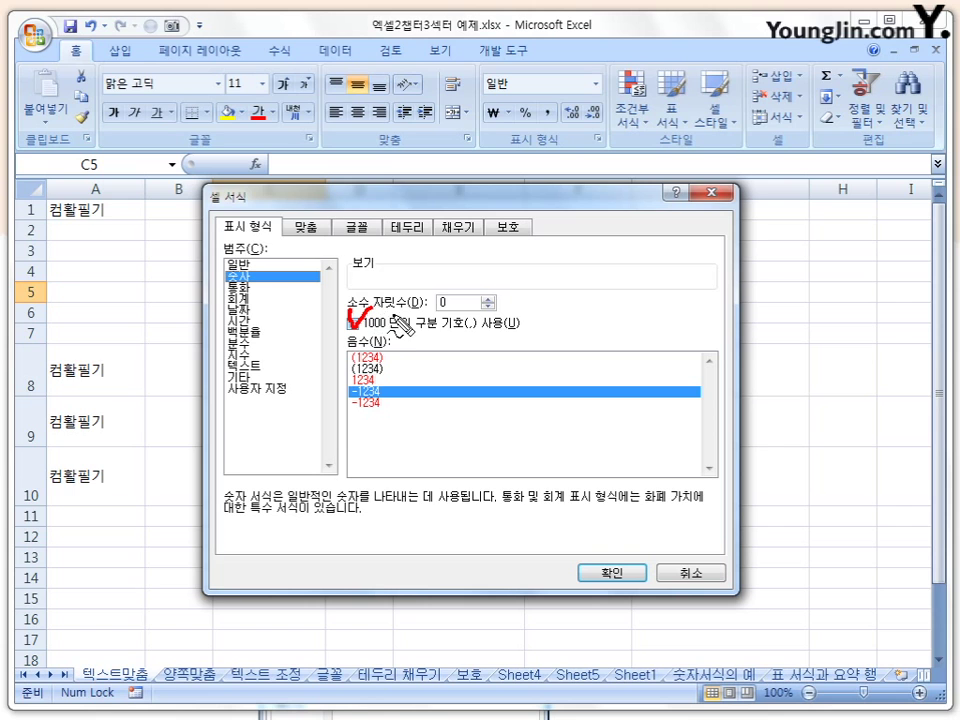
{"action": "mouse_move", "coordinate": [395, 354]}
{"action": "left_mouse_down"}
{"action": "mouse_move", "coordinate": [409, 385]}
{"action": "mouse_move", "coordinate": [398, 413]}
{"action": "left_mouse_up"}
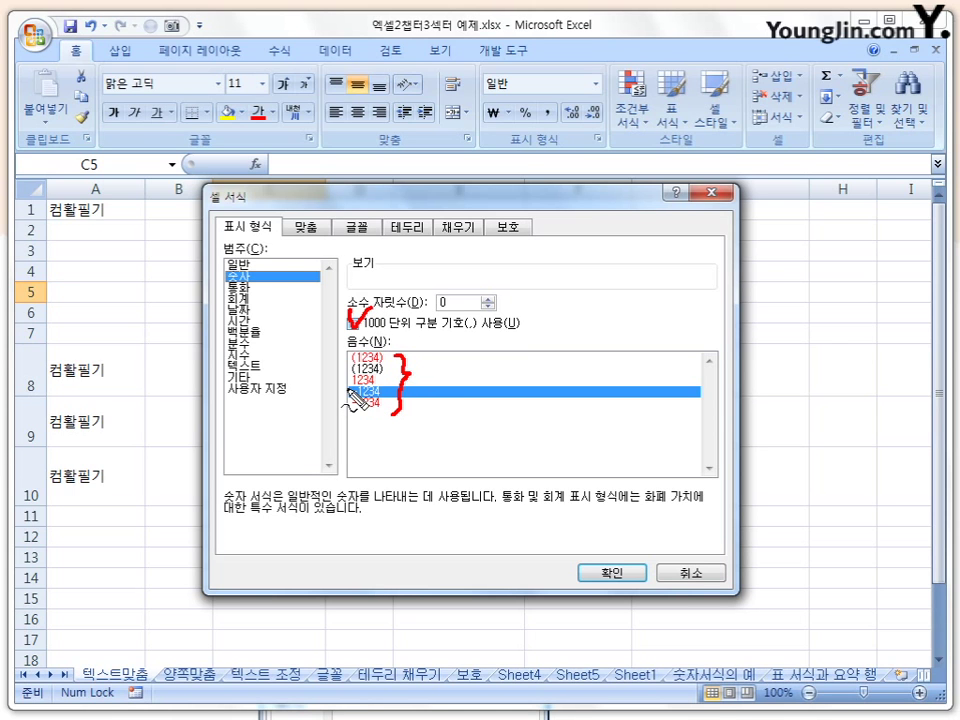
{"action": "key", "text": "Escape"}
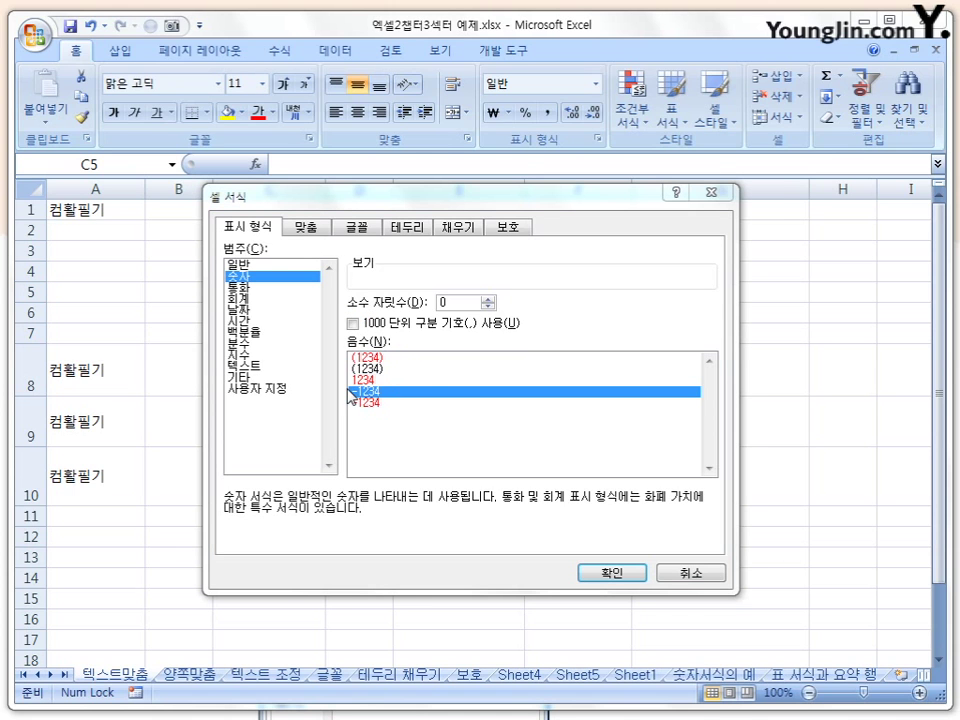
Switch to 통화 (Currency), mark its 0 decimal places, and keep ₩ as the symbol
{"action": "left_click", "coordinate": [266, 288]}
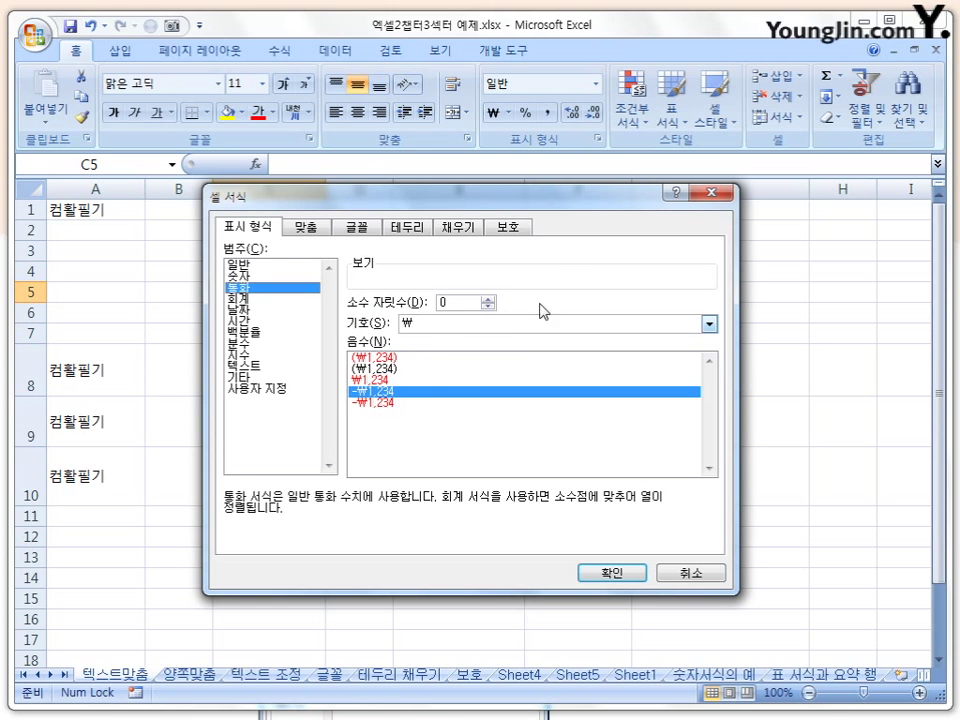
{"action": "key", "text": "ctrl+2"}
{"action": "mouse_move", "coordinate": [368, 300]}
{"action": "left_mouse_down"}
{"action": "mouse_move", "coordinate": [345, 303]}
{"action": "mouse_move", "coordinate": [356, 298]}
{"action": "mouse_move", "coordinate": [368, 326]}
{"action": "mouse_move", "coordinate": [418, 333]}
{"action": "left_mouse_up"}
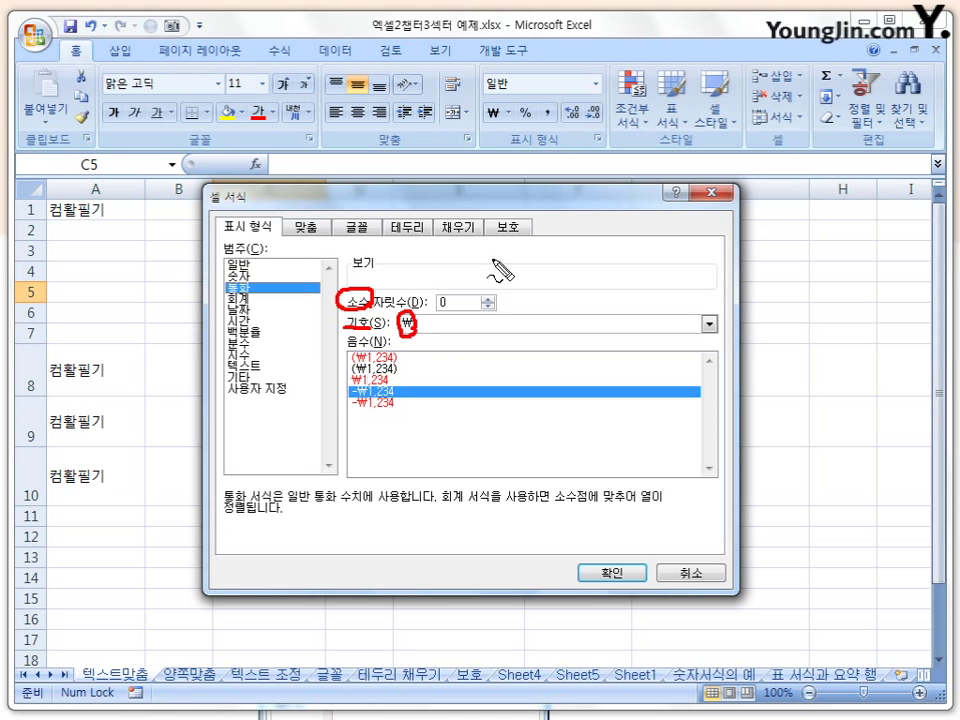
{"action": "key", "text": "Escape"}
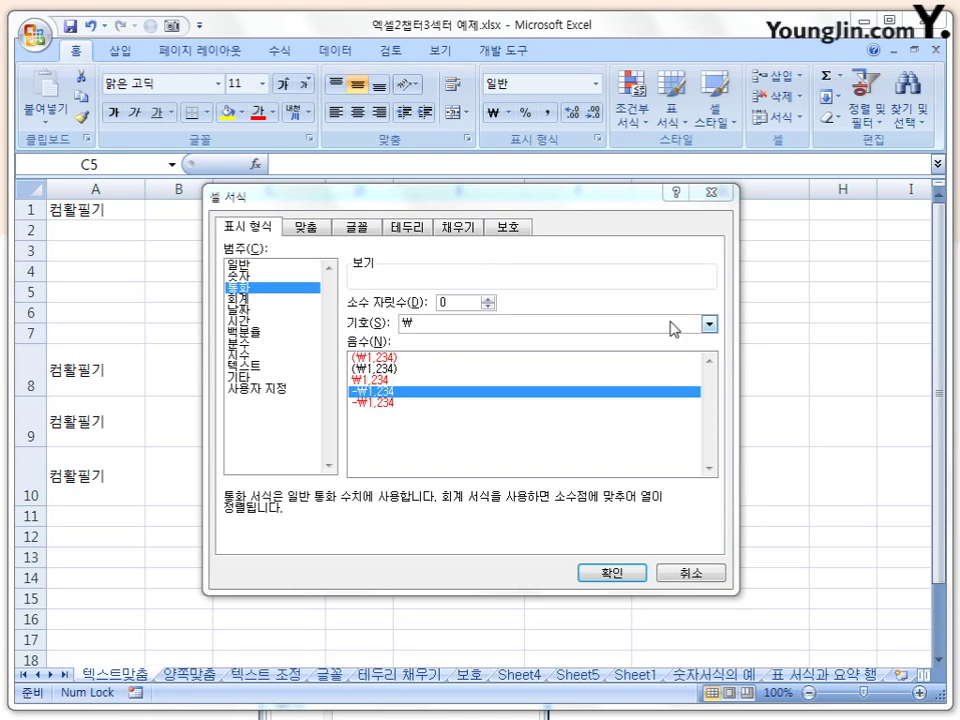
{"action": "left_click", "coordinate": [709, 324]}
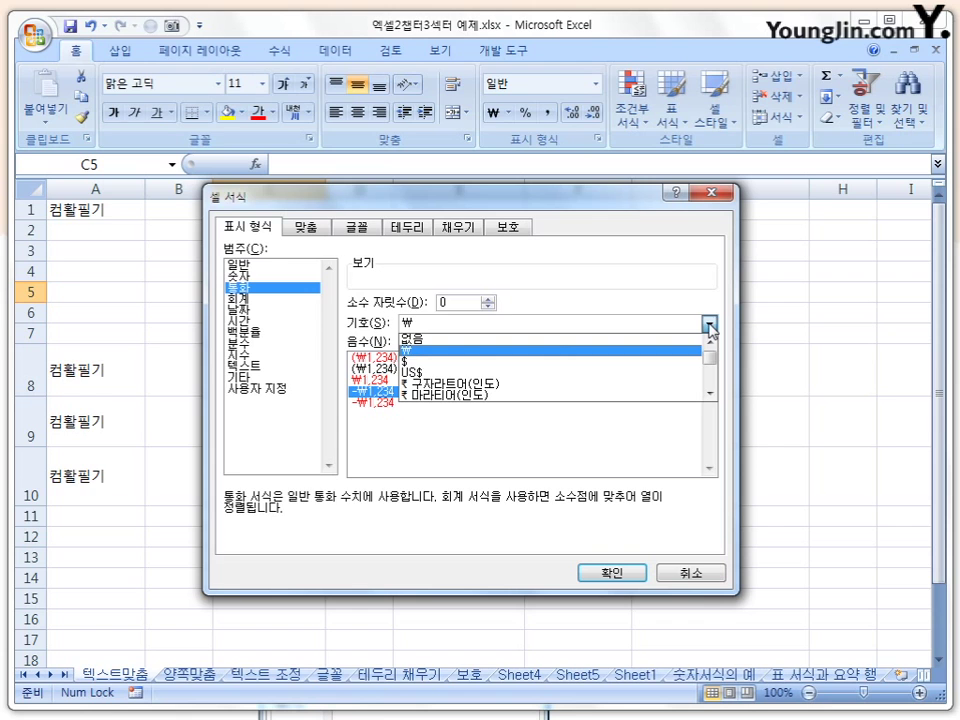
{"action": "left_click", "coordinate": [709, 325]}
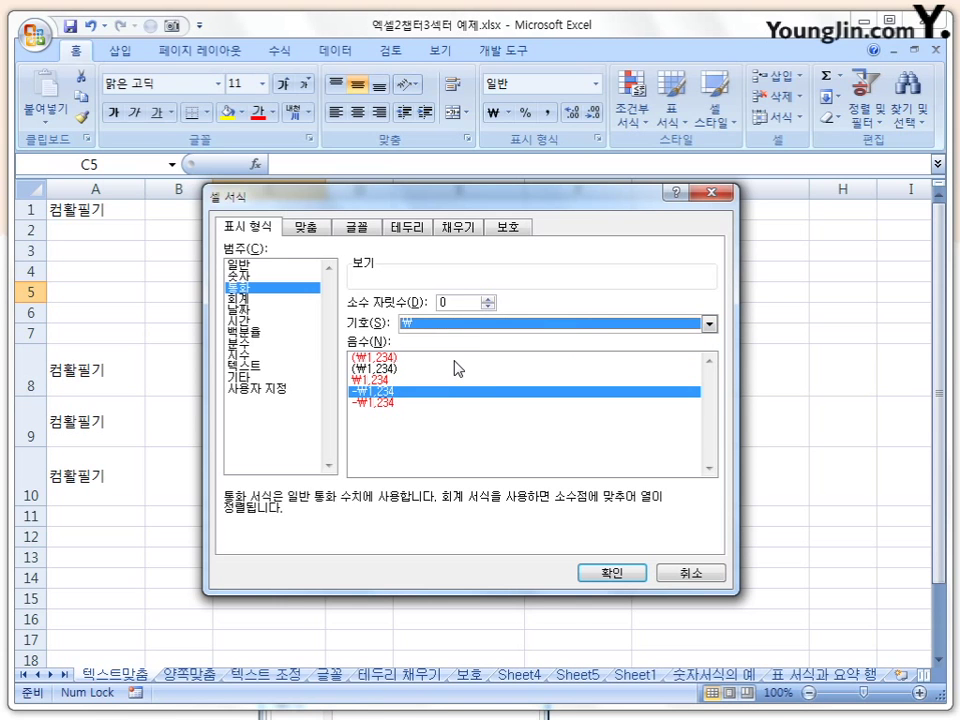
Bracket the currency negative-number styles and mark the 통화 category, then clear the ink
{"action": "key", "text": "ctrl+2"}
{"action": "mouse_move", "coordinate": [413, 350]}
{"action": "left_mouse_down"}
{"action": "mouse_move", "coordinate": [424, 368]}
{"action": "mouse_move", "coordinate": [413, 402]}
{"action": "left_mouse_up"}
{"action": "mouse_move", "coordinate": [346, 352]}
{"action": "left_mouse_down"}
{"action": "mouse_move", "coordinate": [332, 376]}
{"action": "mouse_move", "coordinate": [349, 405]}
{"action": "left_mouse_up"}
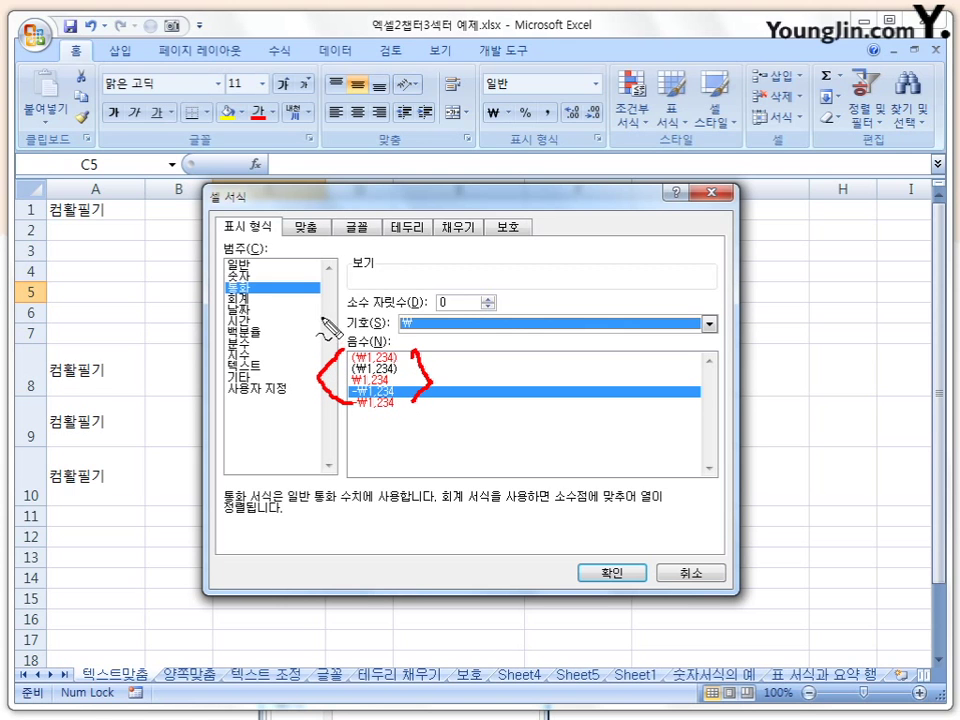
{"action": "mouse_move", "coordinate": [257, 292]}
{"action": "left_mouse_down"}
{"action": "mouse_move", "coordinate": [230, 297]}
{"action": "mouse_move", "coordinate": [250, 292]}
{"action": "mouse_move", "coordinate": [270, 307]}
{"action": "left_mouse_up"}
{"action": "left_click_drag", "start_coordinate": [270, 294], "coordinate": [255, 307]}
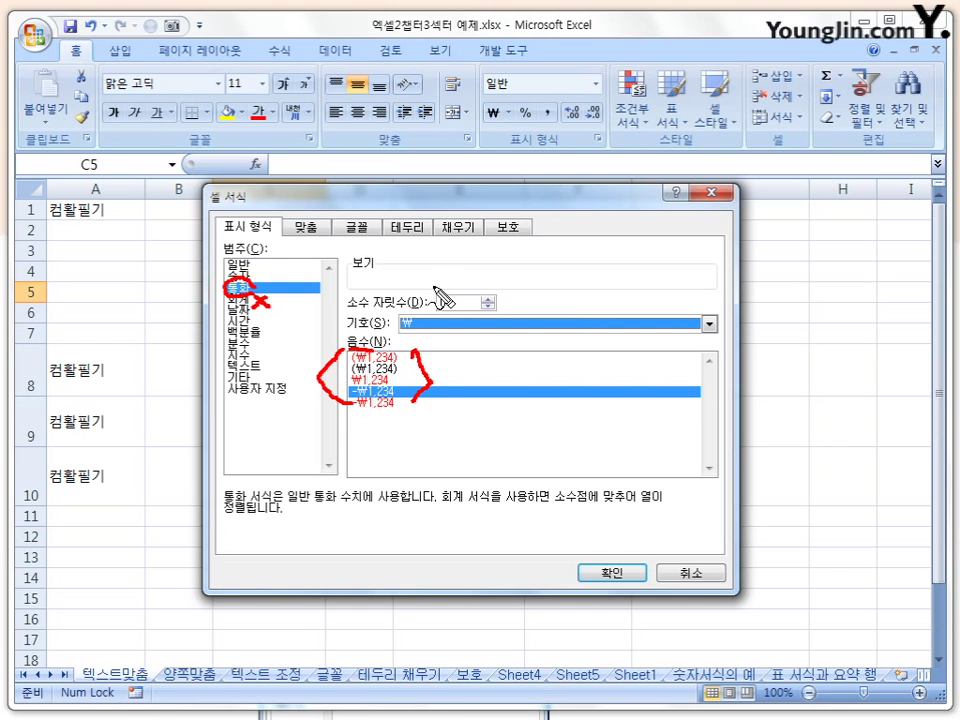
{"action": "key", "text": "Escape"}
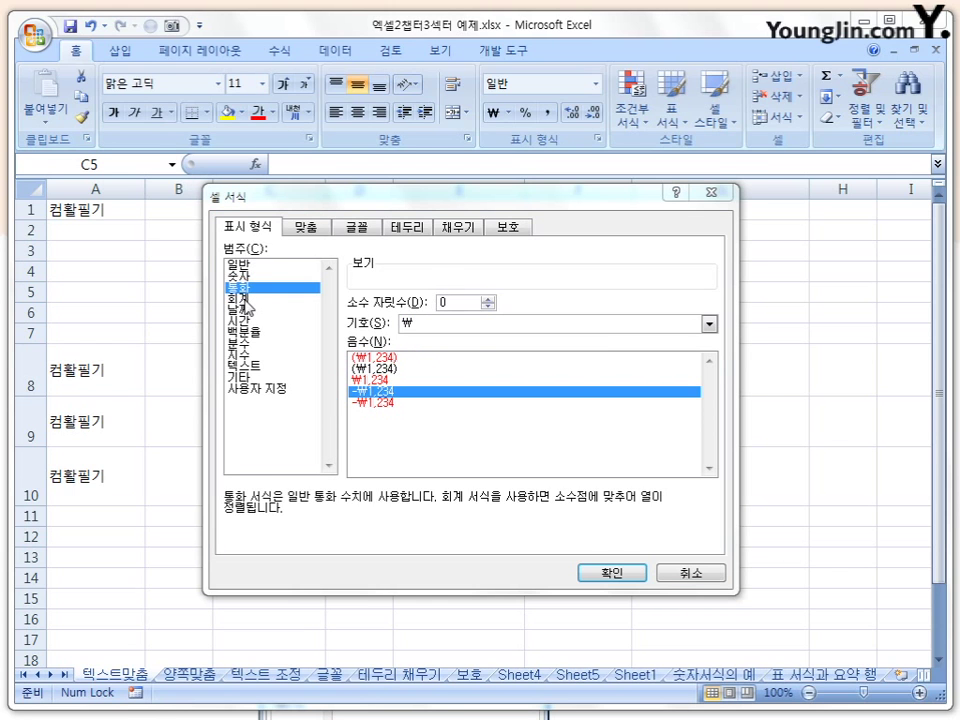
Show the 회계 (Accounting) category and mark its missing negative-number options
{"action": "left_click", "coordinate": [244, 298]}
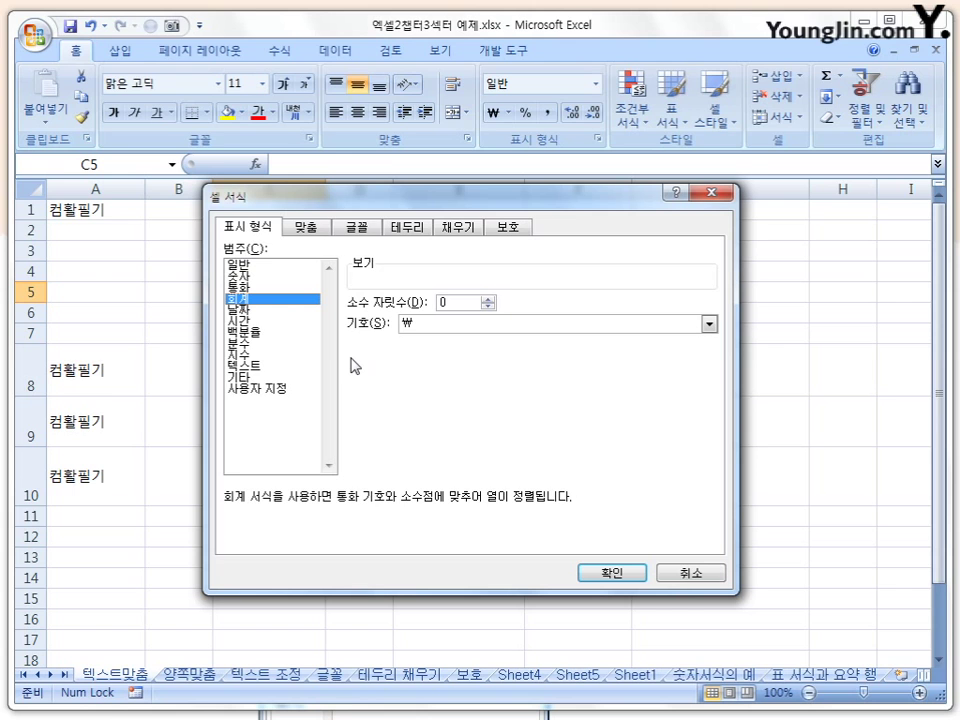
{"action": "key", "text": "ctrl+2"}
{"action": "mouse_move", "coordinate": [432, 468]}
{"action": "left_mouse_down"}
{"action": "mouse_move", "coordinate": [363, 441]}
{"action": "mouse_move", "coordinate": [381, 360]}
{"action": "mouse_move", "coordinate": [461, 386]}
{"action": "mouse_move", "coordinate": [454, 450]}
{"action": "mouse_move", "coordinate": [420, 412]}
{"action": "mouse_move", "coordinate": [399, 410]}
{"action": "mouse_move", "coordinate": [417, 410]}
{"action": "left_mouse_up"}
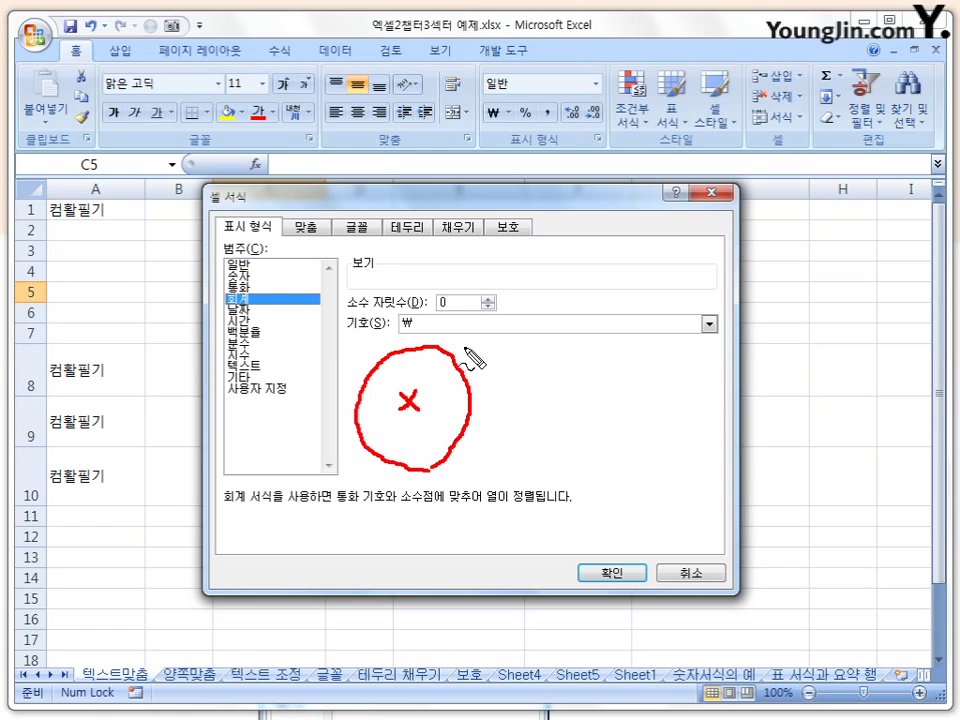
{"action": "key", "text": "Escape"}
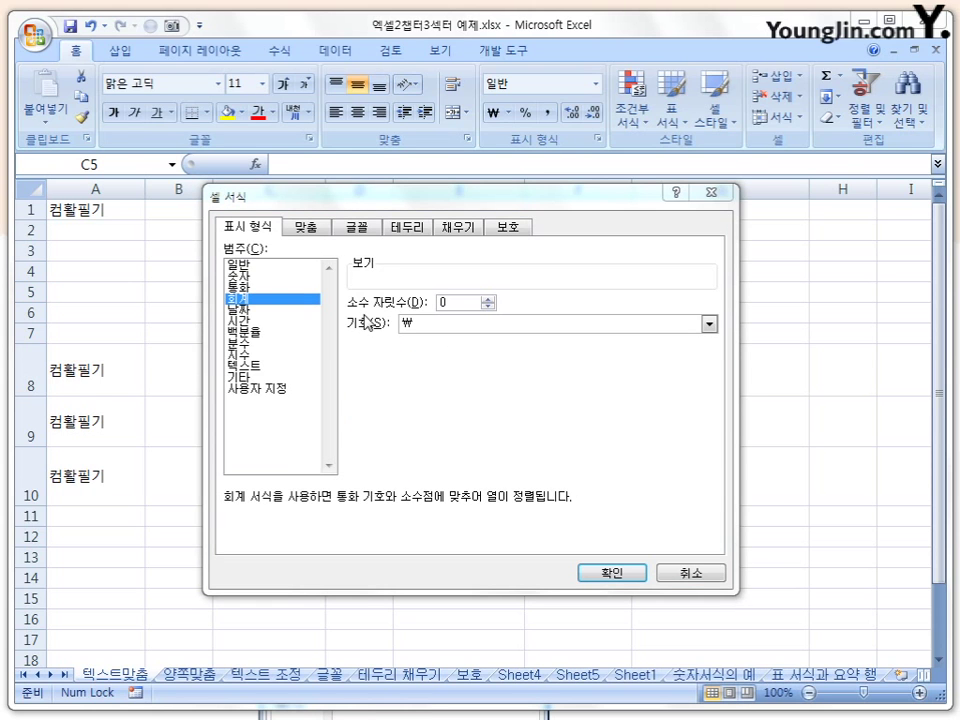
Step through 날짜 (Date) and 시간 (Time) to the 백분율 (Percentage) category
{"action": "left_click", "coordinate": [248, 310]}
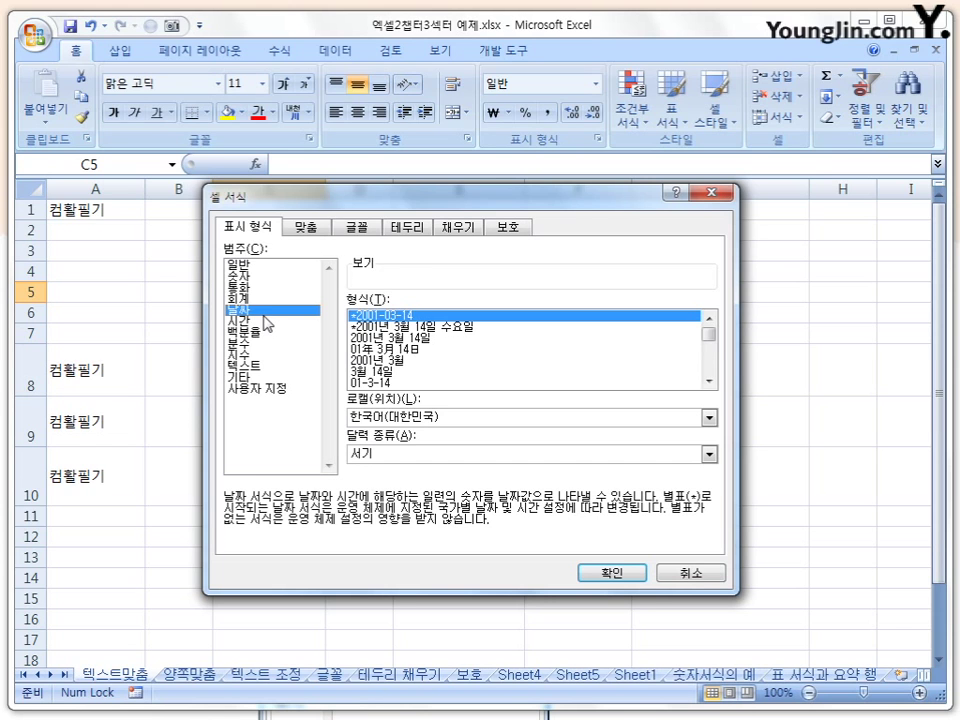
{"action": "left_click", "coordinate": [264, 322]}
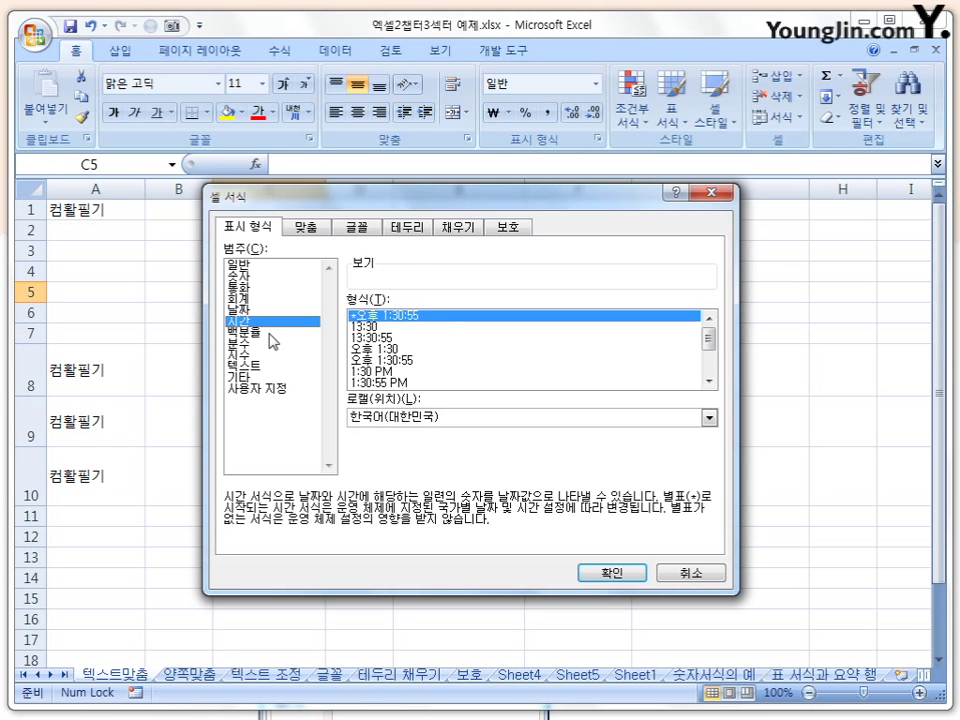
{"action": "left_click", "coordinate": [270, 333]}
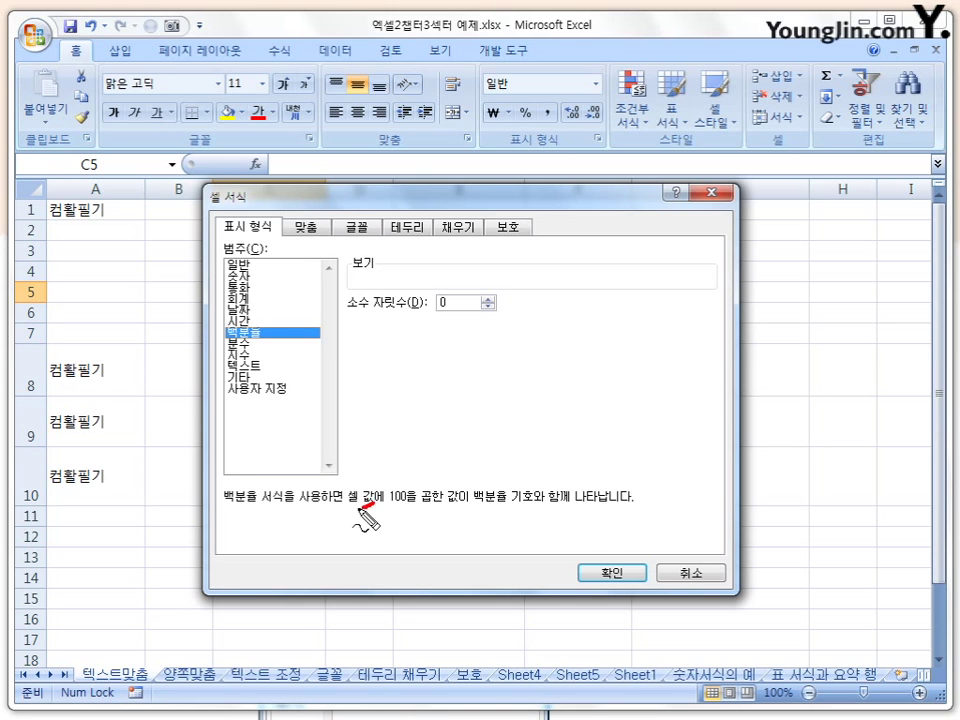
Annotate the percentage note: cell value multiplied by 100 with a % sign
{"action": "mouse_move", "coordinate": [360, 510]}
{"action": "left_mouse_down"}
{"action": "mouse_move", "coordinate": [364, 493]}
{"action": "mouse_move", "coordinate": [416, 506]}
{"action": "mouse_move", "coordinate": [531, 508]}
{"action": "left_mouse_up"}
{"action": "left_click", "coordinate": [519, 459]}
{"action": "left_click_drag", "start_coordinate": [547, 450], "coordinate": [532, 472]}
{"action": "left_click", "coordinate": [543, 468]}
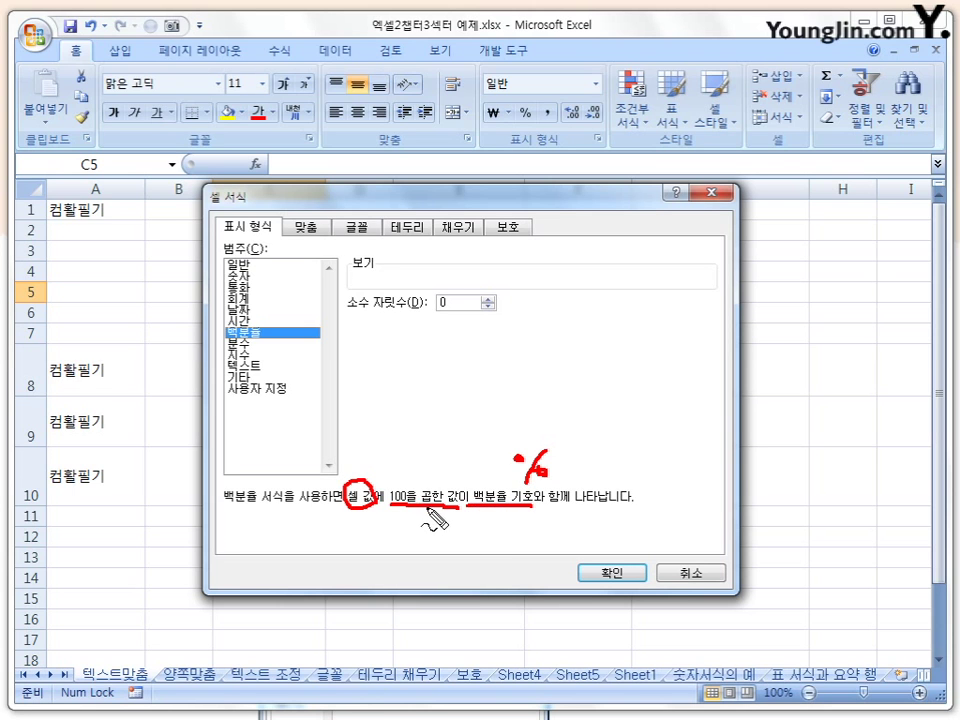
{"action": "mouse_move", "coordinate": [399, 461]}
{"action": "left_mouse_down"}
{"action": "mouse_move", "coordinate": [397, 470]}
{"action": "mouse_move", "coordinate": [404, 460]}
{"action": "left_mouse_up"}
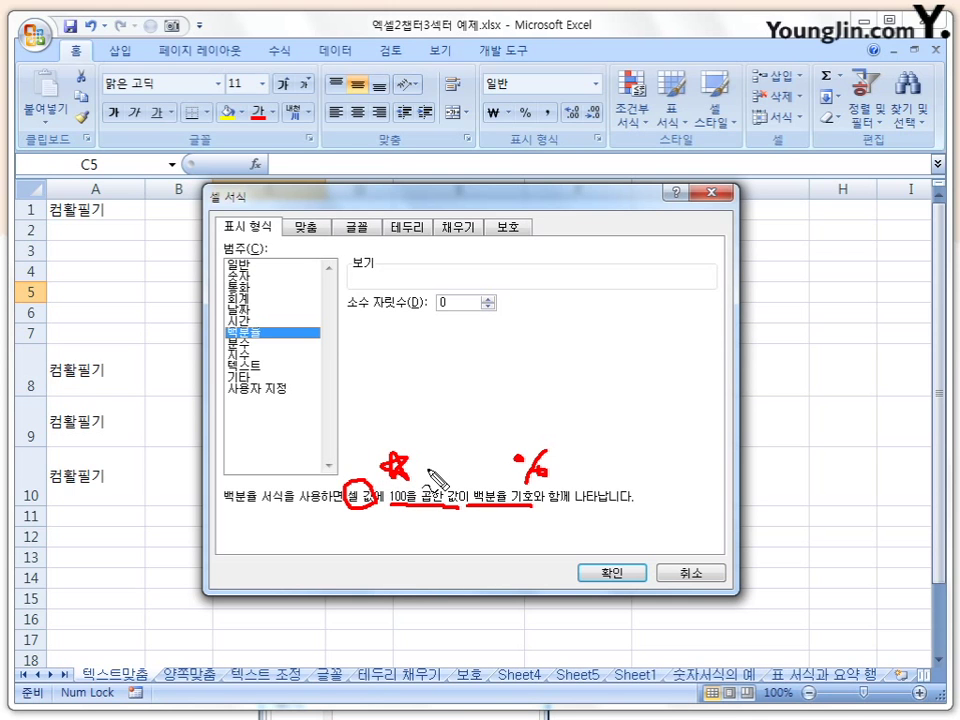
{"action": "key", "text": "Escape"}
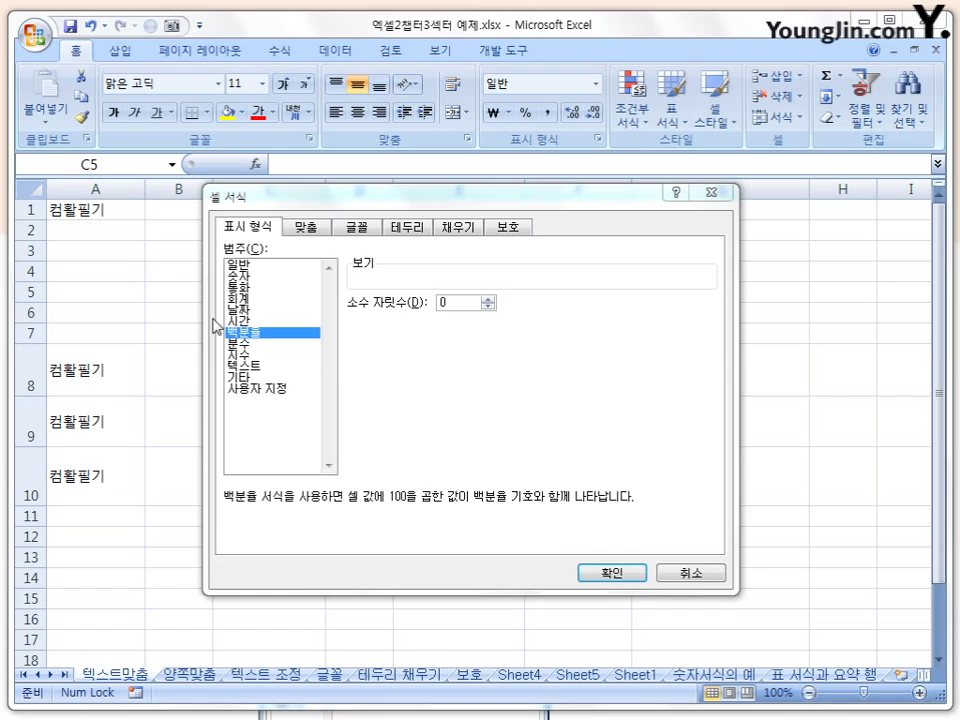
Browse the 분수 (Fraction), 지수 (Scientific) and 텍스트 (Text) categories
{"action": "left_click", "coordinate": [251, 344]}
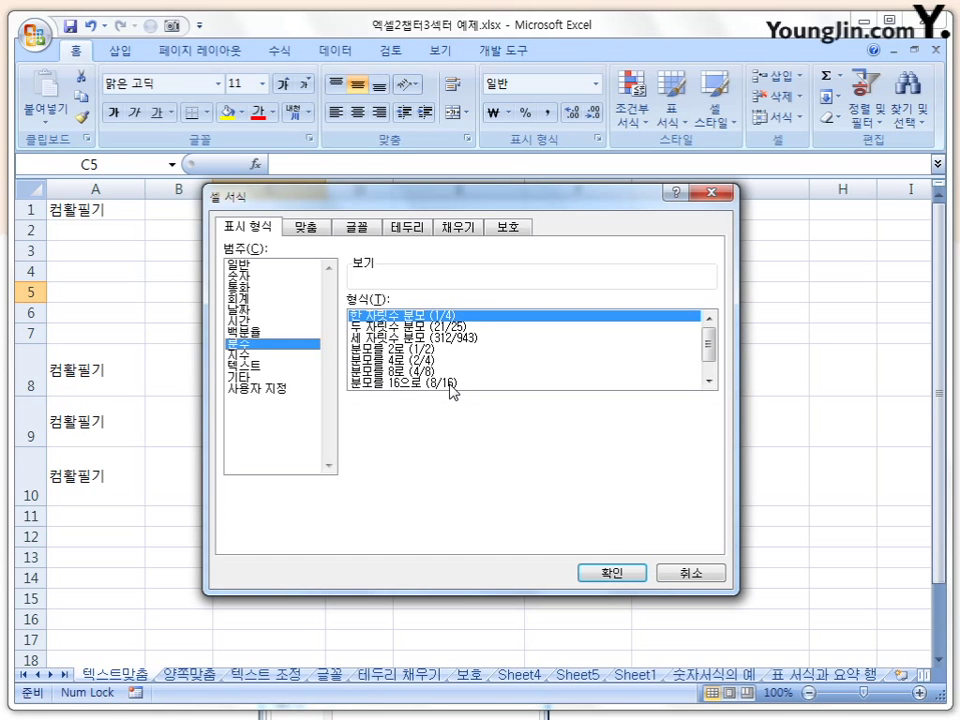
{"action": "left_click", "coordinate": [262, 356]}
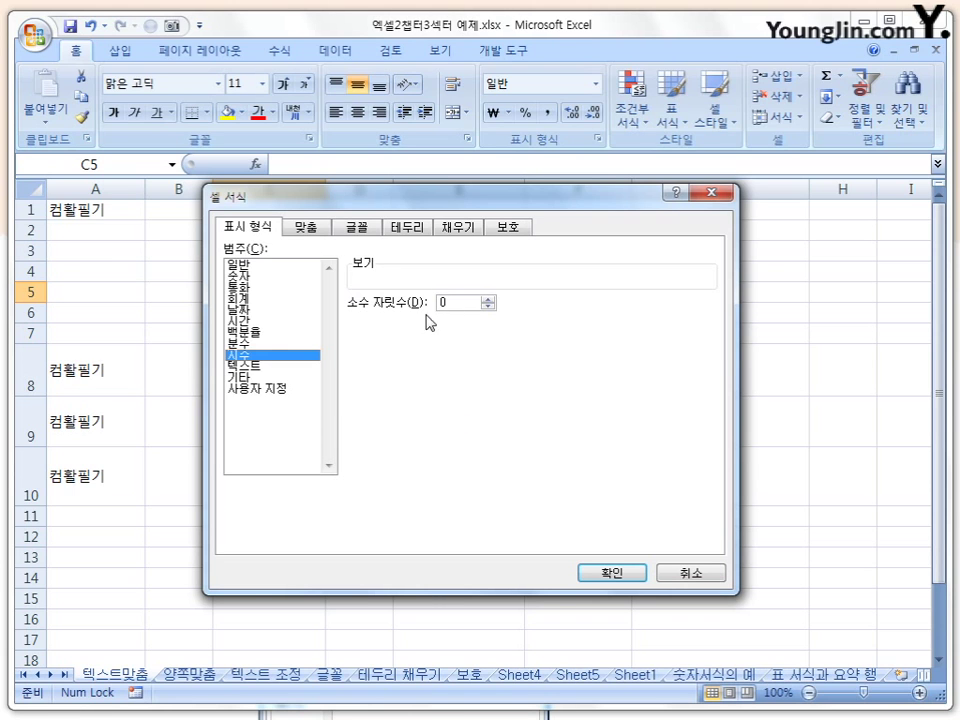
{"action": "key", "text": "Down"}
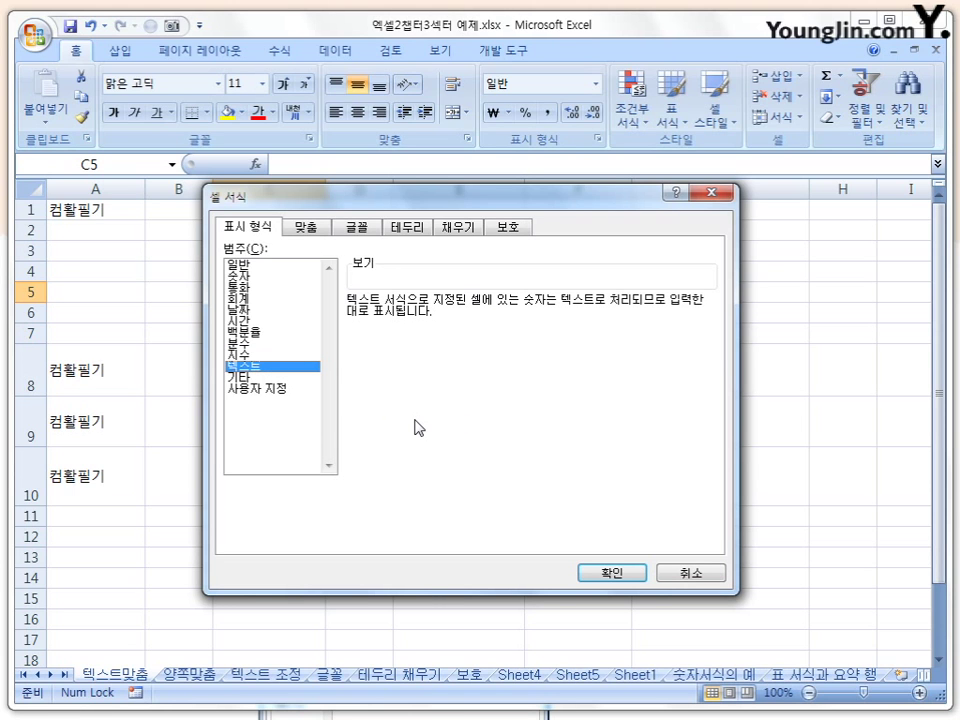
Preview the 기타 formats 주민등록번호, 숫자(한자), 갖은자 and 한글, view 사용자 지정, then cancel
{"action": "left_click", "coordinate": [262, 377]}
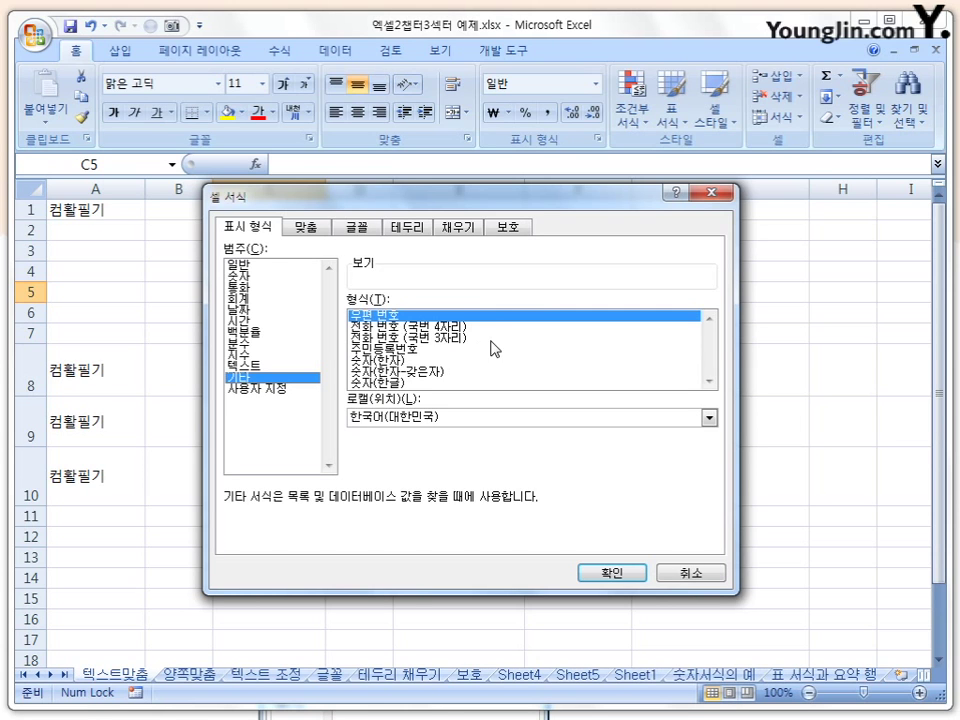
{"action": "left_click", "coordinate": [410, 349]}
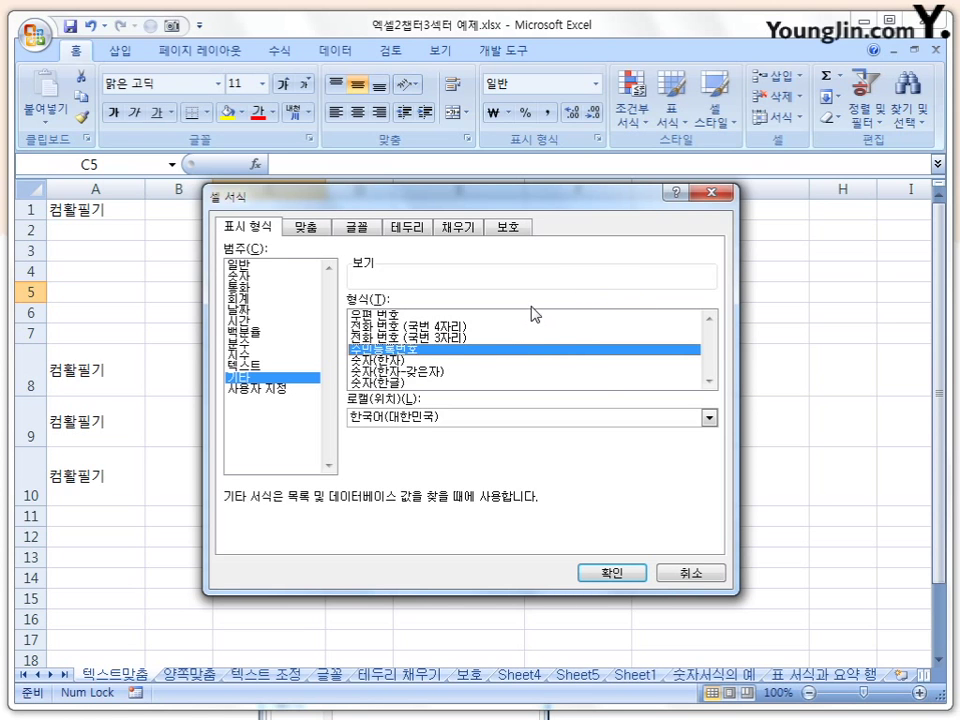
{"action": "left_click", "coordinate": [411, 362]}
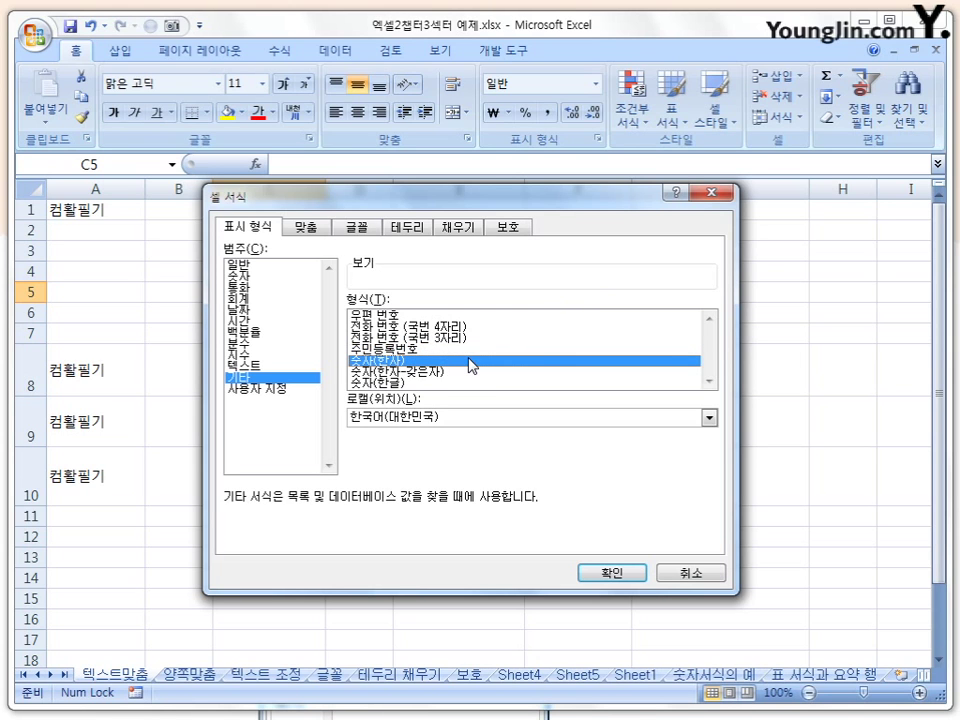
{"action": "left_click", "coordinate": [445, 372]}
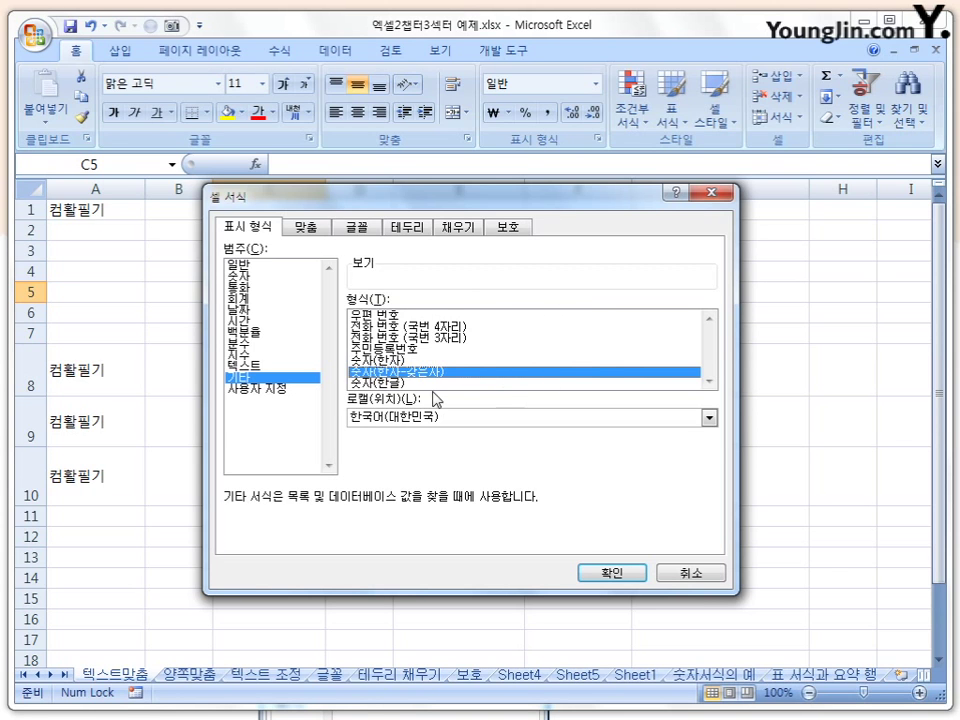
{"action": "left_click", "coordinate": [405, 384]}
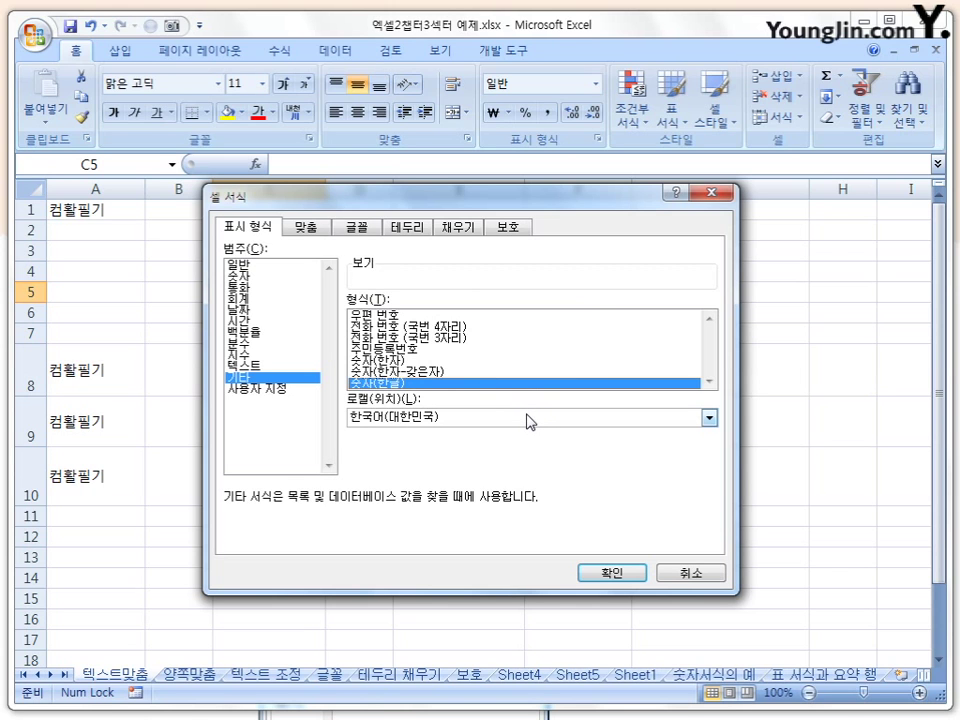
{"action": "left_click", "coordinate": [275, 389]}
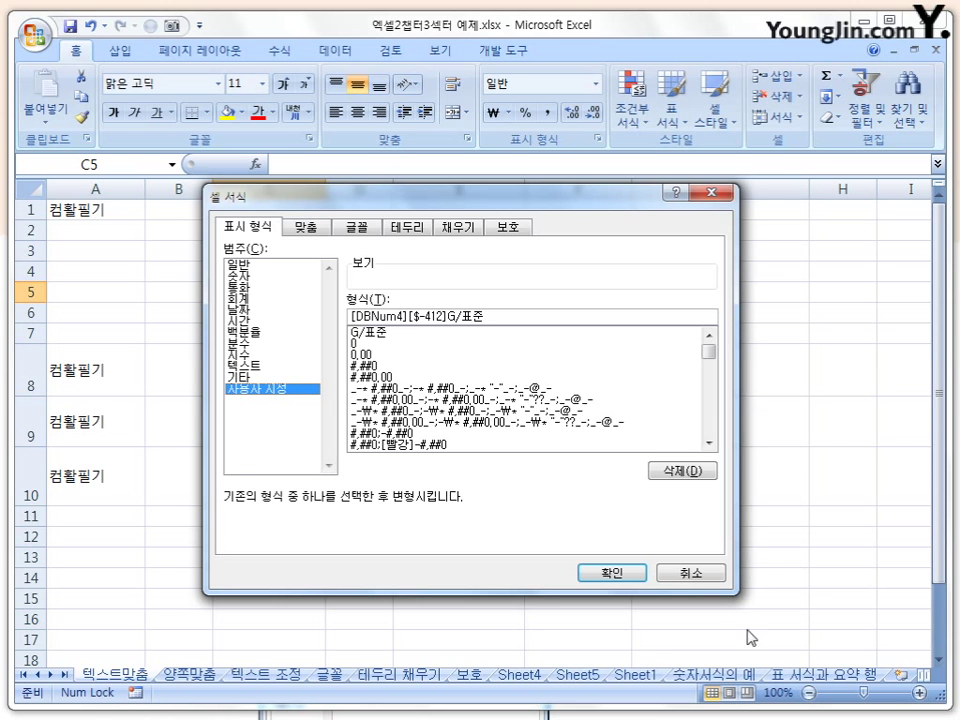
{"action": "left_click", "coordinate": [710, 576]}
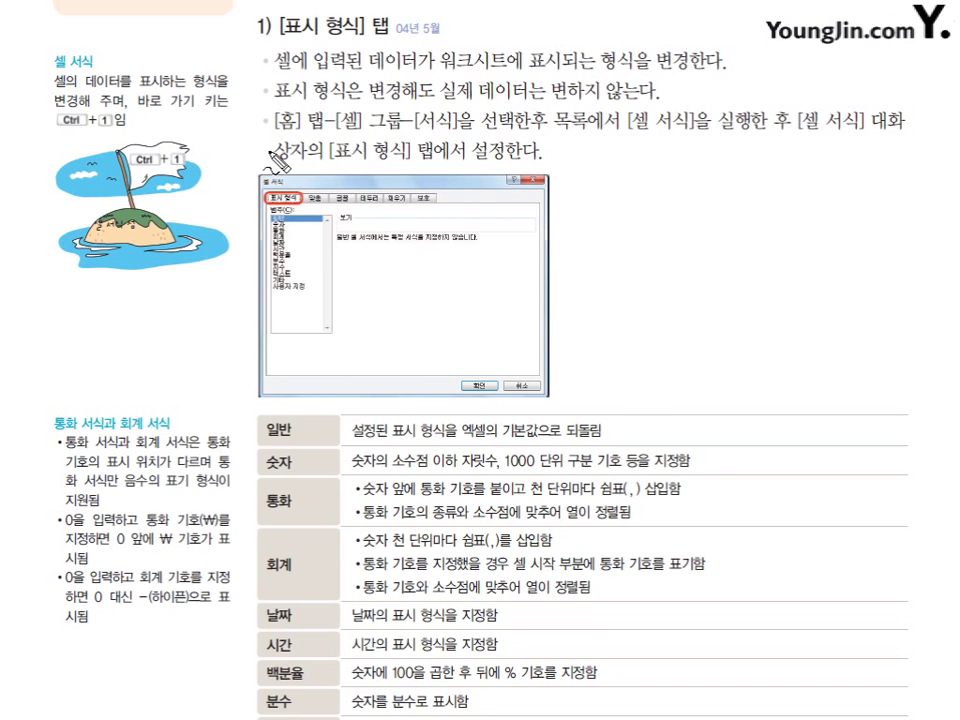
Underline 표시 형식, circle the 일반 row and underline 소수점 이하 in the 숫자 row
{"action": "mouse_move", "coordinate": [275, 101]}
{"action": "left_mouse_down"}
{"action": "mouse_move", "coordinate": [430, 101]}
{"action": "mouse_move", "coordinate": [410, 78]}
{"action": "mouse_move", "coordinate": [425, 100]}
{"action": "mouse_move", "coordinate": [675, 92]}
{"action": "left_mouse_up"}
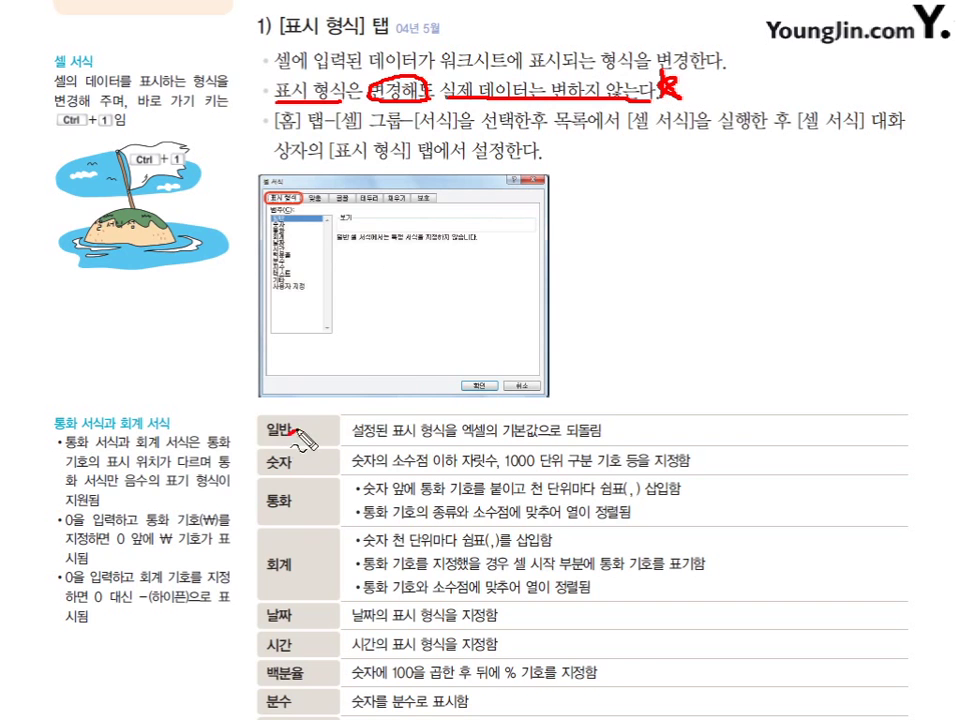
{"action": "mouse_move", "coordinate": [288, 431]}
{"action": "left_mouse_down"}
{"action": "mouse_move", "coordinate": [266, 424]}
{"action": "mouse_move", "coordinate": [290, 426]}
{"action": "left_mouse_up"}
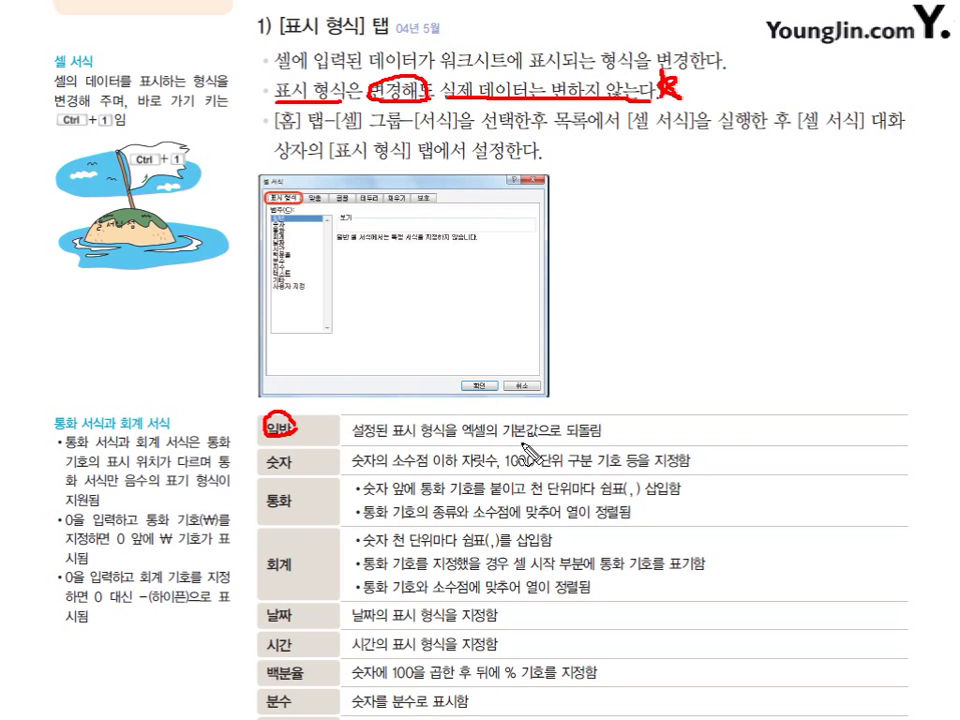
{"action": "mouse_move", "coordinate": [553, 447]}
{"action": "left_mouse_down"}
{"action": "mouse_move", "coordinate": [484, 448]}
{"action": "mouse_move", "coordinate": [478, 418]}
{"action": "mouse_move", "coordinate": [542, 432]}
{"action": "left_mouse_up"}
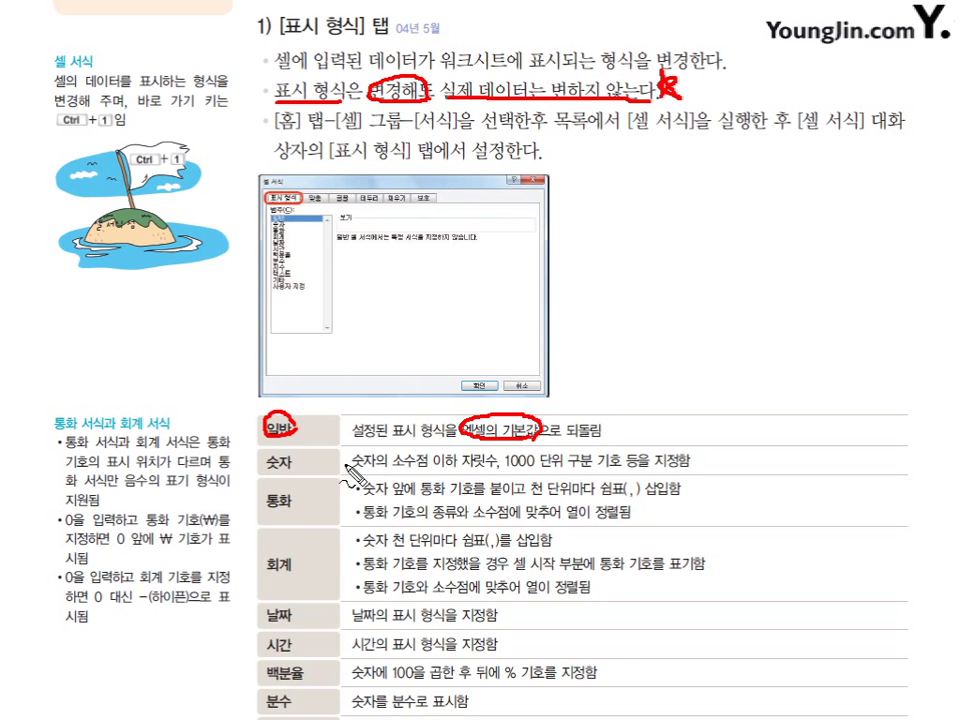
{"action": "left_click_drag", "start_coordinate": [396, 466], "coordinate": [609, 465]}
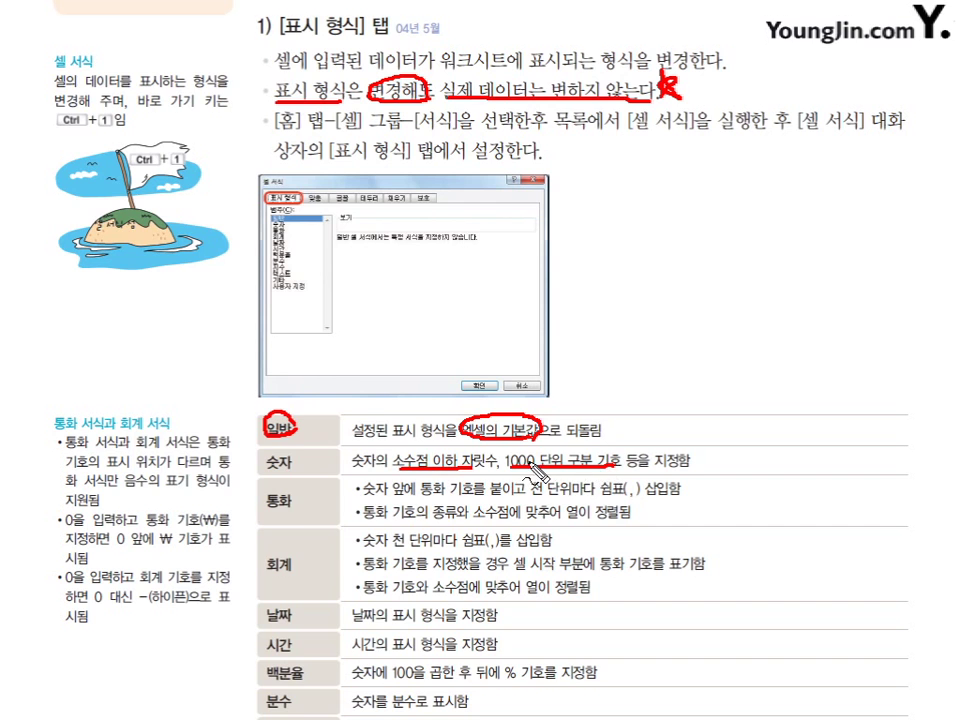
Circle 통화 and 회계, underline their key phrases, and bracket the two rows together
{"action": "mouse_move", "coordinate": [297, 509]}
{"action": "left_mouse_down"}
{"action": "mouse_move", "coordinate": [284, 516]}
{"action": "mouse_move", "coordinate": [296, 510]}
{"action": "left_mouse_up"}
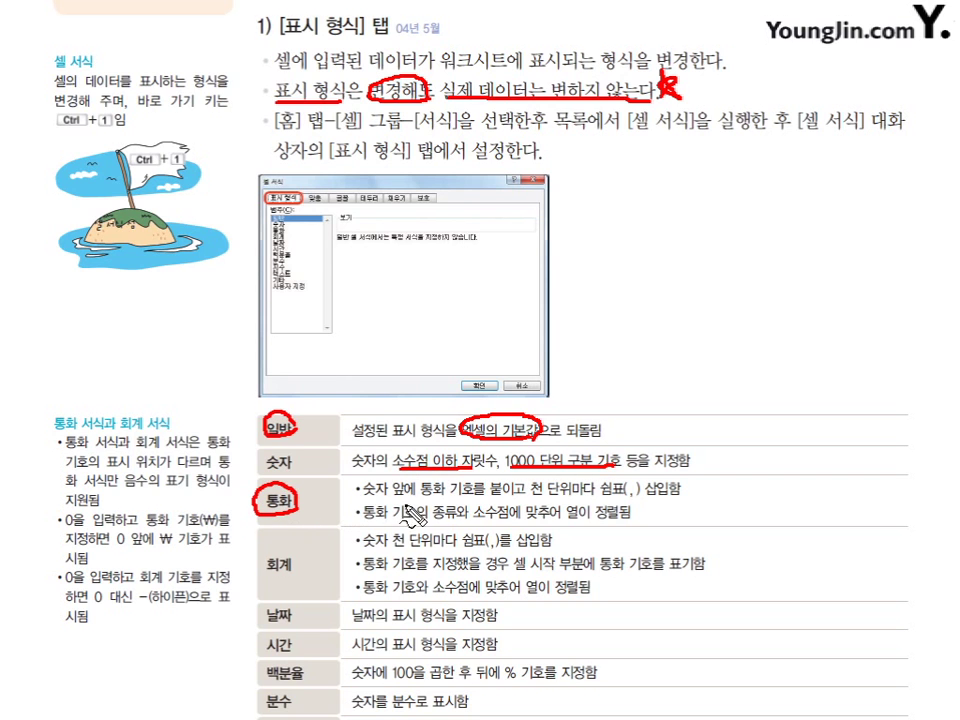
{"action": "left_click_drag", "start_coordinate": [365, 494], "coordinate": [500, 495]}
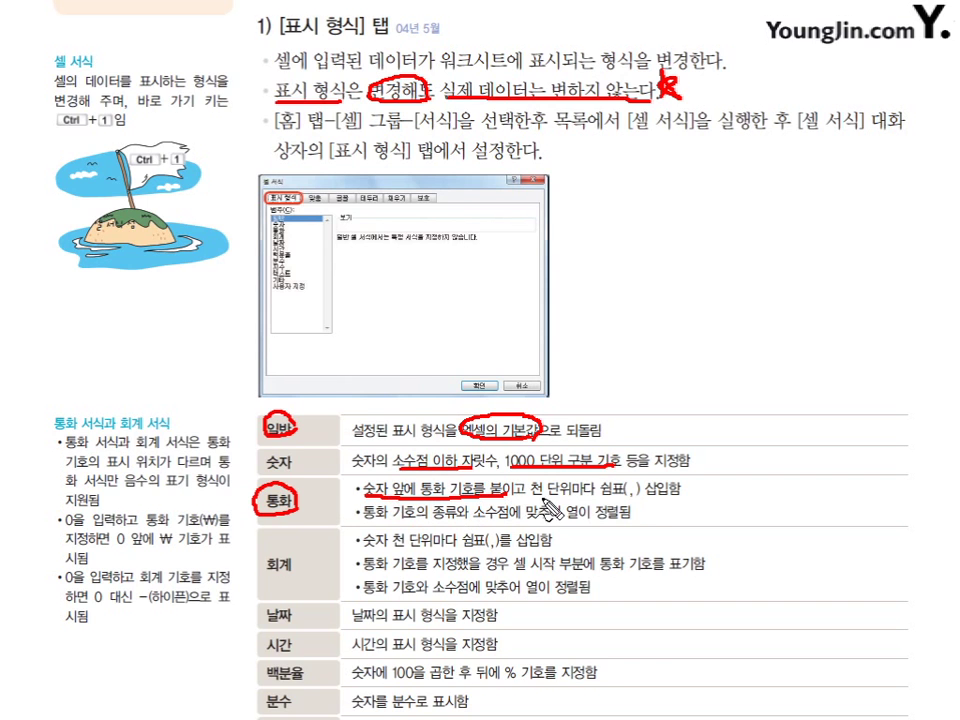
{"action": "left_click_drag", "start_coordinate": [502, 494], "coordinate": [640, 494]}
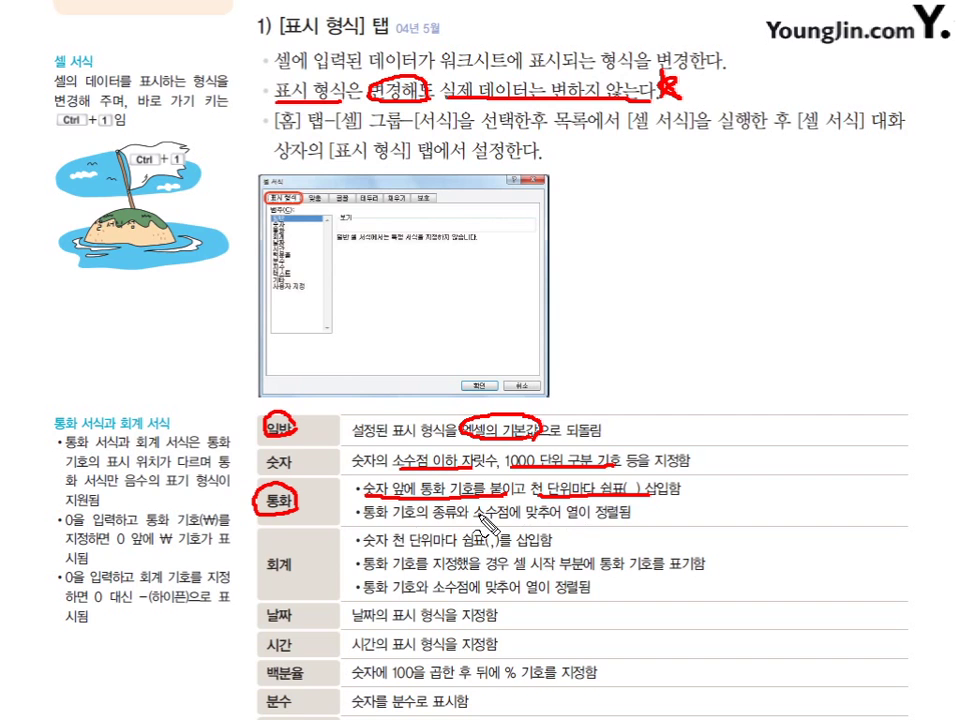
{"action": "left_click_drag", "start_coordinate": [357, 517], "coordinate": [460, 518]}
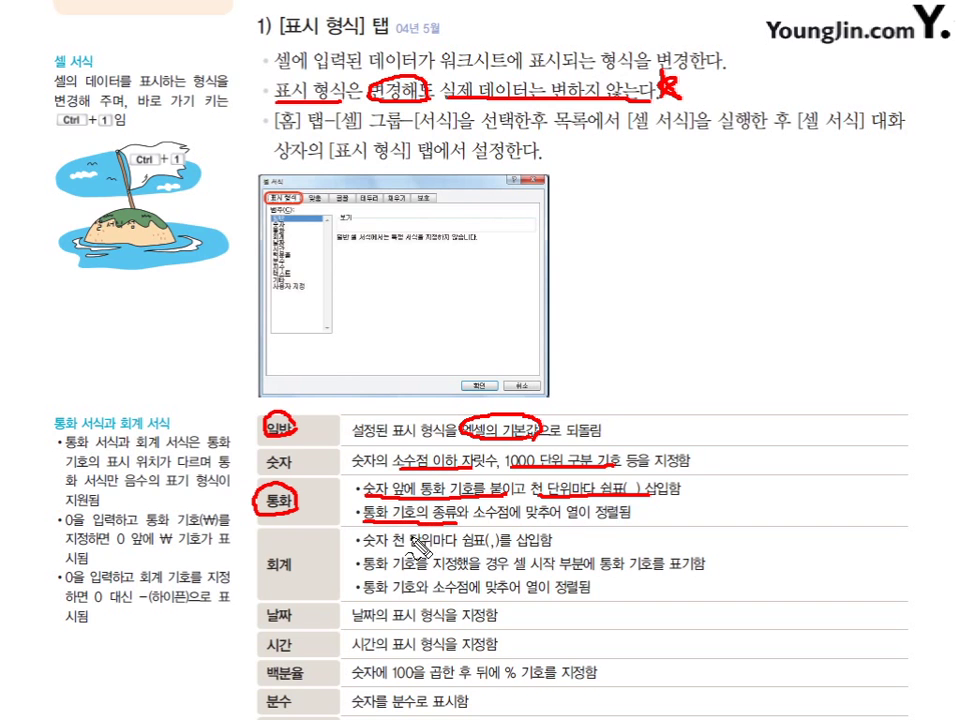
{"action": "mouse_move", "coordinate": [288, 542]}
{"action": "left_mouse_down"}
{"action": "mouse_move", "coordinate": [266, 576]}
{"action": "mouse_move", "coordinate": [305, 568]}
{"action": "left_mouse_up"}
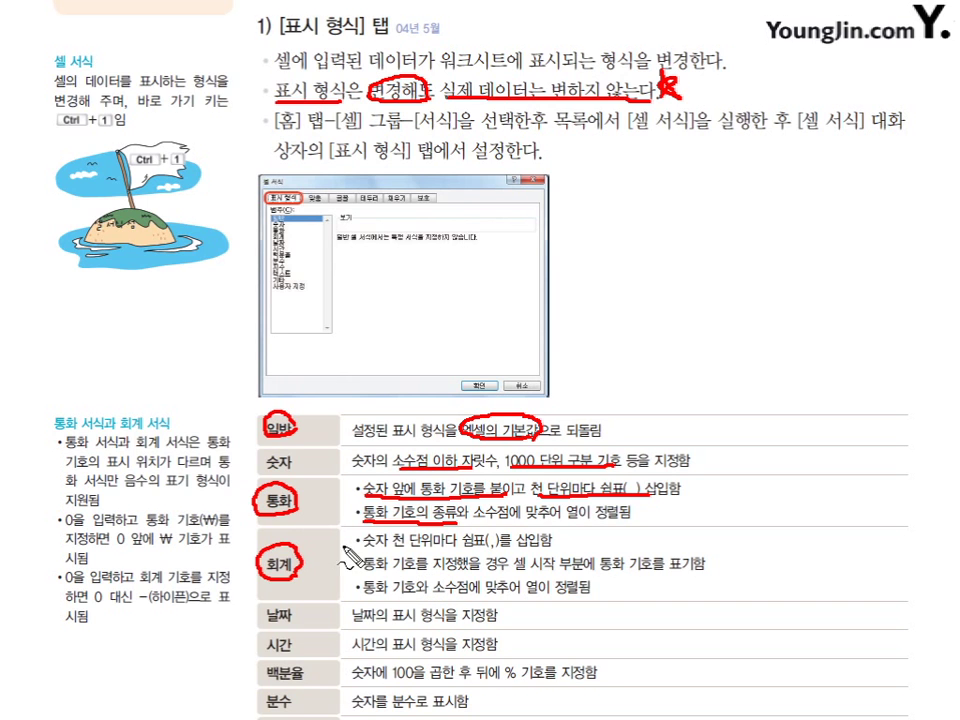
{"action": "mouse_move", "coordinate": [513, 570]}
{"action": "left_mouse_down"}
{"action": "mouse_move", "coordinate": [590, 571]}
{"action": "mouse_move", "coordinate": [640, 558]}
{"action": "mouse_move", "coordinate": [650, 585]}
{"action": "mouse_move", "coordinate": [658, 575]}
{"action": "left_mouse_up"}
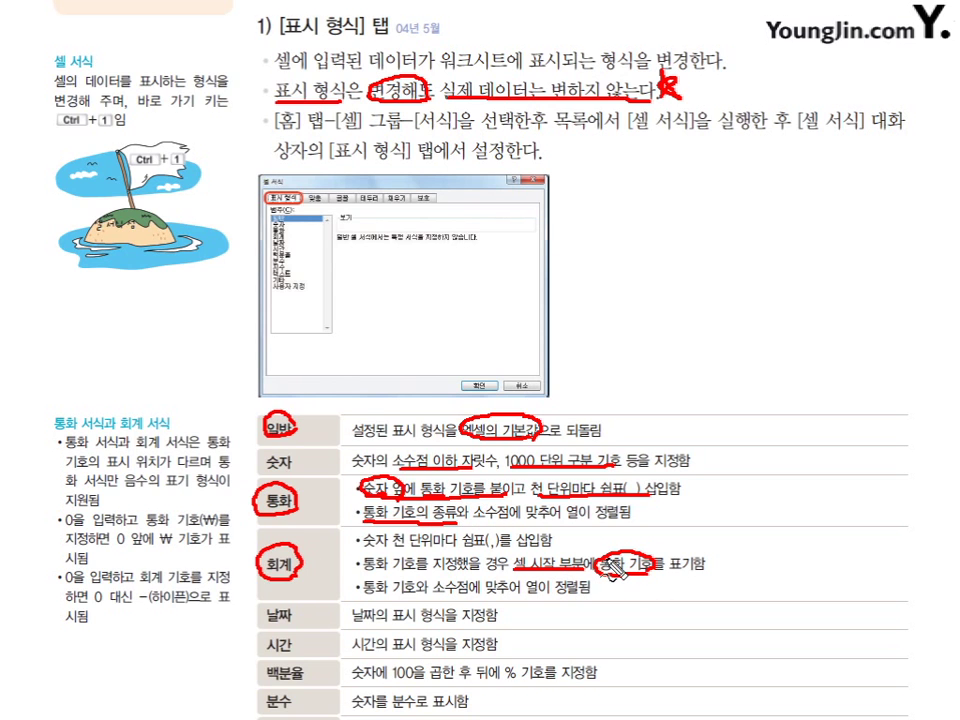
{"action": "mouse_move", "coordinate": [302, 521]}
{"action": "left_mouse_down"}
{"action": "mouse_move", "coordinate": [340, 492]}
{"action": "mouse_move", "coordinate": [310, 515]}
{"action": "mouse_move", "coordinate": [345, 540]}
{"action": "left_mouse_up"}
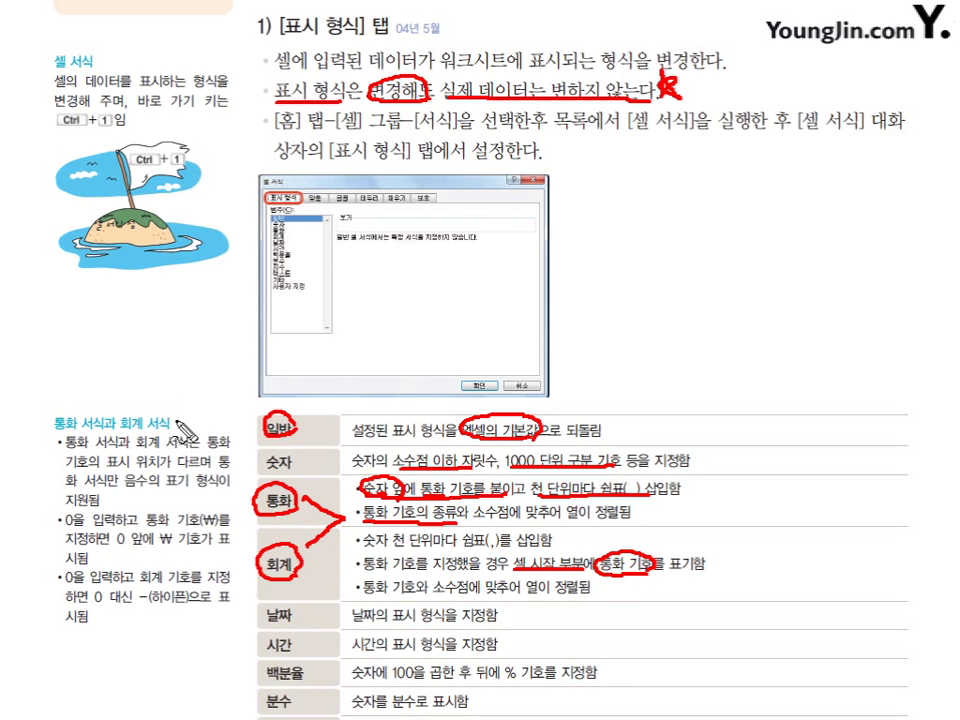
Star the 통화 서식과 회계 서식 sidebar and underline its symbol-position and negative-format notes
{"action": "mouse_move", "coordinate": [174, 420]}
{"action": "left_mouse_down"}
{"action": "mouse_move", "coordinate": [188, 388]}
{"action": "mouse_move", "coordinate": [207, 411]}
{"action": "left_mouse_up"}
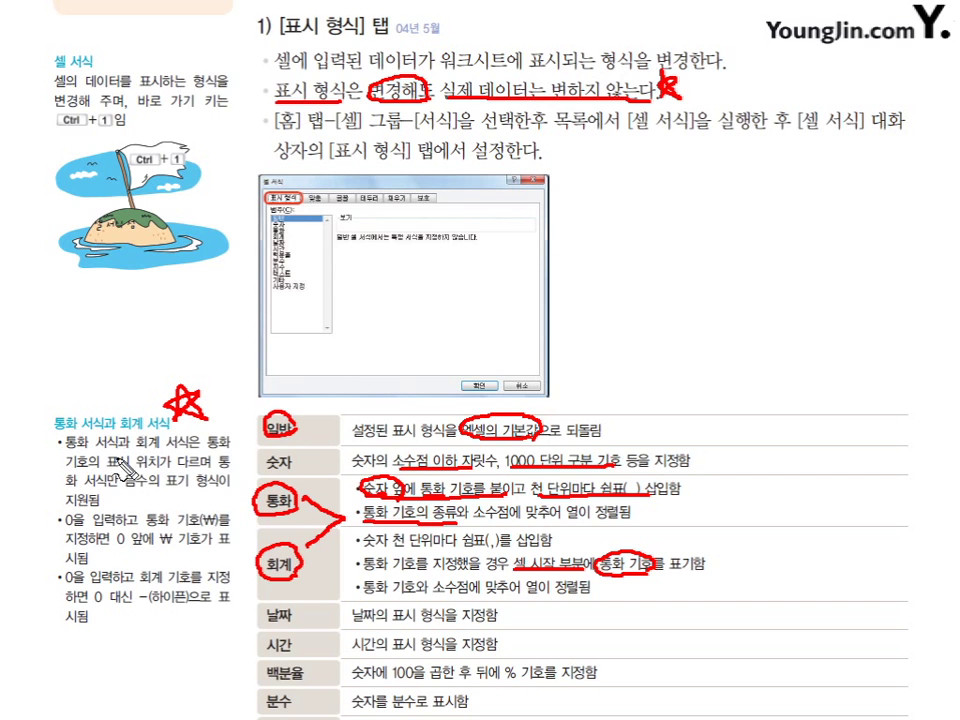
{"action": "left_click_drag", "start_coordinate": [227, 442], "coordinate": [203, 441]}
{"action": "left_click_drag", "start_coordinate": [58, 466], "coordinate": [174, 466]}
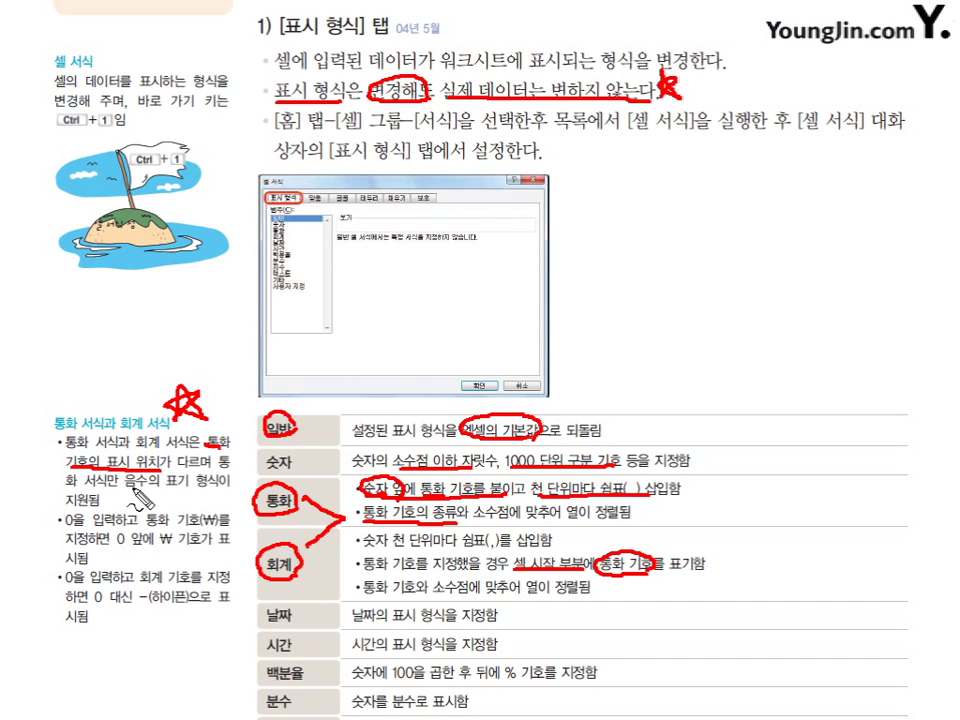
{"action": "mouse_move", "coordinate": [127, 495]}
{"action": "left_mouse_down"}
{"action": "mouse_move", "coordinate": [205, 494]}
{"action": "mouse_move", "coordinate": [228, 482]}
{"action": "left_mouse_up"}
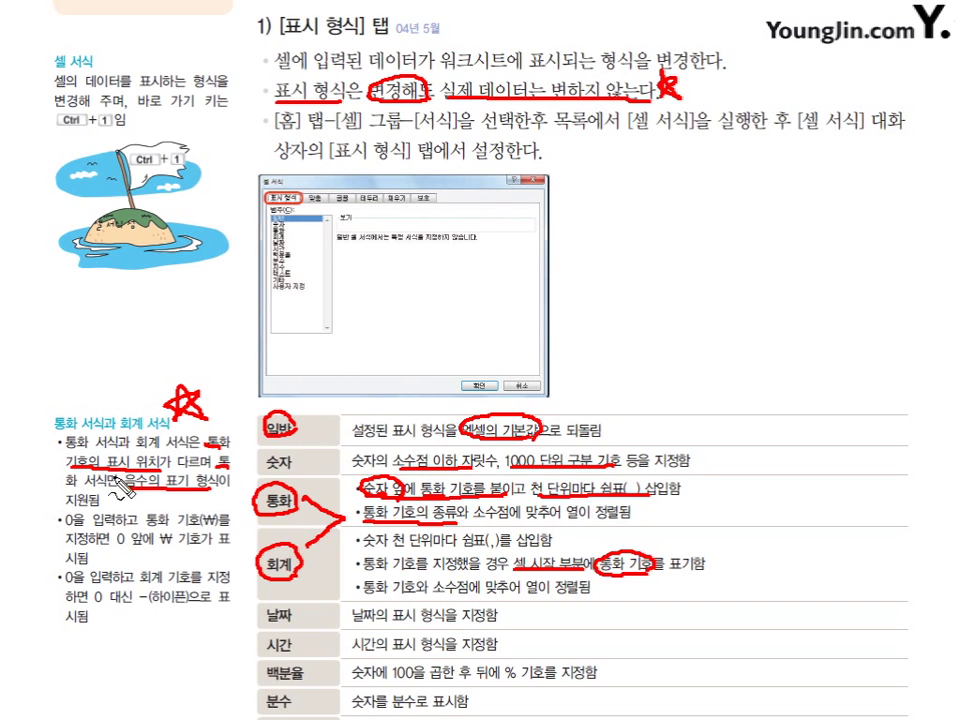
{"action": "left_click_drag", "start_coordinate": [64, 492], "coordinate": [109, 492]}
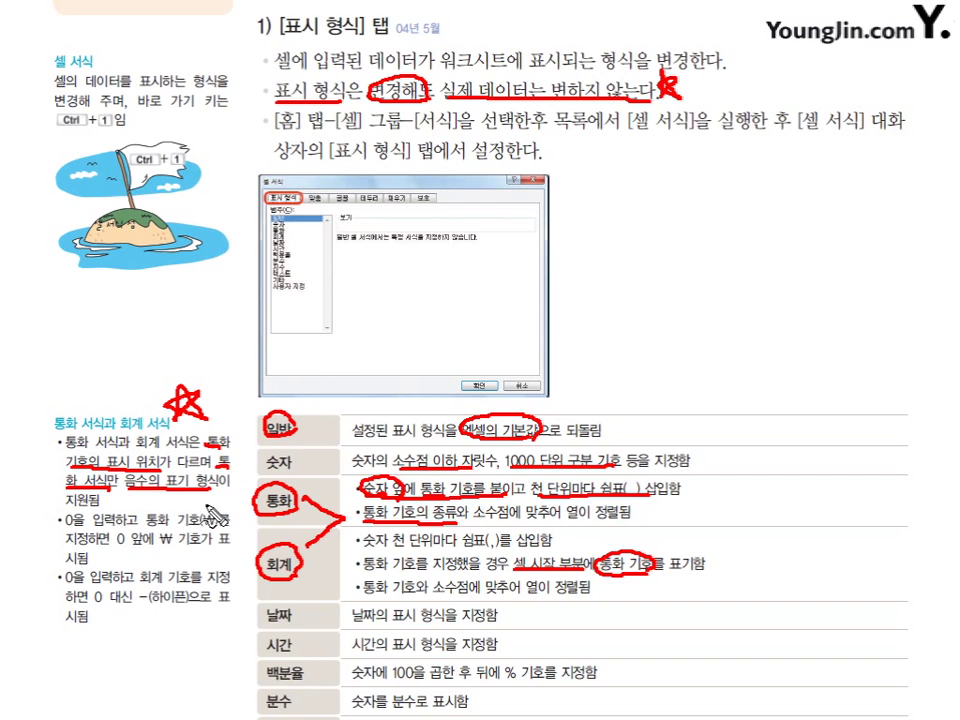
Mark the sidebar's 0 and ₩ examples and the 회계 bullet, then erase all pen marks
{"action": "left_click_drag", "start_coordinate": [76, 511], "coordinate": [74, 512]}
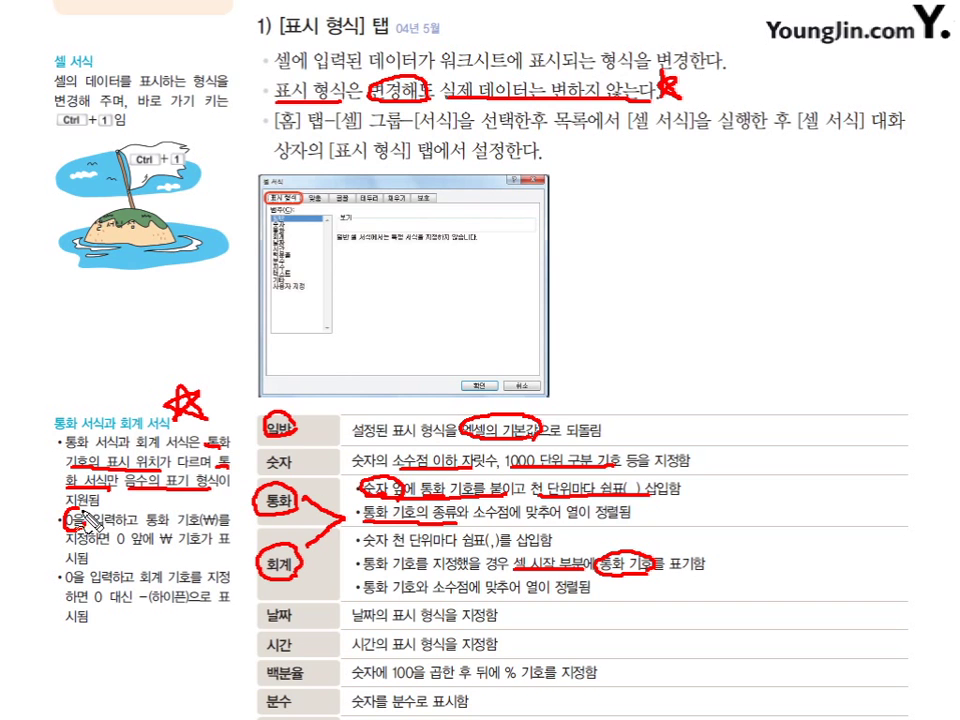
{"action": "left_click_drag", "start_coordinate": [176, 522], "coordinate": [230, 522]}
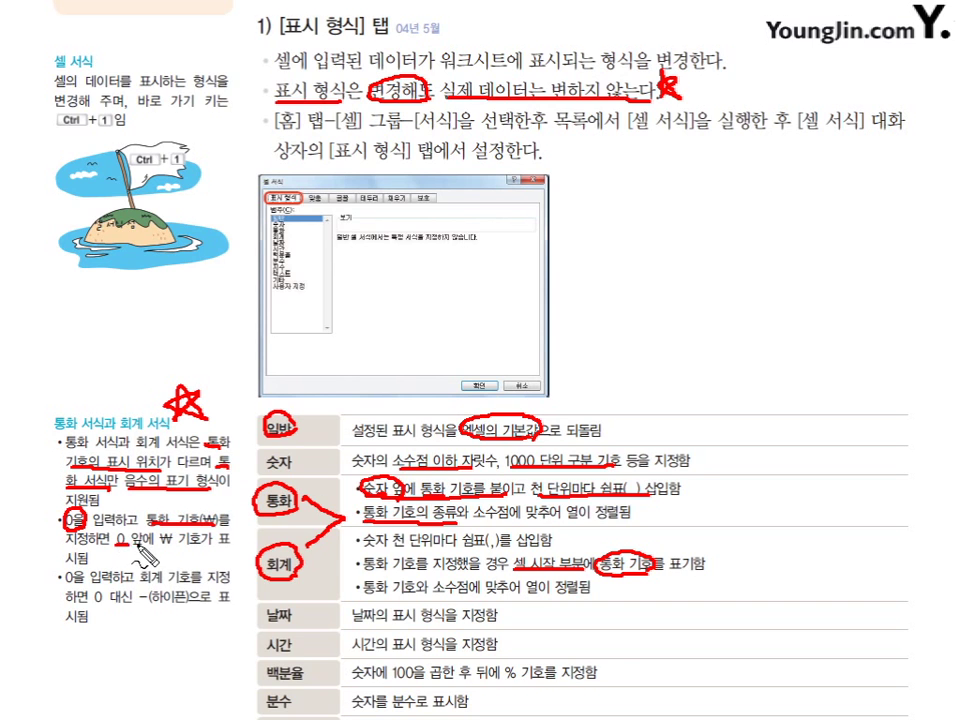
{"action": "mouse_move", "coordinate": [114, 546]}
{"action": "left_mouse_down"}
{"action": "mouse_move", "coordinate": [152, 546]}
{"action": "mouse_move", "coordinate": [170, 528]}
{"action": "mouse_move", "coordinate": [212, 555]}
{"action": "left_mouse_up"}
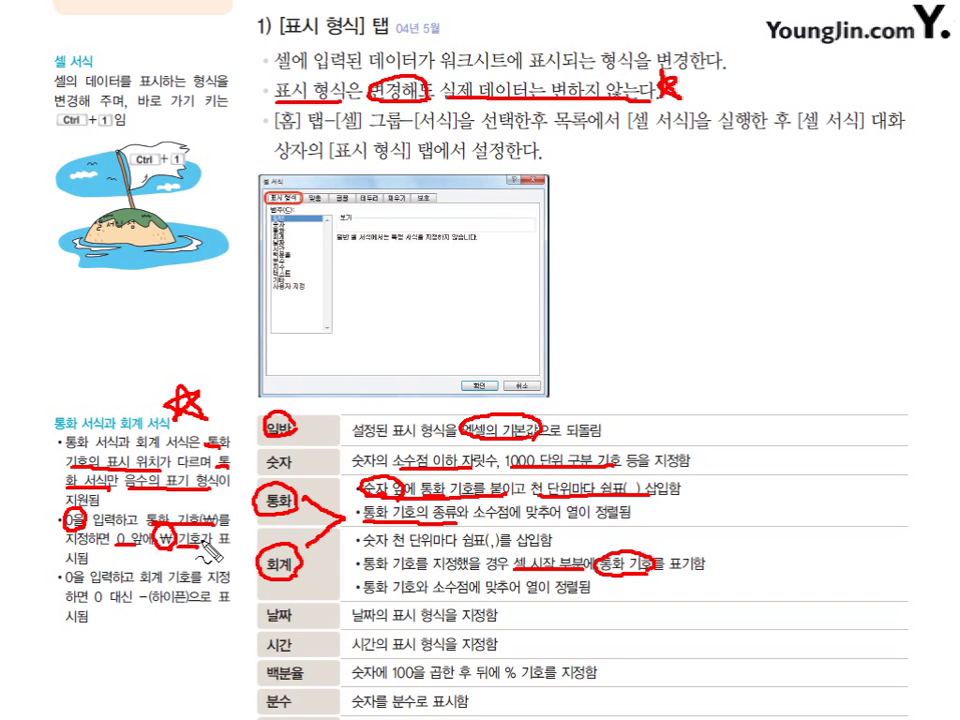
{"action": "mouse_move", "coordinate": [78, 570]}
{"action": "left_mouse_down"}
{"action": "mouse_move", "coordinate": [60, 582]}
{"action": "mouse_move", "coordinate": [78, 572]}
{"action": "mouse_move", "coordinate": [198, 584]}
{"action": "mouse_move", "coordinate": [140, 613]}
{"action": "mouse_move", "coordinate": [130, 596]}
{"action": "mouse_move", "coordinate": [180, 590]}
{"action": "mouse_move", "coordinate": [178, 618]}
{"action": "left_mouse_up"}
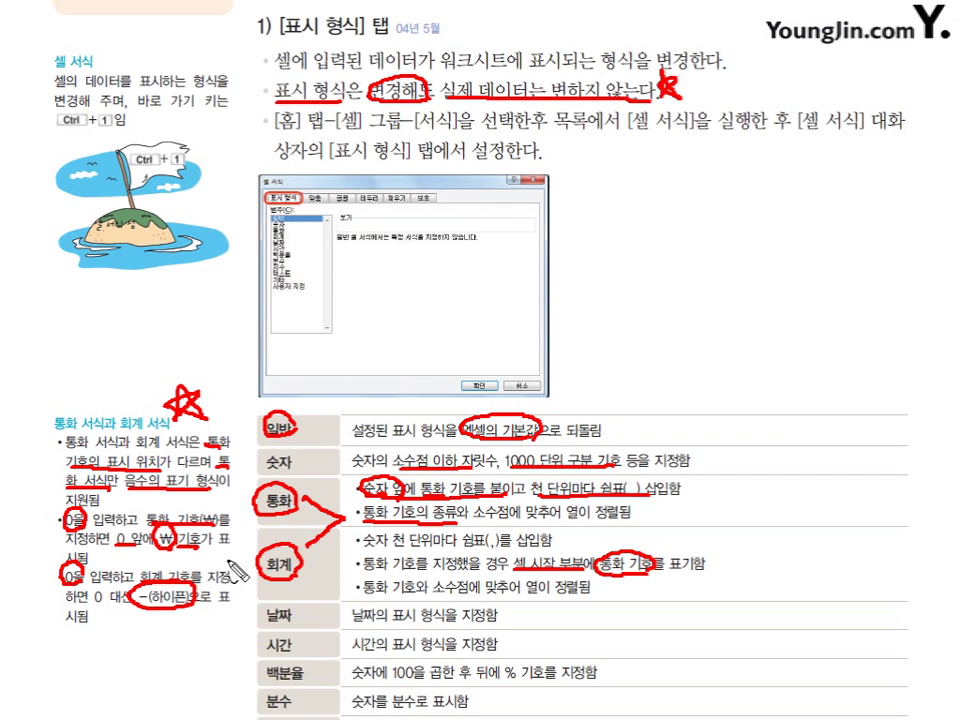
{"action": "left_click_drag", "start_coordinate": [222, 562], "coordinate": [250, 544]}
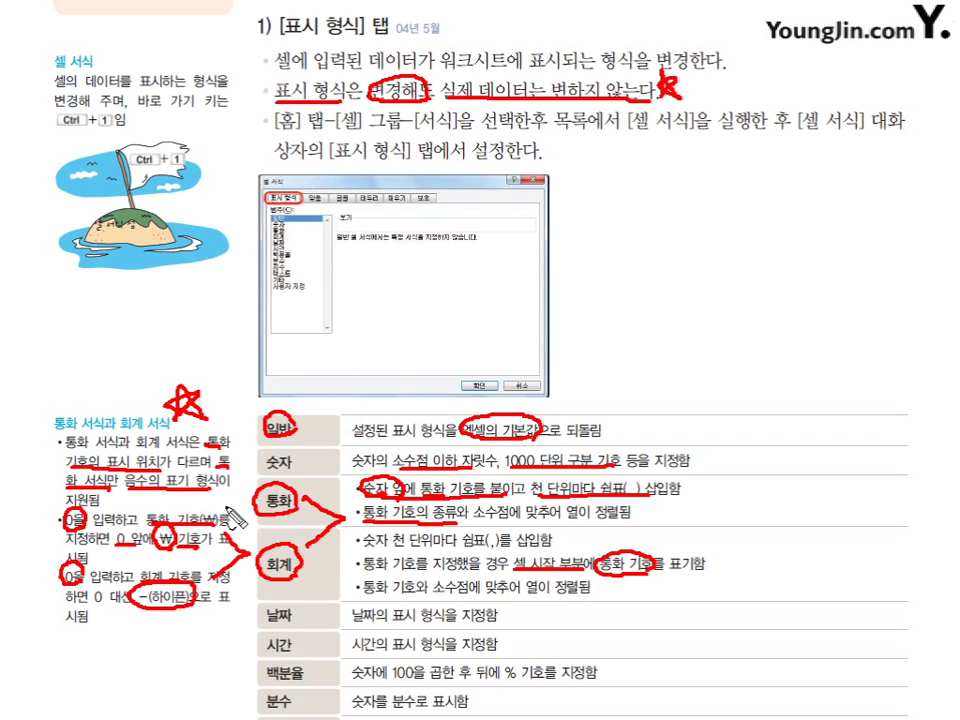
{"action": "key", "text": "e"}
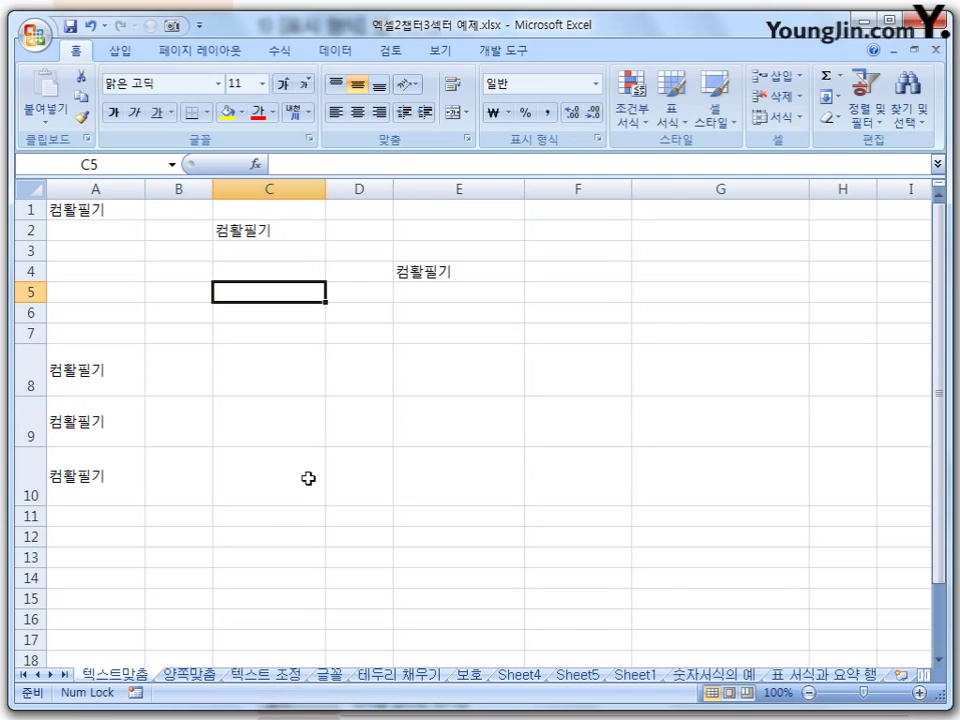
Insert a new sheet and enter 100000, 0 and -500 in A1:A3
{"action": "left_click", "coordinate": [522, 676]}
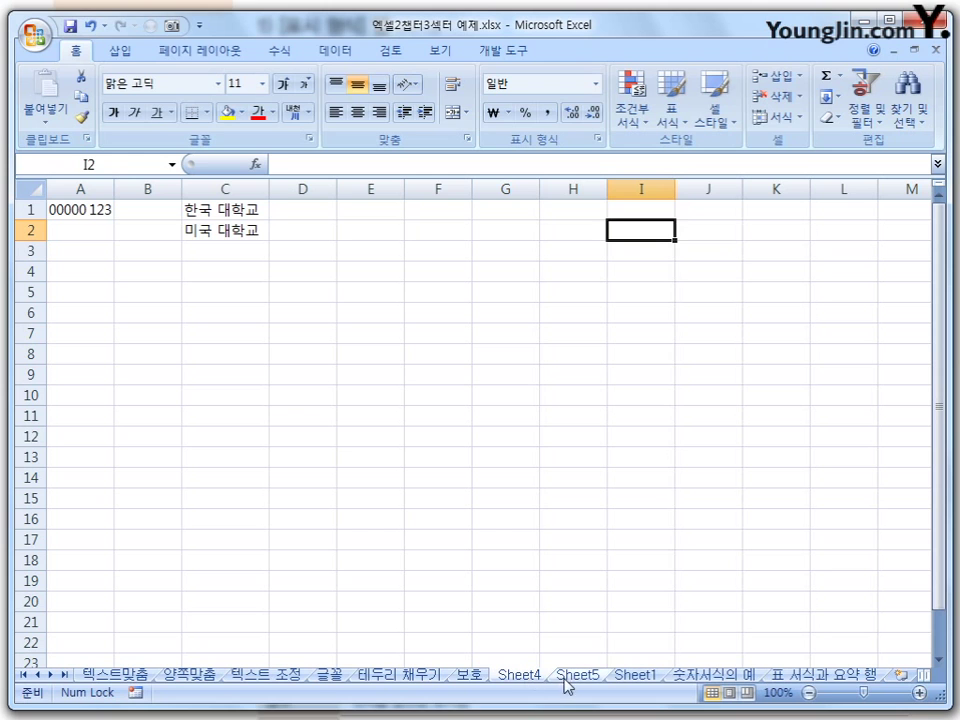
{"action": "left_click", "coordinate": [900, 675]}
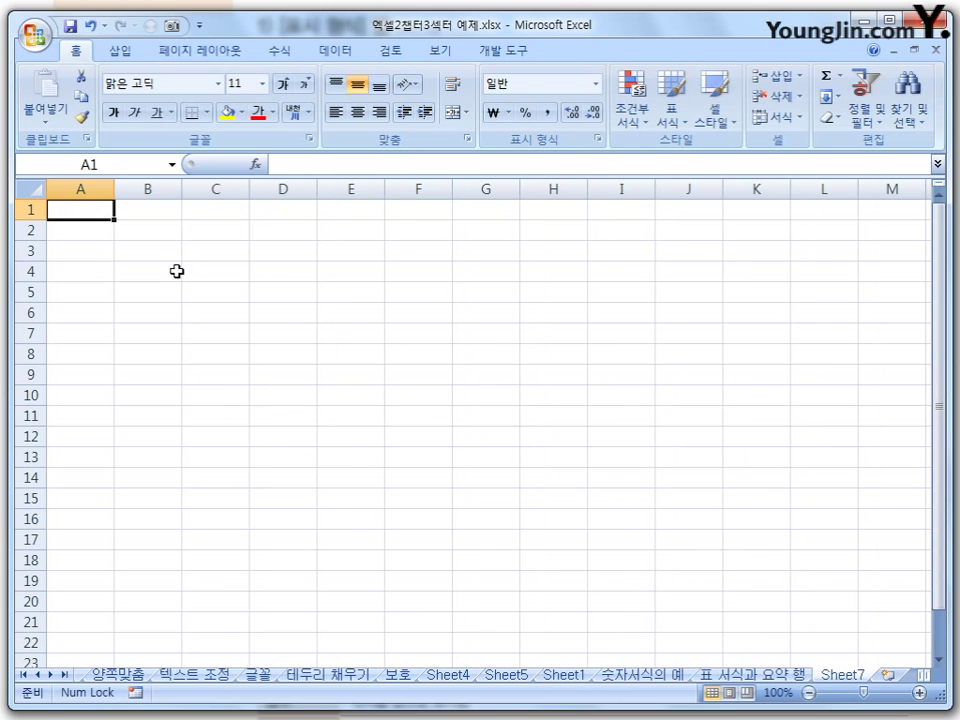
{"action": "type", "text": "100000"}
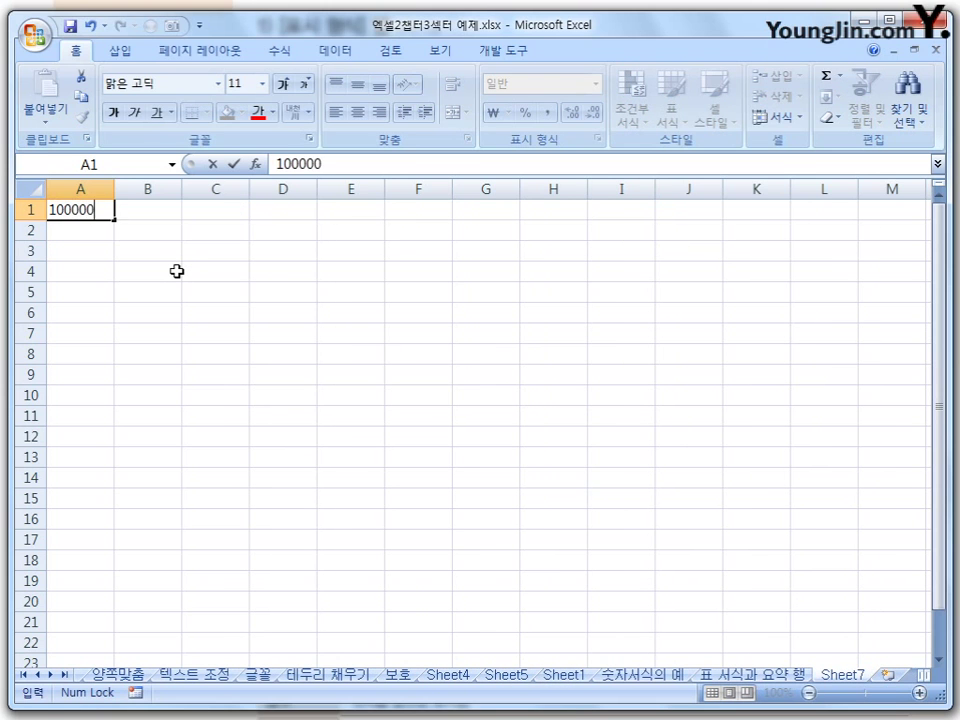
{"action": "key", "text": "Return"}
{"action": "type", "text": "0"}
{"action": "key", "text": "Return"}
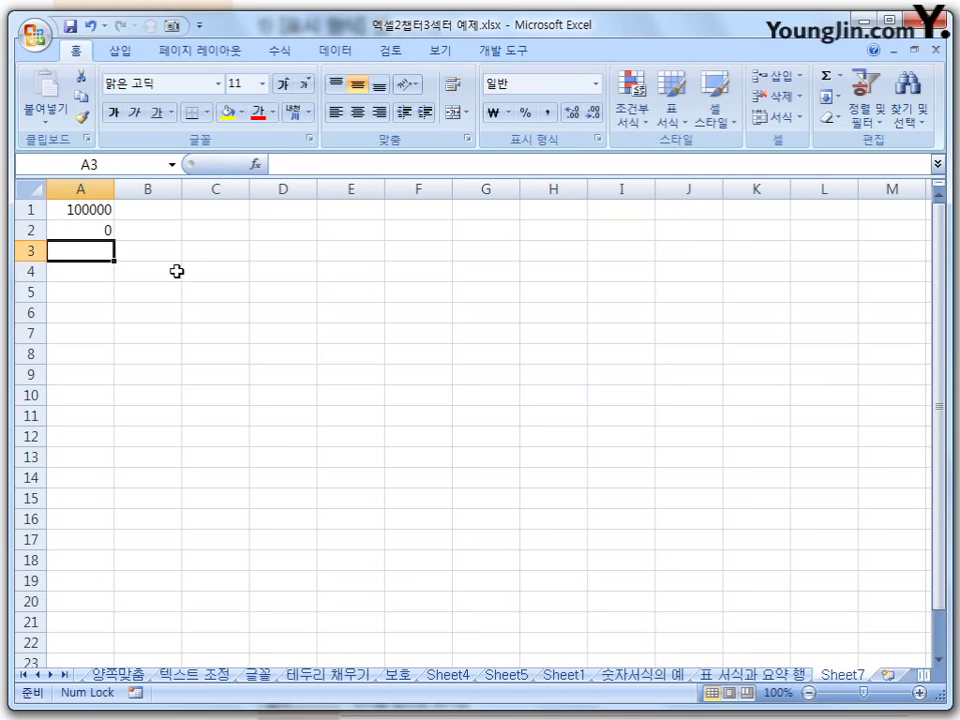
{"action": "type", "text": "-500"}
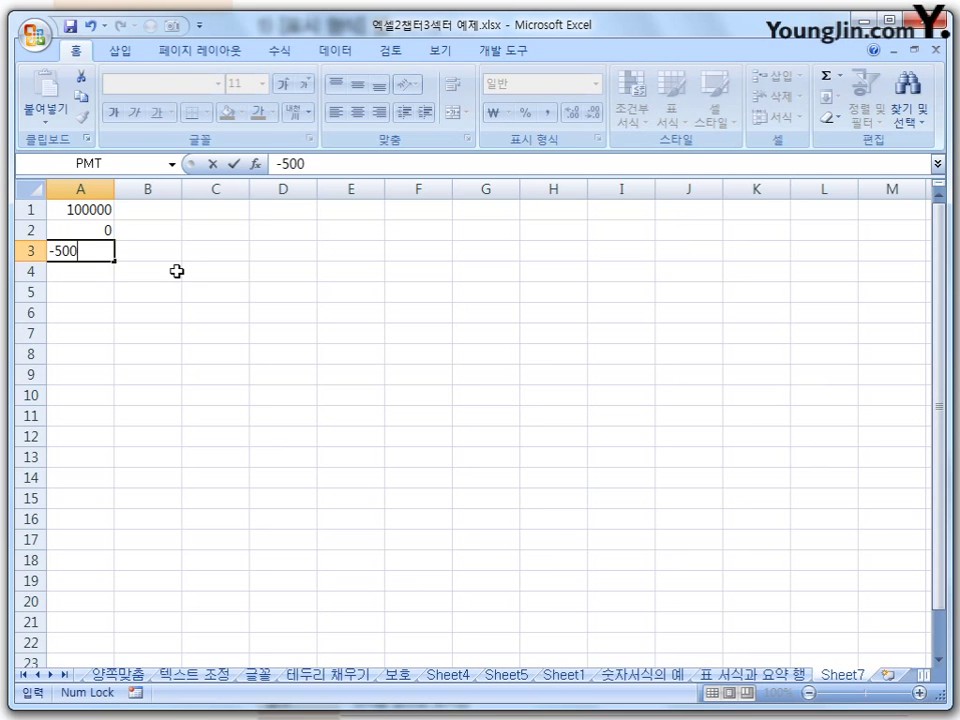
{"action": "key", "text": "Return"}
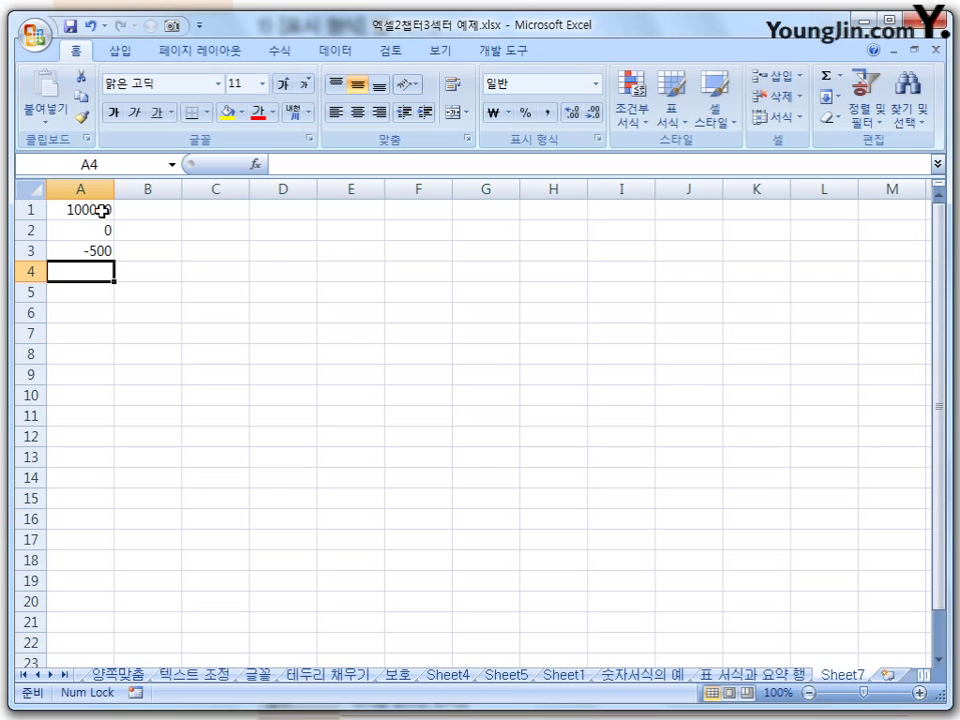
Copy A1:A3 and paste the values into B1:B3
{"action": "left_click_drag", "start_coordinate": [102, 210], "coordinate": [100, 248]}
{"action": "right_click", "coordinate": [101, 248]}
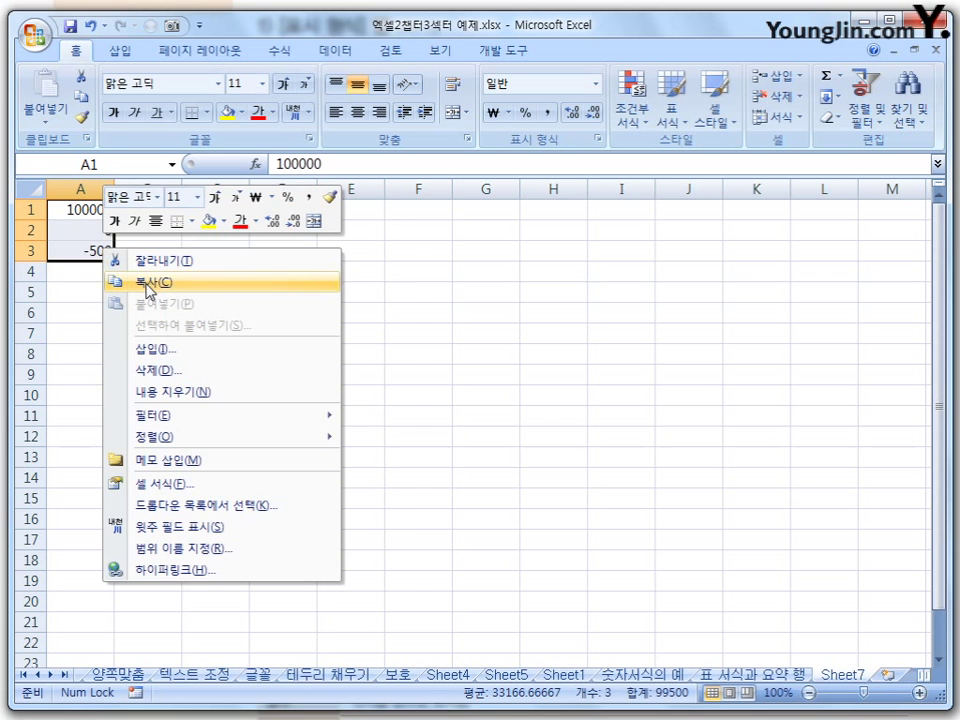
{"action": "left_click", "coordinate": [148, 287]}
{"action": "left_click", "coordinate": [167, 208]}
{"action": "right_click", "coordinate": [170, 210]}
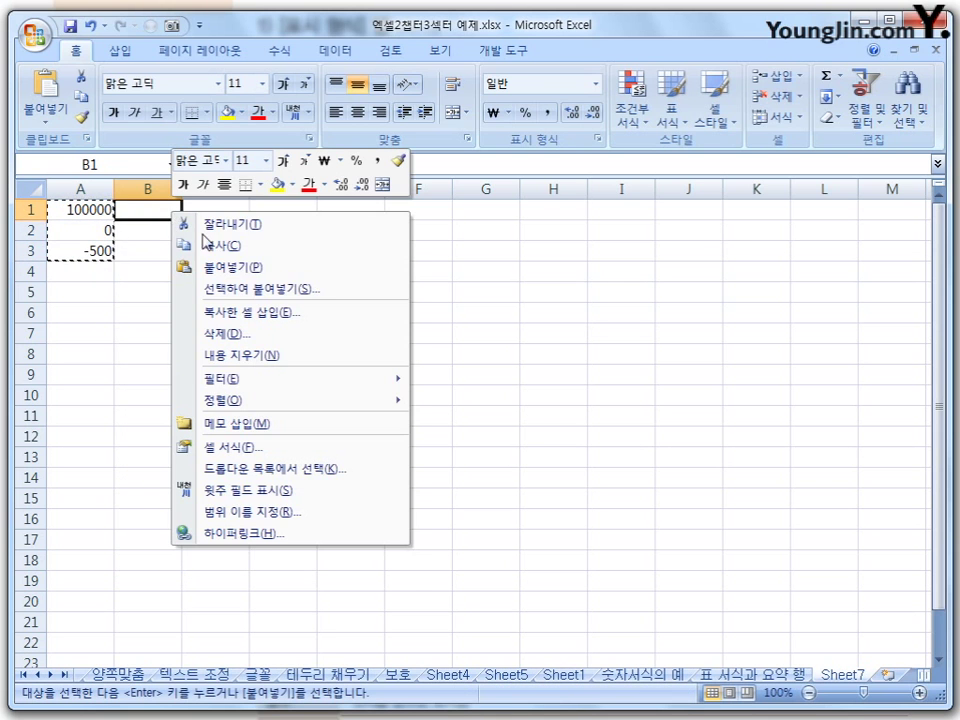
{"action": "left_click", "coordinate": [261, 273]}
{"action": "left_click", "coordinate": [156, 369]}
{"action": "key", "text": "Escape"}
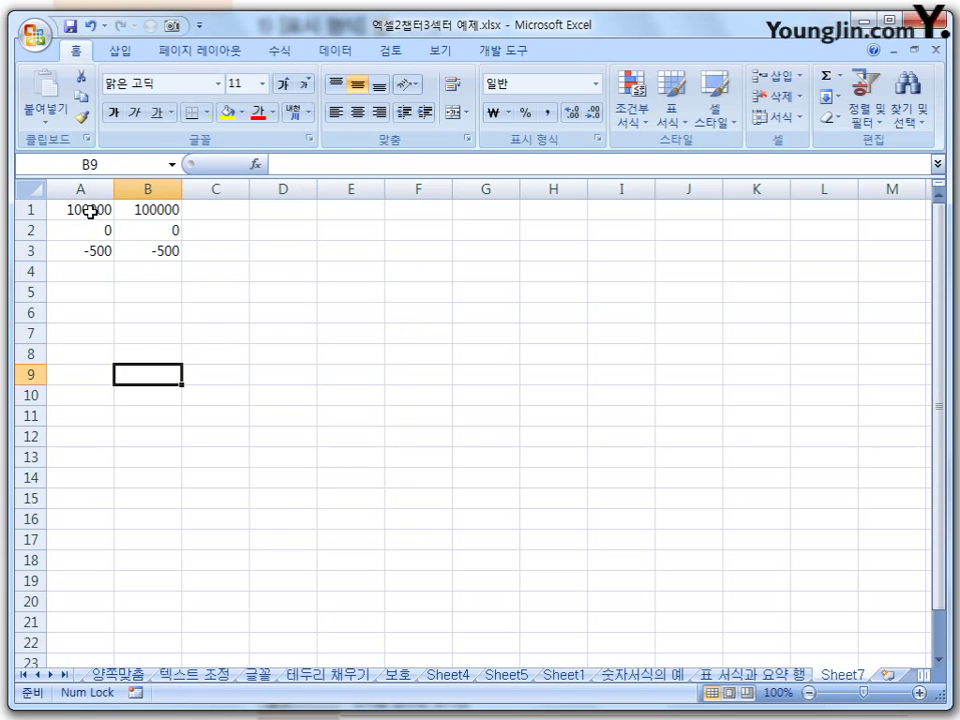
Select A1:A3 and open 셀 서식 from the shortcut menu
{"action": "left_click_drag", "start_coordinate": [91, 211], "coordinate": [96, 253]}
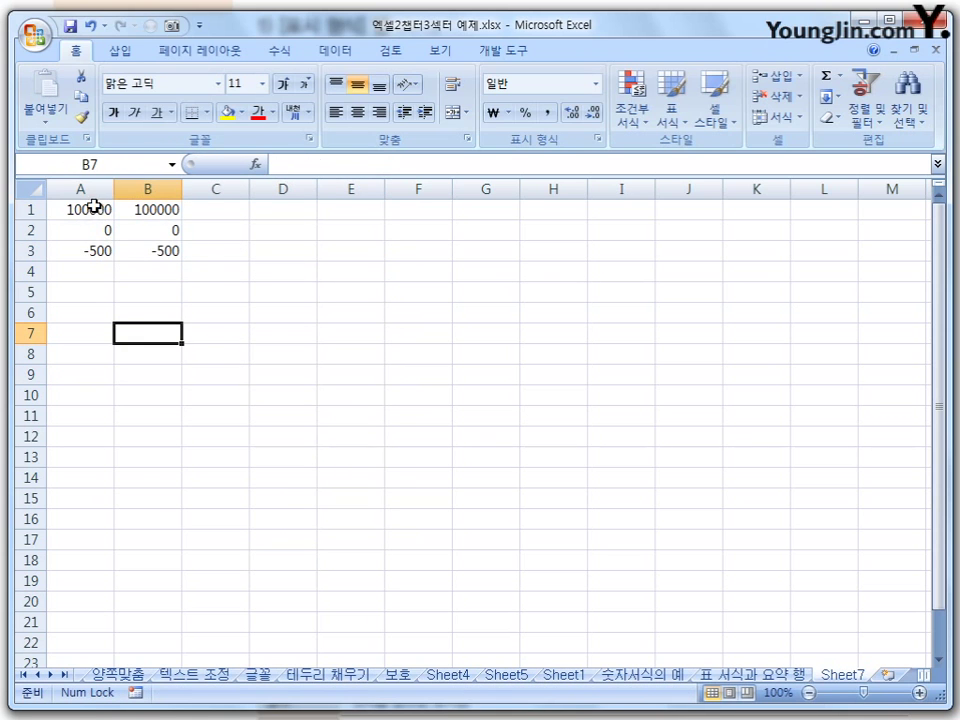
{"action": "left_click_drag", "start_coordinate": [93, 207], "coordinate": [96, 251]}
{"action": "right_click", "coordinate": [96, 251]}
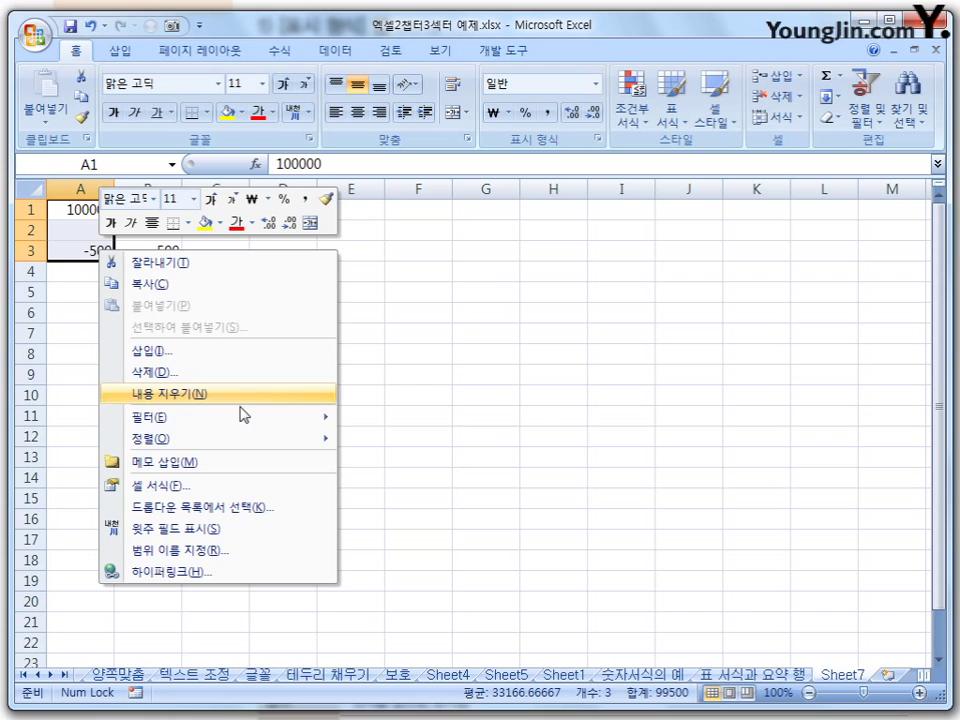
{"action": "left_click", "coordinate": [215, 488]}
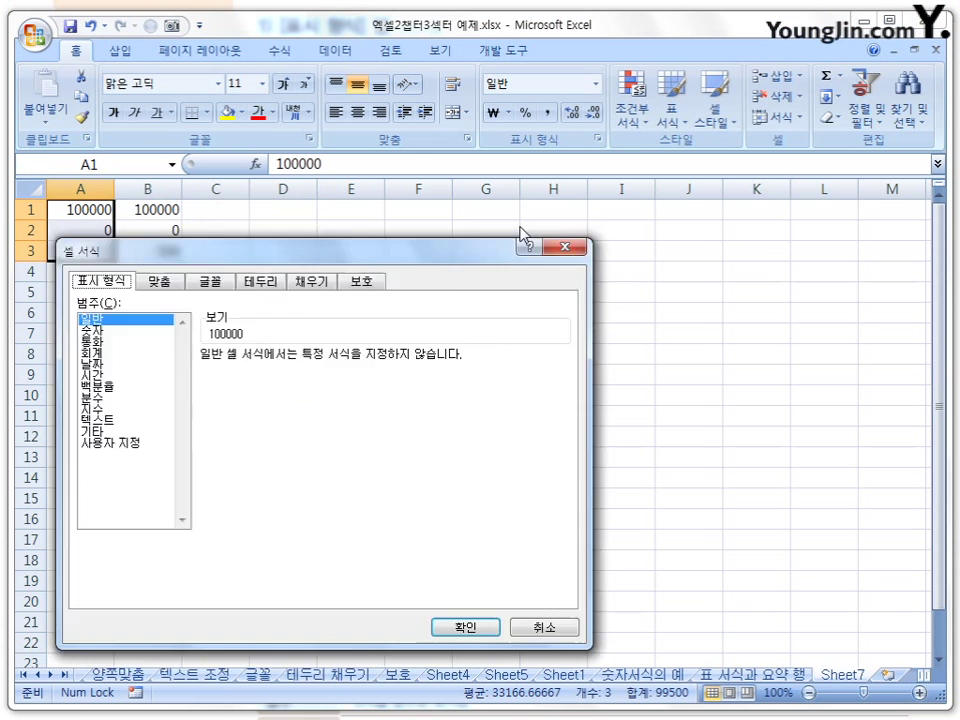
Apply 통화 with the red (₩1,234) negative style to A1:A3
{"action": "left_click_drag", "start_coordinate": [523, 243], "coordinate": [700, 189]}
{"action": "left_click", "coordinate": [300, 285]}
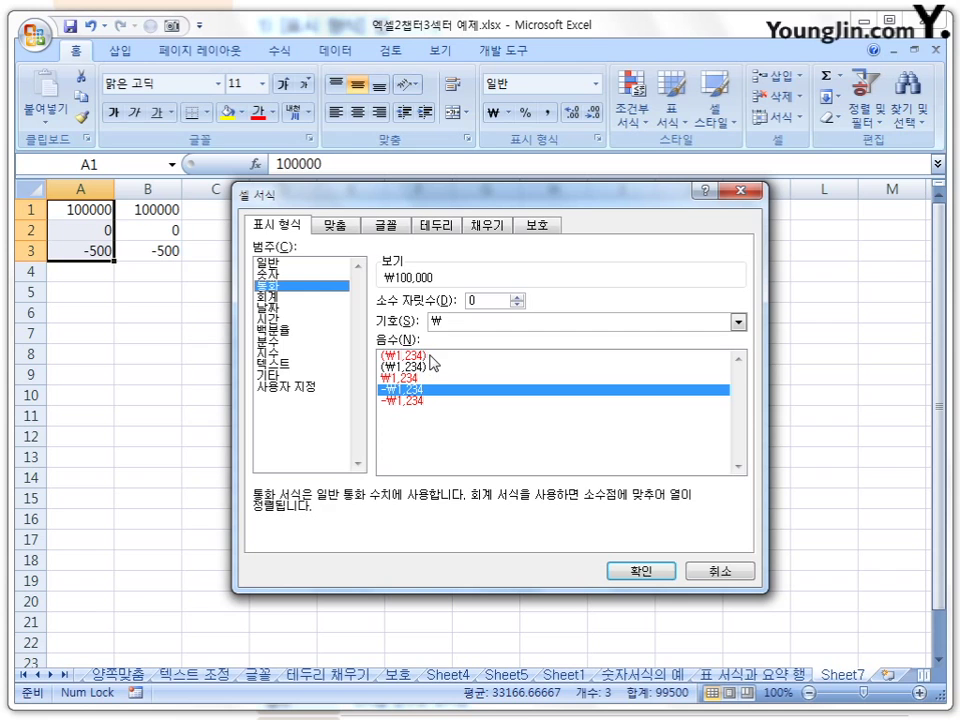
{"action": "left_click", "coordinate": [410, 356]}
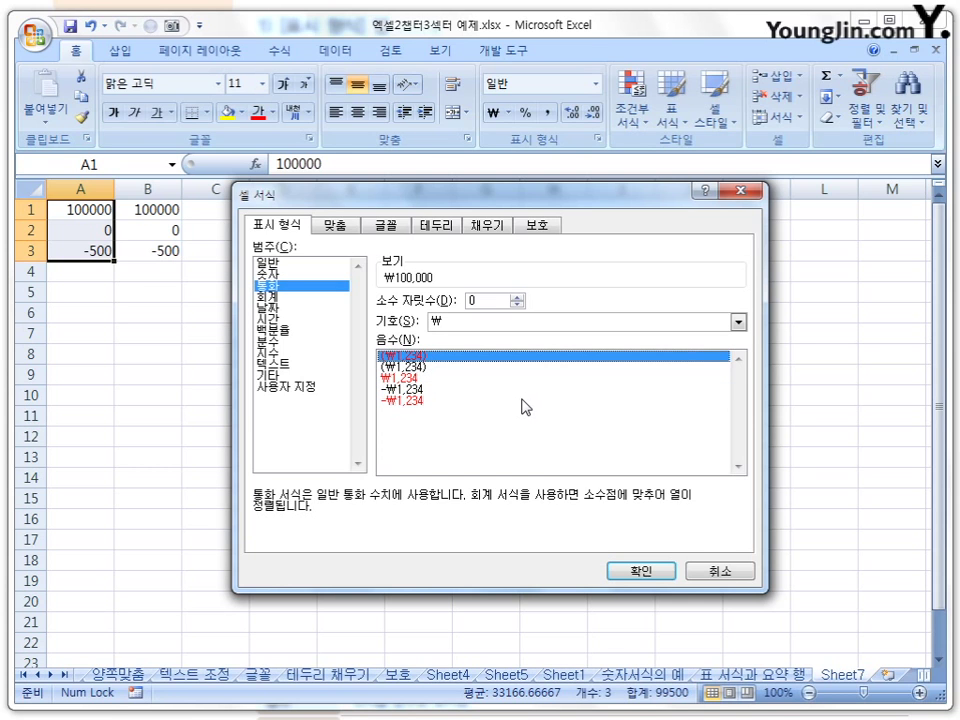
{"action": "left_click", "coordinate": [638, 571]}
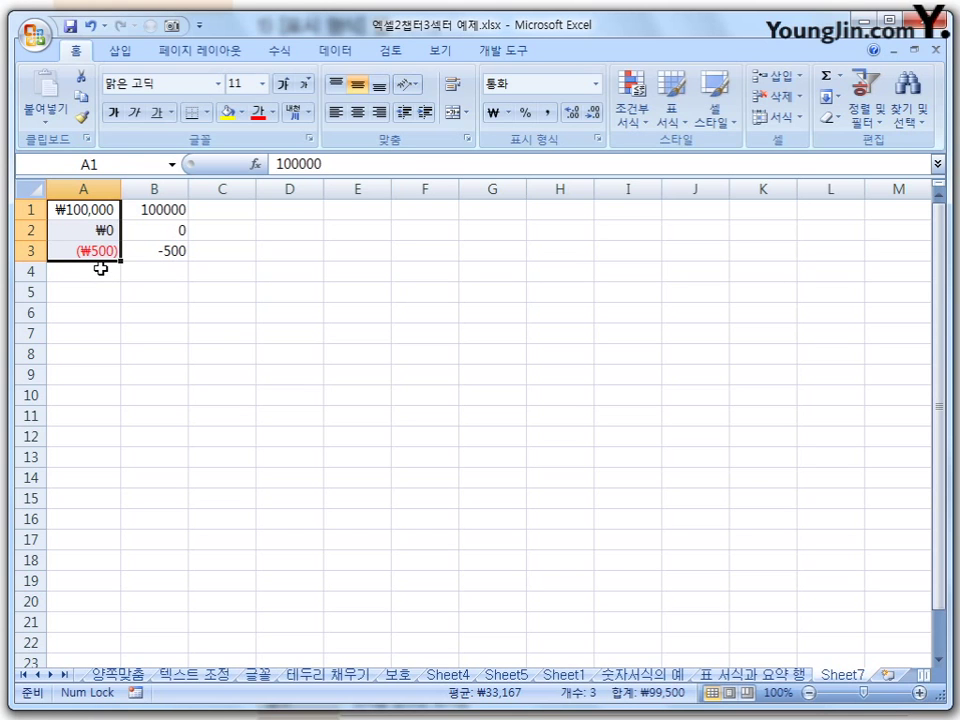
Apply the 회계 (Accounting) format to B1:B3 via 셀 서식
{"action": "left_click_drag", "start_coordinate": [172, 208], "coordinate": [139, 246]}
{"action": "right_click", "coordinate": [170, 247]}
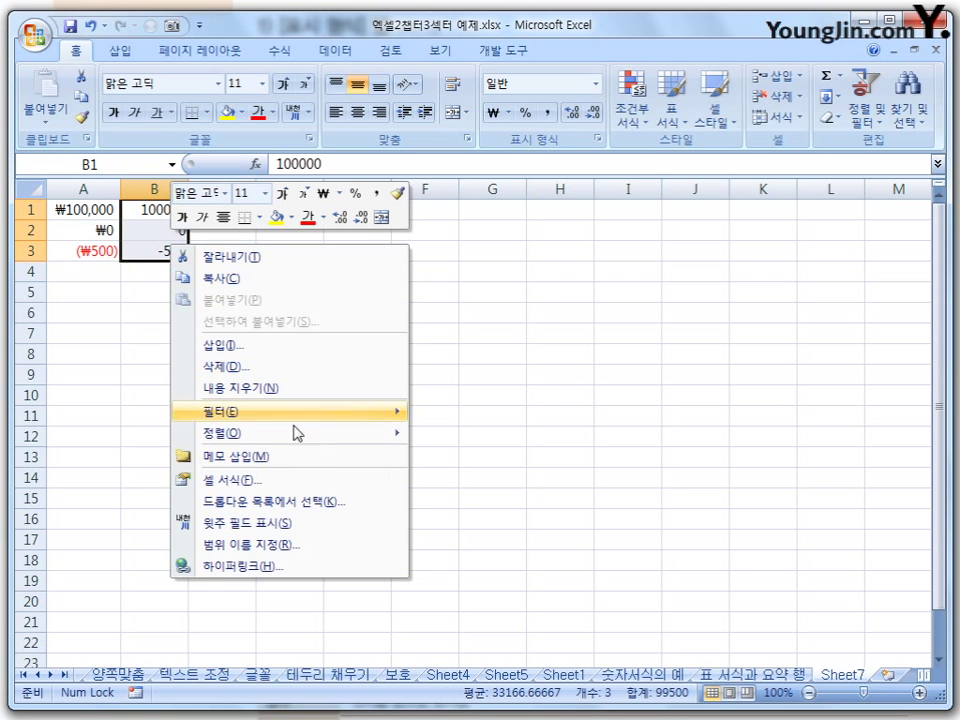
{"action": "left_click", "coordinate": [271, 482]}
{"action": "left_click_drag", "start_coordinate": [377, 290], "coordinate": [632, 216]}
{"action": "left_click", "coordinate": [298, 309]}
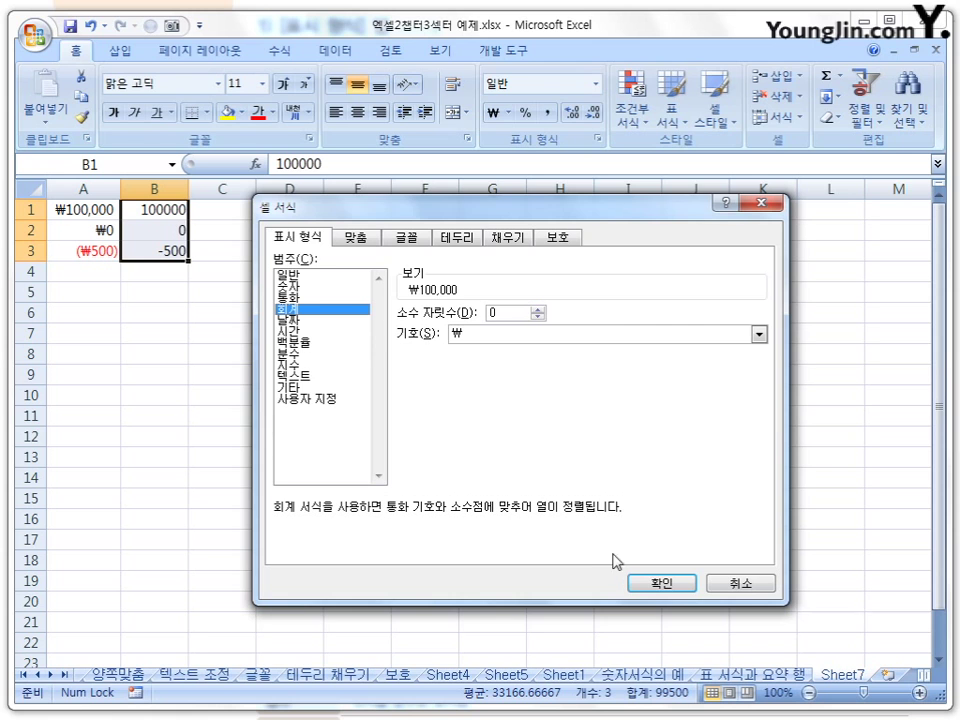
{"action": "left_click", "coordinate": [660, 582]}
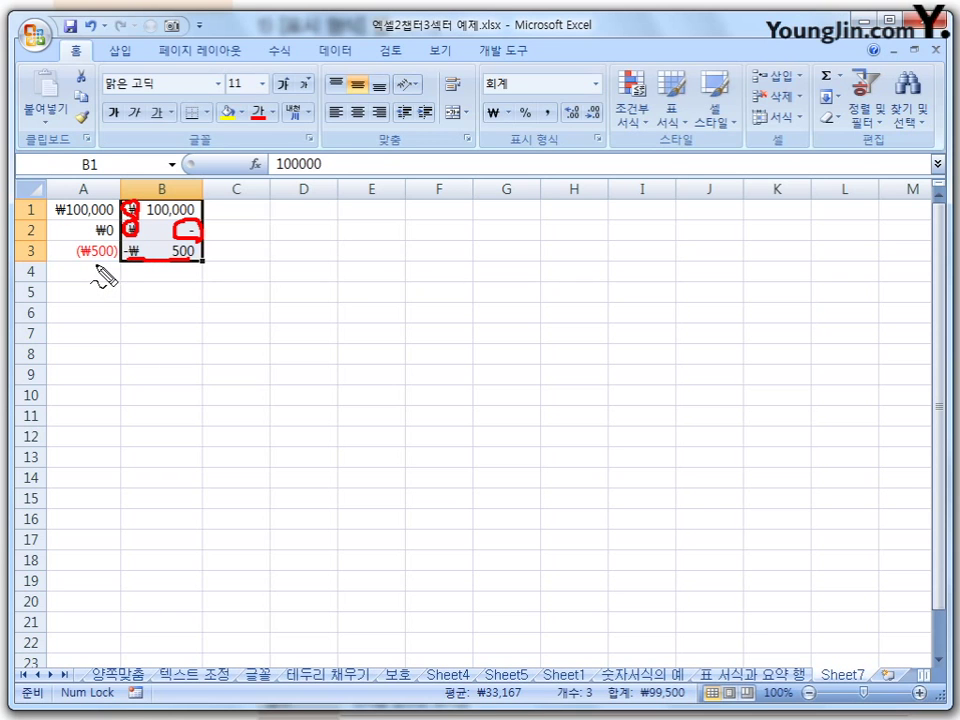
Draw an arrow comparing A3's (₩500) with B3, then clear the ink
{"action": "mouse_move", "coordinate": [100, 268]}
{"action": "left_mouse_down"}
{"action": "mouse_move", "coordinate": [133, 290]}
{"action": "mouse_move", "coordinate": [148, 278]}
{"action": "mouse_move", "coordinate": [88, 247]}
{"action": "left_mouse_up"}
{"action": "left_click_drag", "start_coordinate": [88, 247], "coordinate": [102, 252]}
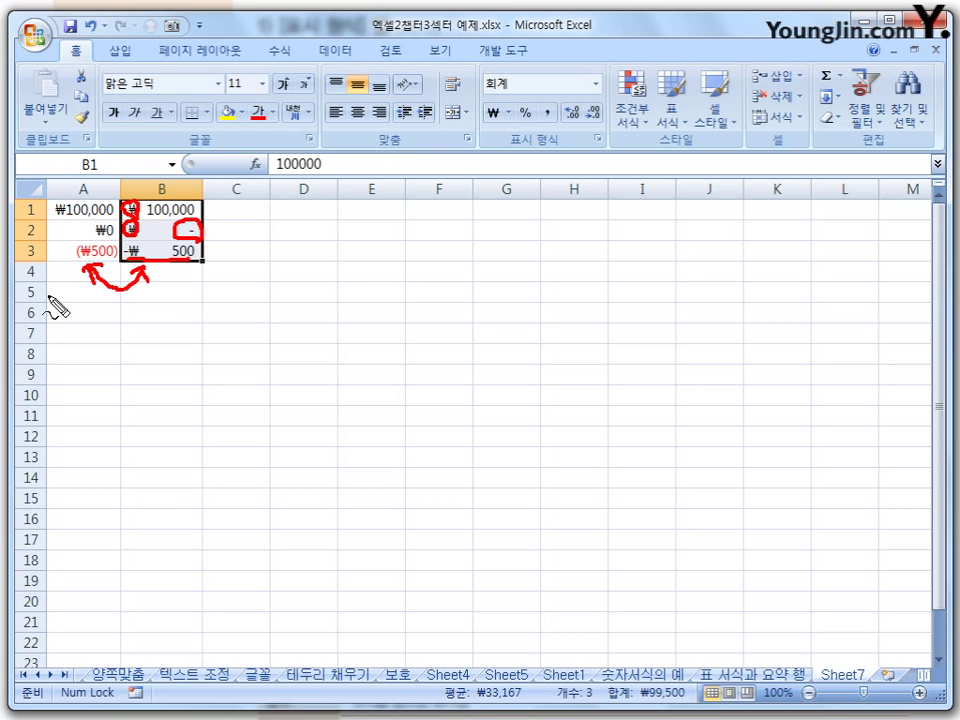
{"action": "key", "text": "Escape"}
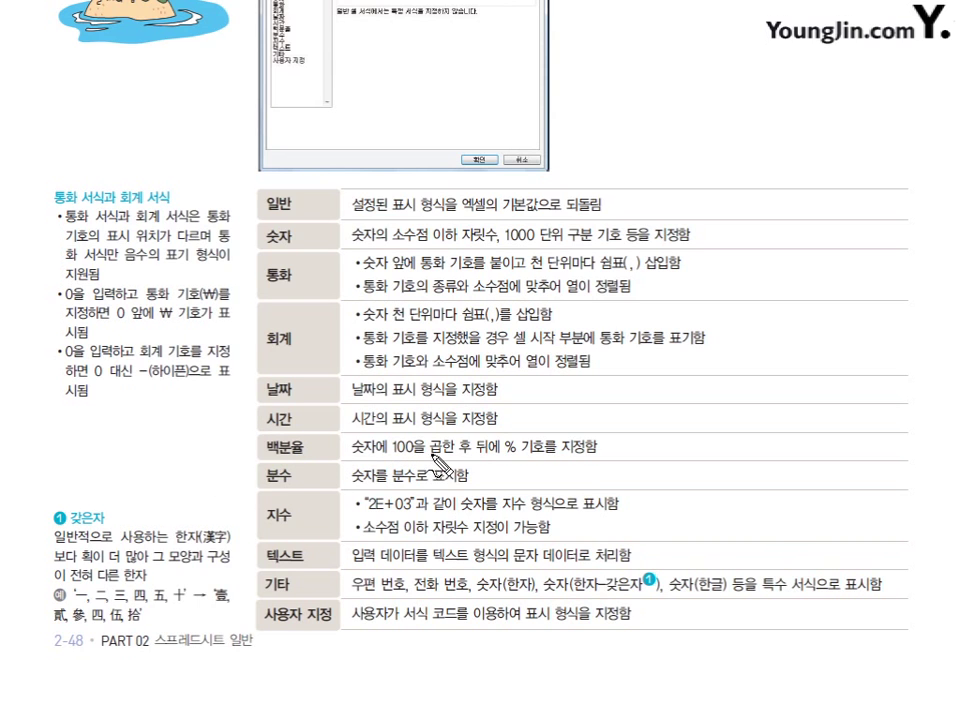
Circle 100을, 2E+03 and 갖은자, and underline the sidebar's two rows of 한자 numerals
{"action": "mouse_move", "coordinate": [442, 456]}
{"action": "left_mouse_down"}
{"action": "mouse_move", "coordinate": [392, 455]}
{"action": "mouse_move", "coordinate": [455, 448]}
{"action": "left_mouse_up"}
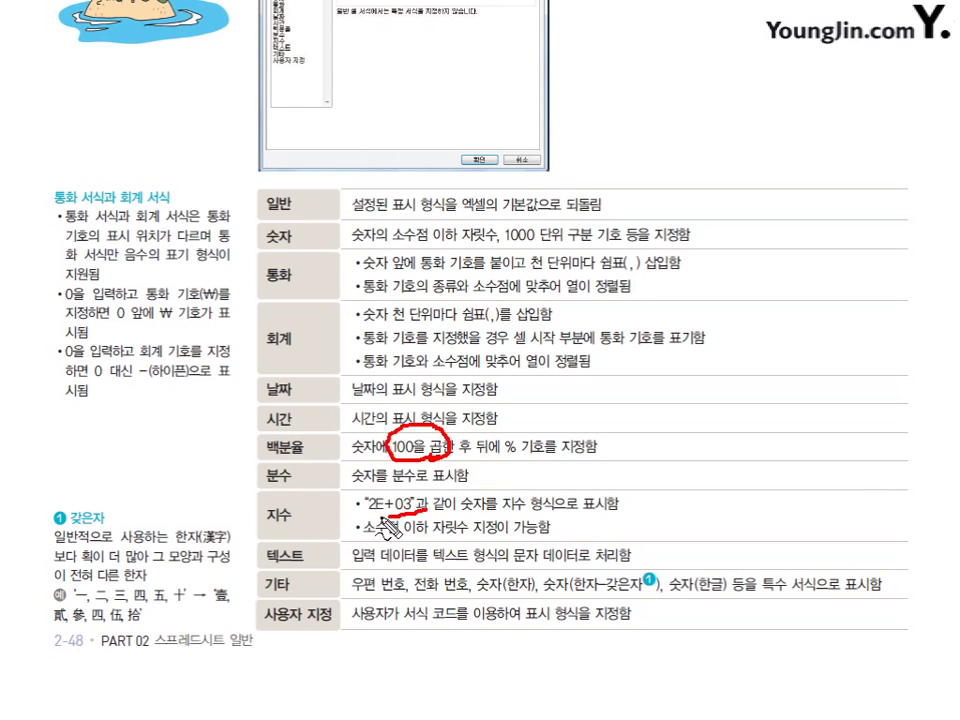
{"action": "mouse_move", "coordinate": [379, 510]}
{"action": "left_mouse_down"}
{"action": "mouse_move", "coordinate": [385, 502]}
{"action": "mouse_move", "coordinate": [368, 494]}
{"action": "left_mouse_up"}
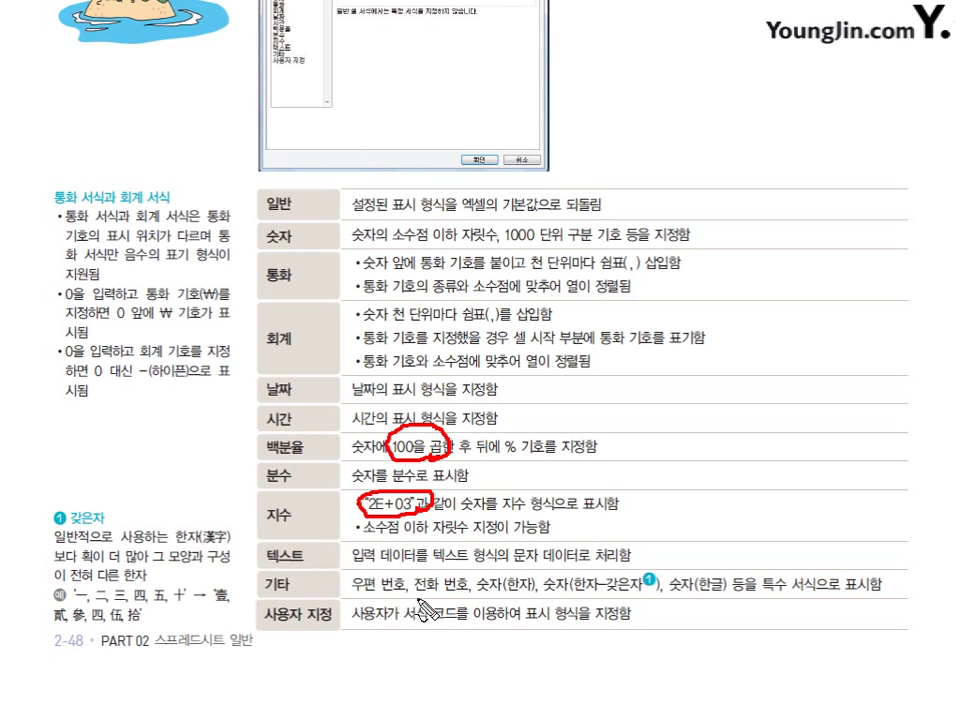
{"action": "mouse_move", "coordinate": [638, 600]}
{"action": "left_mouse_down"}
{"action": "mouse_move", "coordinate": [622, 596]}
{"action": "mouse_move", "coordinate": [648, 578]}
{"action": "left_mouse_up"}
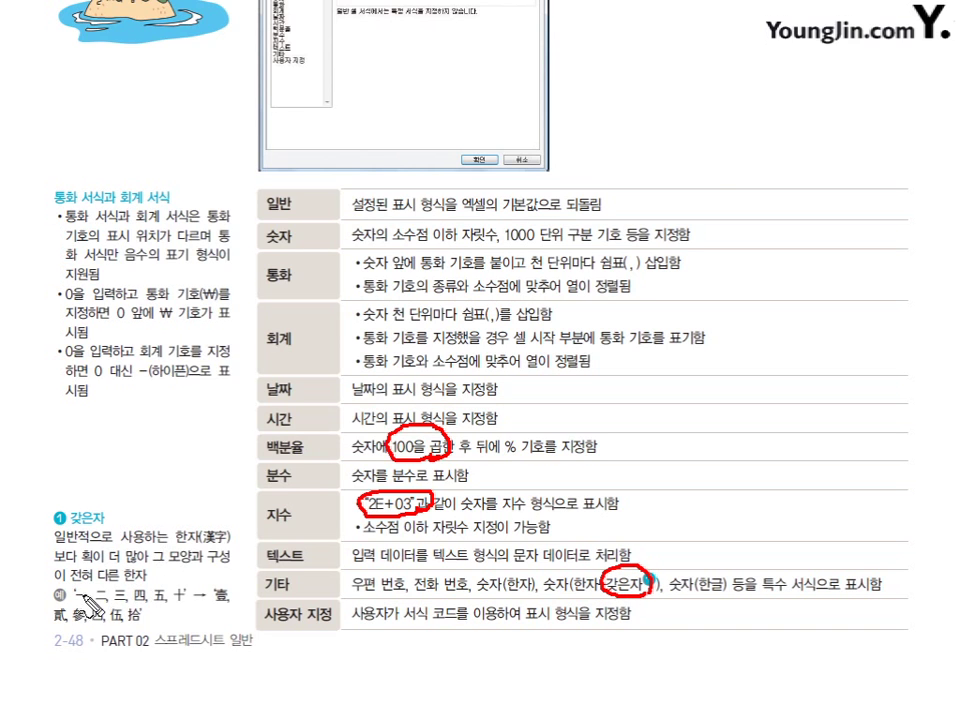
{"action": "mouse_move", "coordinate": [76, 600]}
{"action": "left_mouse_down"}
{"action": "mouse_move", "coordinate": [165, 602]}
{"action": "mouse_move", "coordinate": [206, 588]}
{"action": "mouse_move", "coordinate": [204, 604]}
{"action": "mouse_move", "coordinate": [230, 606]}
{"action": "mouse_move", "coordinate": [221, 598]}
{"action": "left_mouse_up"}
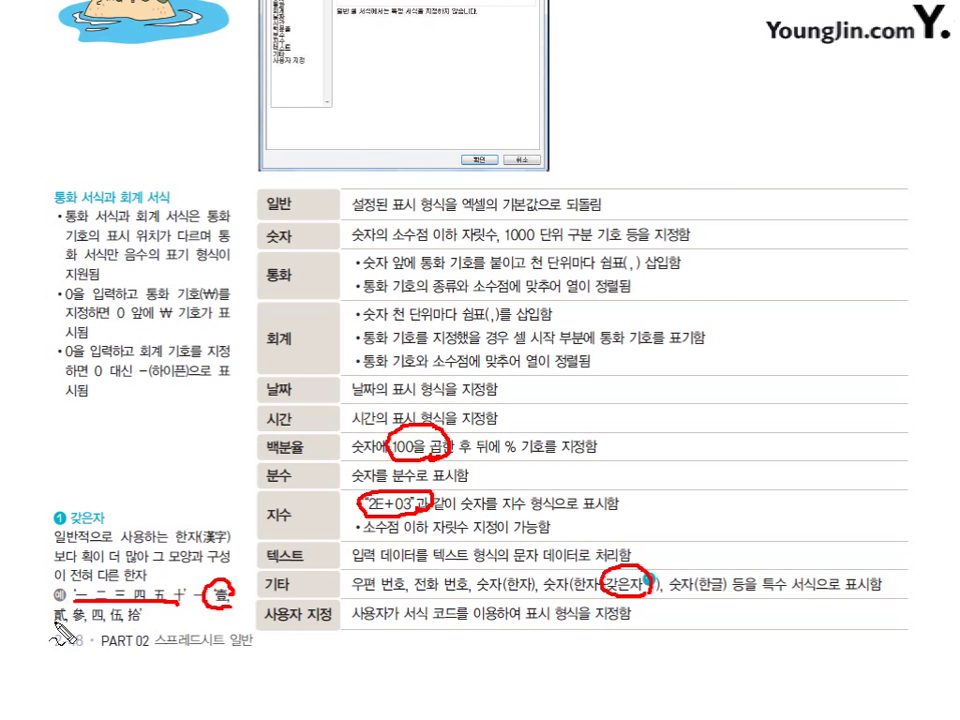
{"action": "left_click_drag", "start_coordinate": [52, 628], "coordinate": [140, 628]}
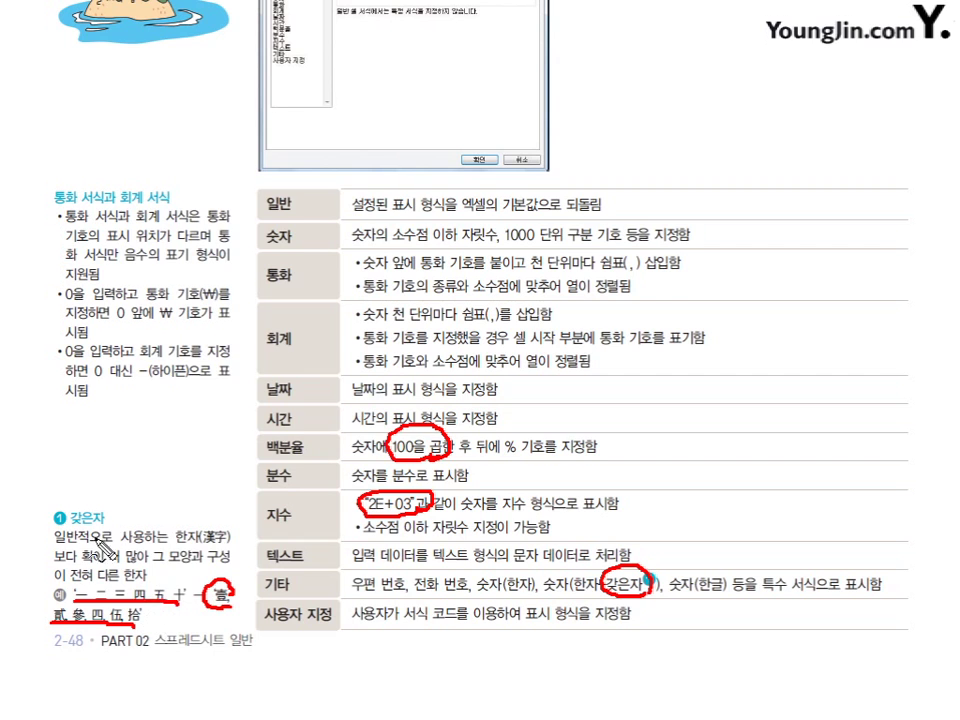
{"action": "mouse_move", "coordinate": [100, 532]}
{"action": "left_mouse_down"}
{"action": "mouse_move", "coordinate": [66, 528]}
{"action": "mouse_move", "coordinate": [105, 515]}
{"action": "left_mouse_up"}
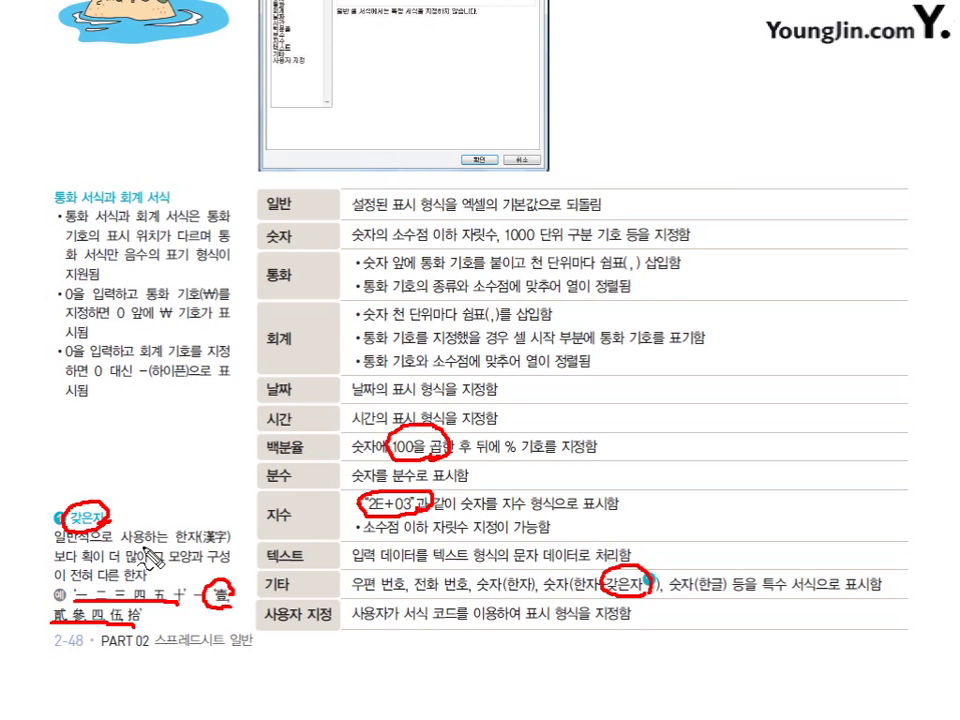
Clear the pen marks, enter 123 in D1, and bring up D1's shortcut menu
{"action": "key", "text": "Escape"}
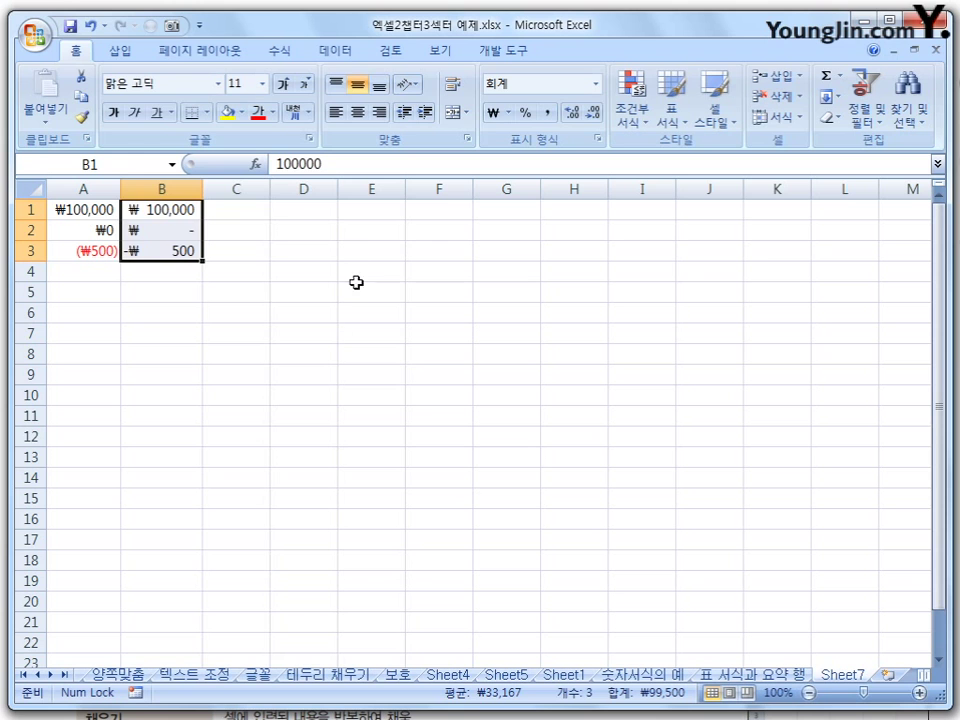
{"action": "left_click", "coordinate": [326, 210]}
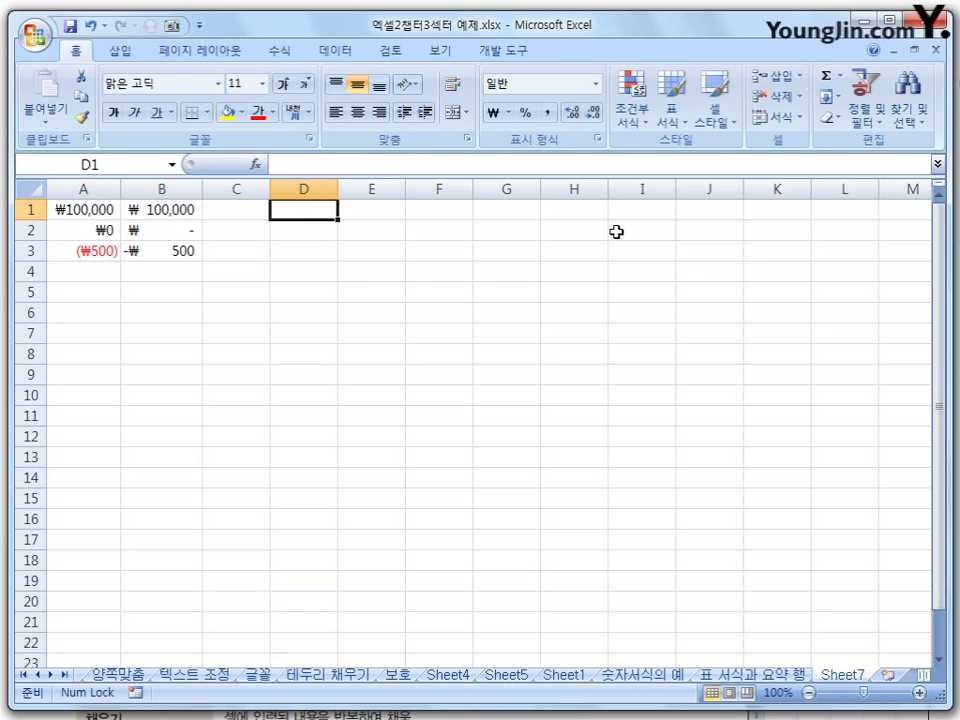
{"action": "type", "text": "123"}
{"action": "key", "text": "Return"}
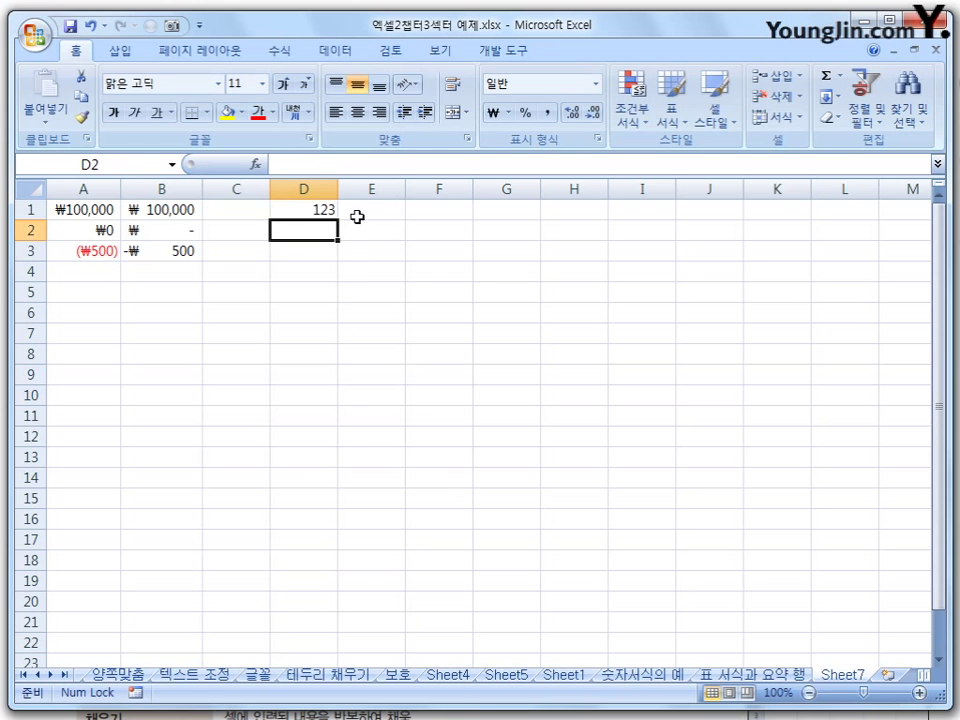
{"action": "left_click", "coordinate": [311, 208]}
{"action": "right_click", "coordinate": [311, 208]}
Preview D1's 123 as Hanja, formal Hanja and Hangul numerals under 기타, then cancel unchanged
{"action": "left_click", "coordinate": [441, 448]}
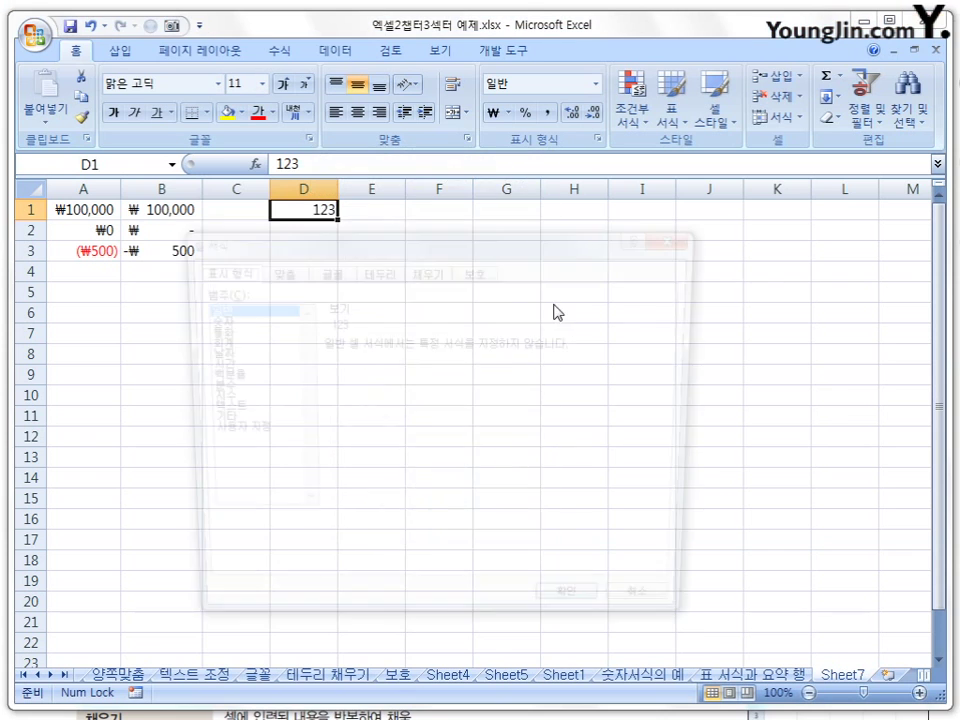
{"action": "left_click_drag", "start_coordinate": [514, 245], "coordinate": [707, 228]}
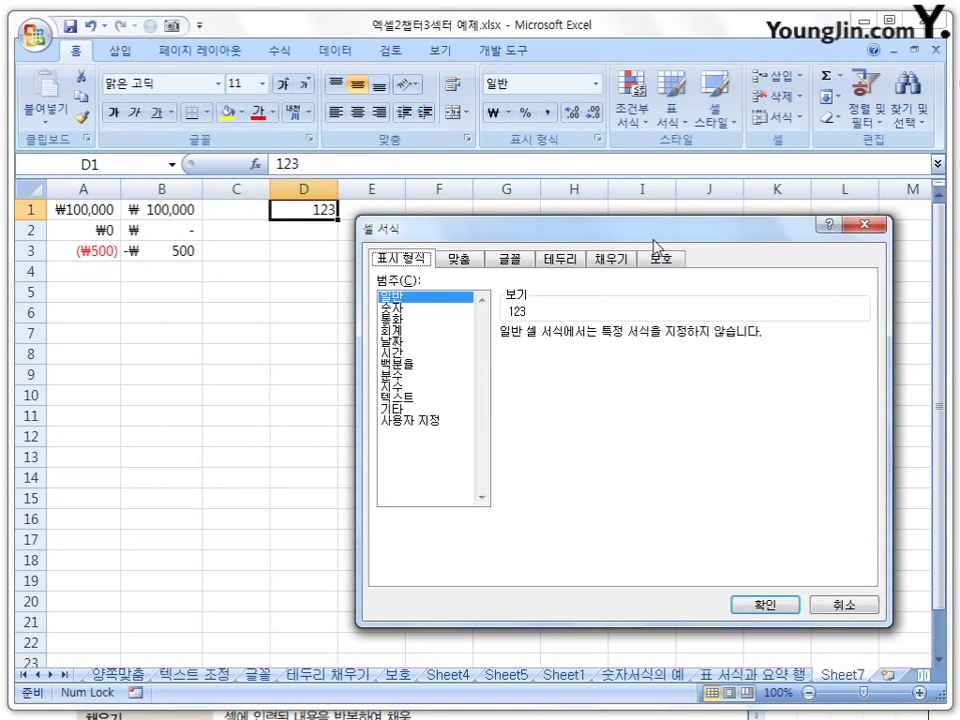
{"action": "left_click", "coordinate": [395, 409]}
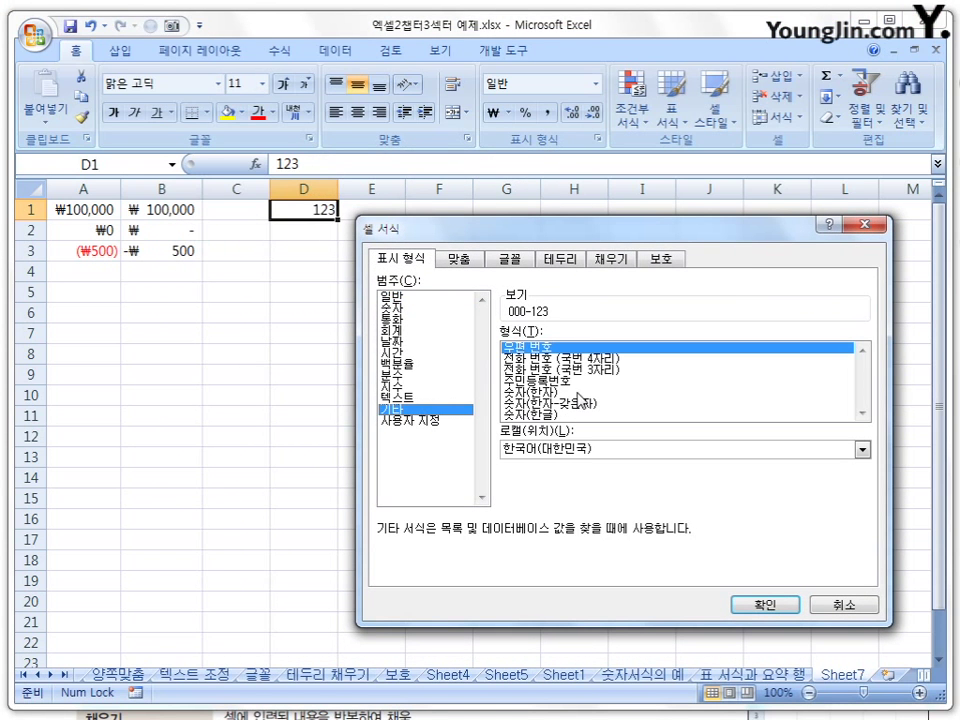
{"action": "left_click", "coordinate": [550, 394]}
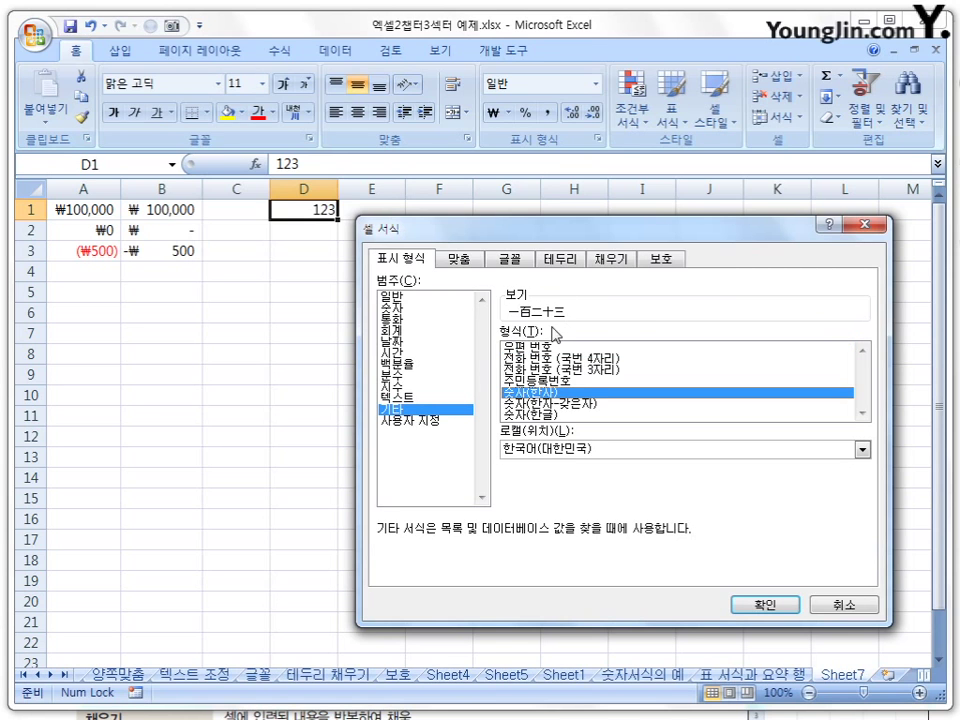
{"action": "left_click", "coordinate": [586, 404]}
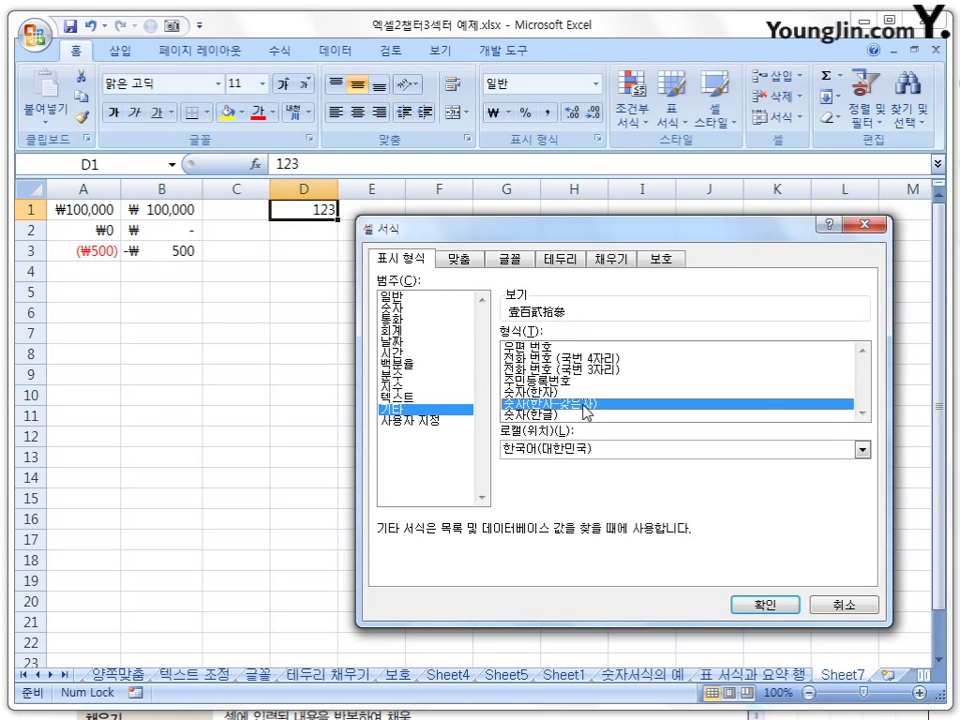
{"action": "left_click", "coordinate": [563, 415]}
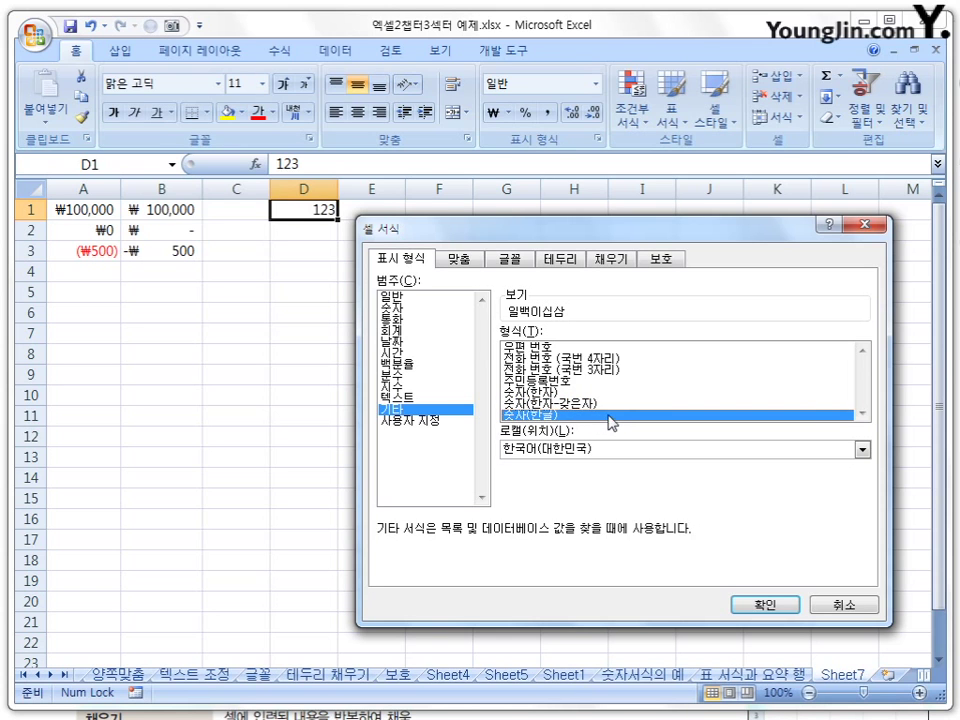
{"action": "left_click", "coordinate": [868, 606]}
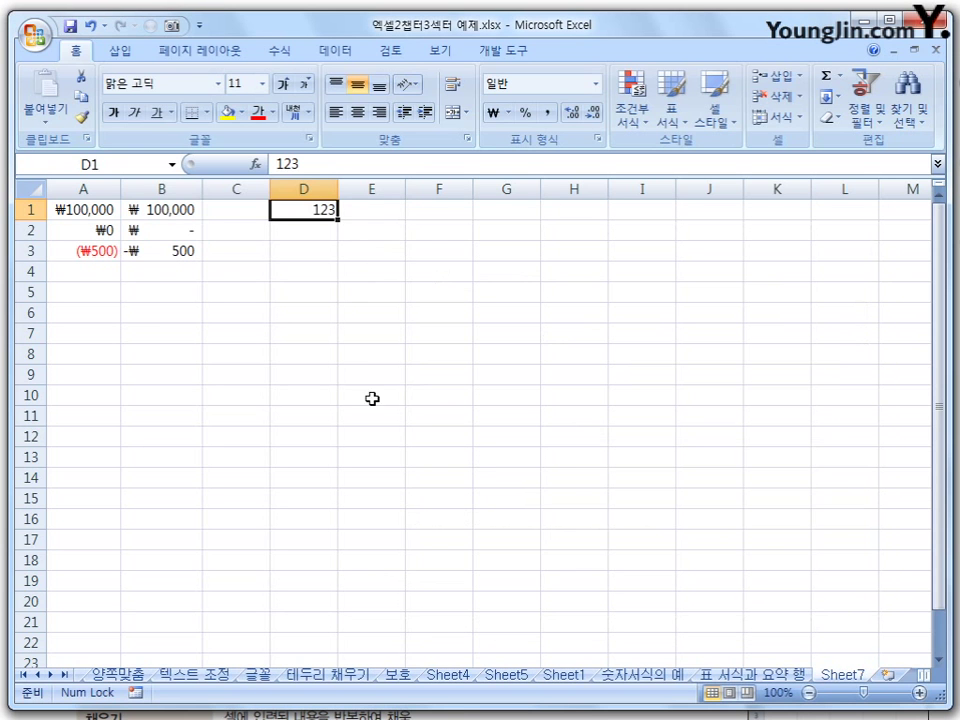
{"action": "left_click", "coordinate": [380, 397]}
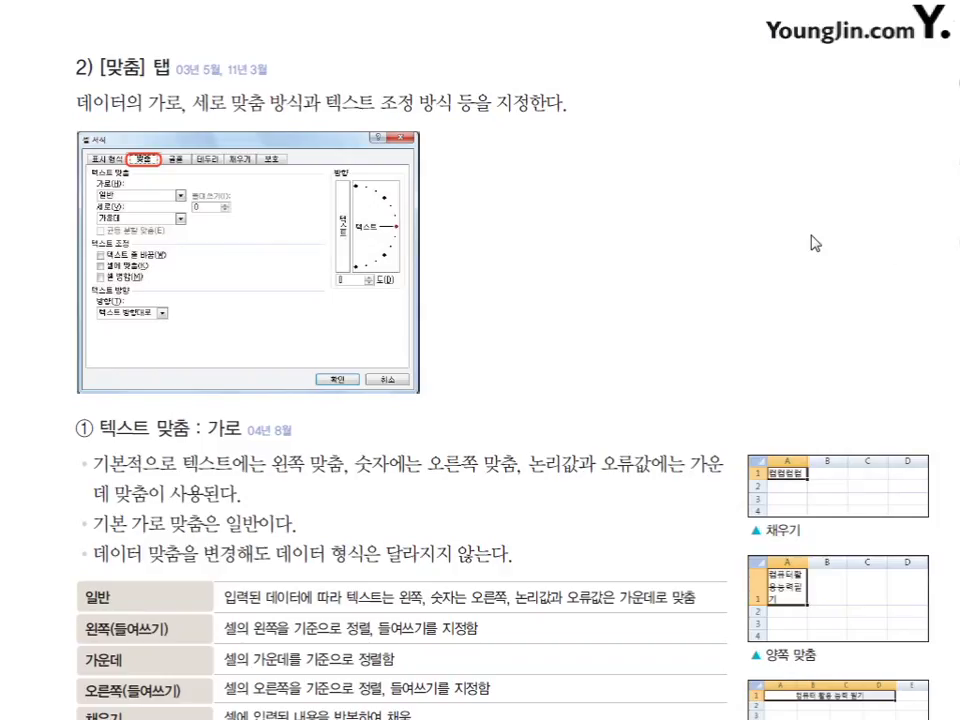
Mark up the slide: text left-aligned, numbers right, logical/error values centred, 일반 noted
{"action": "key", "text": "ctrl+p"}
{"action": "key", "text": "ctrl+a"}
{"action": "key", "text": "ctrl+p"}
{"action": "mouse_move", "coordinate": [222, 472]}
{"action": "left_mouse_down"}
{"action": "mouse_move", "coordinate": [182, 470]}
{"action": "mouse_move", "coordinate": [228, 452]}
{"action": "mouse_move", "coordinate": [228, 468]}
{"action": "mouse_move", "coordinate": [336, 465]}
{"action": "left_mouse_up"}
{"action": "mouse_move", "coordinate": [236, 442]}
{"action": "left_mouse_down"}
{"action": "mouse_move", "coordinate": [289, 425]}
{"action": "mouse_move", "coordinate": [299, 458]}
{"action": "left_mouse_up"}
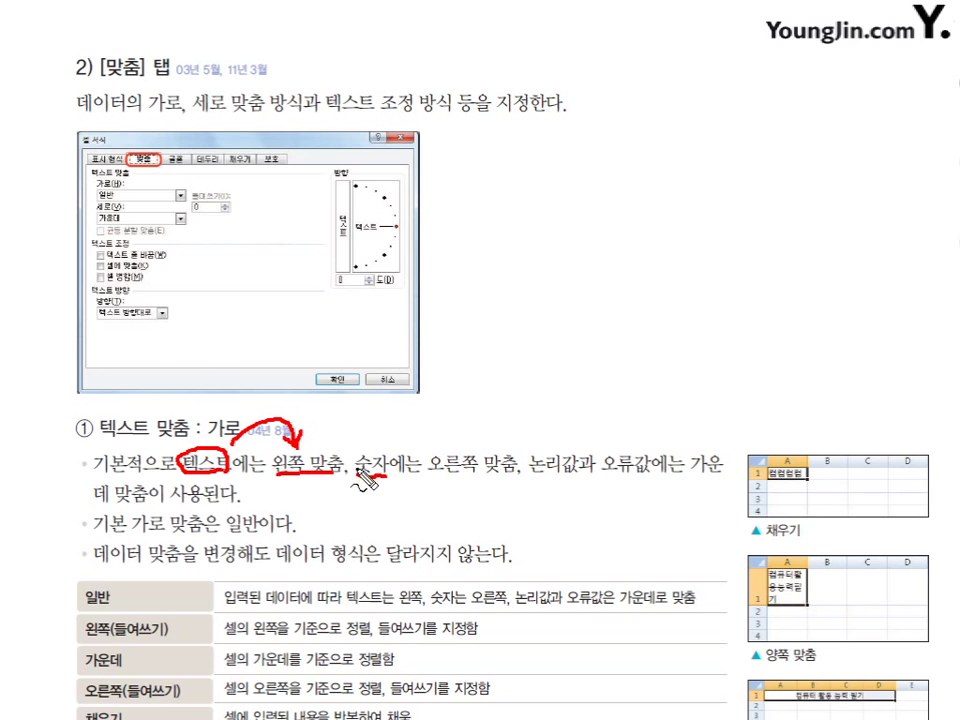
{"action": "mouse_move", "coordinate": [385, 447]}
{"action": "left_mouse_down"}
{"action": "mouse_move", "coordinate": [388, 474]}
{"action": "mouse_move", "coordinate": [505, 474]}
{"action": "mouse_move", "coordinate": [452, 425]}
{"action": "mouse_move", "coordinate": [463, 456]}
{"action": "mouse_move", "coordinate": [472, 441]}
{"action": "left_mouse_up"}
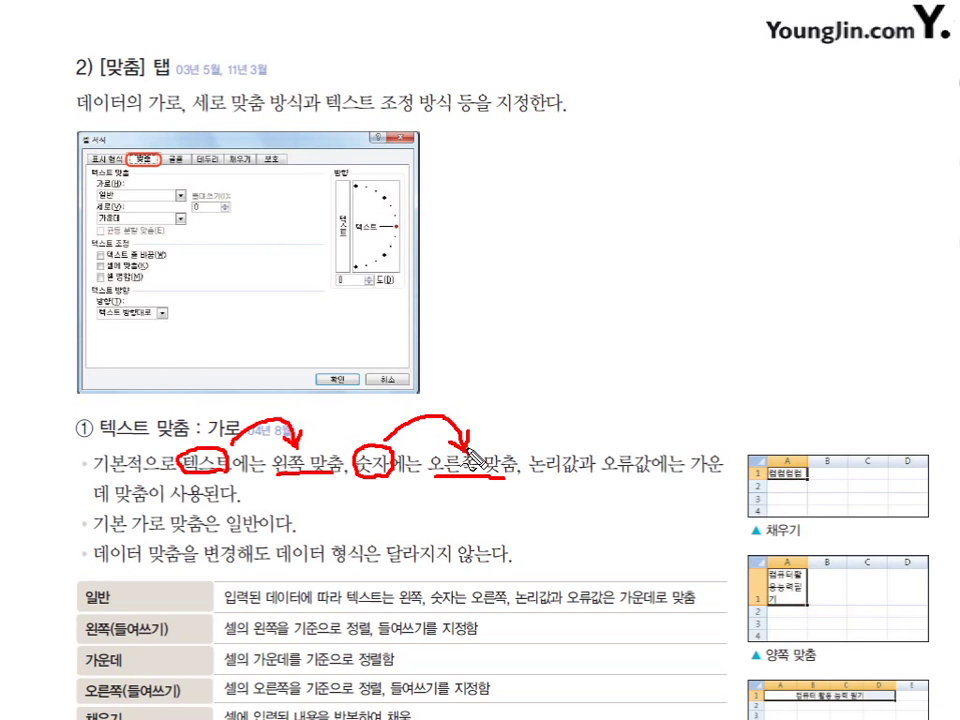
{"action": "left_click_drag", "start_coordinate": [531, 478], "coordinate": [640, 478]}
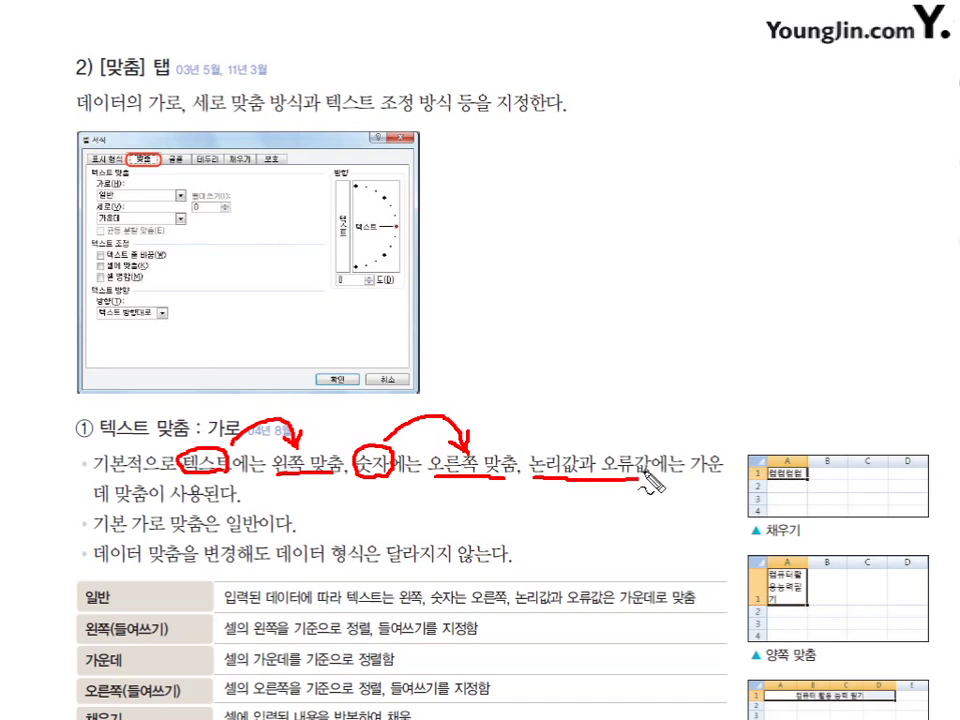
{"action": "mouse_move", "coordinate": [532, 480]}
{"action": "left_mouse_down"}
{"action": "mouse_move", "coordinate": [645, 460]}
{"action": "mouse_move", "coordinate": [626, 486]}
{"action": "mouse_move", "coordinate": [632, 420]}
{"action": "mouse_move", "coordinate": [700, 462]}
{"action": "mouse_move", "coordinate": [692, 474]}
{"action": "left_mouse_up"}
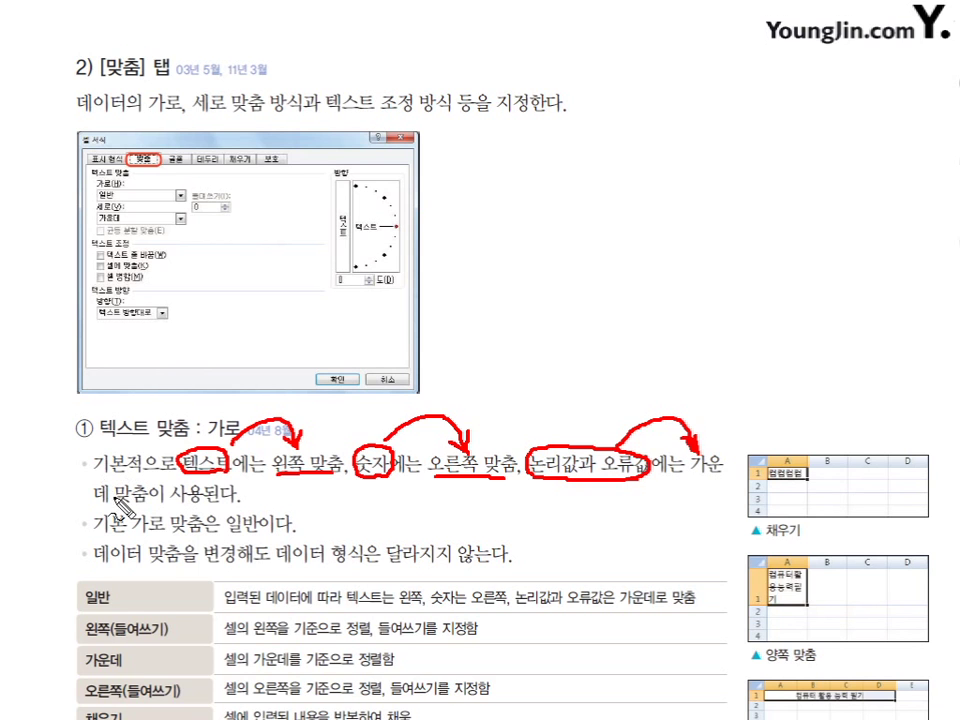
{"action": "mouse_move", "coordinate": [226, 540]}
{"action": "left_mouse_down"}
{"action": "mouse_move", "coordinate": [250, 505]}
{"action": "mouse_move", "coordinate": [236, 506]}
{"action": "mouse_move", "coordinate": [240, 538]}
{"action": "mouse_move", "coordinate": [310, 564]}
{"action": "mouse_move", "coordinate": [498, 562]}
{"action": "mouse_move", "coordinate": [521, 524]}
{"action": "mouse_move", "coordinate": [536, 542]}
{"action": "mouse_move", "coordinate": [520, 552]}
{"action": "mouse_move", "coordinate": [545, 518]}
{"action": "left_mouse_up"}
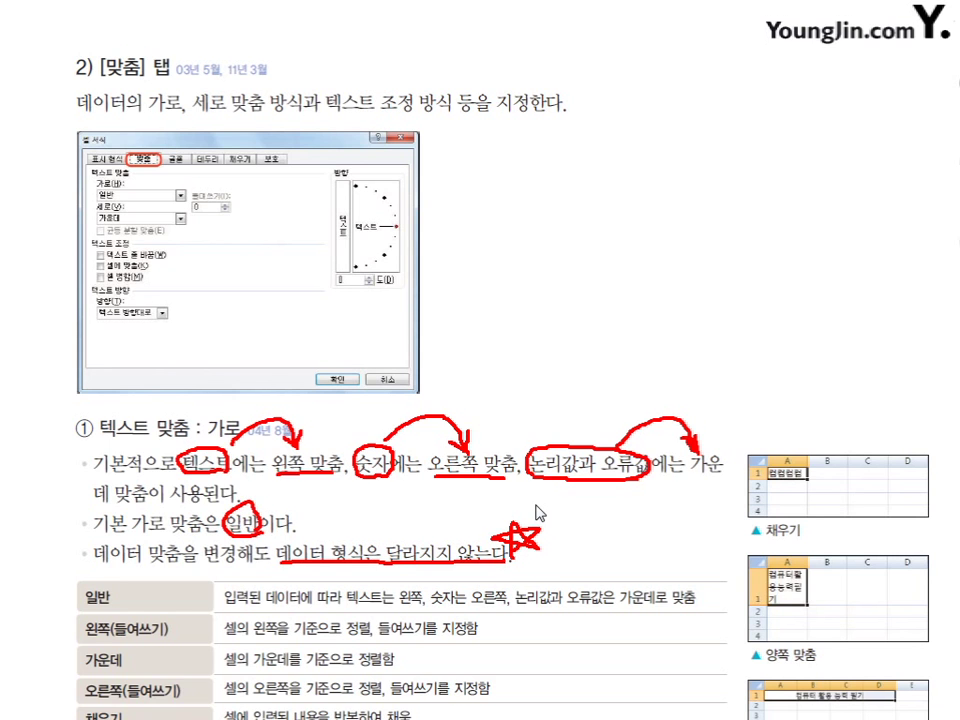
Erase the red annotations, scroll down the slide, and return to the Excel workbook
{"action": "key", "text": "e"}
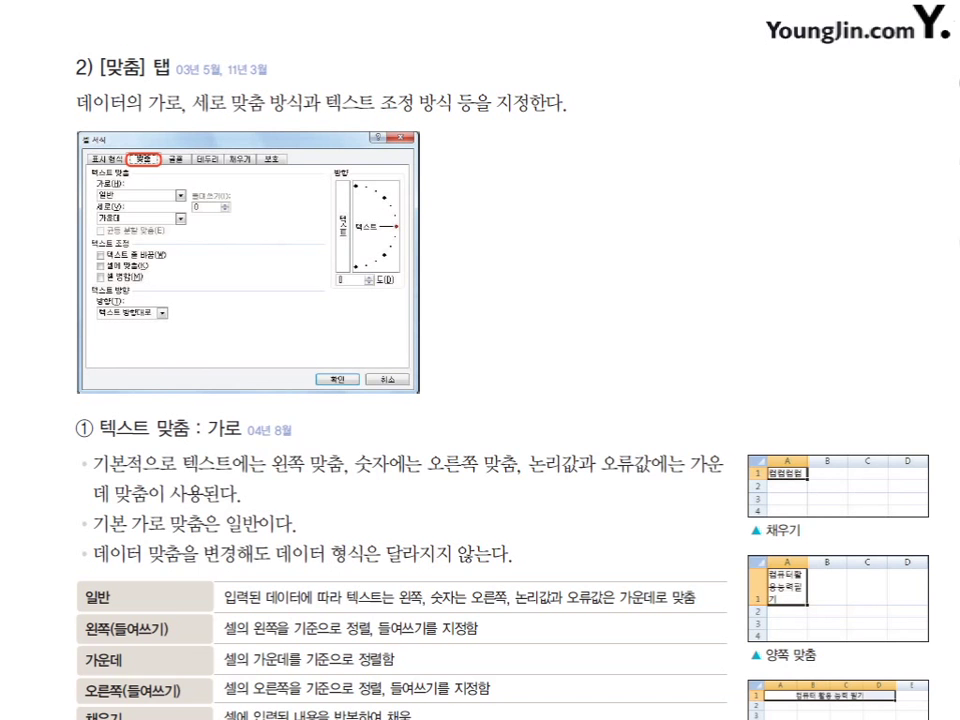
{"action": "scroll", "coordinate": [597, 588], "scroll_direction": "down", "scroll_amount": 5}
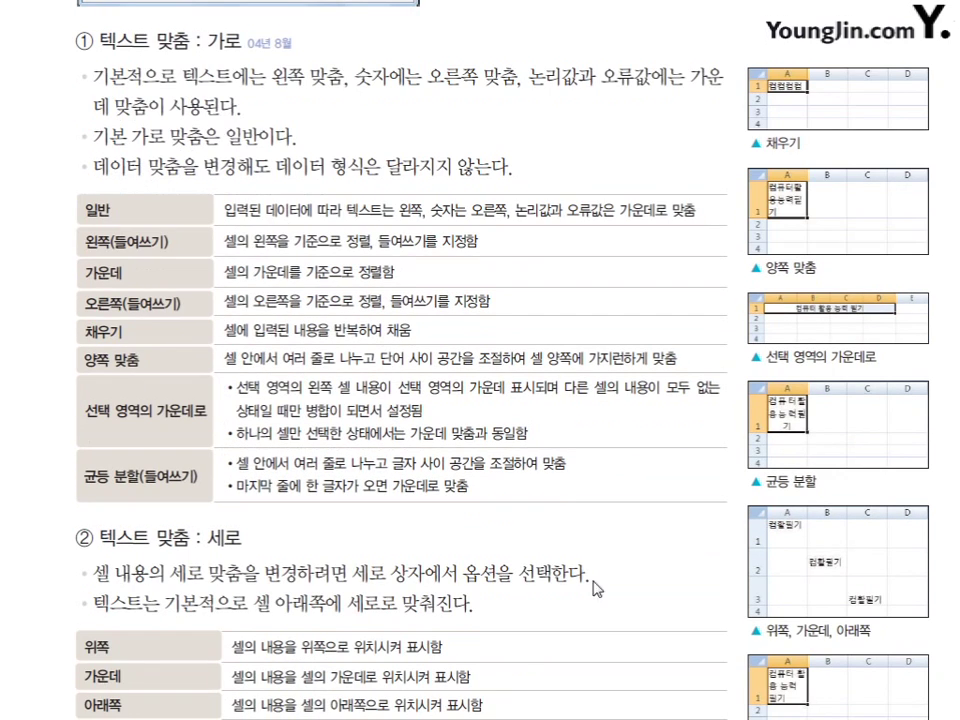
{"action": "key", "text": "alt+Tab"}
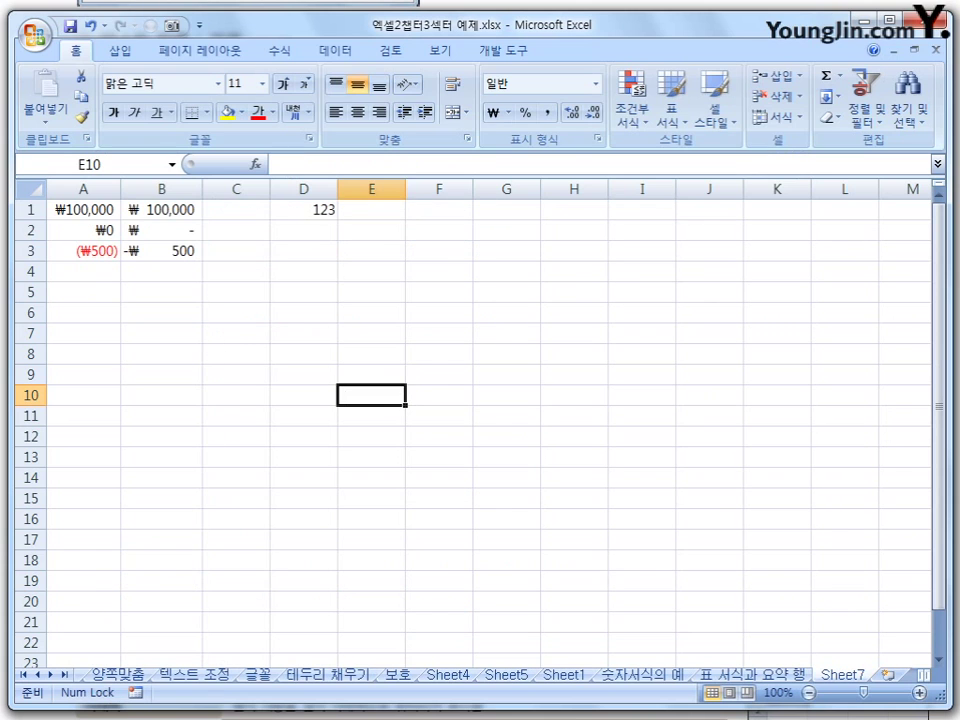
{"action": "left_click", "coordinate": [138, 677]}
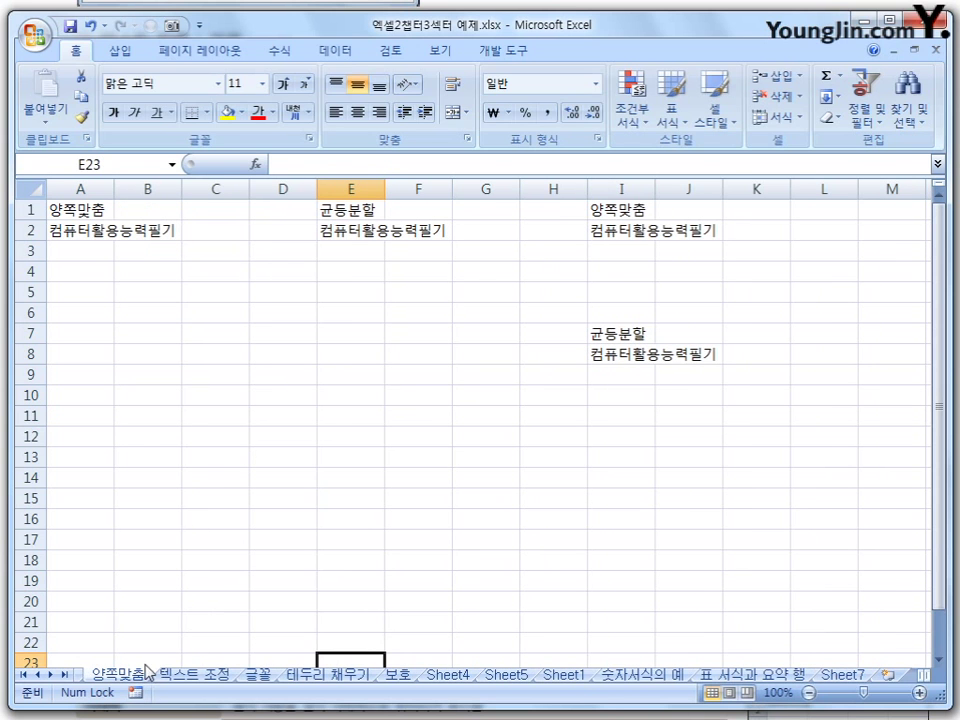
{"action": "left_click", "coordinate": [40, 678]}
{"action": "left_click", "coordinate": [130, 676]}
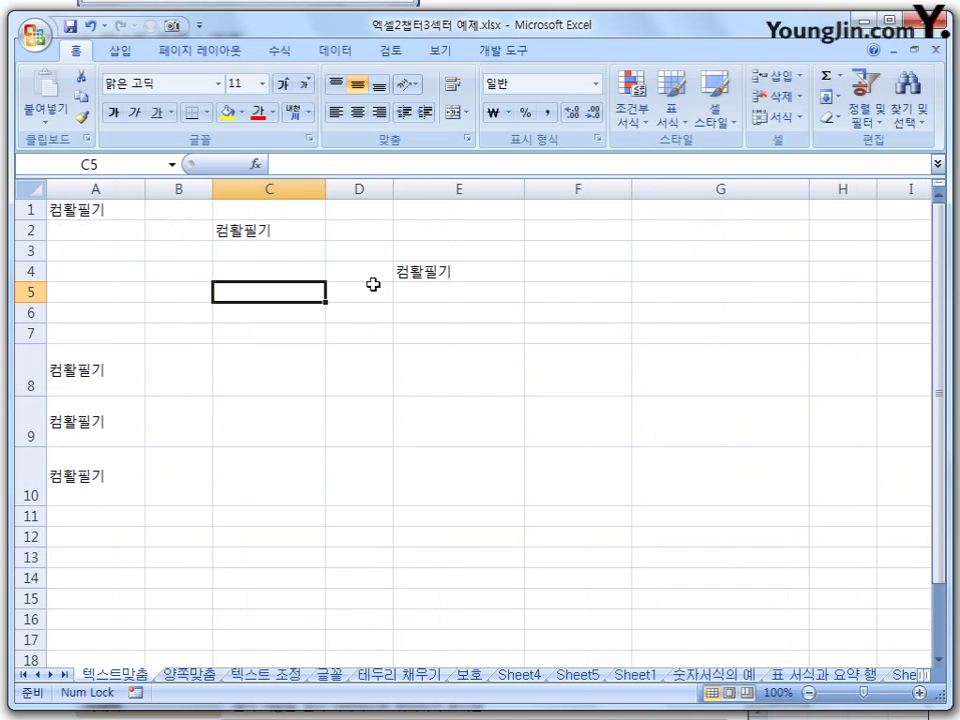
{"action": "left_click", "coordinate": [688, 208]}
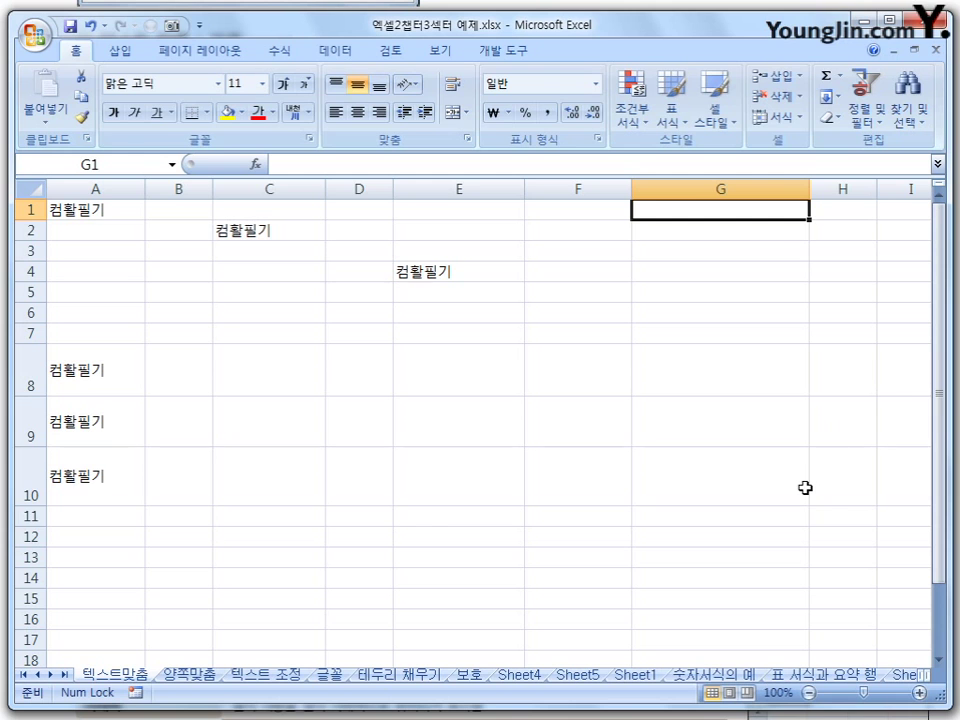
{"action": "type", "text": "1111"}
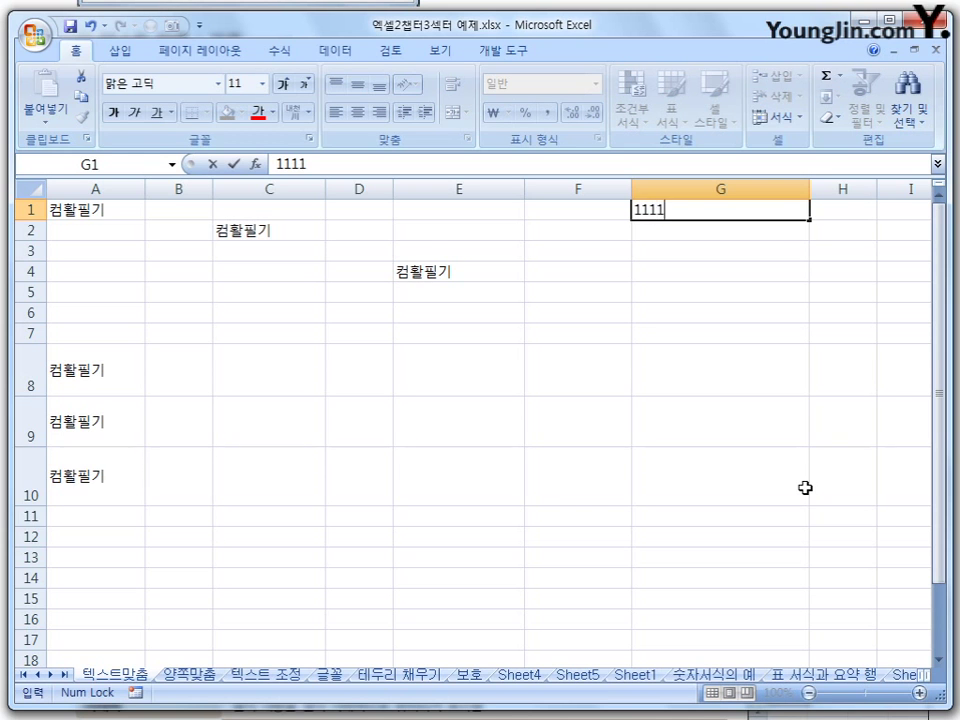
{"action": "key", "text": "Return"}
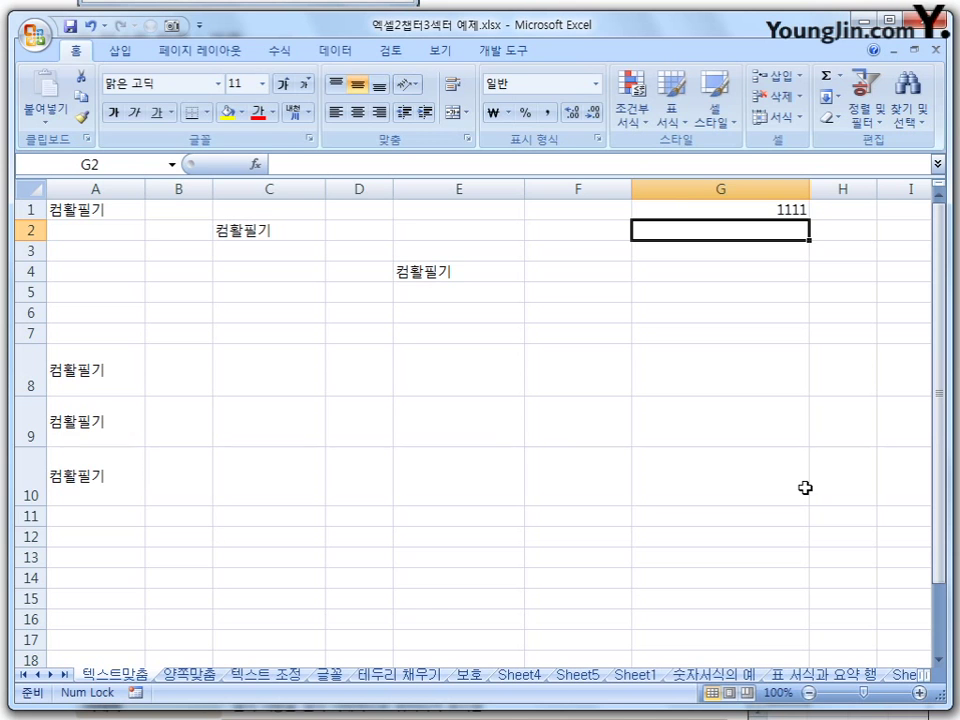
{"action": "type", "text": "테"}
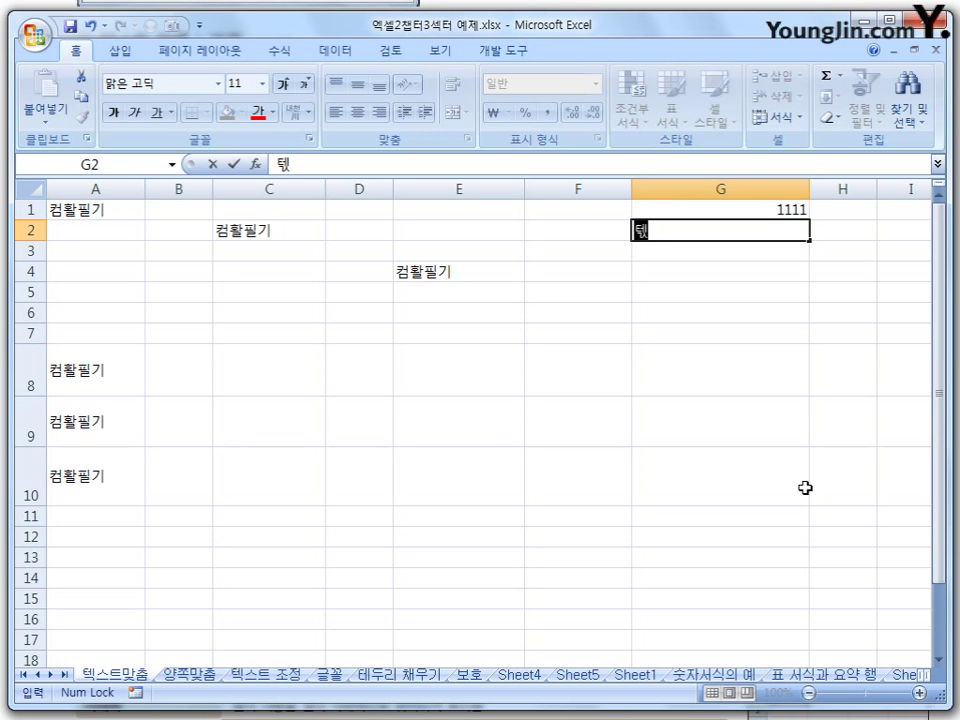
{"action": "type", "text": "스트"}
{"action": "key", "text": "Return"}
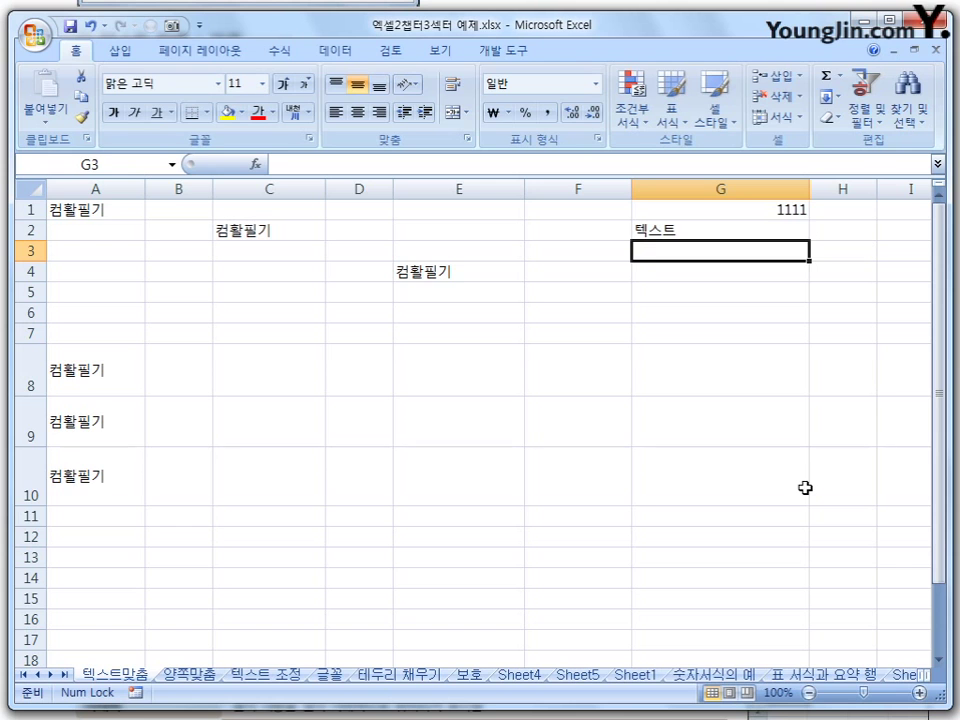
{"action": "type", "text": "true"}
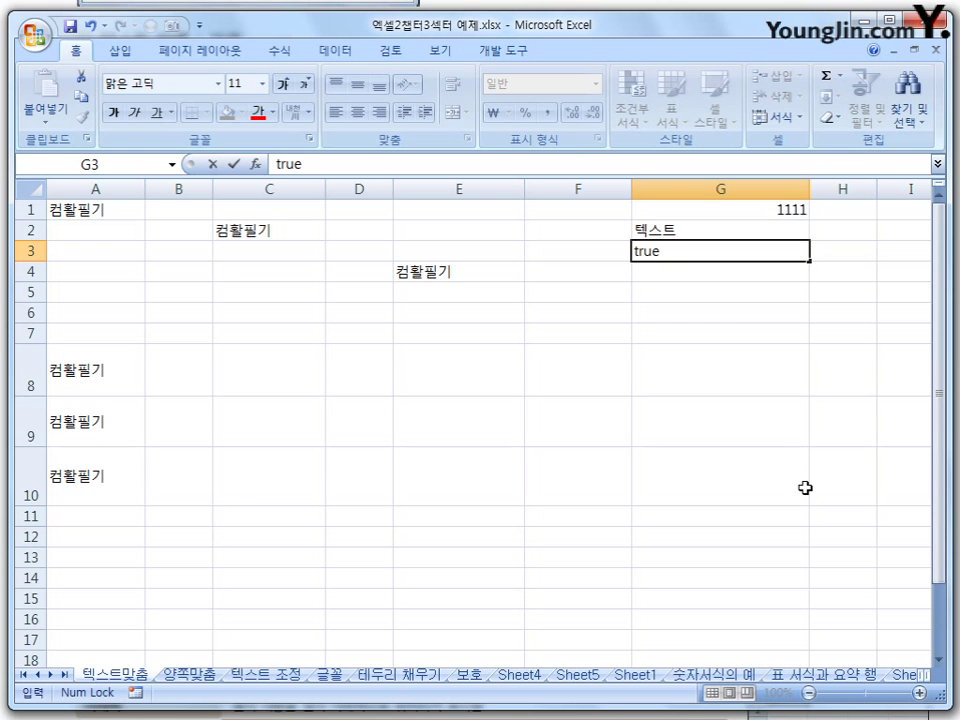
{"action": "key", "text": "Return"}
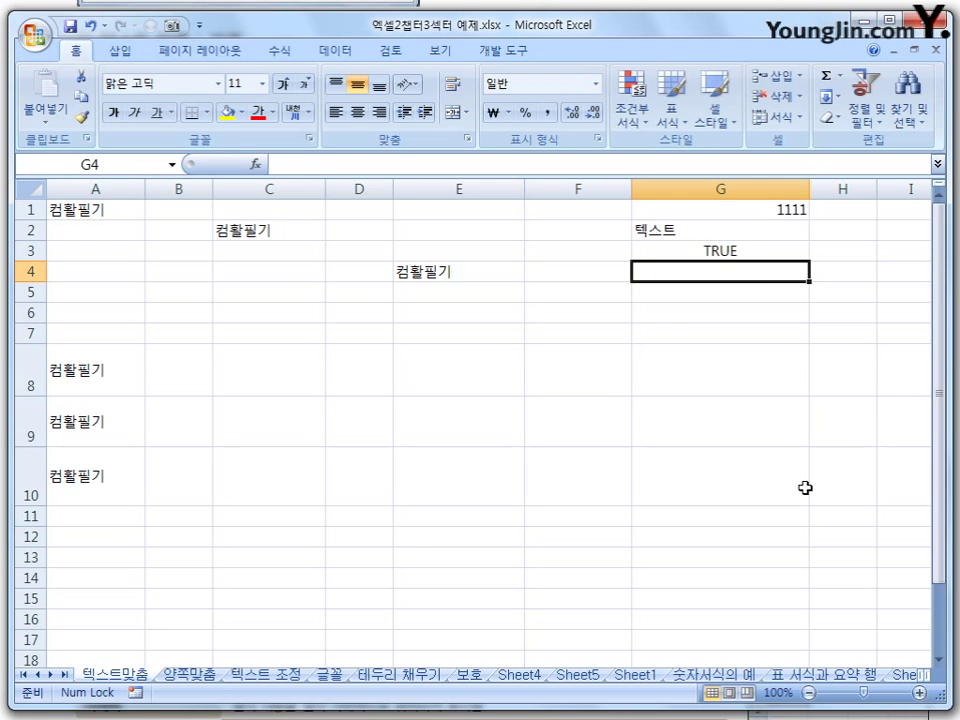
{"action": "type", "text": "false"}
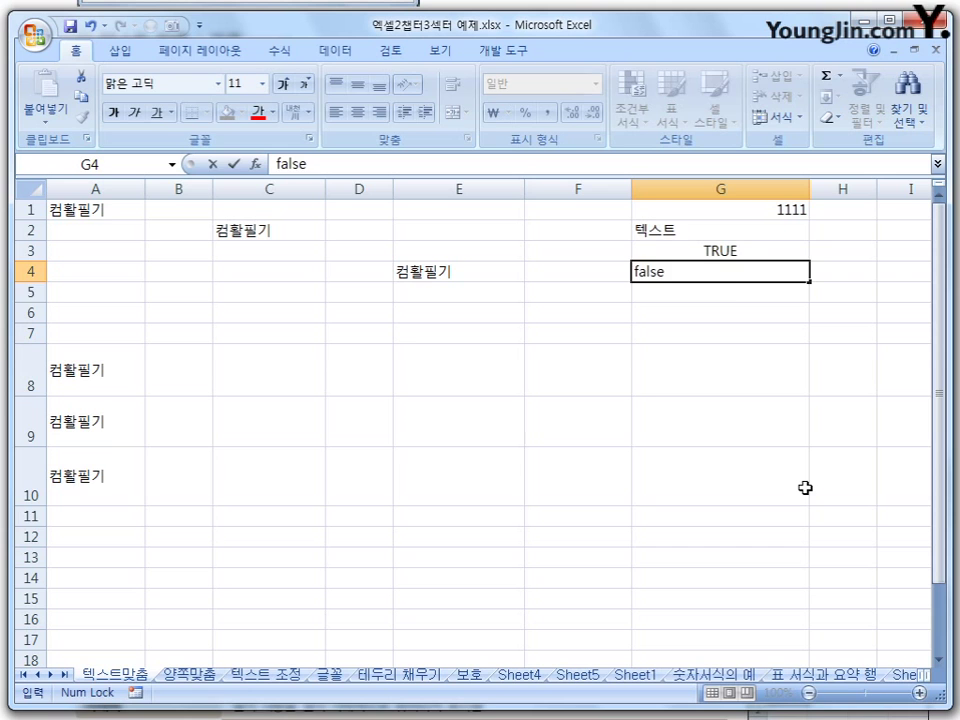
{"action": "key", "text": "Return"}
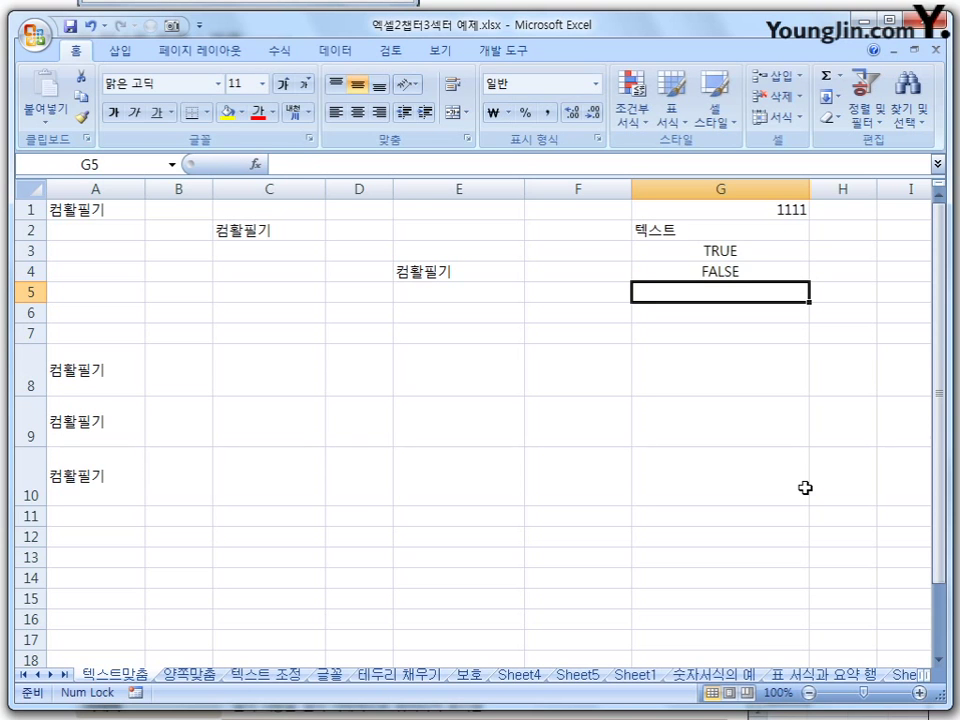
{"action": "type", "text": "="}
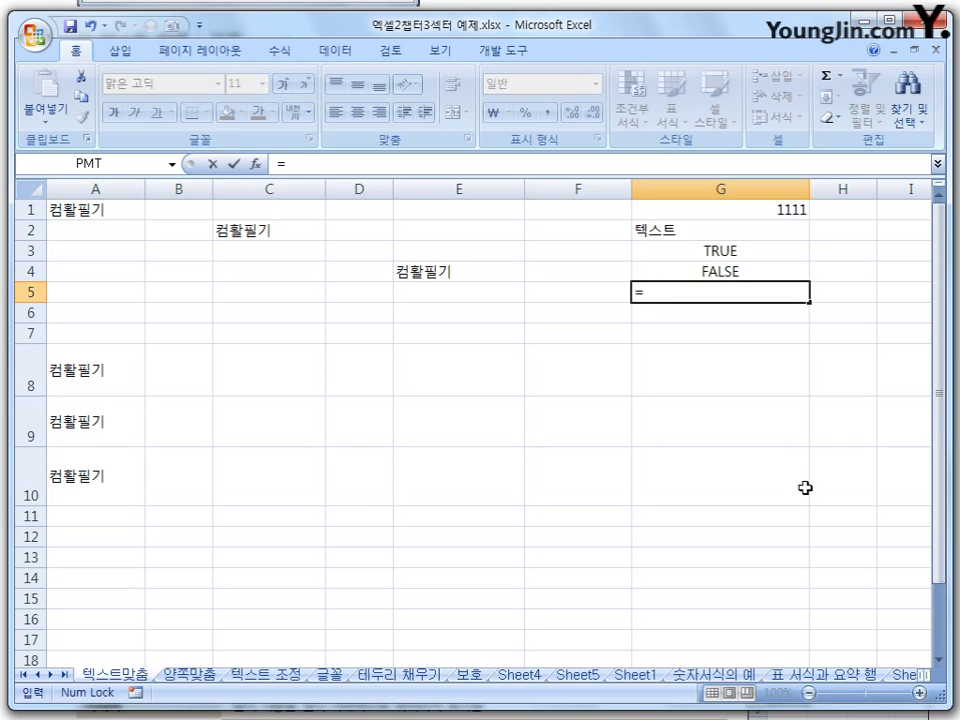
{"action": "type", "text": "100/0"}
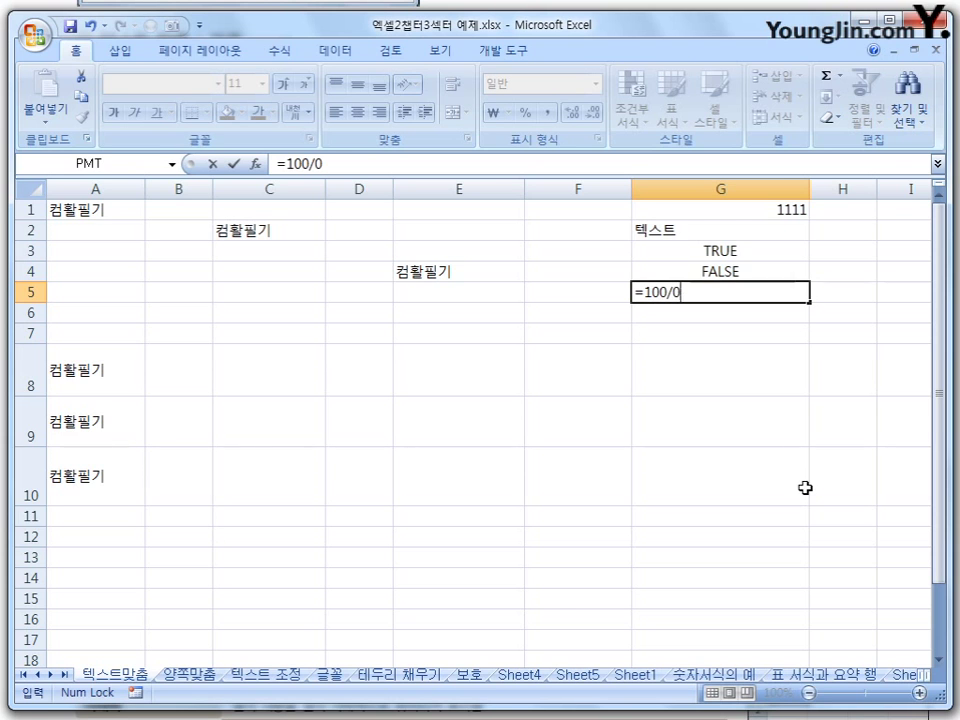
{"action": "key", "text": "Return"}
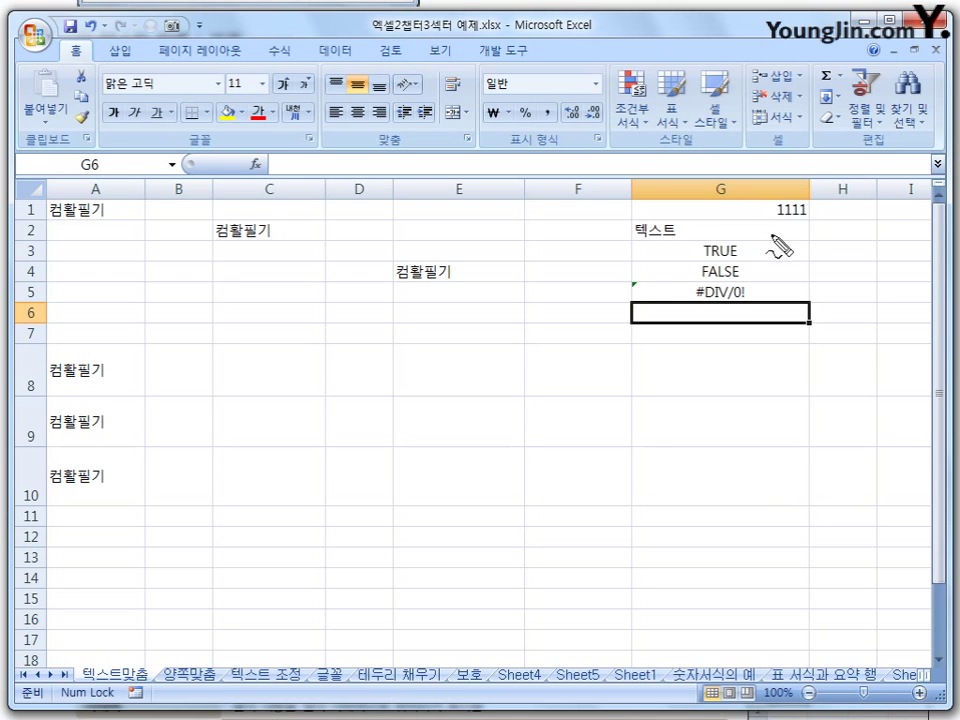
{"action": "mouse_move", "coordinate": [812, 212]}
{"action": "left_mouse_down"}
{"action": "mouse_move", "coordinate": [772, 221]}
{"action": "mouse_move", "coordinate": [805, 207]}
{"action": "left_mouse_up"}
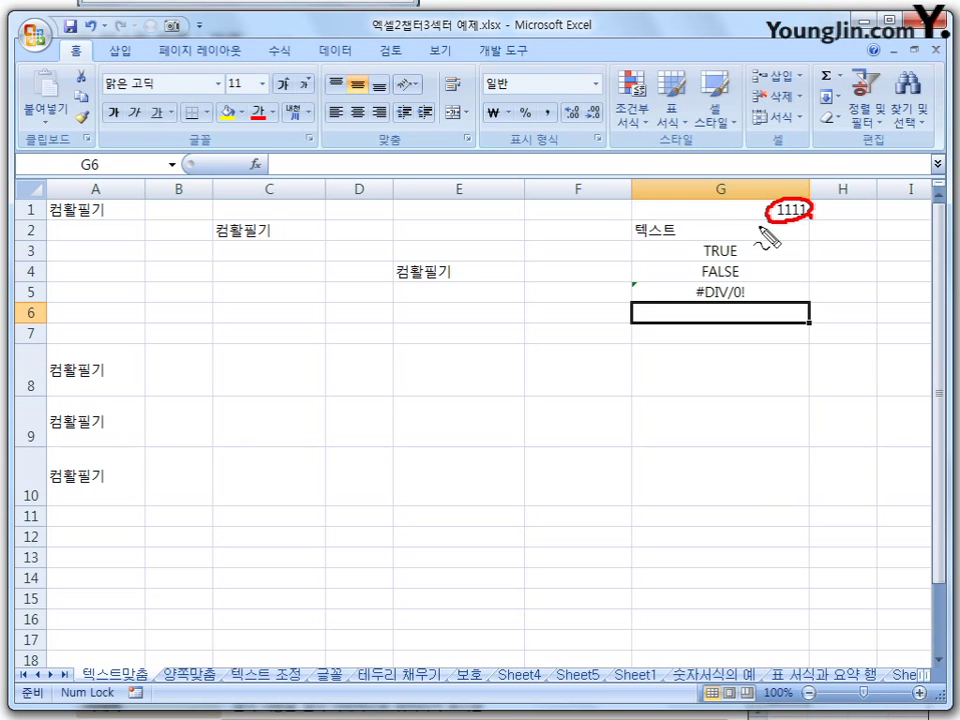
{"action": "mouse_move", "coordinate": [671, 231]}
{"action": "left_mouse_down"}
{"action": "mouse_move", "coordinate": [629, 236]}
{"action": "mouse_move", "coordinate": [665, 240]}
{"action": "left_mouse_up"}
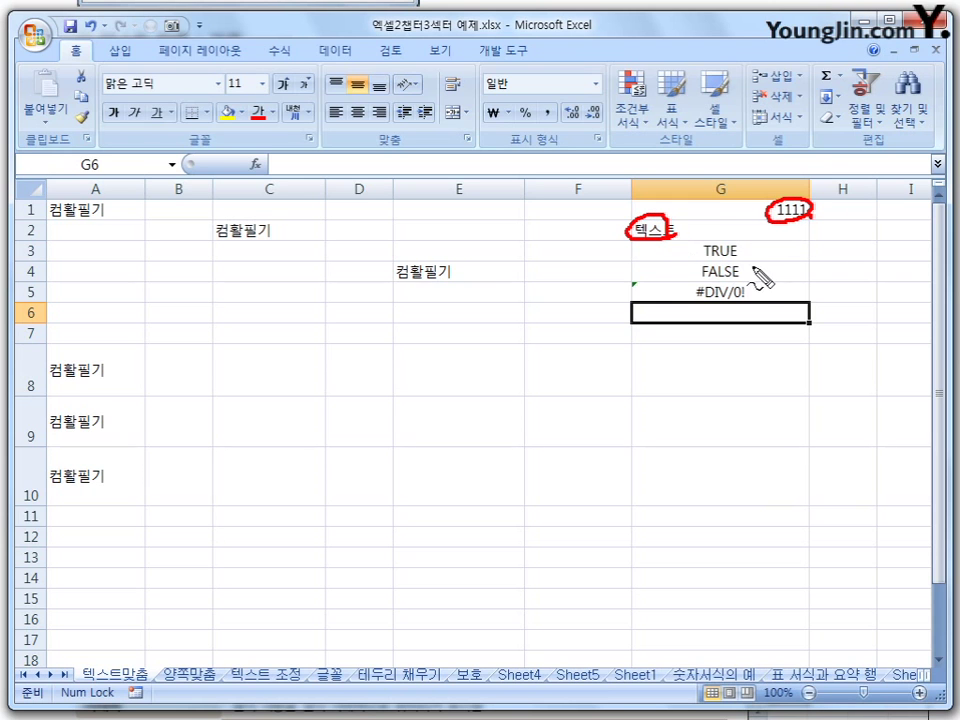
{"action": "mouse_move", "coordinate": [740, 300]}
{"action": "left_mouse_down"}
{"action": "mouse_move", "coordinate": [690, 296]}
{"action": "mouse_move", "coordinate": [729, 251]}
{"action": "left_mouse_up"}
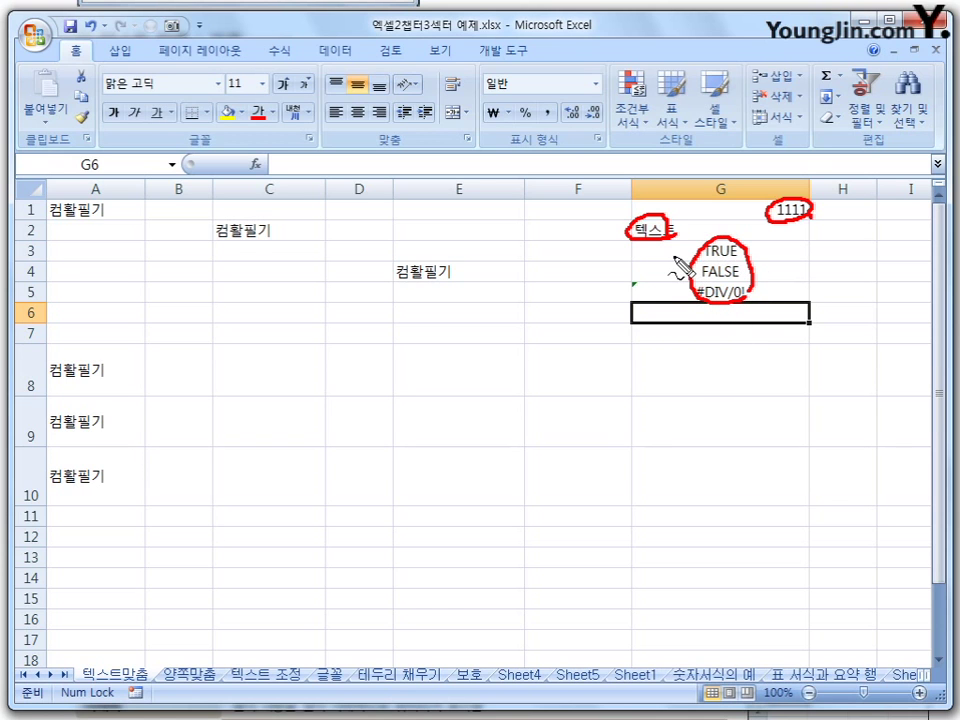
{"action": "key", "text": "Escape"}
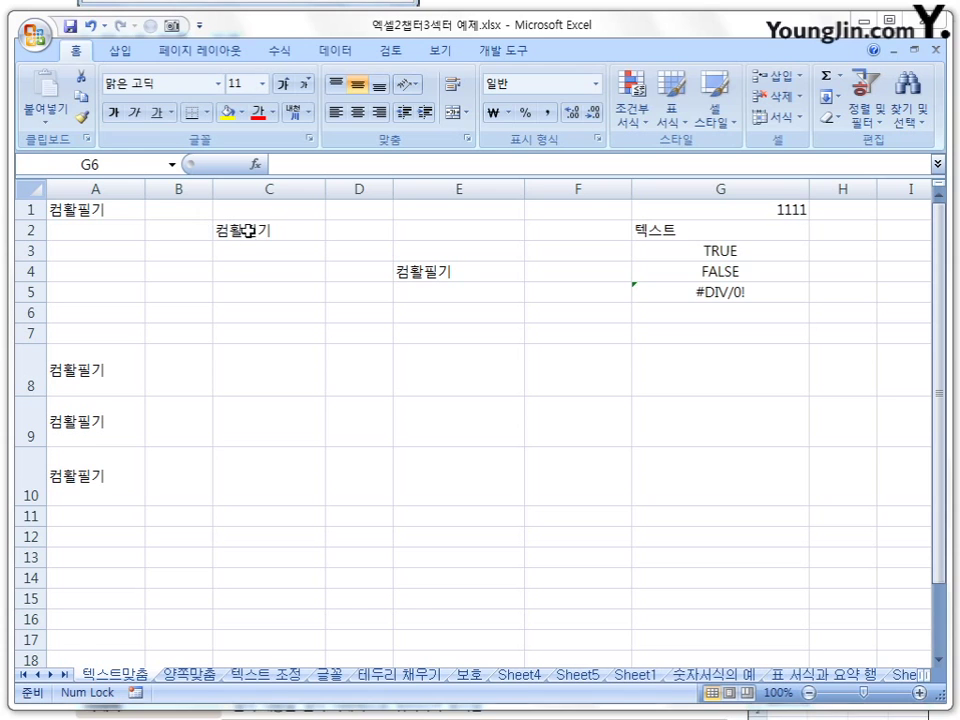
Set C2's horizontal alignment to 가운데 (centre) in the Alignment tab
{"action": "left_click", "coordinate": [258, 266]}
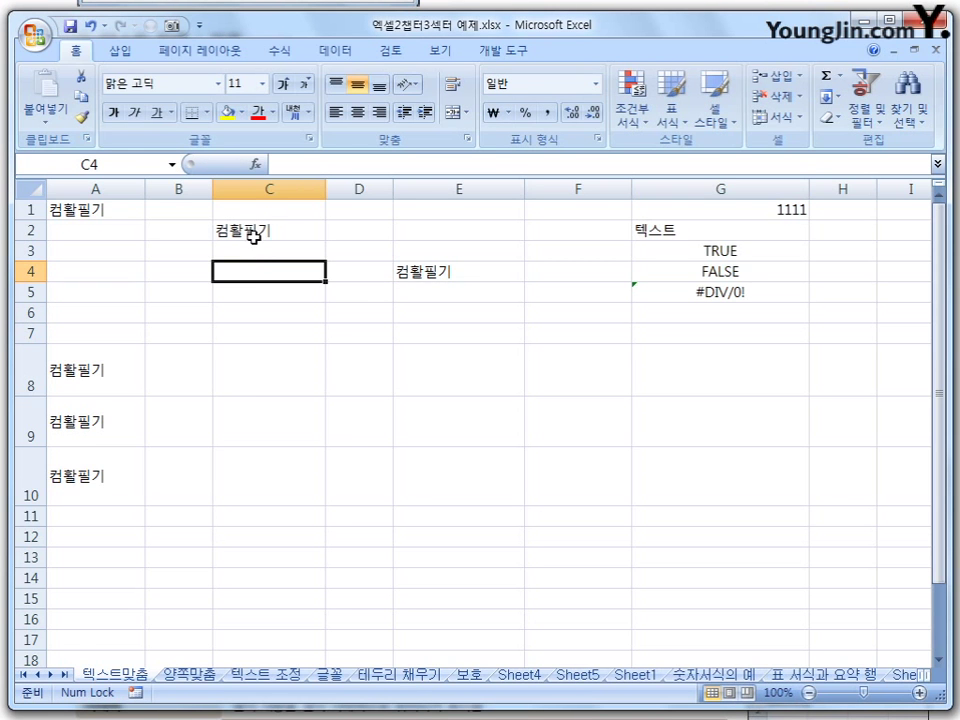
{"action": "right_click", "coordinate": [254, 237]}
{"action": "left_click", "coordinate": [336, 462]}
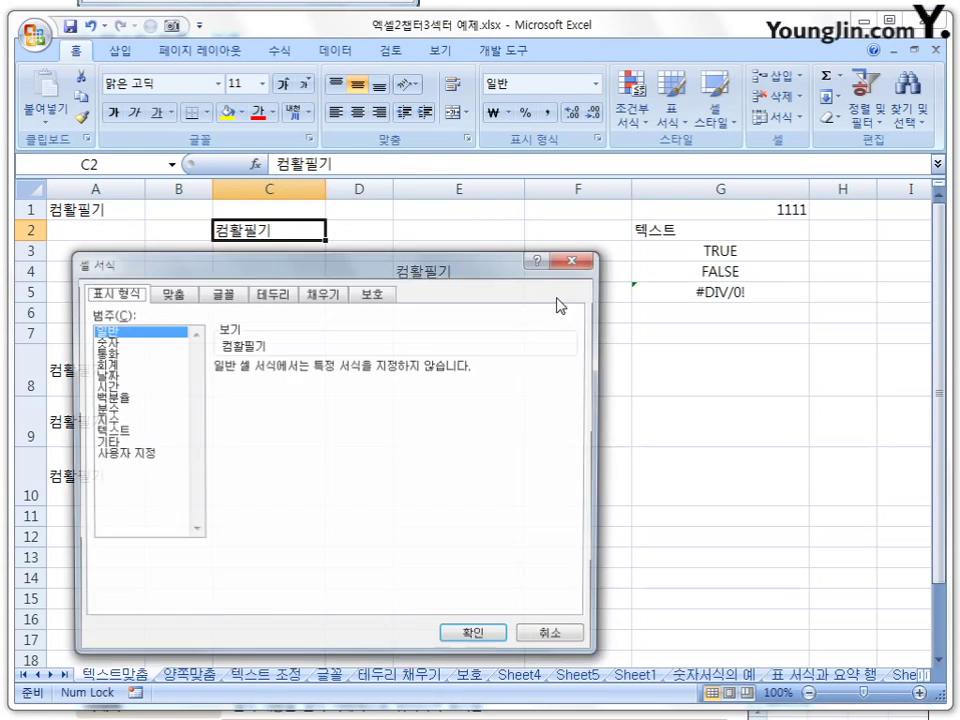
{"action": "left_click_drag", "start_coordinate": [508, 266], "coordinate": [793, 225]}
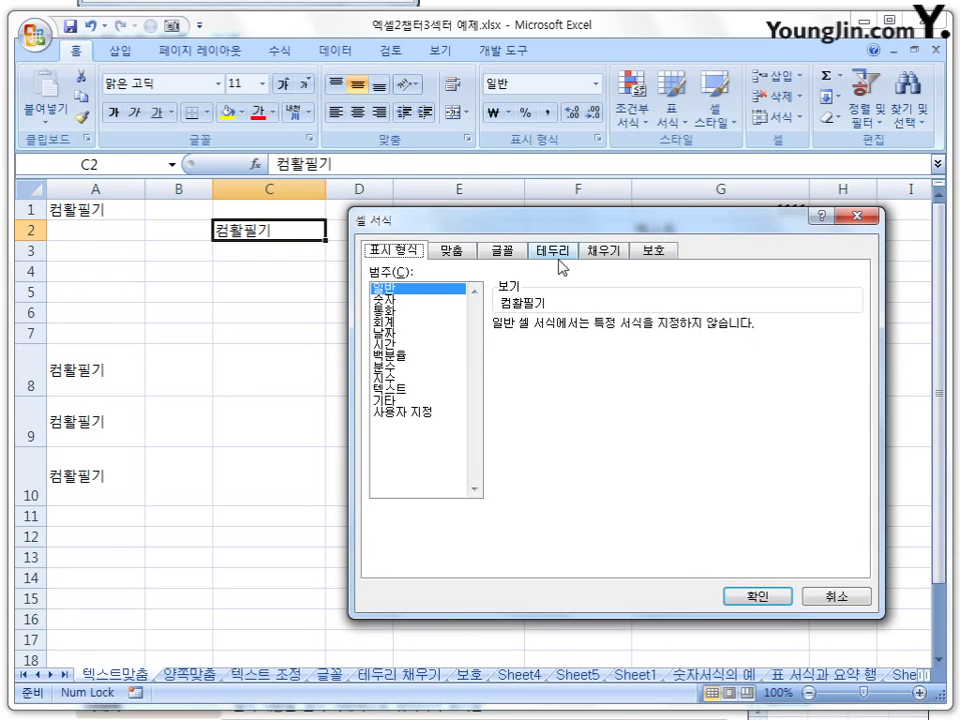
{"action": "left_click", "coordinate": [458, 254]}
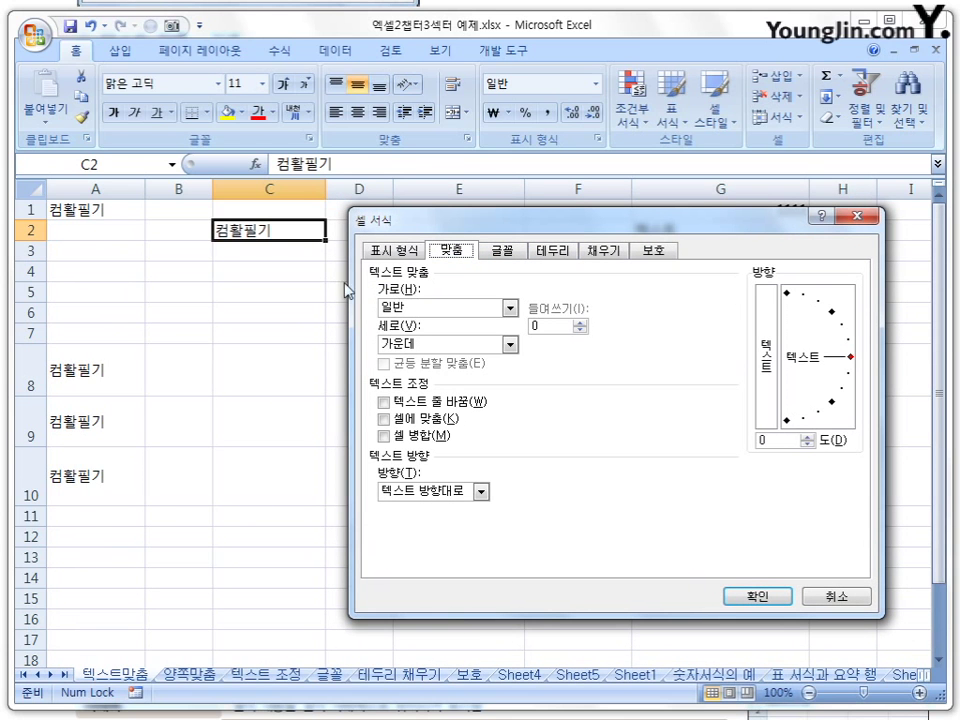
{"action": "left_click", "coordinate": [511, 309]}
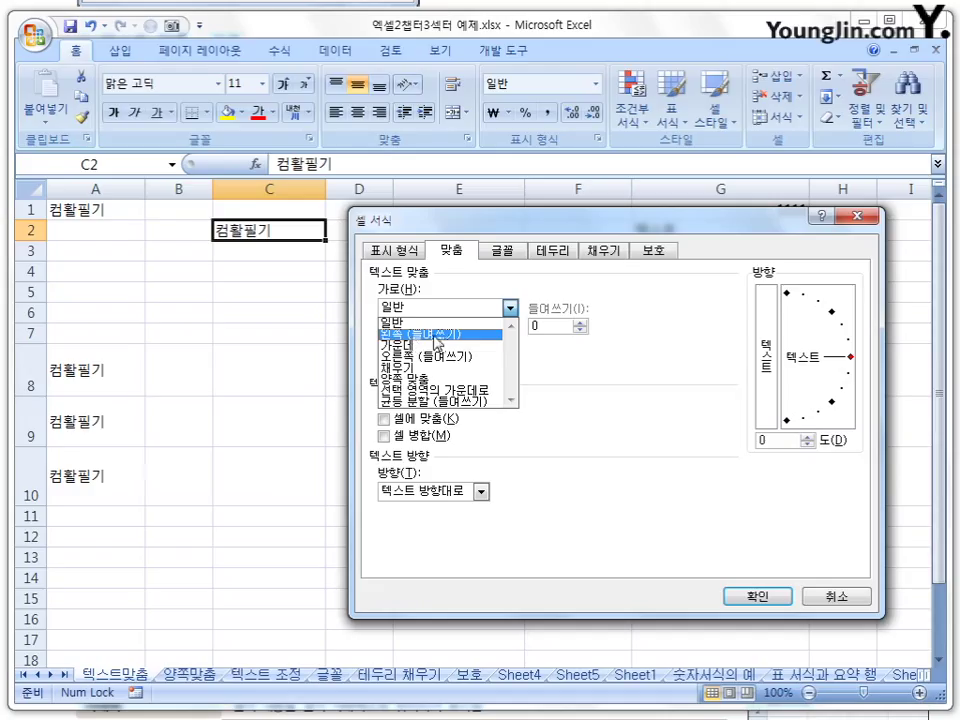
{"action": "left_click", "coordinate": [401, 345]}
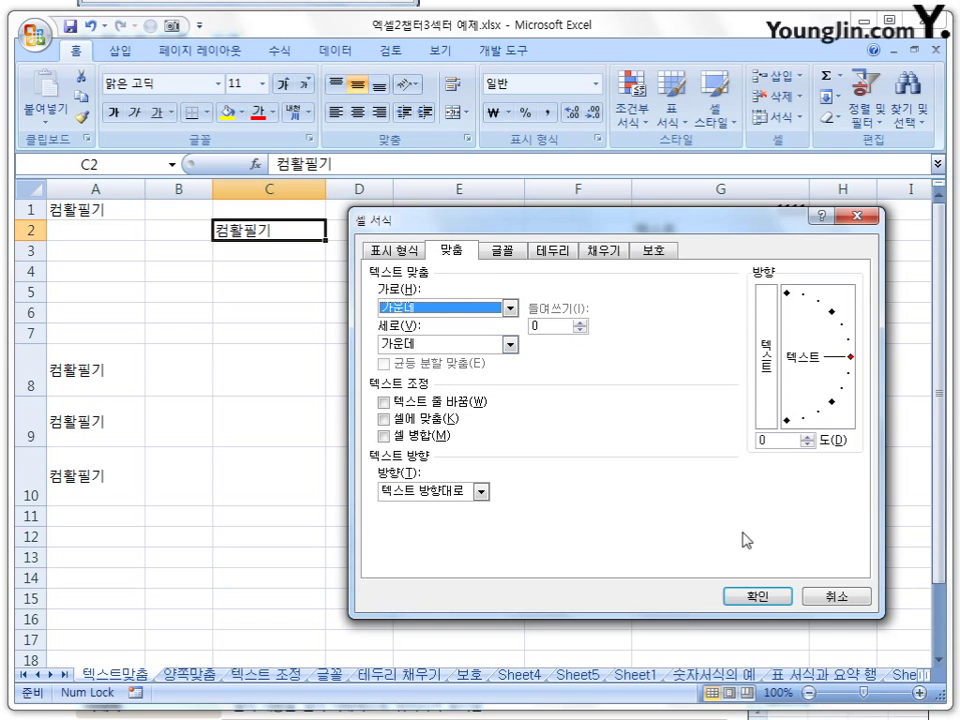
{"action": "left_click", "coordinate": [760, 600]}
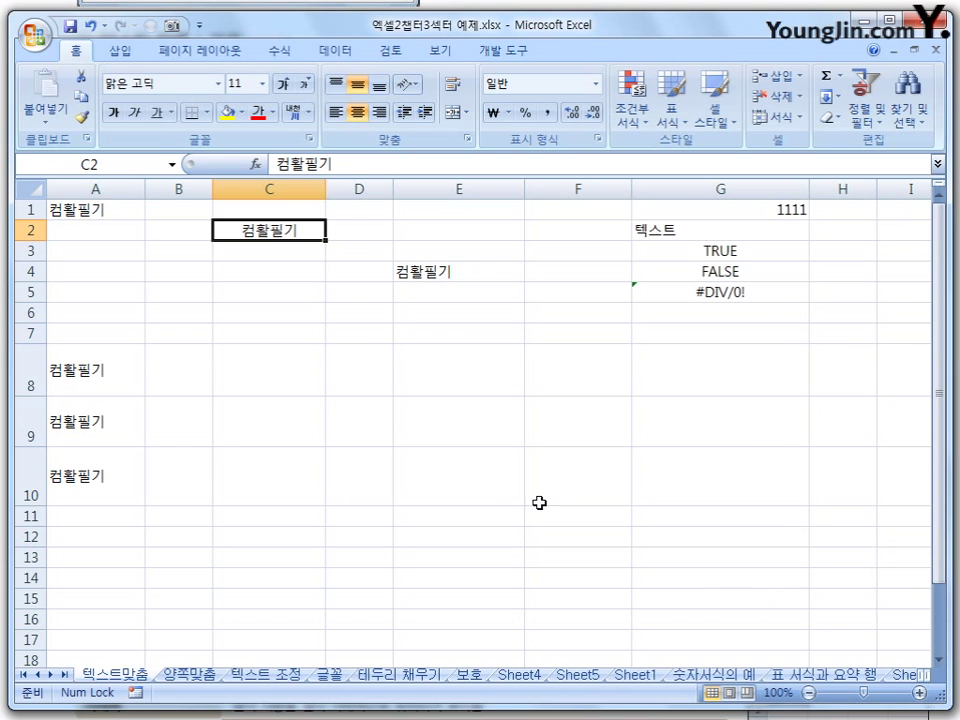
Change C2's horizontal alignment to 오른쪽 (들여쓰기), right-aligning 컴활필기
{"action": "right_click", "coordinate": [311, 232]}
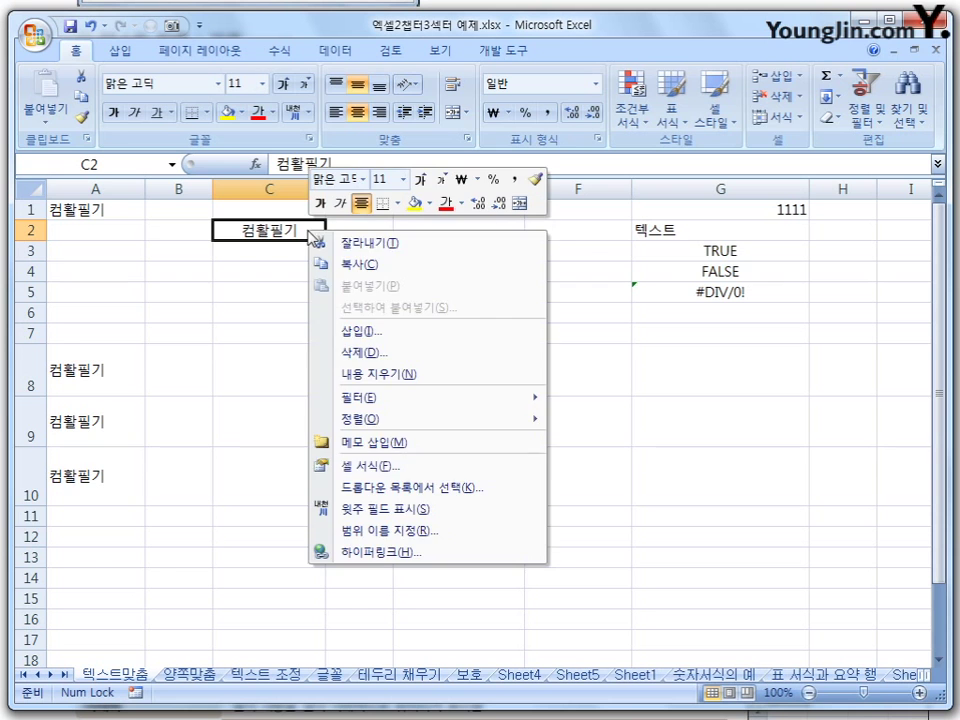
{"action": "left_click", "coordinate": [376, 463]}
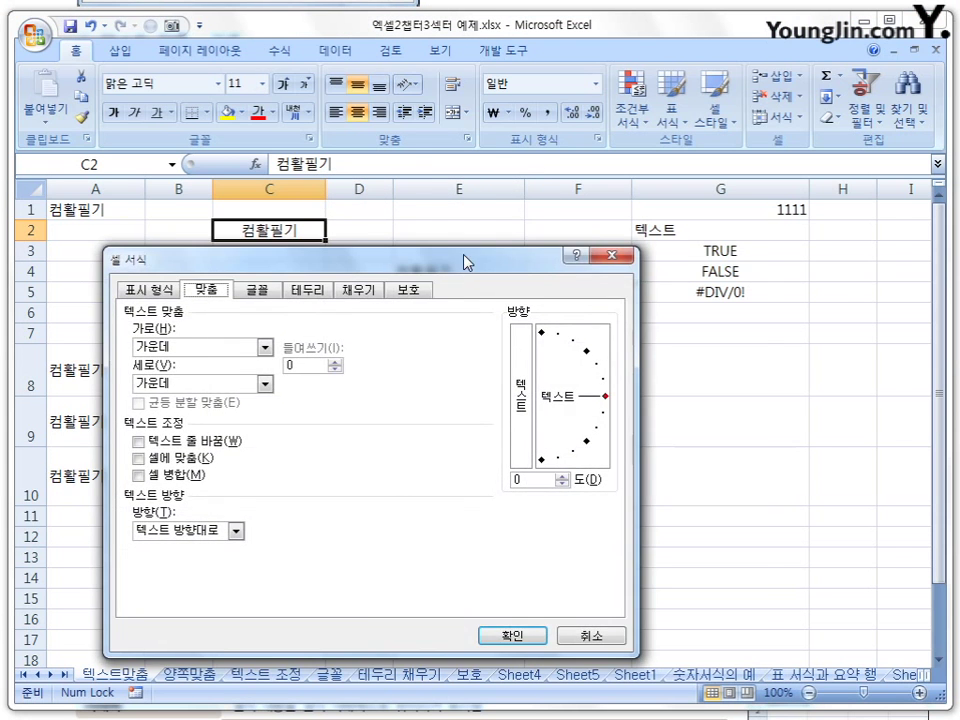
{"action": "left_click_drag", "start_coordinate": [470, 261], "coordinate": [709, 213]}
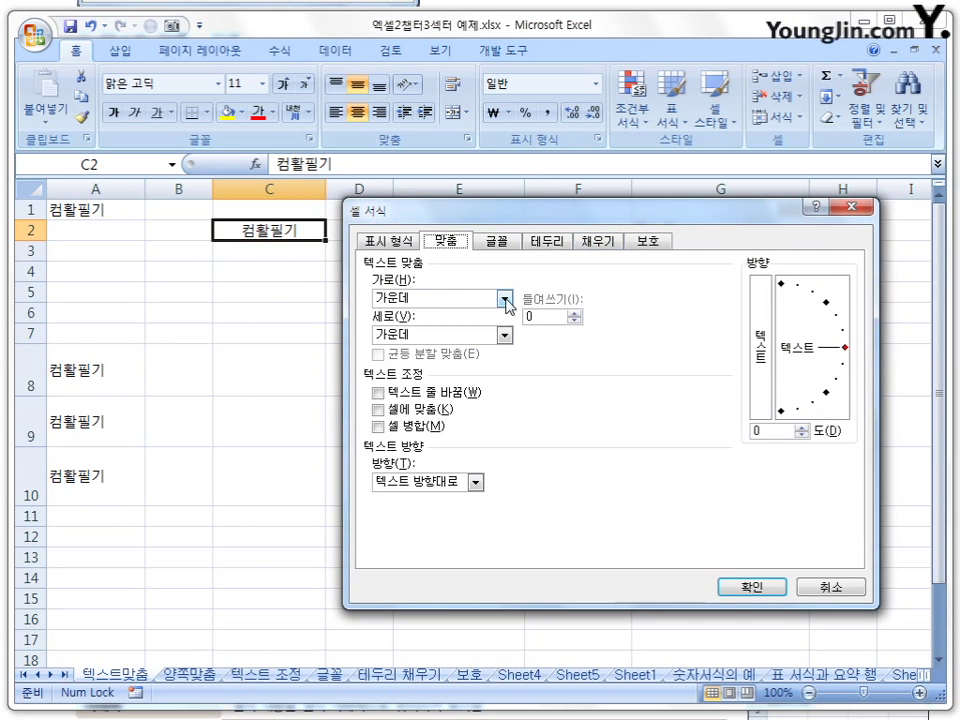
{"action": "left_click", "coordinate": [505, 299]}
{"action": "left_click", "coordinate": [461, 348]}
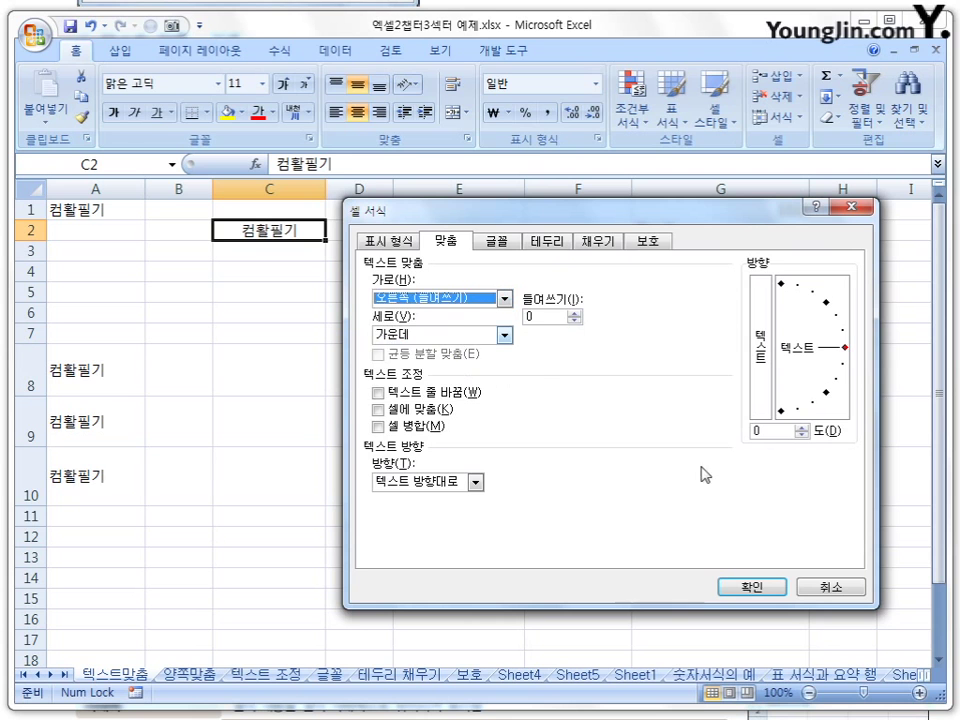
{"action": "left_click", "coordinate": [752, 586]}
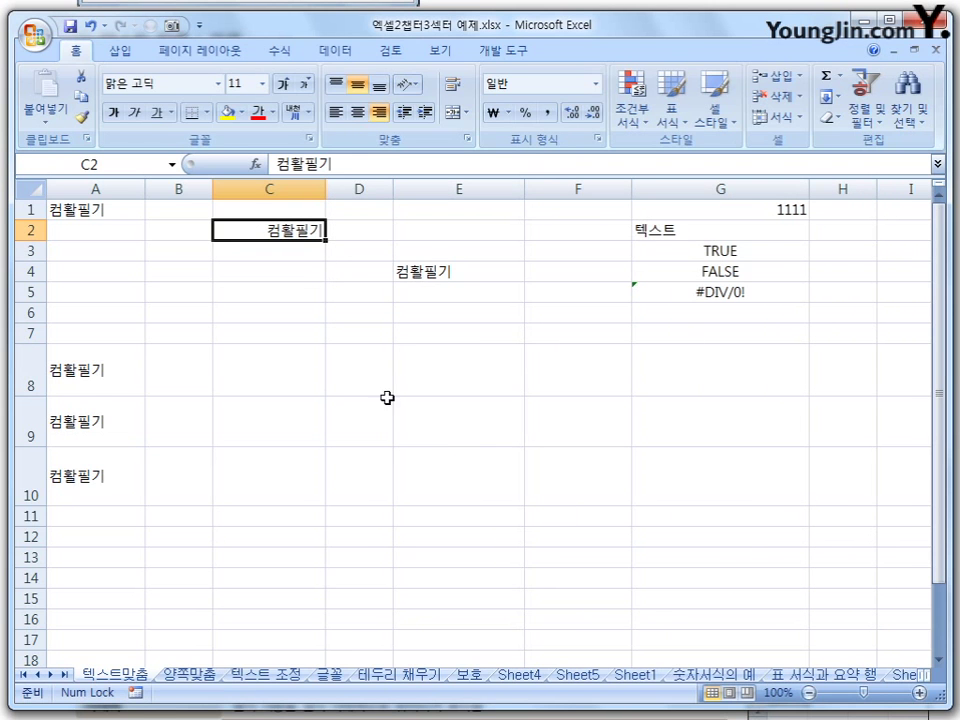
{"action": "left_click", "coordinate": [119, 371]}
Set cell A8's vertical alignment to 위쪽 (top)
{"action": "right_click", "coordinate": [121, 370]}
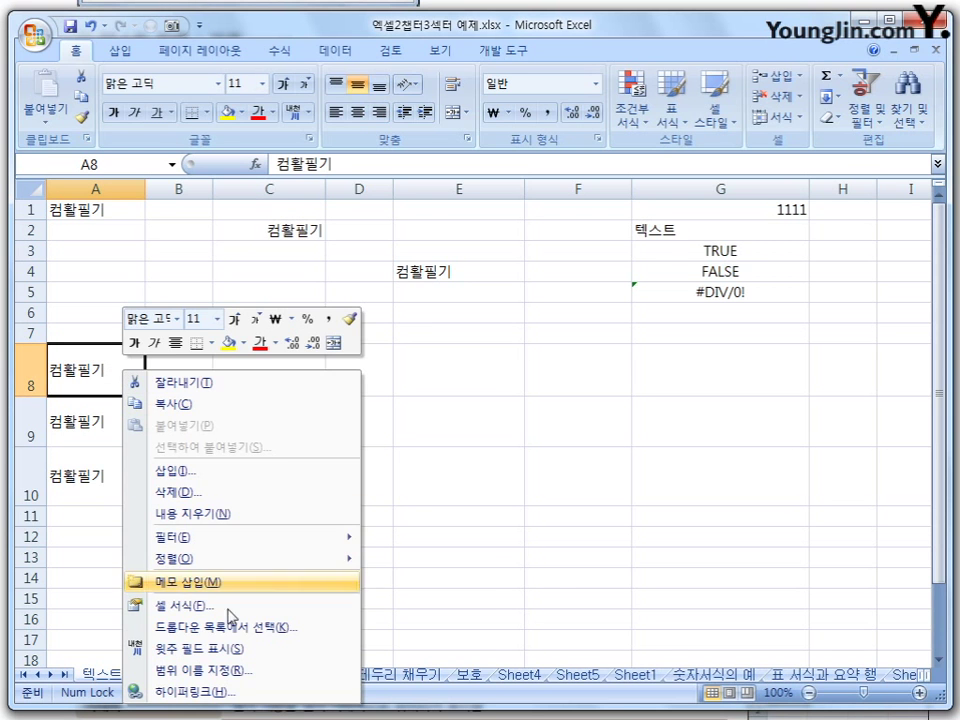
{"action": "left_click", "coordinate": [188, 544]}
{"action": "left_click_drag", "start_coordinate": [349, 393], "coordinate": [621, 221]}
{"action": "left_click", "coordinate": [388, 343]}
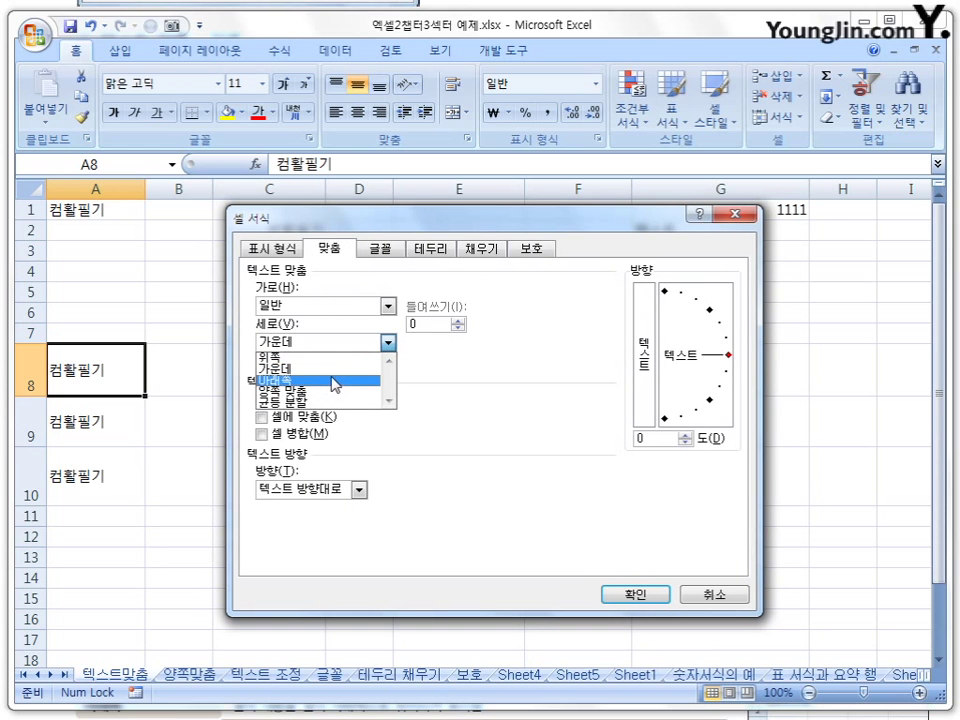
{"action": "left_click", "coordinate": [311, 355]}
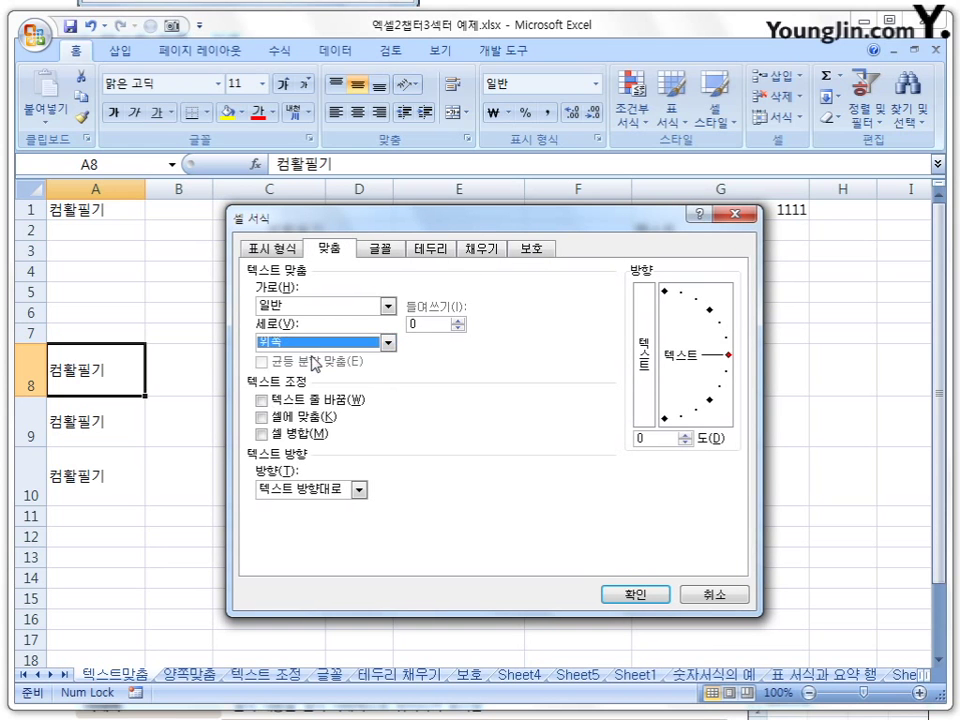
{"action": "left_click", "coordinate": [636, 594]}
Set A9's vertical alignment to 아래쪽 (bottom), then move to the 양쪽맞춤 sheet
{"action": "left_click", "coordinate": [144, 413]}
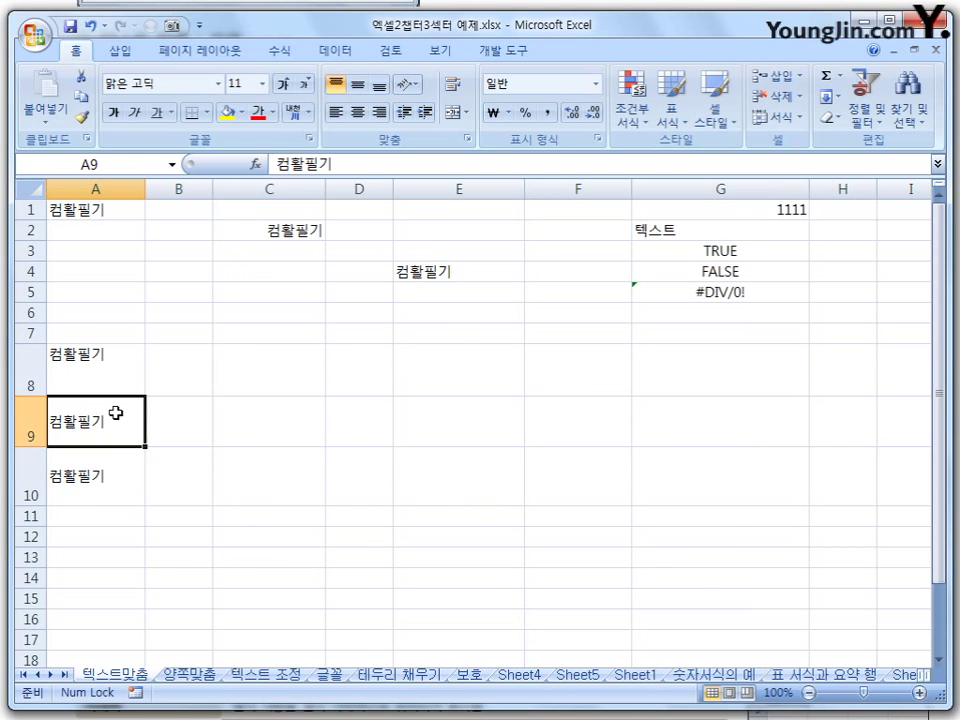
{"action": "right_click", "coordinate": [140, 413]}
{"action": "left_click", "coordinate": [215, 651]}
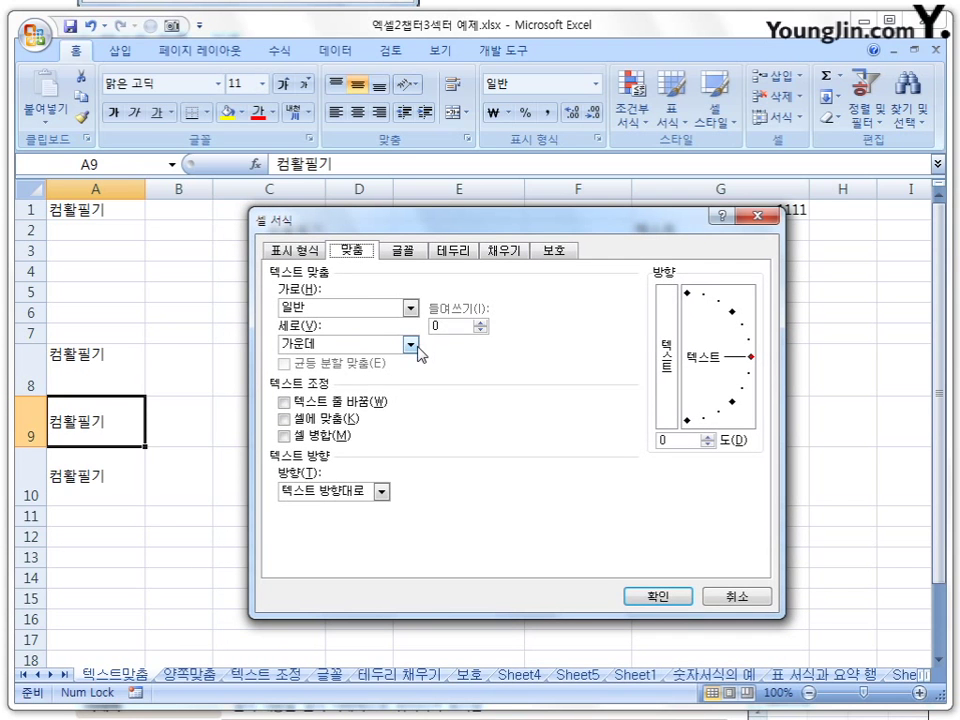
{"action": "left_click", "coordinate": [418, 350]}
{"action": "left_click", "coordinate": [365, 390]}
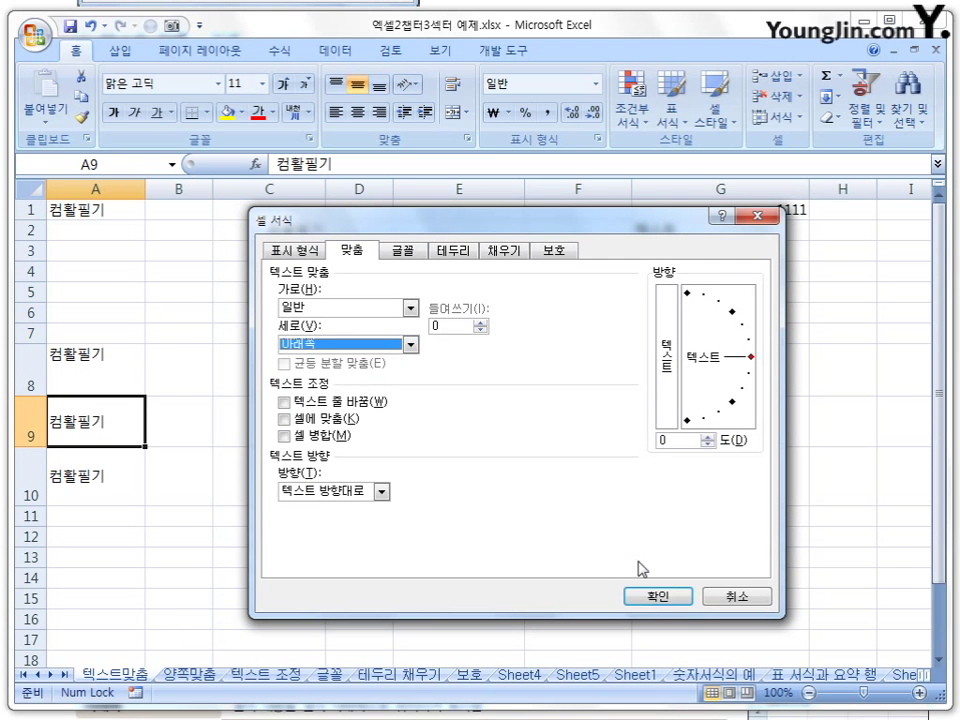
{"action": "left_click", "coordinate": [660, 598]}
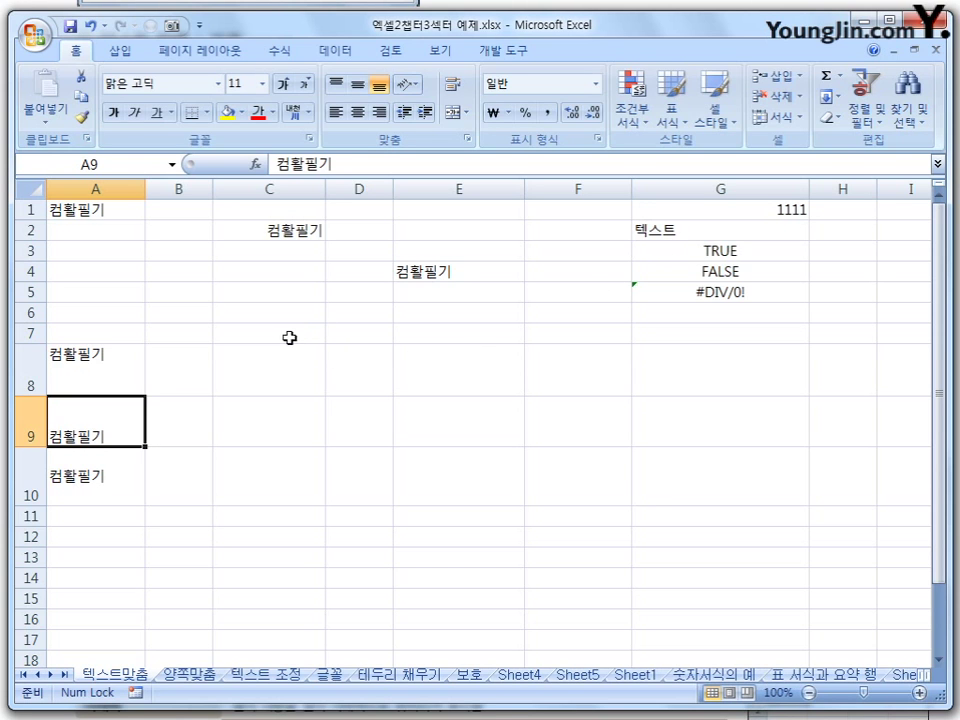
{"action": "left_click", "coordinate": [210, 674]}
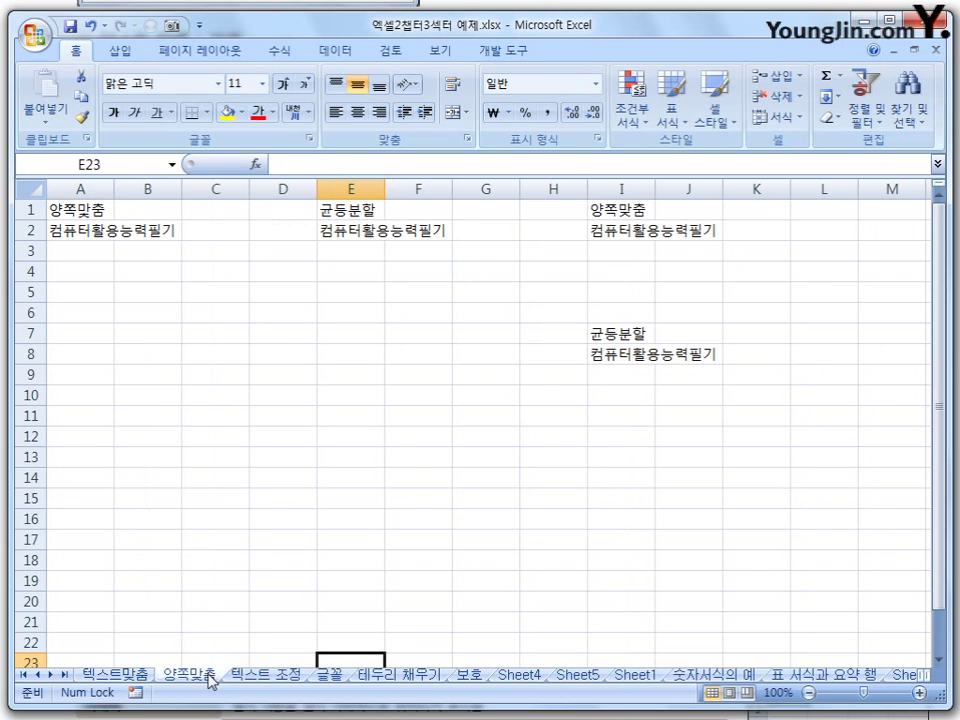
Set cell B7's horizontal alignment to 채우기 (fill)
{"action": "left_click", "coordinate": [161, 331]}
{"action": "right_click", "coordinate": [162, 332]}
{"action": "left_click", "coordinate": [273, 568]}
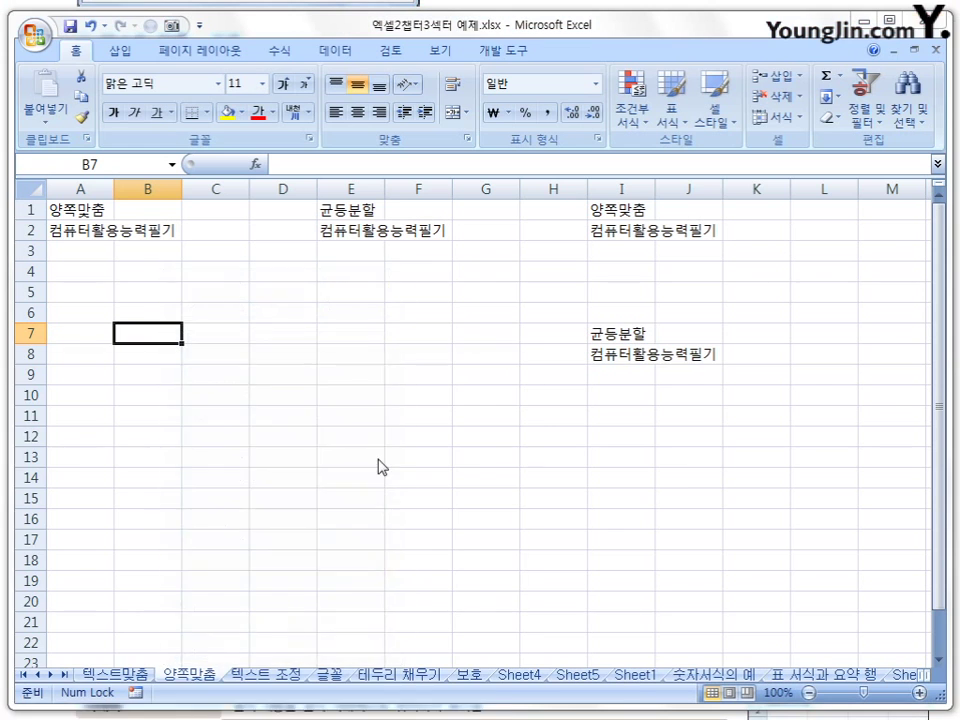
{"action": "left_click_drag", "start_coordinate": [384, 369], "coordinate": [620, 215]}
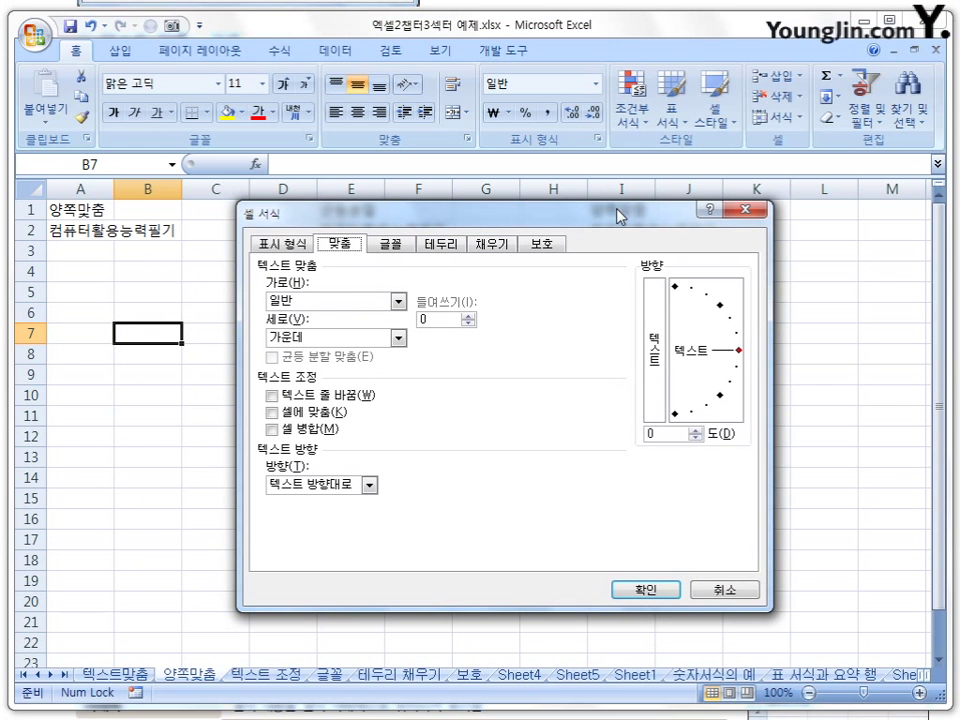
{"action": "left_click", "coordinate": [397, 301]}
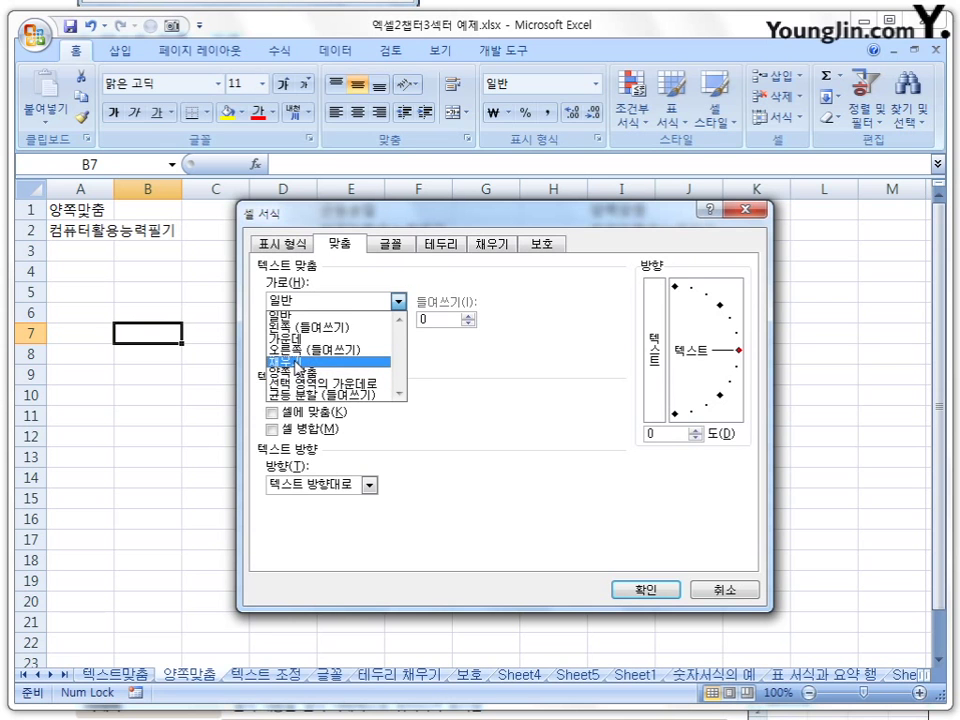
{"action": "left_click", "coordinate": [298, 365]}
{"action": "left_click", "coordinate": [662, 587]}
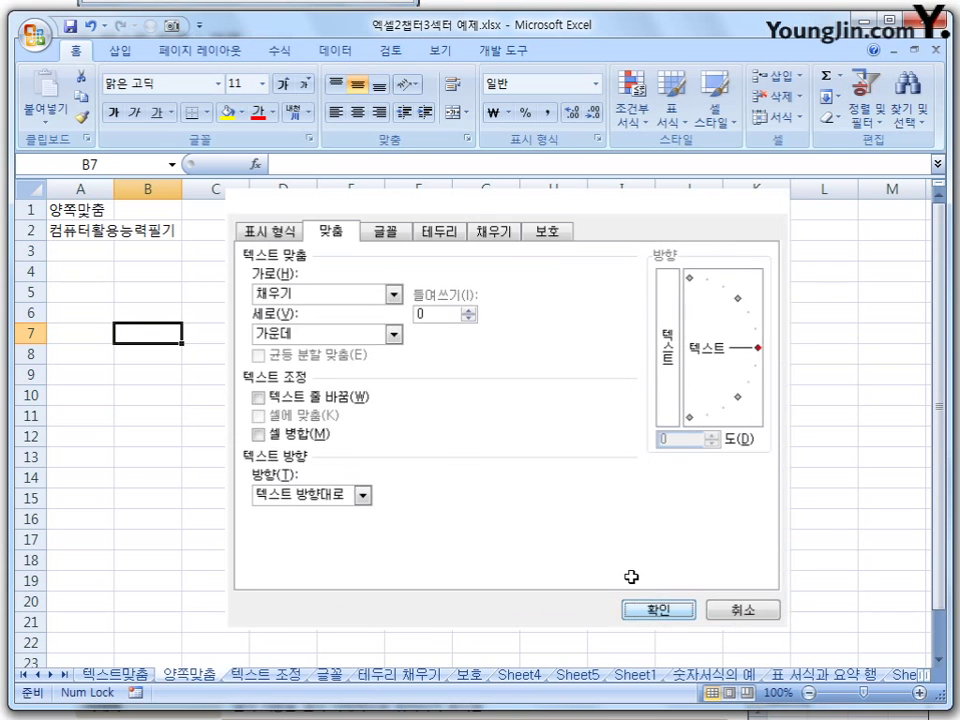
Enter 컴 in B7 so it repeats as 컴컴컴컴, then reselect B7
{"action": "type", "text": "zja"}
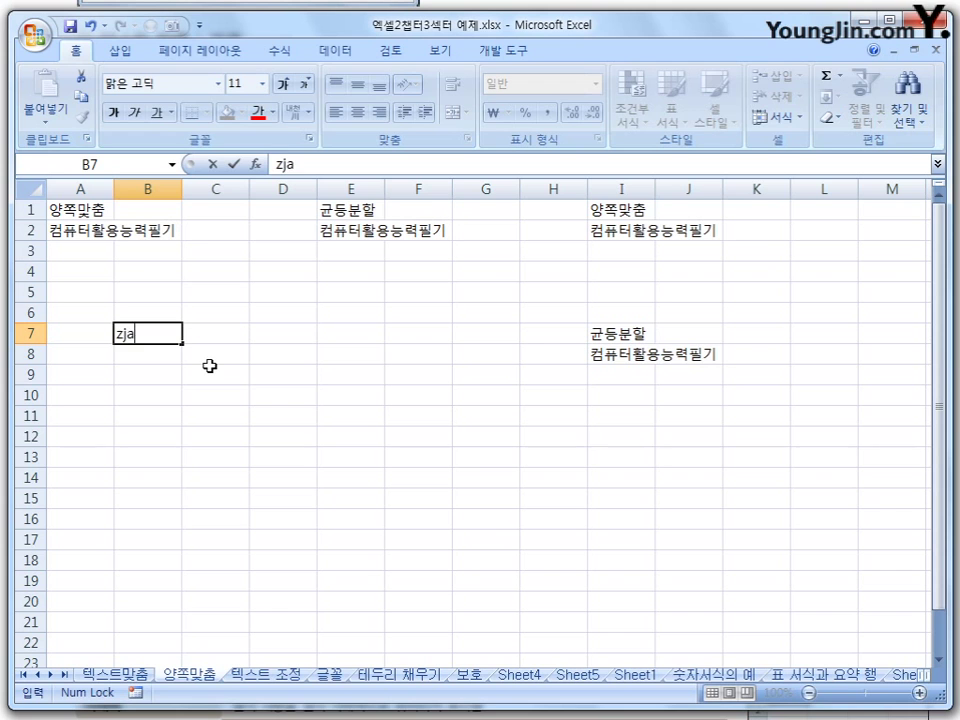
{"action": "type", "text": "컴"}
{"action": "key", "text": "Return"}
{"action": "key", "text": "Up"}
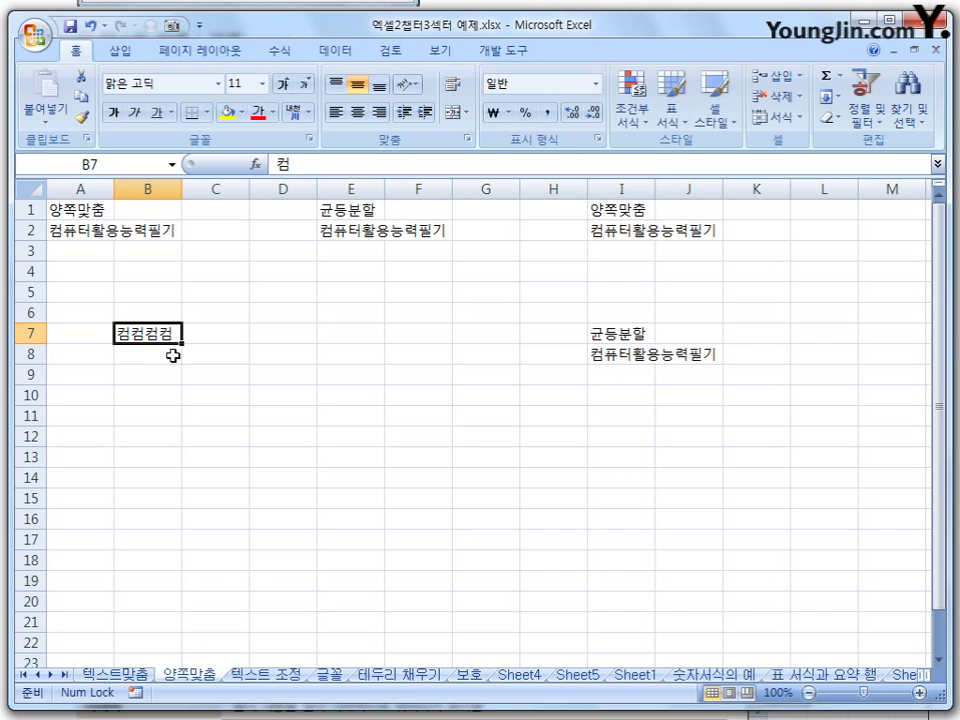
Give A2 양쪽 맞춤 (justify) horizontal alignment, wrapping 컴퓨터활용능력필기 onto three lines
{"action": "left_click", "coordinate": [97, 234]}
{"action": "right_click", "coordinate": [97, 232]}
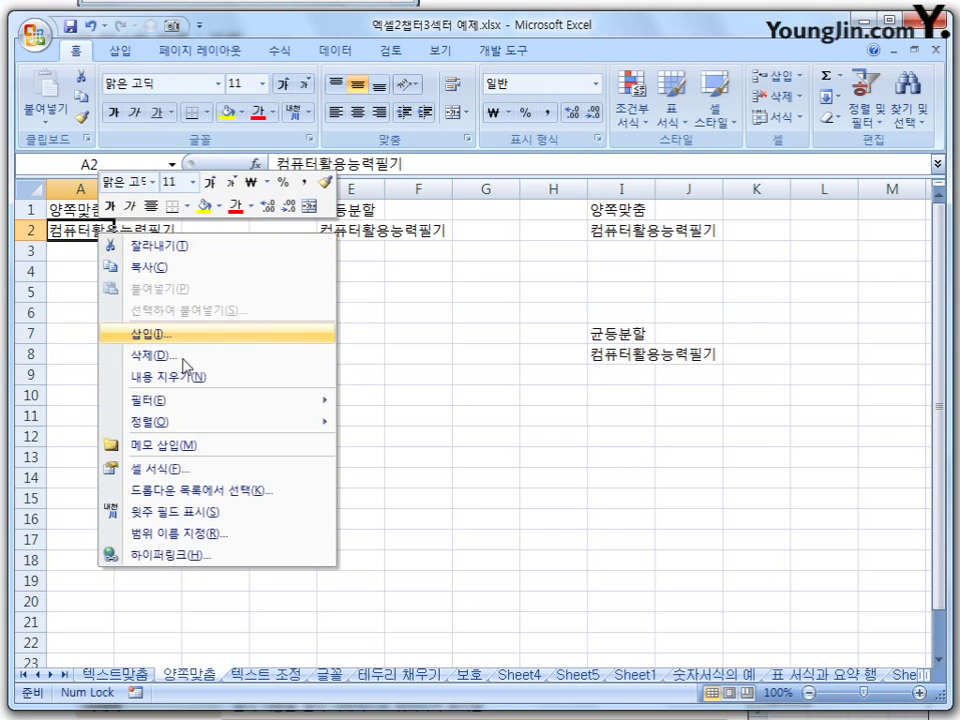
{"action": "left_click", "coordinate": [197, 476]}
{"action": "left_click_drag", "start_coordinate": [321, 270], "coordinate": [622, 205]}
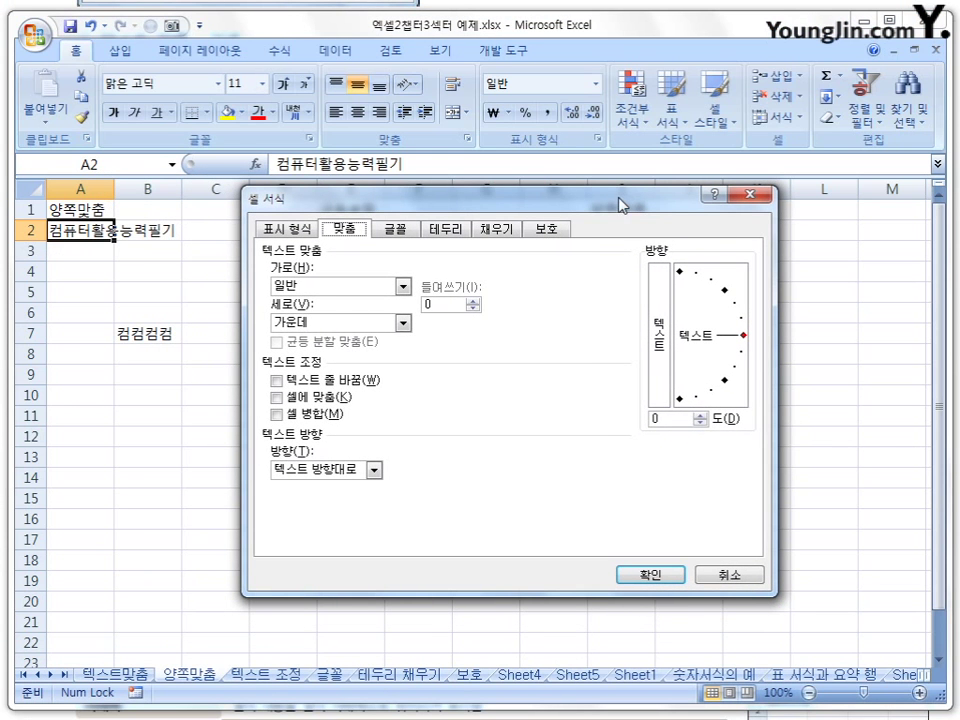
{"action": "left_click", "coordinate": [403, 287]}
{"action": "left_click", "coordinate": [320, 366]}
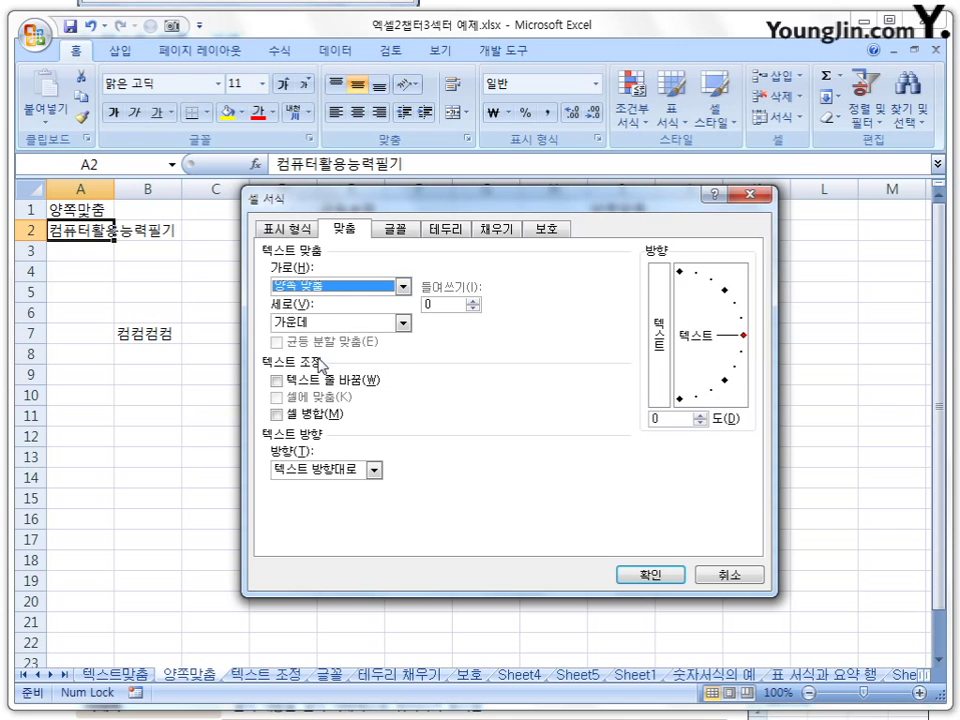
{"action": "left_click", "coordinate": [667, 576]}
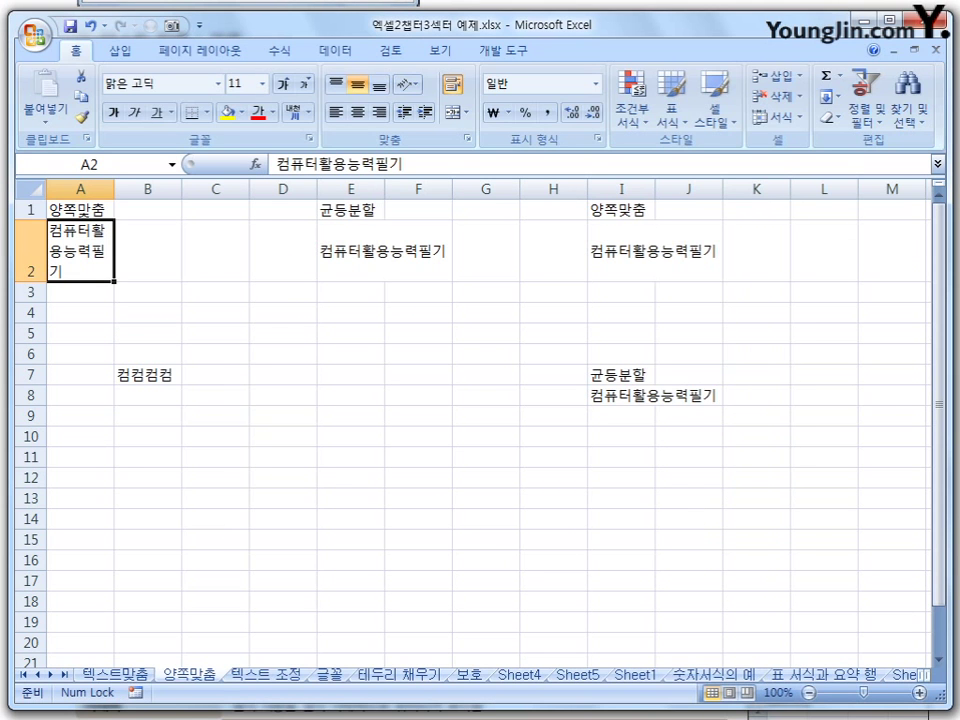
{"action": "left_click", "coordinate": [46, 262]}
{"action": "left_click", "coordinate": [114, 226]}
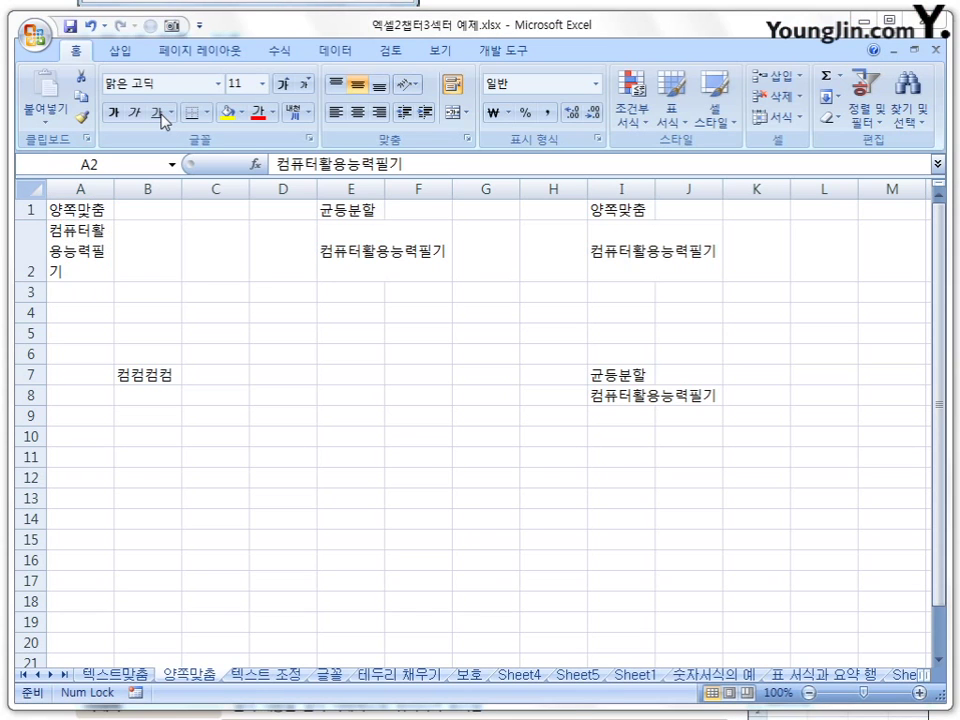
Set cell E2's horizontal alignment to 균등 분할 (들여쓰기)
{"action": "left_click", "coordinate": [358, 266]}
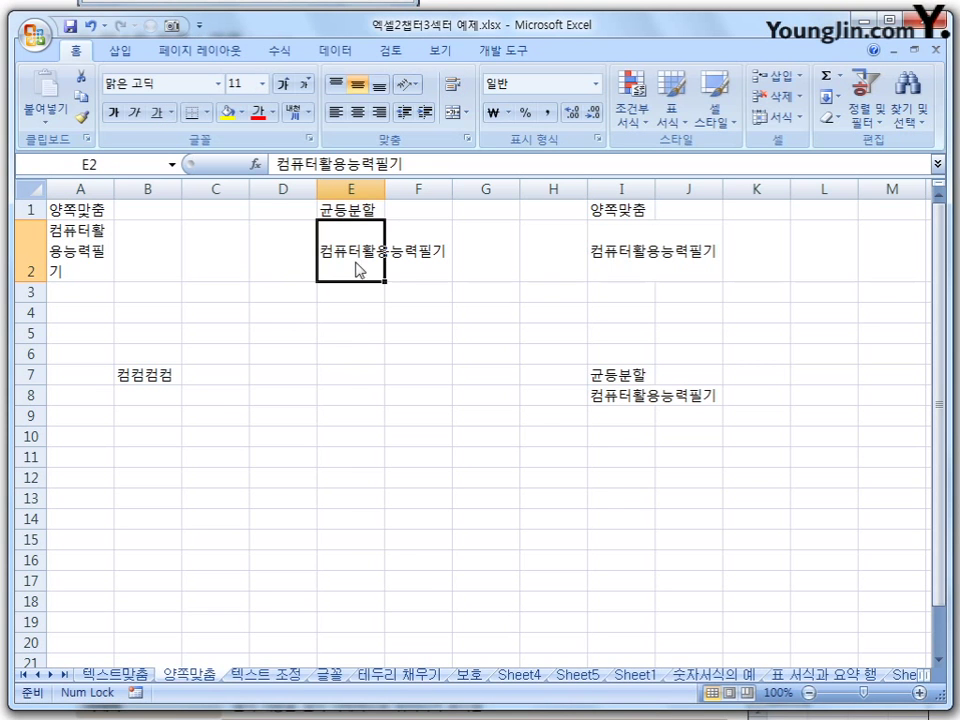
{"action": "right_click", "coordinate": [358, 264]}
{"action": "left_click", "coordinate": [414, 494]}
{"action": "left_click_drag", "start_coordinate": [559, 298], "coordinate": [748, 200]}
{"action": "left_click", "coordinate": [560, 282]}
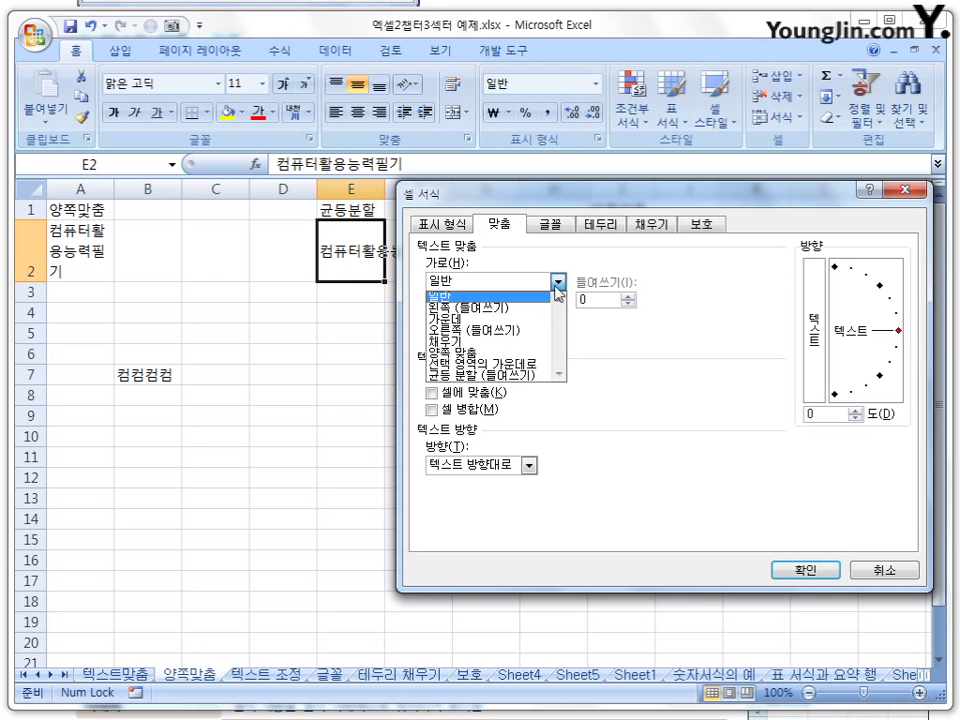
{"action": "left_click", "coordinate": [498, 376]}
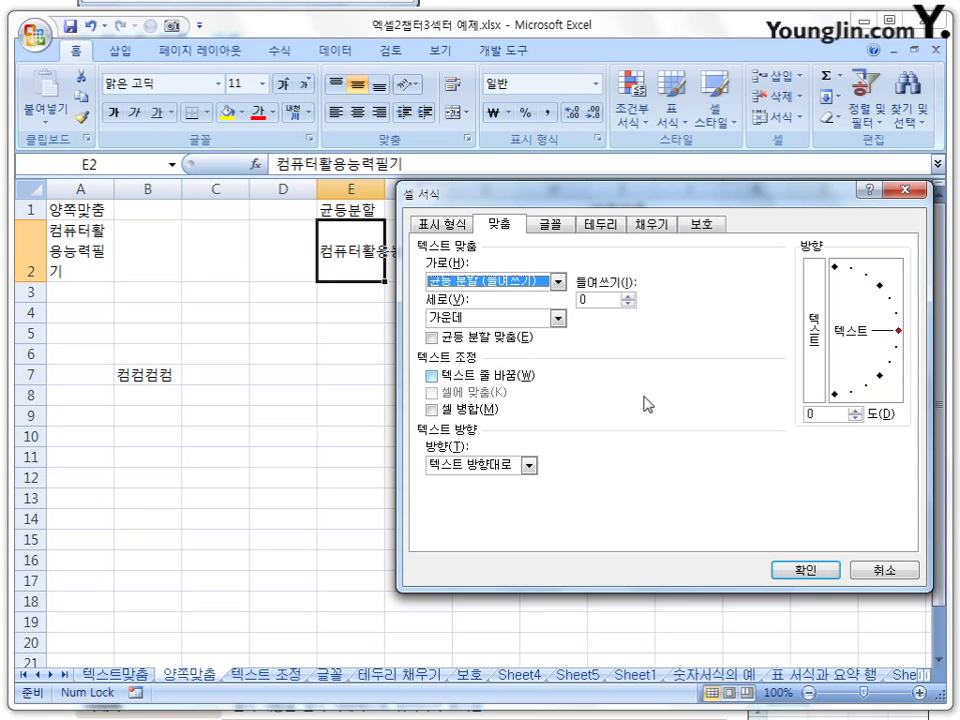
{"action": "left_click", "coordinate": [806, 569]}
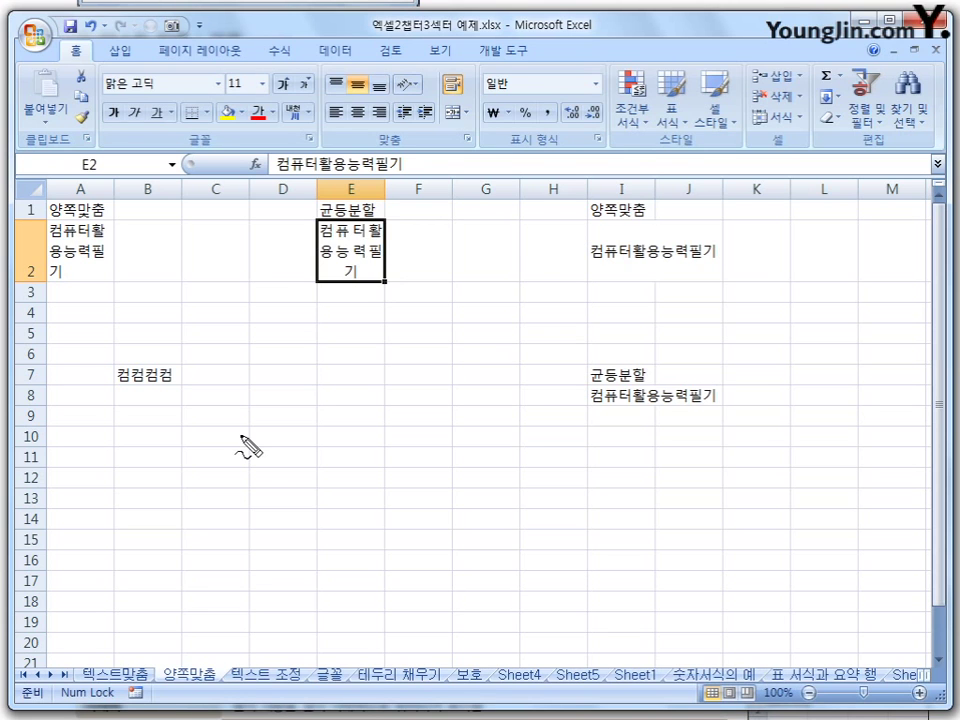
Annotate the justify vs. distributed comparison of A2 and E2, clear it, and refresh E2
{"action": "left_click_drag", "start_coordinate": [364, 289], "coordinate": [350, 268]}
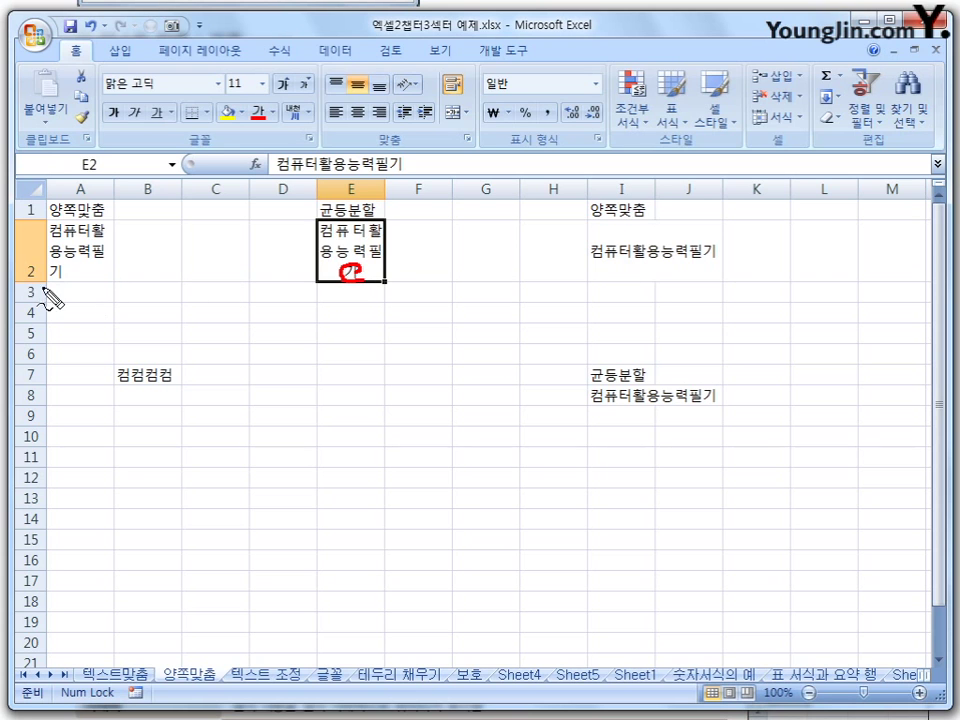
{"action": "left_click_drag", "start_coordinate": [52, 282], "coordinate": [60, 272]}
{"action": "mouse_move", "coordinate": [88, 204]}
{"action": "left_mouse_down"}
{"action": "mouse_move", "coordinate": [62, 216]}
{"action": "mouse_move", "coordinate": [92, 205]}
{"action": "left_mouse_up"}
{"action": "mouse_move", "coordinate": [364, 200]}
{"action": "left_mouse_down"}
{"action": "mouse_move", "coordinate": [321, 222]}
{"action": "mouse_move", "coordinate": [372, 200]}
{"action": "left_mouse_up"}
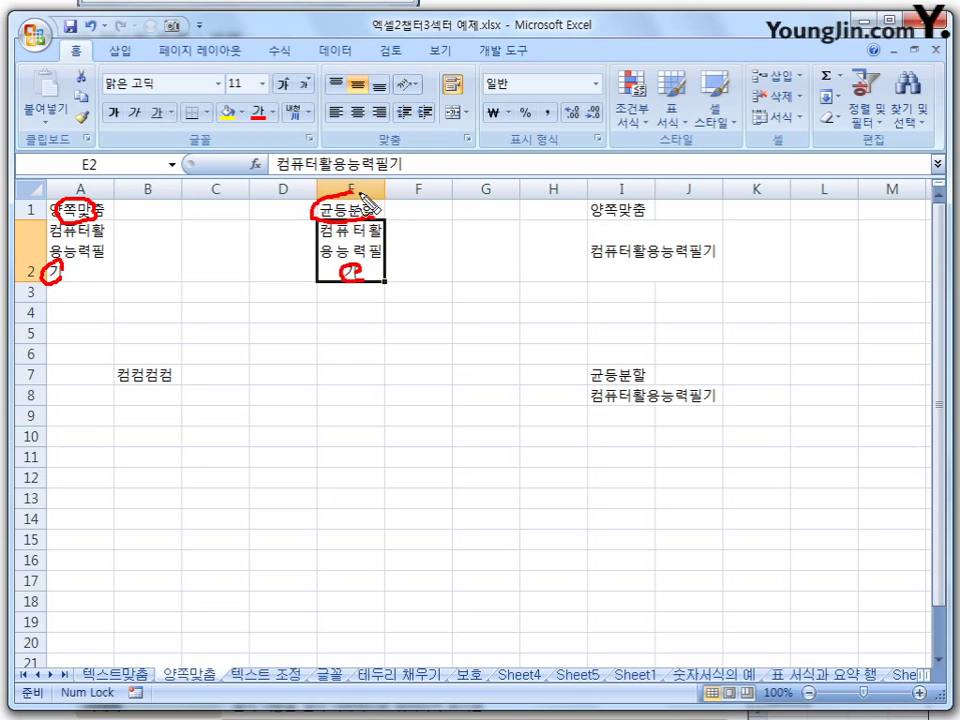
{"action": "mouse_move", "coordinate": [94, 287]}
{"action": "left_mouse_down"}
{"action": "mouse_move", "coordinate": [124, 298]}
{"action": "mouse_move", "coordinate": [306, 276]}
{"action": "mouse_move", "coordinate": [101, 291]}
{"action": "left_mouse_up"}
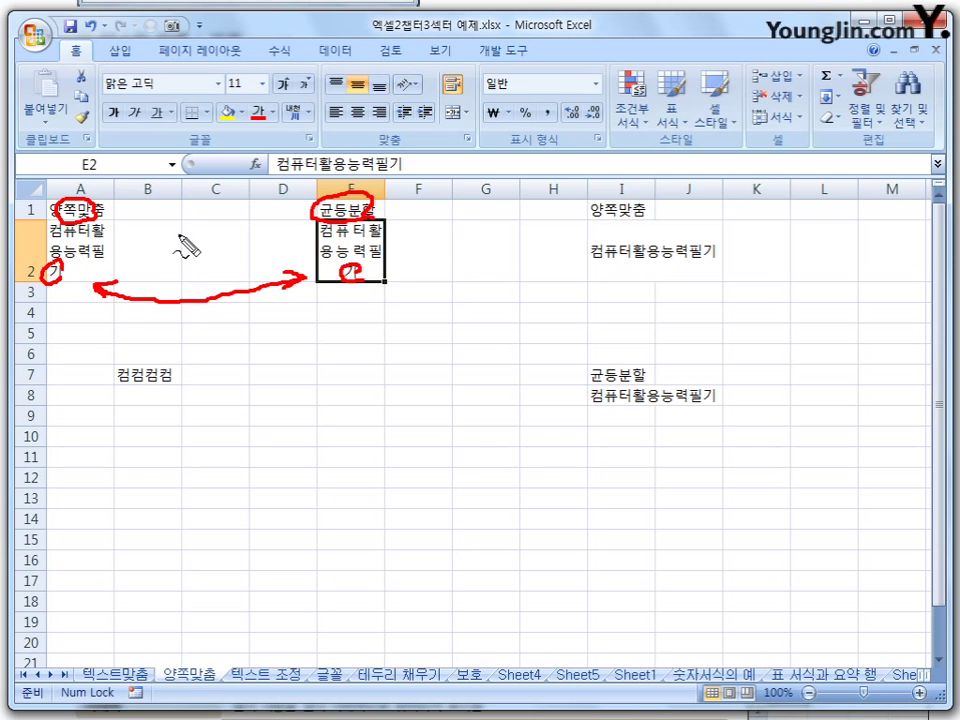
{"action": "key", "text": "Escape"}
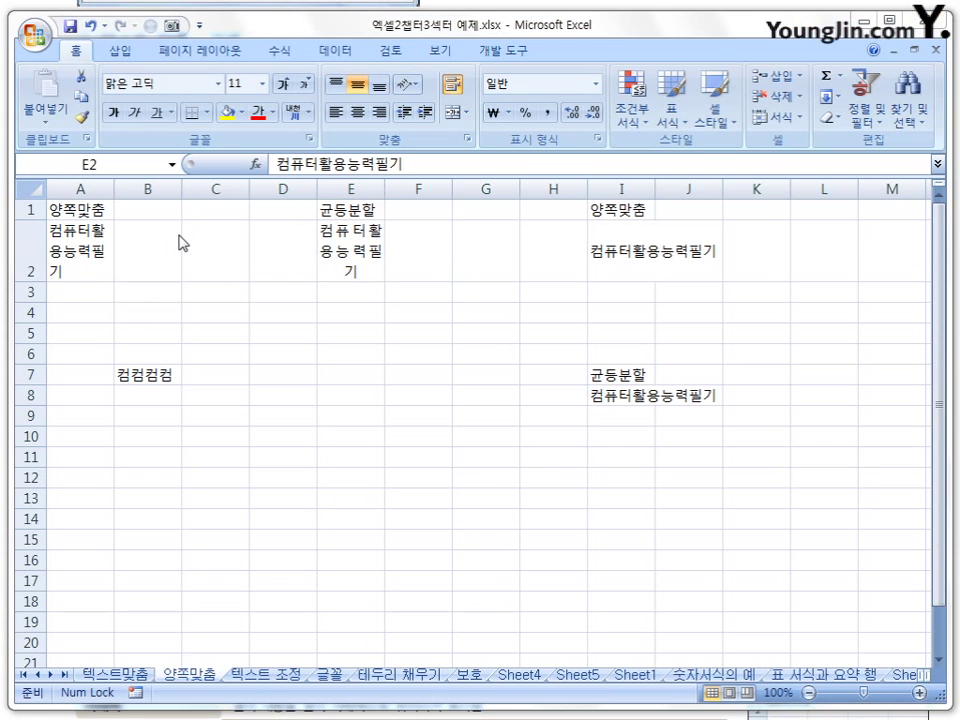
{"action": "key", "text": "F2"}
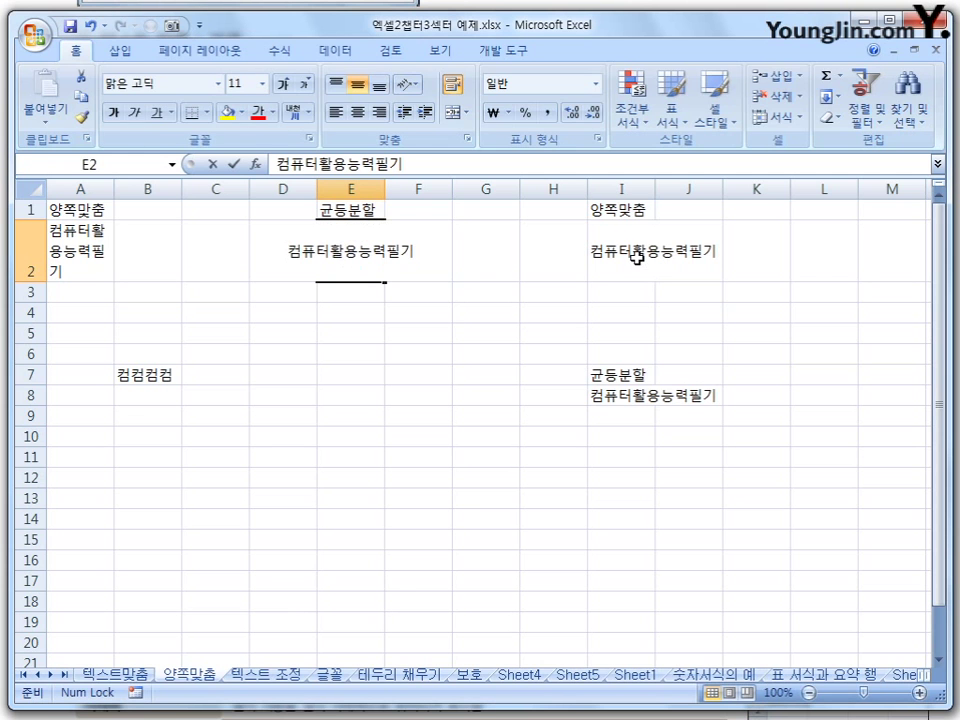
{"action": "key", "text": "Return"}
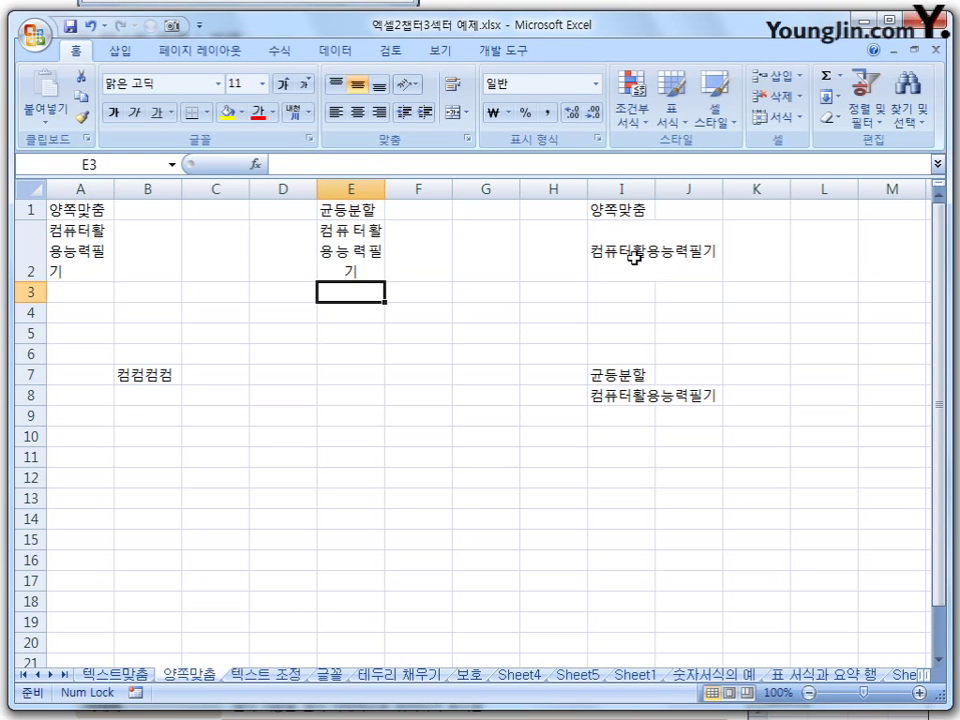
Set cell I2's vertical alignment to 양쪽 맞춤 (justify)
{"action": "left_click", "coordinate": [634, 257]}
{"action": "right_click", "coordinate": [628, 254]}
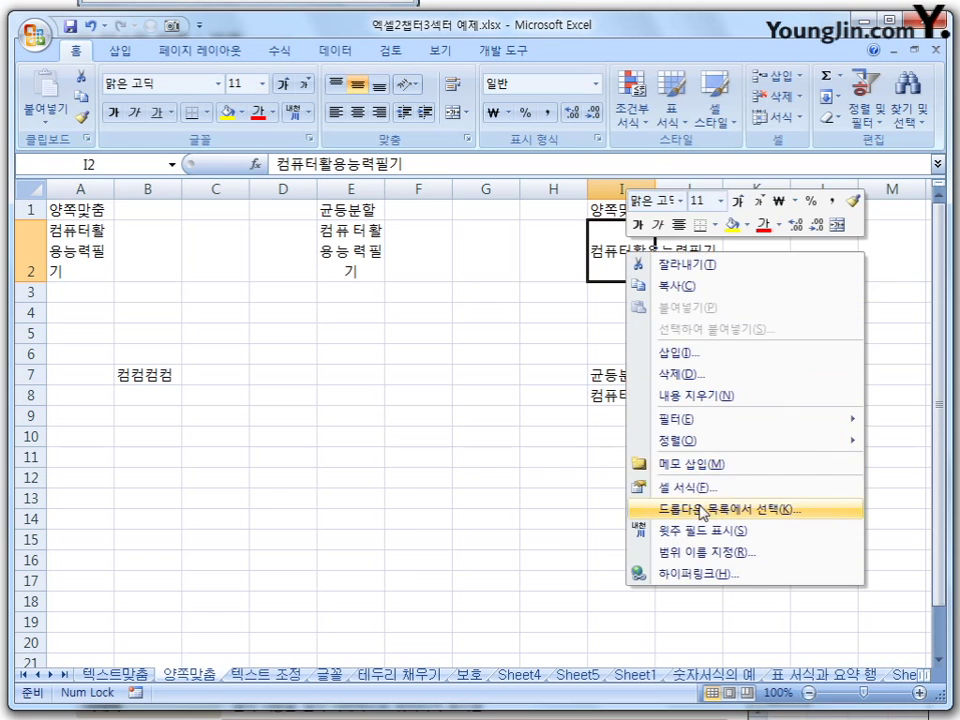
{"action": "left_click", "coordinate": [680, 487]}
{"action": "left_click_drag", "start_coordinate": [571, 292], "coordinate": [161, 187]}
{"action": "left_click", "coordinate": [190, 302]}
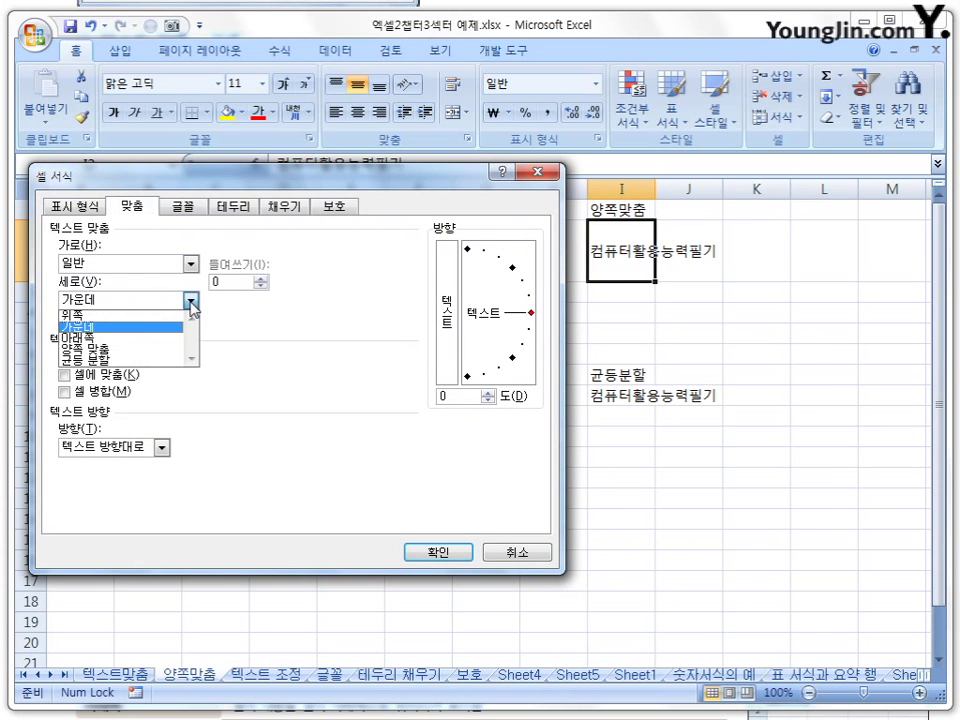
{"action": "left_click", "coordinate": [137, 352]}
{"action": "left_click", "coordinate": [441, 552]}
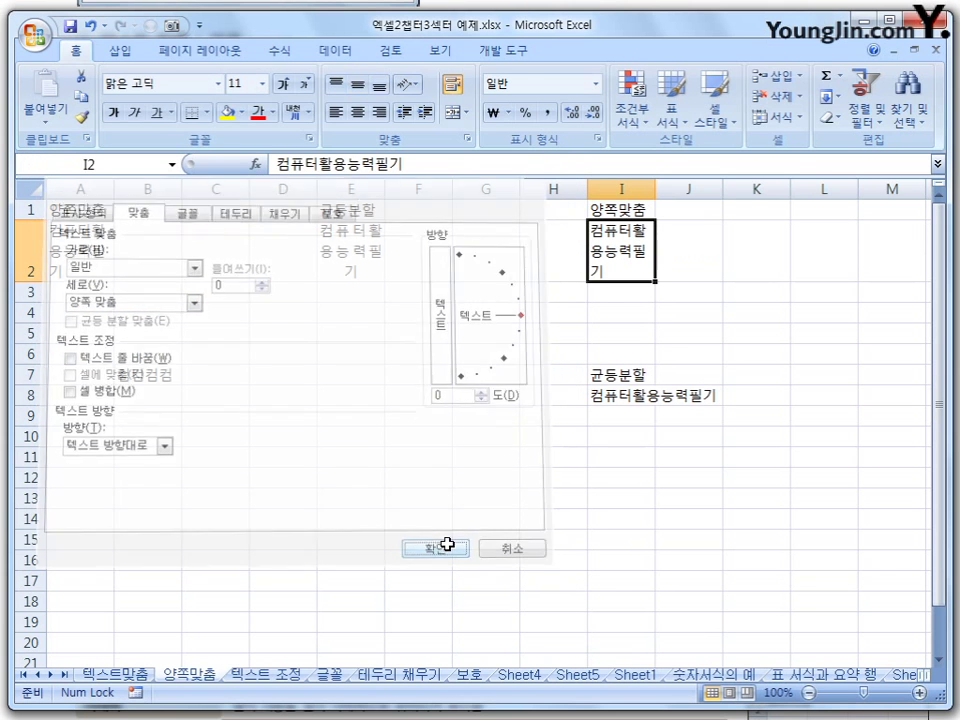
Set cell I8's vertical alignment to 균등 분할 (distributed)
{"action": "left_click", "coordinate": [619, 396]}
{"action": "right_click", "coordinate": [628, 405]}
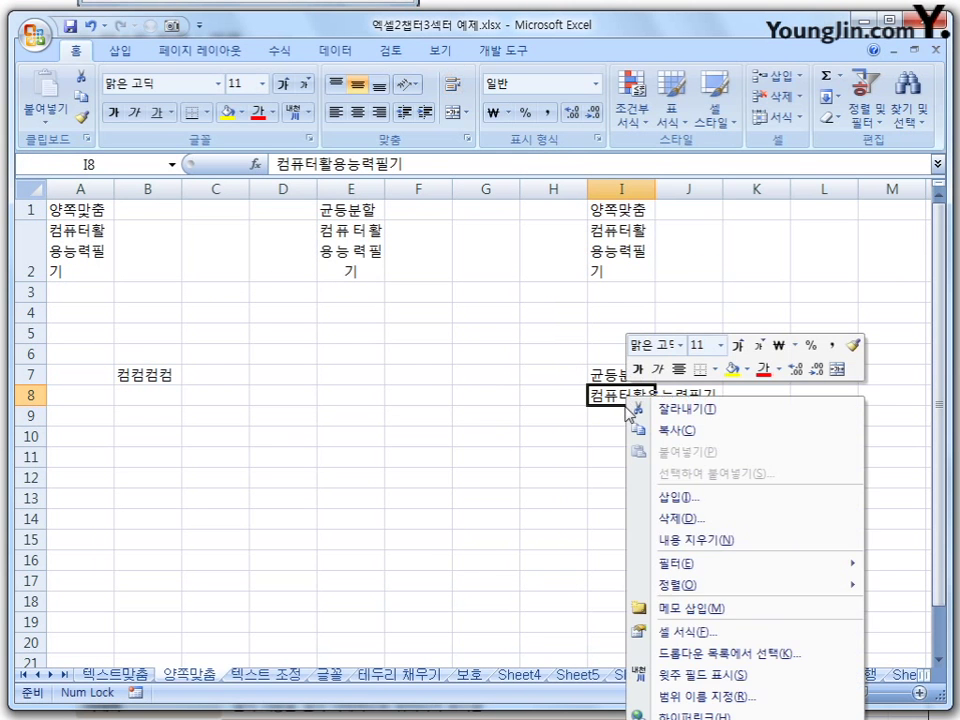
{"action": "left_click", "coordinate": [720, 634]}
{"action": "left_click_drag", "start_coordinate": [275, 350], "coordinate": [135, 214]}
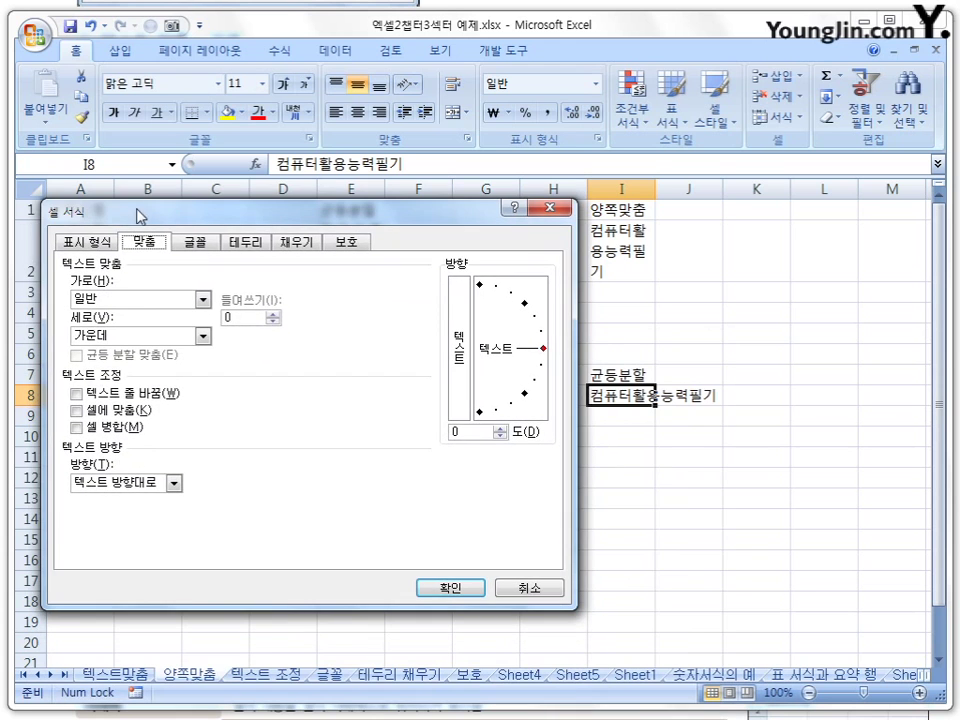
{"action": "left_click", "coordinate": [203, 336]}
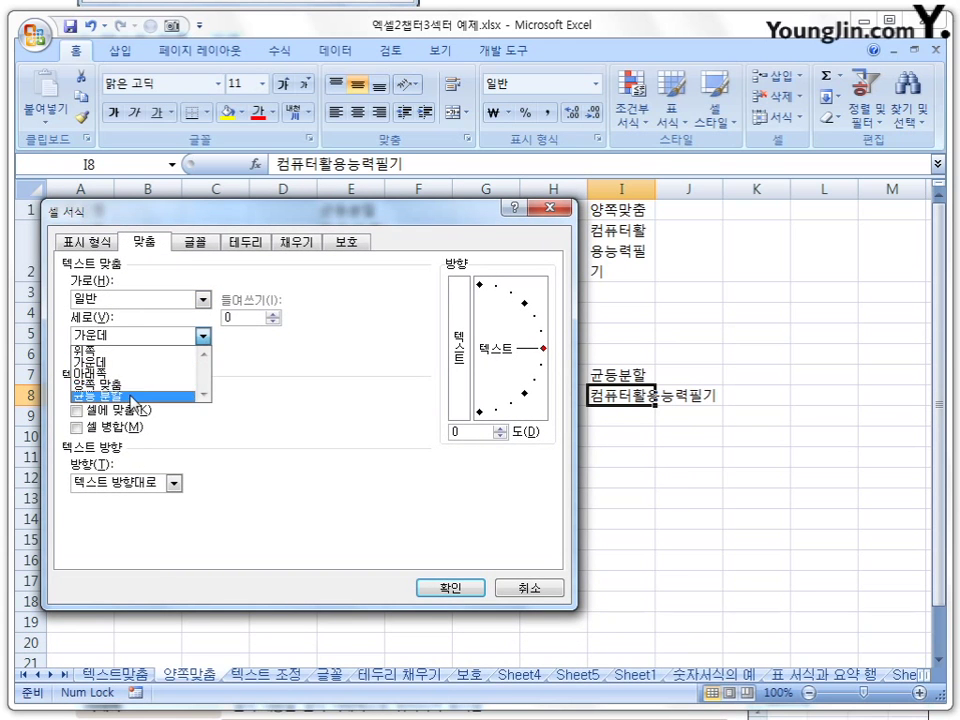
{"action": "left_click", "coordinate": [105, 396]}
{"action": "left_click", "coordinate": [447, 587]}
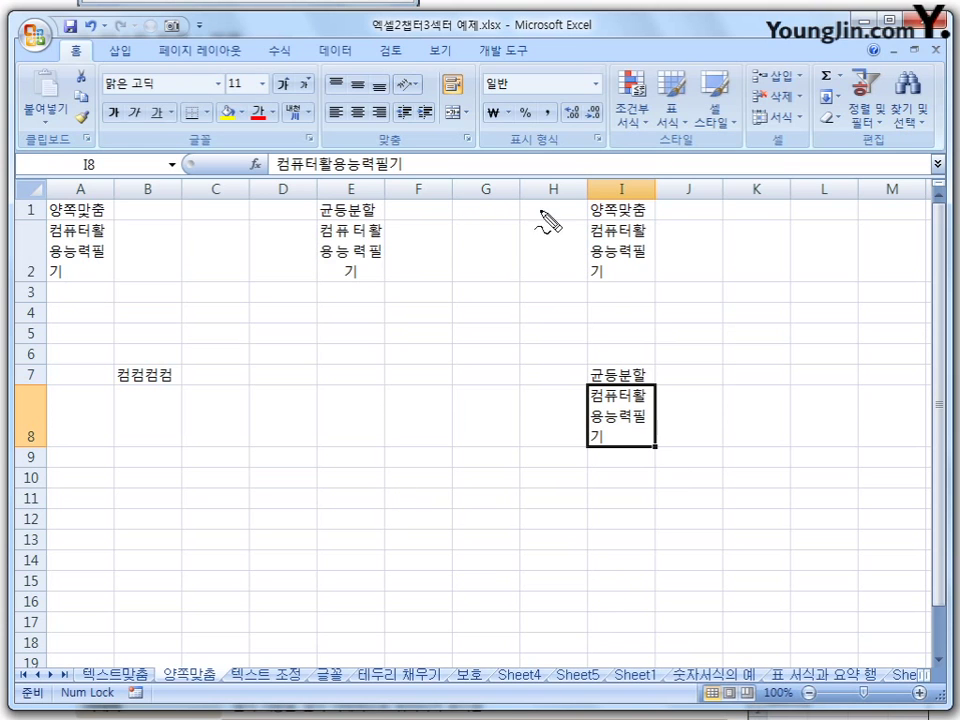
Highlight the I1 and I7 labels linking the I2 and I8 examples, then clear marks
{"action": "mouse_move", "coordinate": [605, 198]}
{"action": "left_mouse_down"}
{"action": "mouse_move", "coordinate": [638, 215]}
{"action": "mouse_move", "coordinate": [647, 197]}
{"action": "left_mouse_up"}
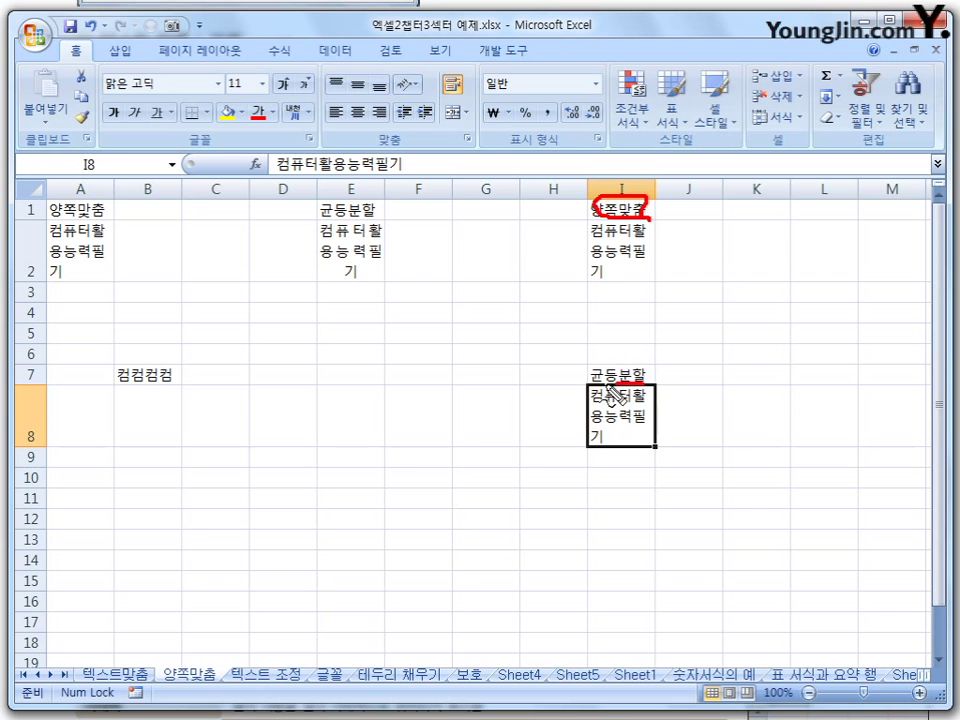
{"action": "left_click_drag", "start_coordinate": [596, 380], "coordinate": [630, 377]}
{"action": "left_click_drag", "start_coordinate": [660, 258], "coordinate": [687, 376]}
{"action": "left_click_drag", "start_coordinate": [808, 322], "coordinate": [830, 325]}
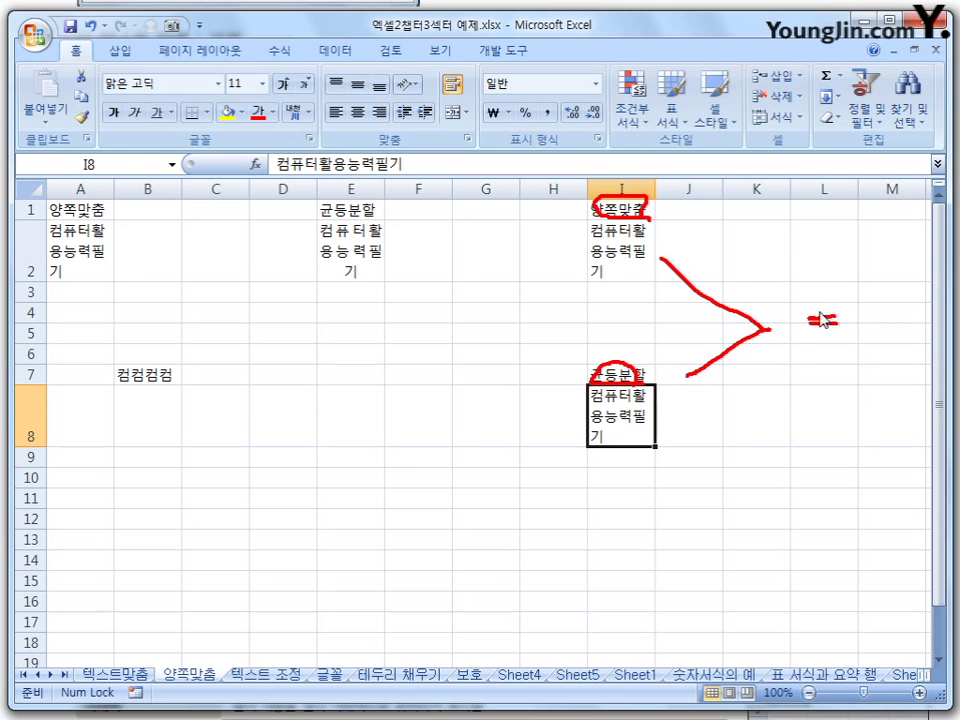
{"action": "key", "text": "Escape"}
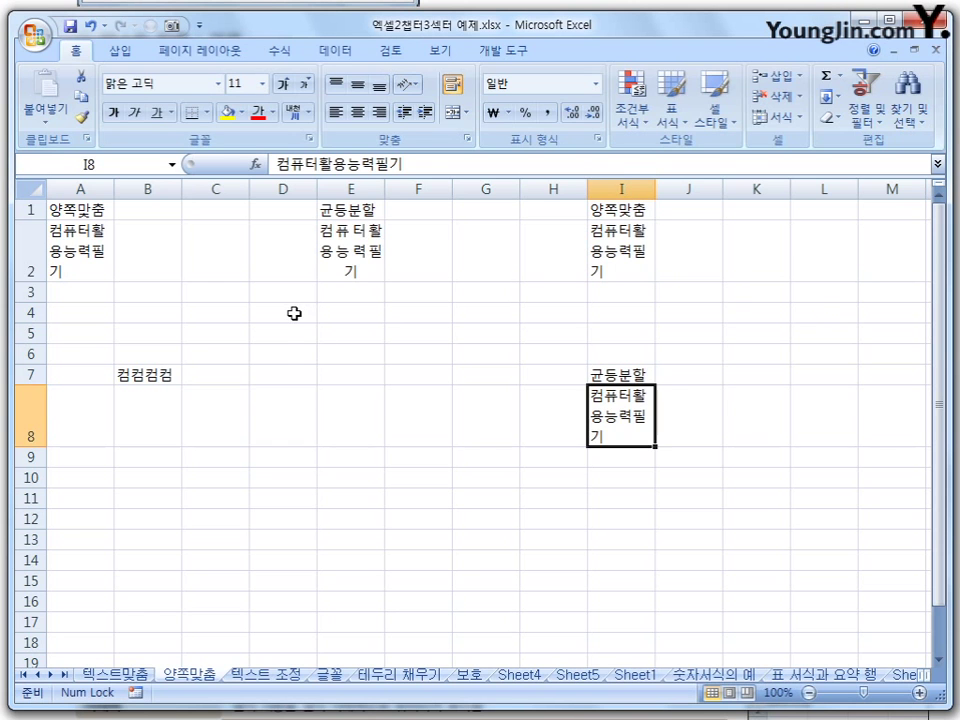
{"action": "left_click", "coordinate": [294, 313]}
{"action": "left_click", "coordinate": [280, 355]}
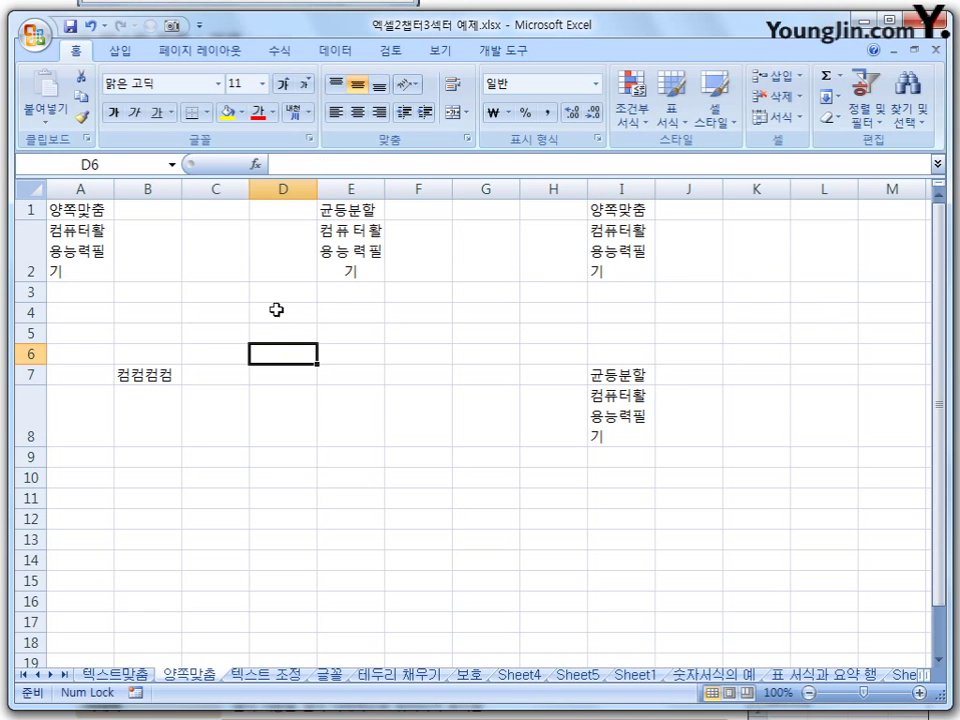
Enter 컴퓨터 in cell C4
{"action": "left_click_drag", "start_coordinate": [222, 314], "coordinate": [416, 324]}
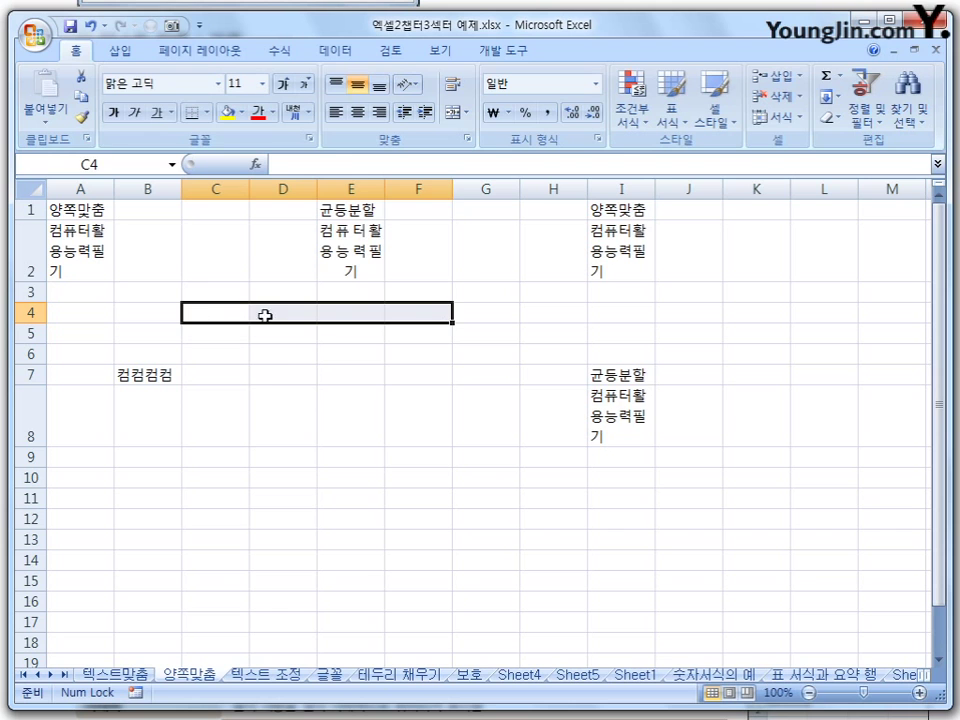
{"action": "left_click", "coordinate": [215, 313]}
{"action": "type", "text": "컴퓨터"}
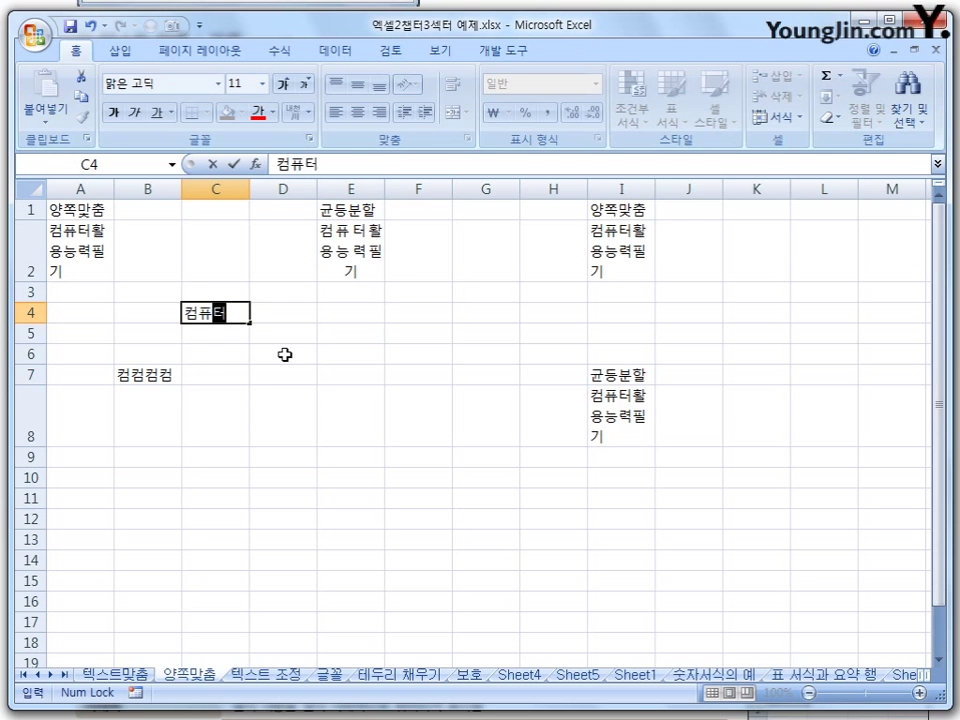
{"action": "key", "text": "Return"}
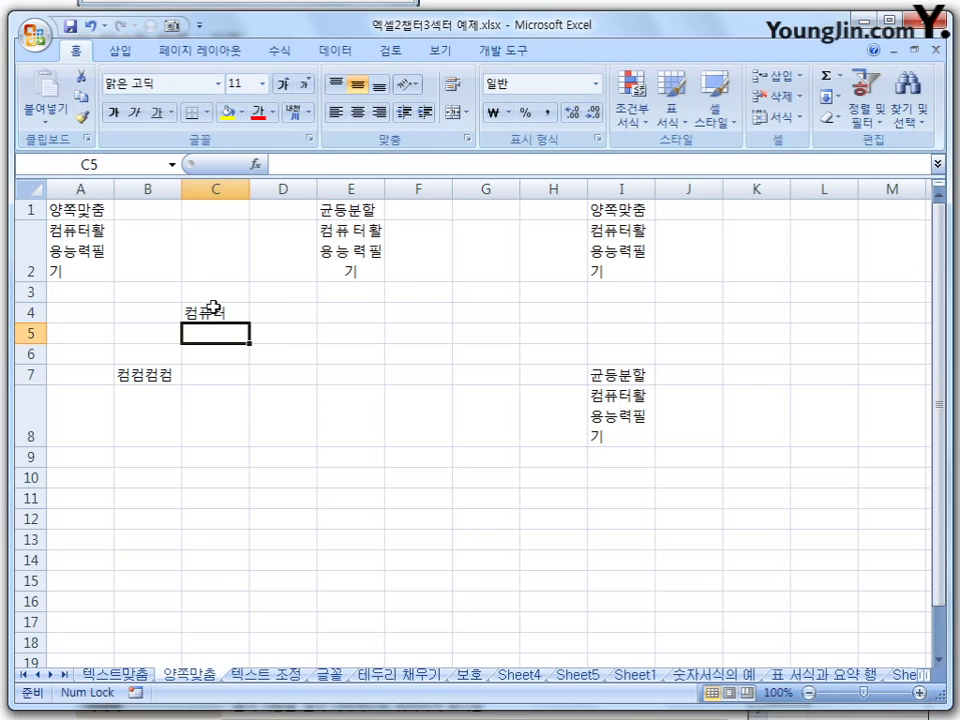
Give C4:G4 선택 영역의 가운데로 horizontal alignment, centring 컴퓨터 across the range
{"action": "left_click_drag", "start_coordinate": [210, 309], "coordinate": [483, 318]}
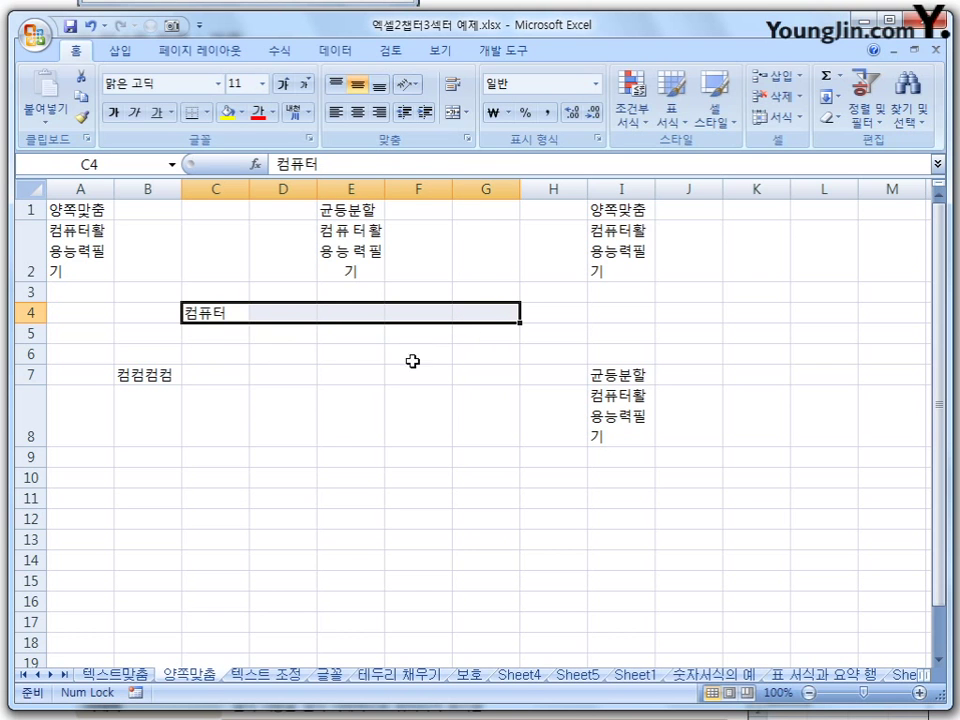
{"action": "right_click", "coordinate": [315, 322]}
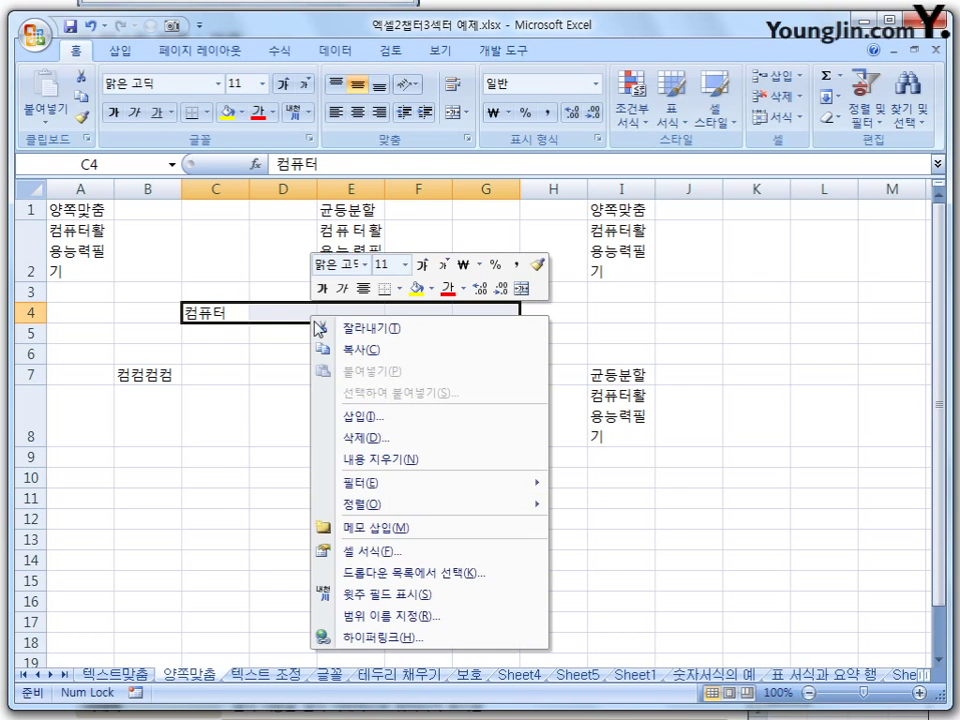
{"action": "left_click", "coordinate": [379, 551]}
{"action": "left_click_drag", "start_coordinate": [518, 355], "coordinate": [682, 248]}
{"action": "left_click", "coordinate": [469, 330]}
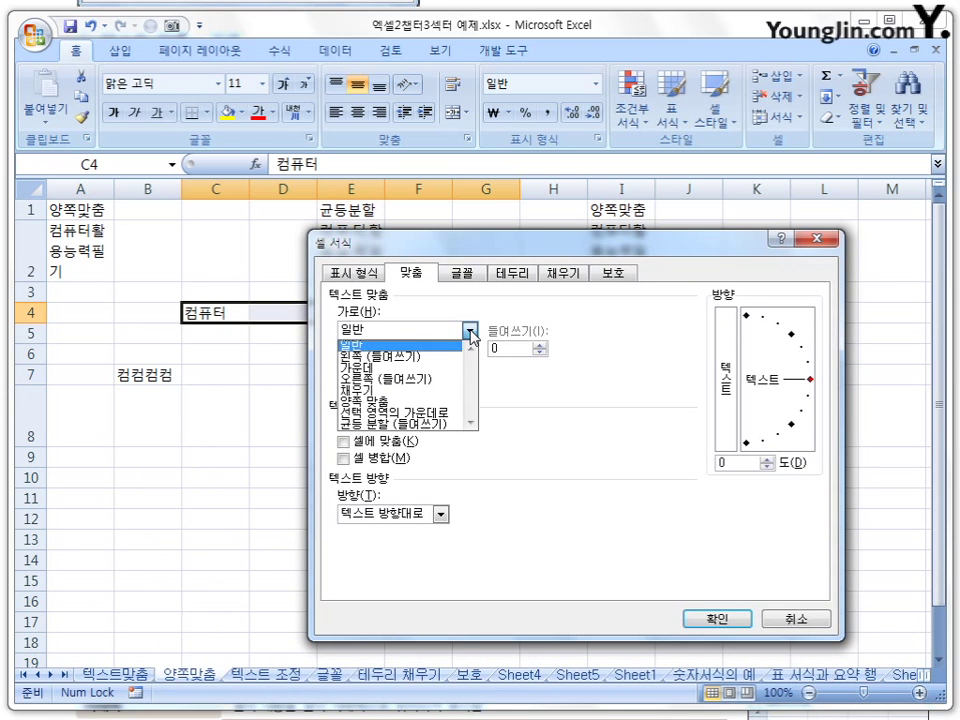
{"action": "left_click", "coordinate": [453, 420]}
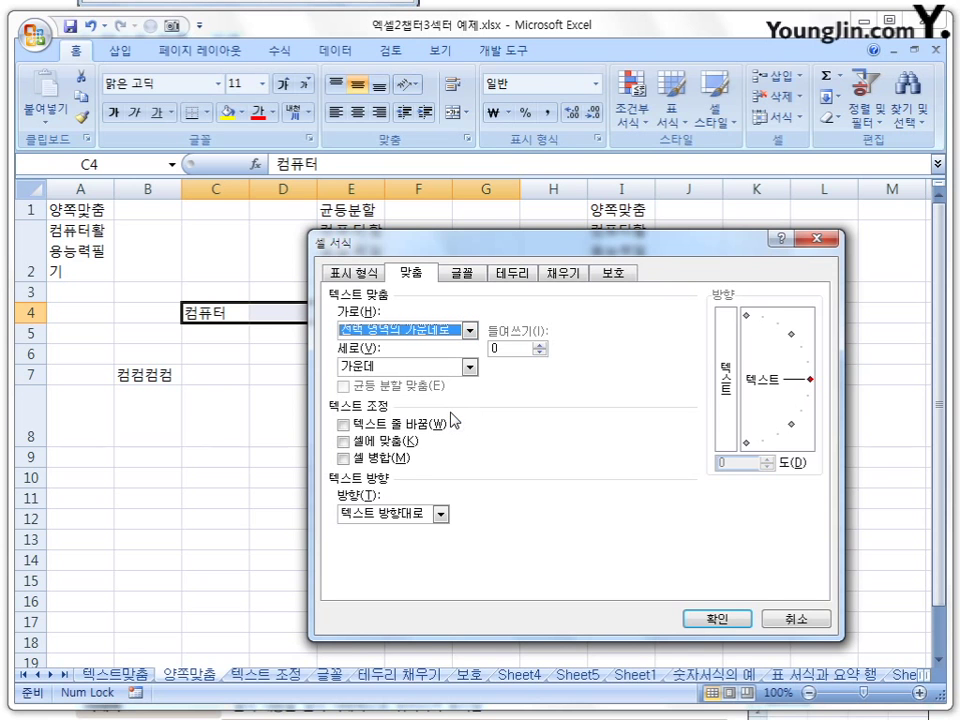
{"action": "left_click", "coordinate": [718, 619]}
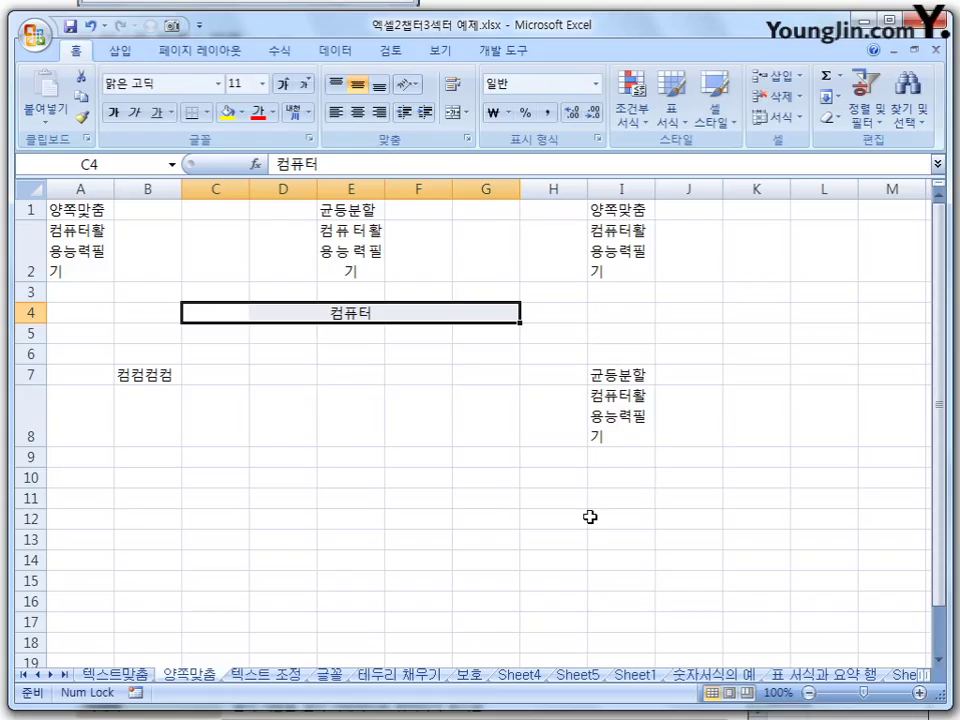
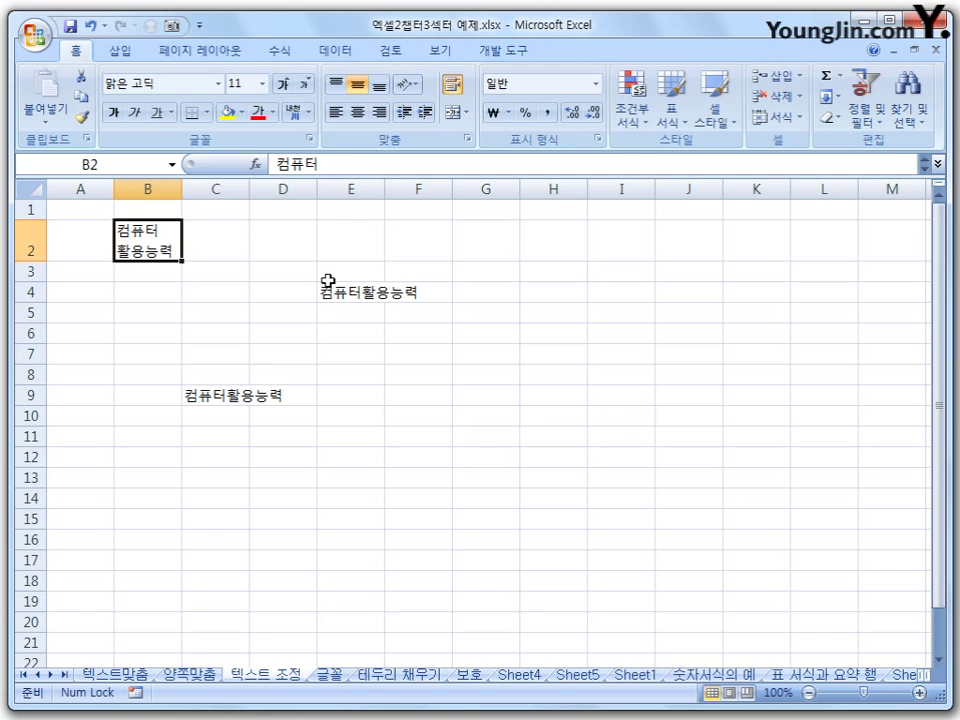
Turn on 텍스트 줄 바꿈 for E4 so 컴퓨터활용능력 wraps onto two lines
{"action": "left_click", "coordinate": [368, 289]}
{"action": "right_click", "coordinate": [367, 291]}
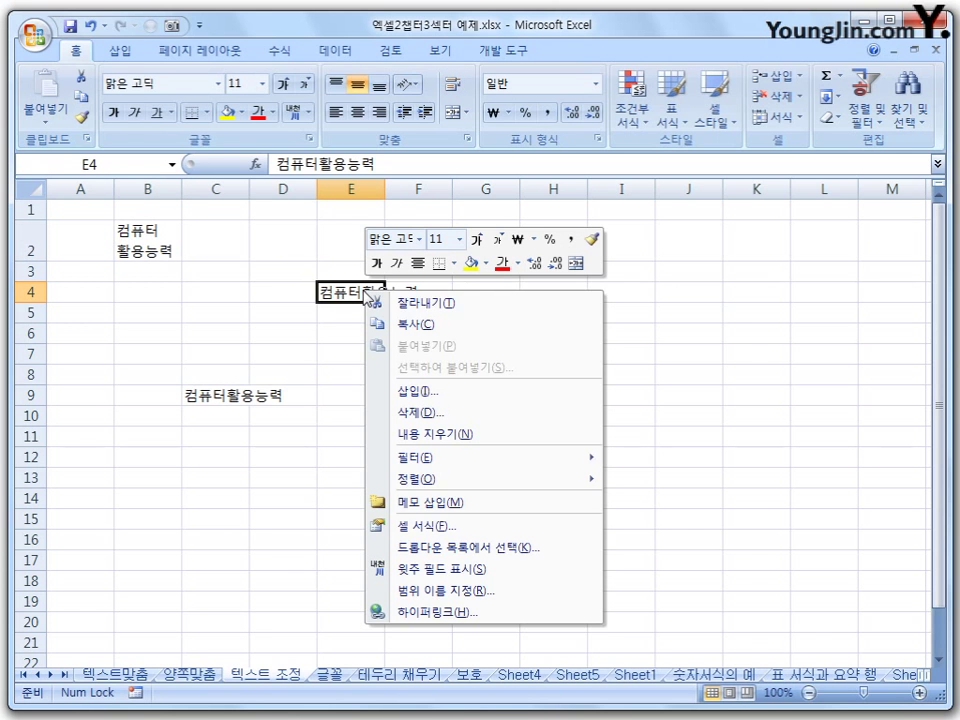
{"action": "left_click", "coordinate": [481, 523]}
{"action": "left_click_drag", "start_coordinate": [560, 332], "coordinate": [774, 229]}
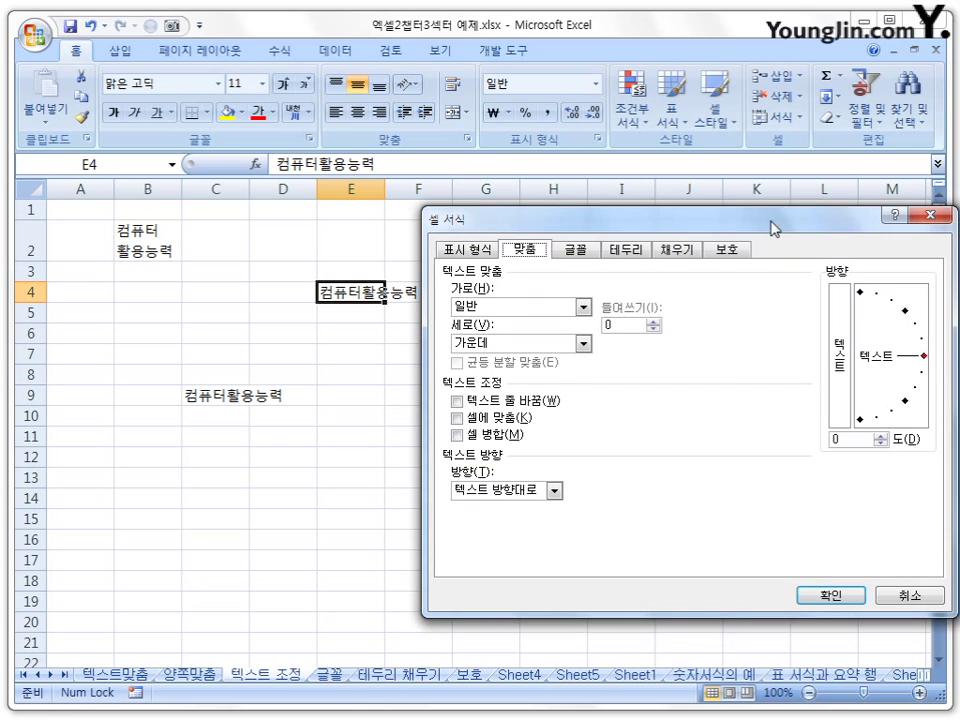
{"action": "left_click", "coordinate": [528, 408]}
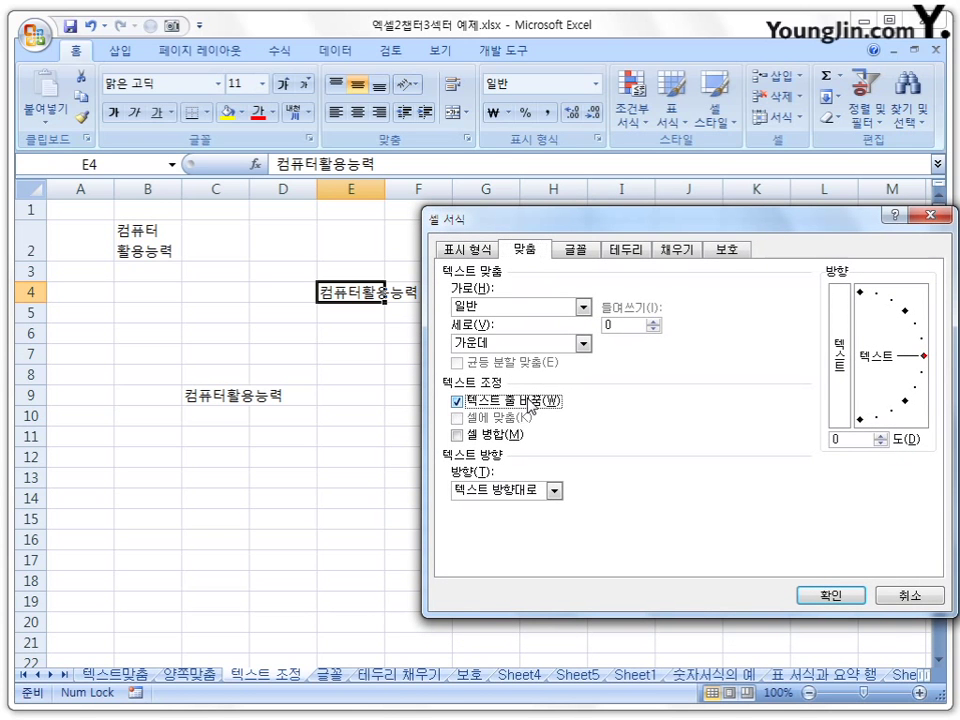
{"action": "left_click", "coordinate": [829, 597]}
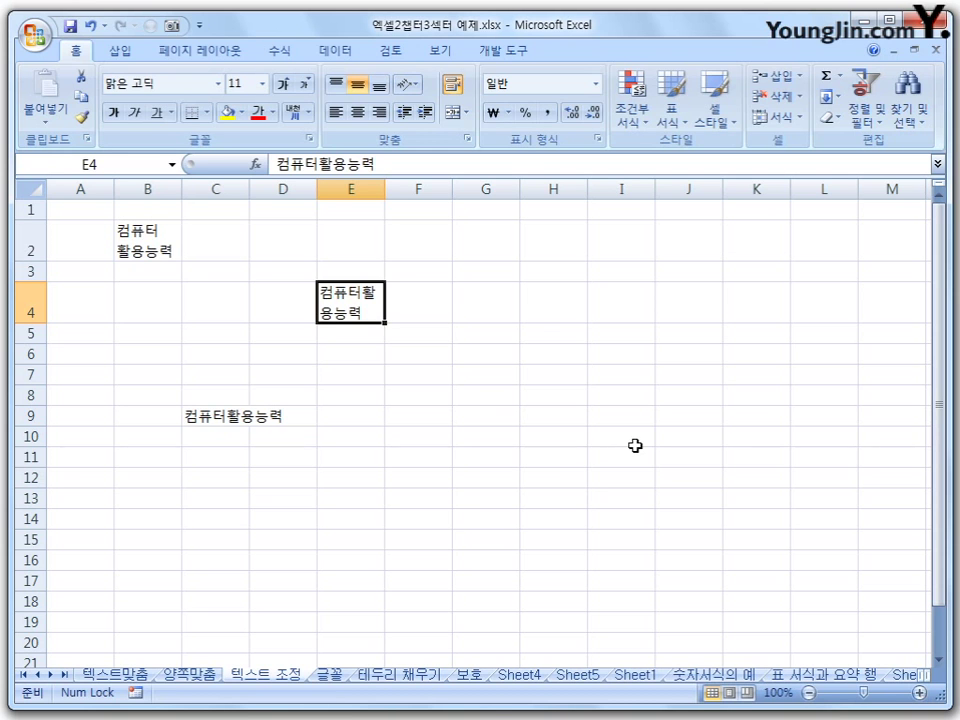
Apply 셀에 맞춤 to C9, then narrow column C so 컴퓨터활용능력 shrinks to fit
{"action": "left_click", "coordinate": [232, 420]}
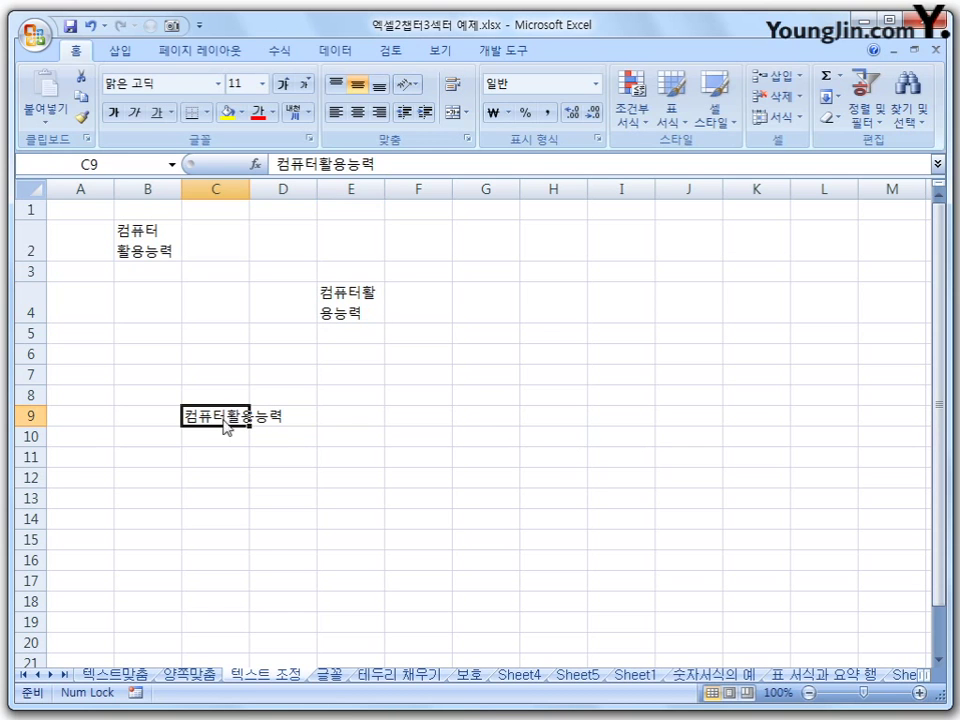
{"action": "right_click", "coordinate": [226, 420]}
{"action": "left_click", "coordinate": [300, 655]}
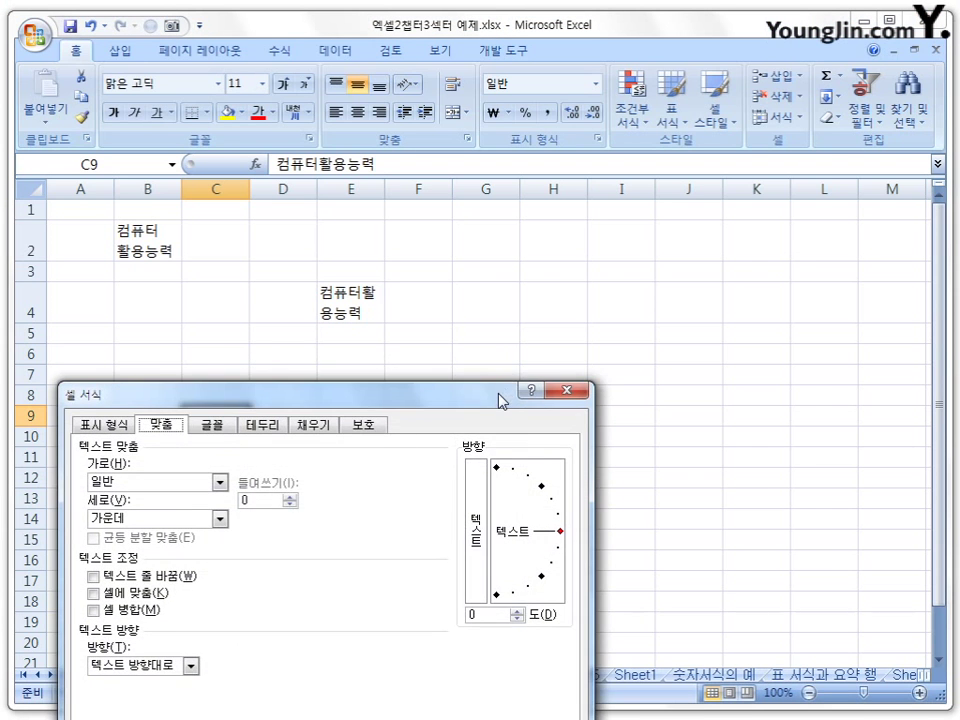
{"action": "left_click_drag", "start_coordinate": [499, 399], "coordinate": [762, 201]}
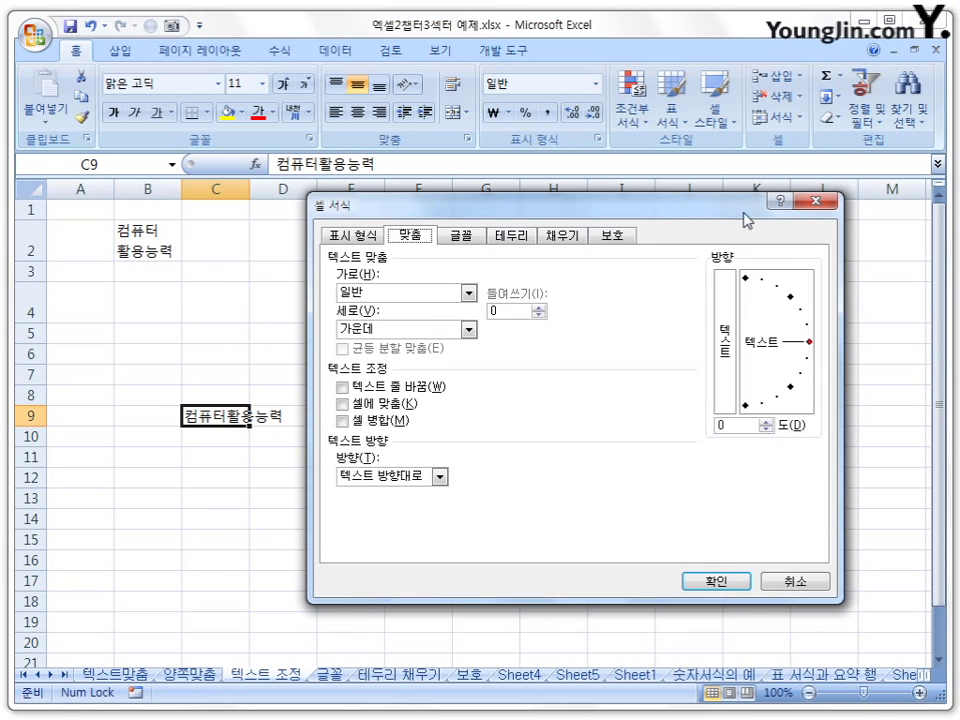
{"action": "left_click", "coordinate": [405, 404]}
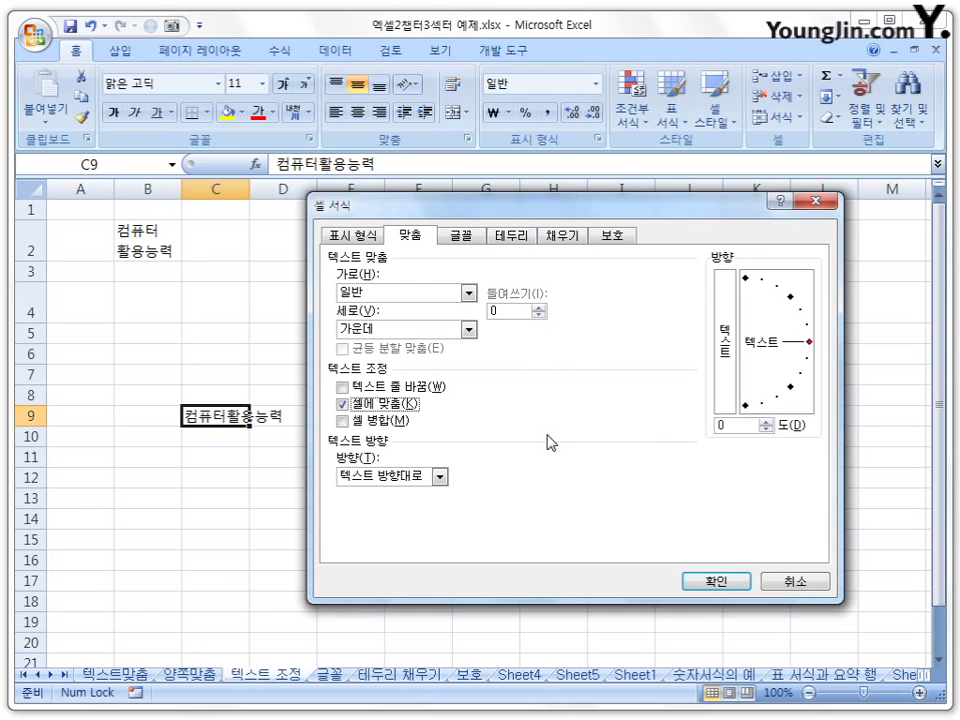
{"action": "left_click", "coordinate": [710, 580]}
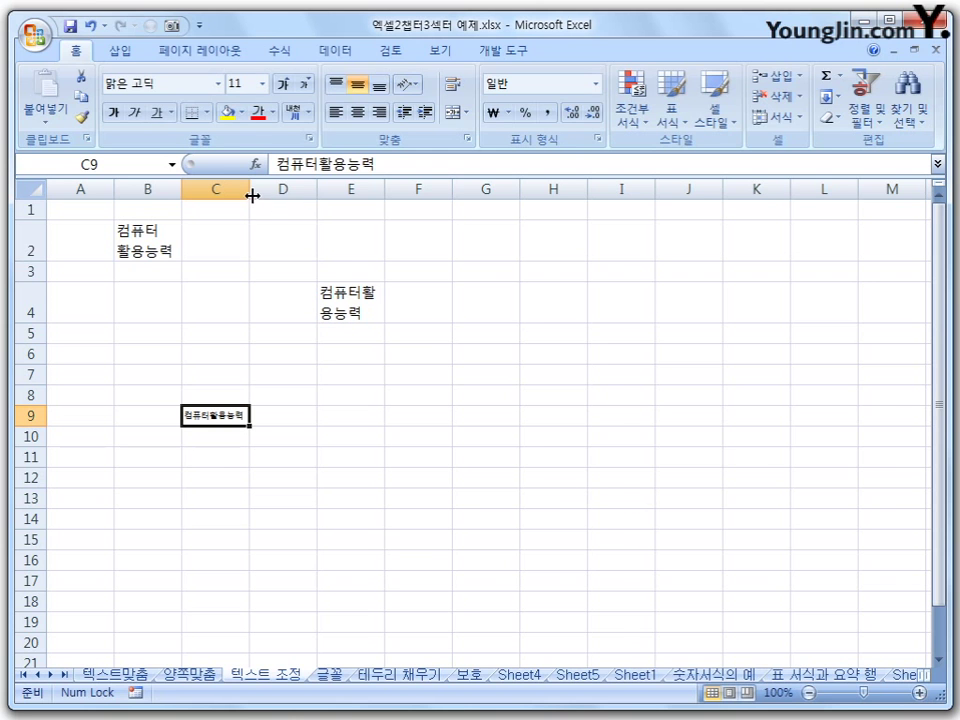
{"action": "mouse_move", "coordinate": [252, 197]}
{"action": "left_mouse_down"}
{"action": "mouse_move", "coordinate": [304, 195]}
{"action": "mouse_move", "coordinate": [240, 212]}
{"action": "left_mouse_up"}
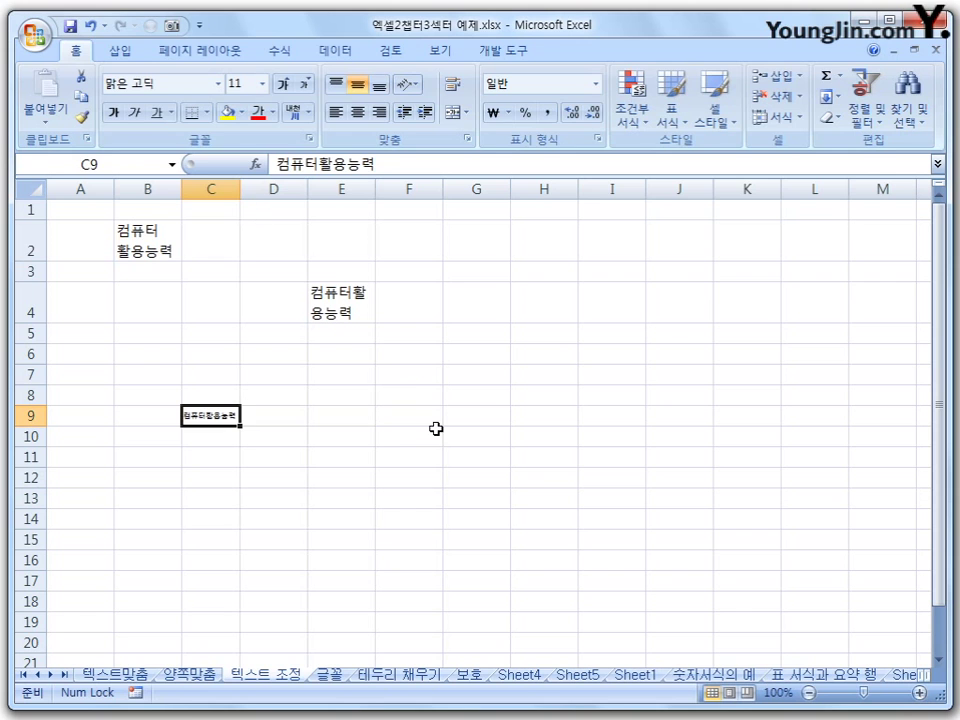
{"action": "left_click", "coordinate": [409, 394]}
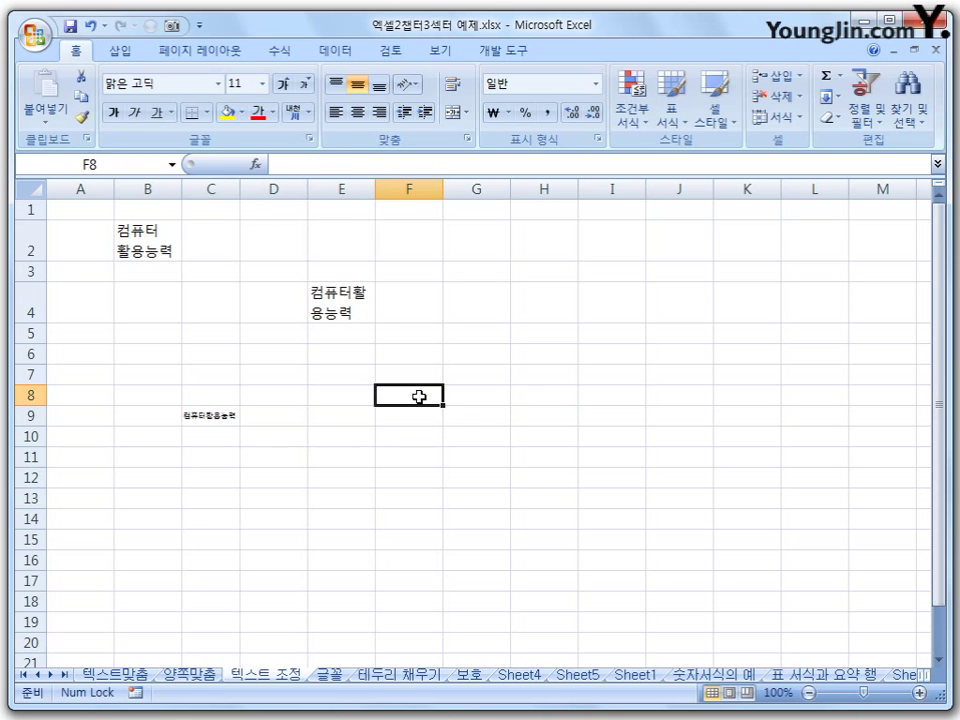
Enter the word 컴퓨터 in cell F7
{"action": "left_click", "coordinate": [425, 375]}
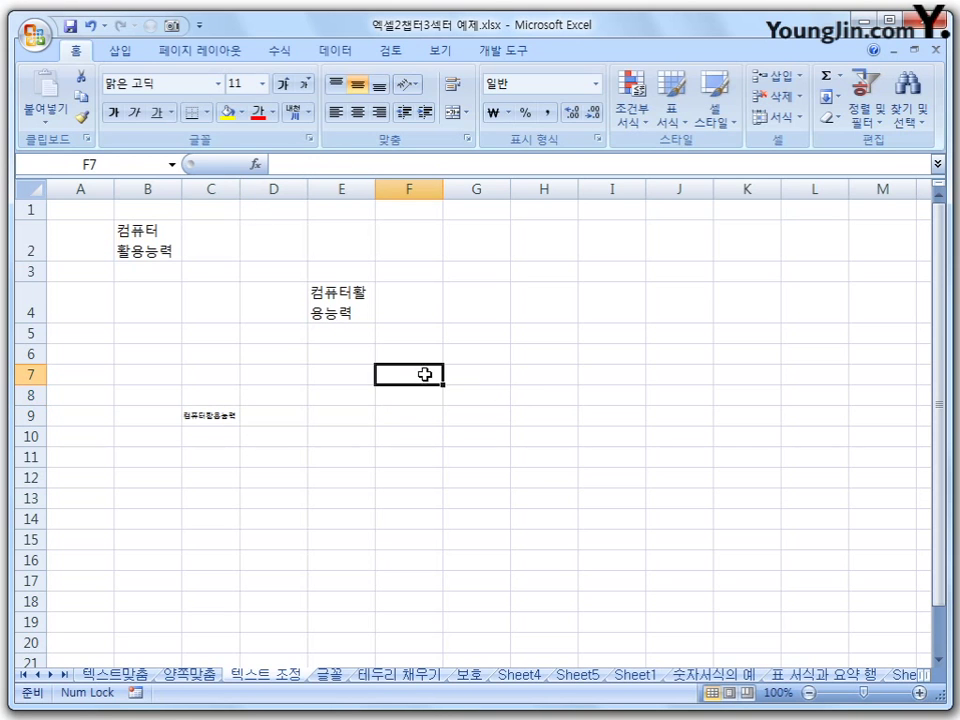
{"action": "type", "text": "컴퓨터"}
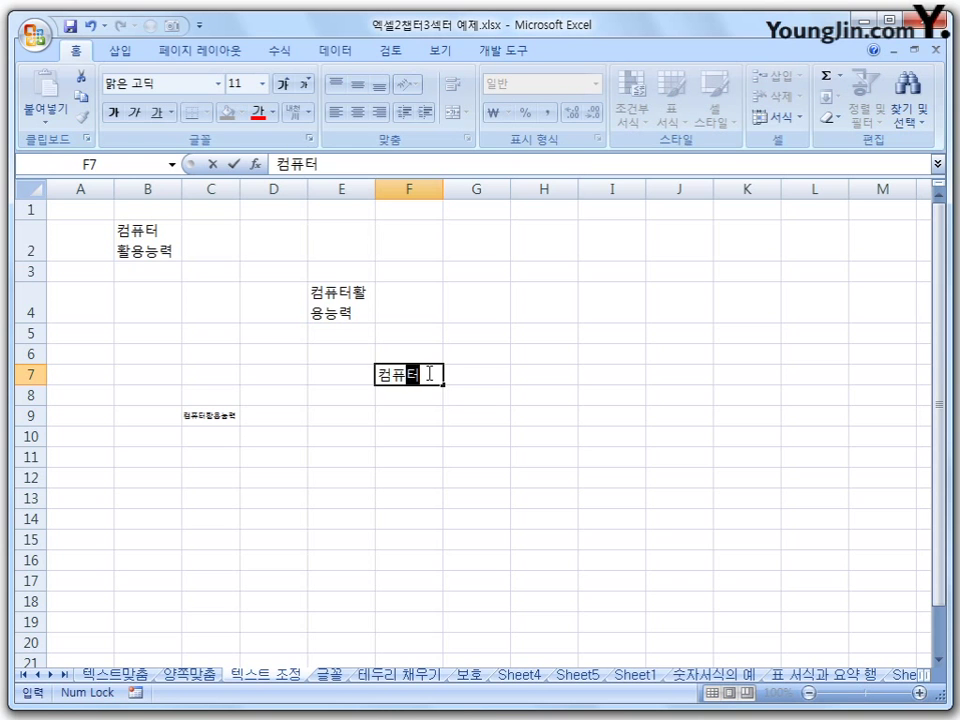
{"action": "key", "text": "Return"}
Merge the range F7:I11 with the 셀 병합 option
{"action": "left_click_drag", "start_coordinate": [427, 373], "coordinate": [632, 463]}
{"action": "right_click", "coordinate": [511, 397]}
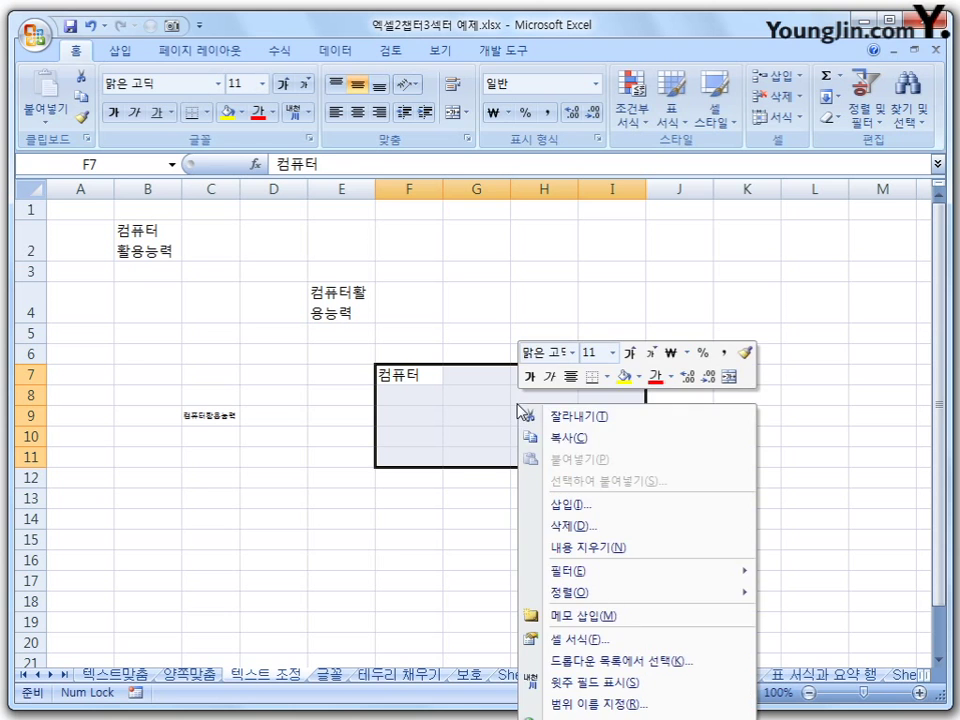
{"action": "left_click", "coordinate": [600, 634]}
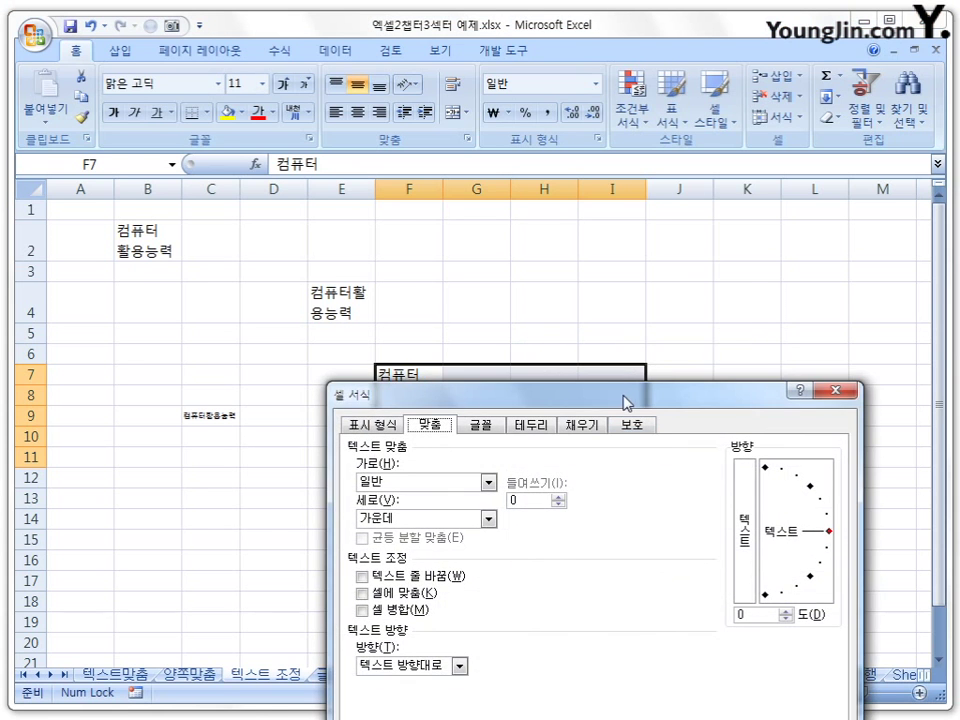
{"action": "left_click_drag", "start_coordinate": [623, 400], "coordinate": [741, 212]}
{"action": "left_click", "coordinate": [516, 436]}
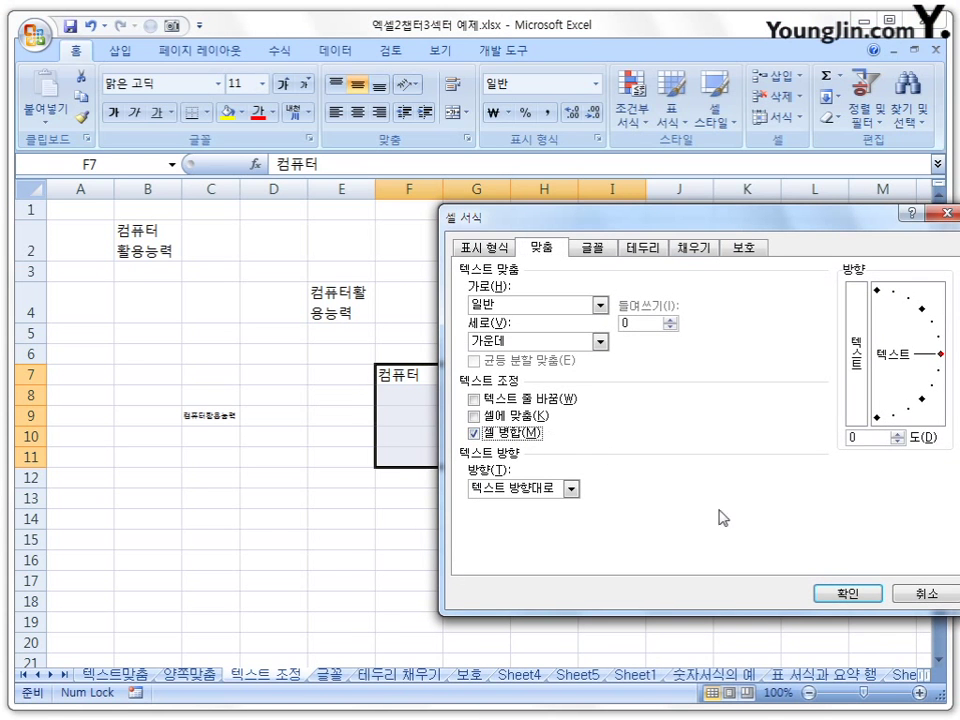
{"action": "left_click", "coordinate": [848, 593]}
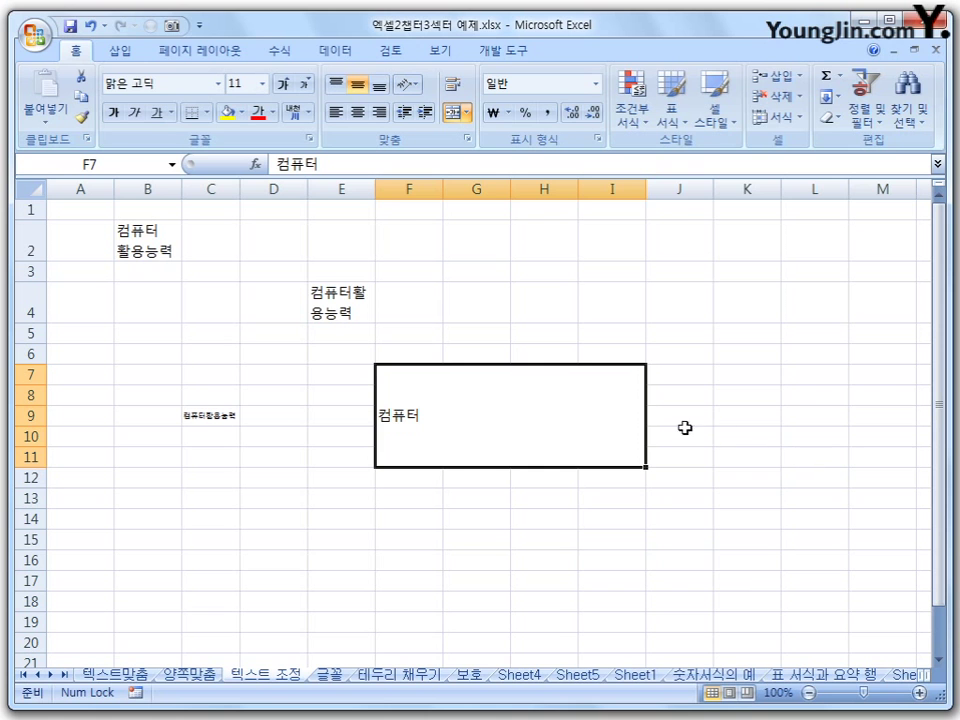
Unmerge F7:I11 again so 컴퓨터 sits alone in F7
{"action": "right_click", "coordinate": [538, 404]}
{"action": "left_click", "coordinate": [622, 642]}
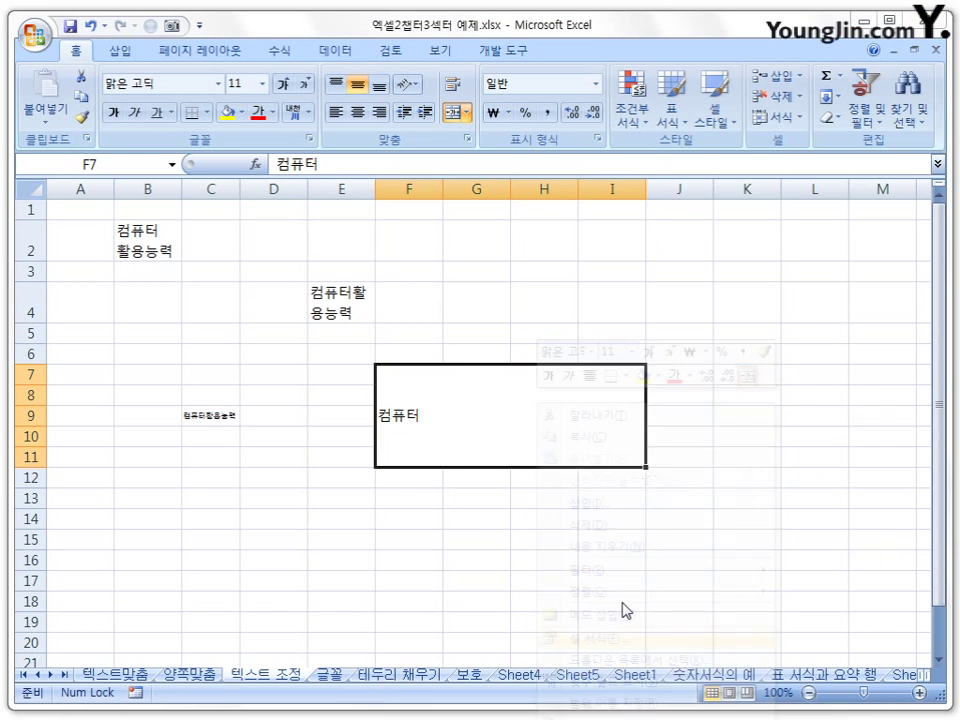
{"action": "left_click_drag", "start_coordinate": [527, 405], "coordinate": [536, 249]}
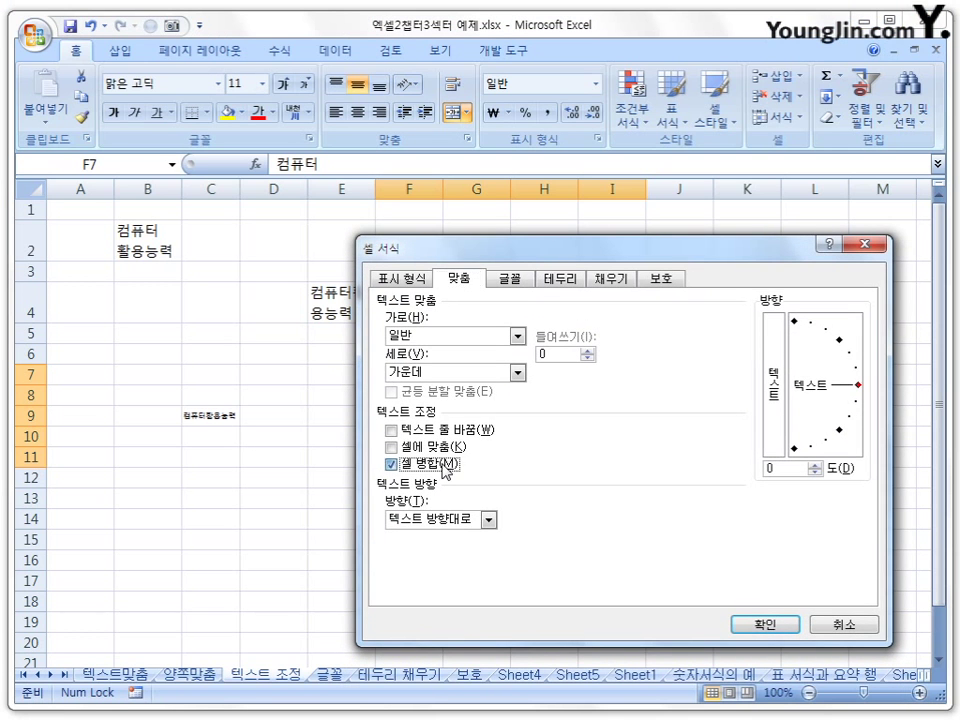
{"action": "left_click", "coordinate": [392, 464]}
{"action": "left_click", "coordinate": [764, 624]}
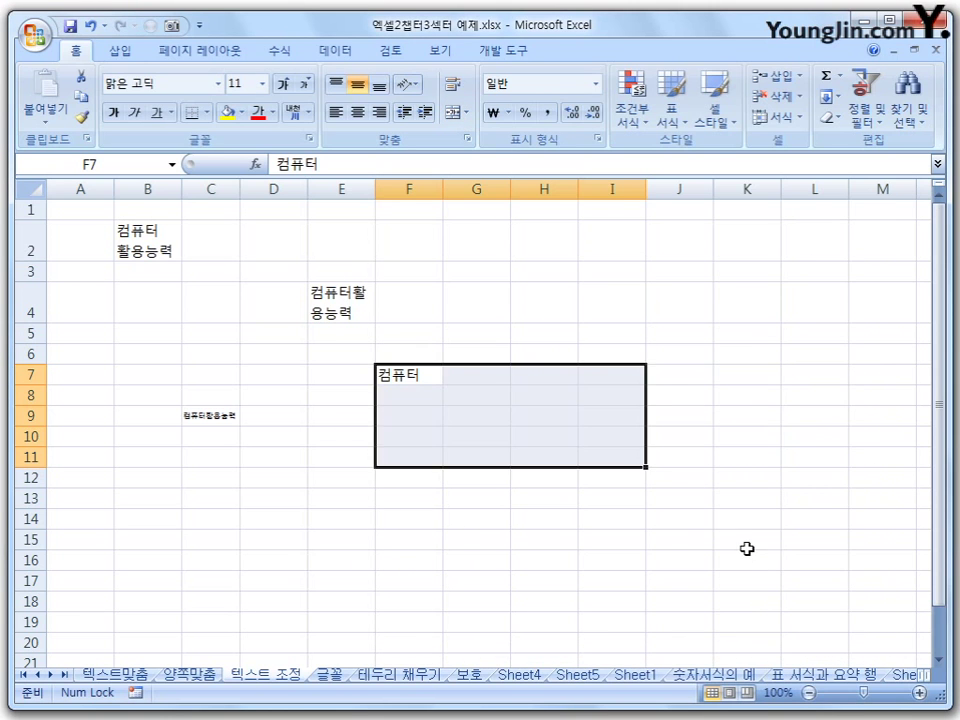
{"action": "left_click", "coordinate": [747, 548]}
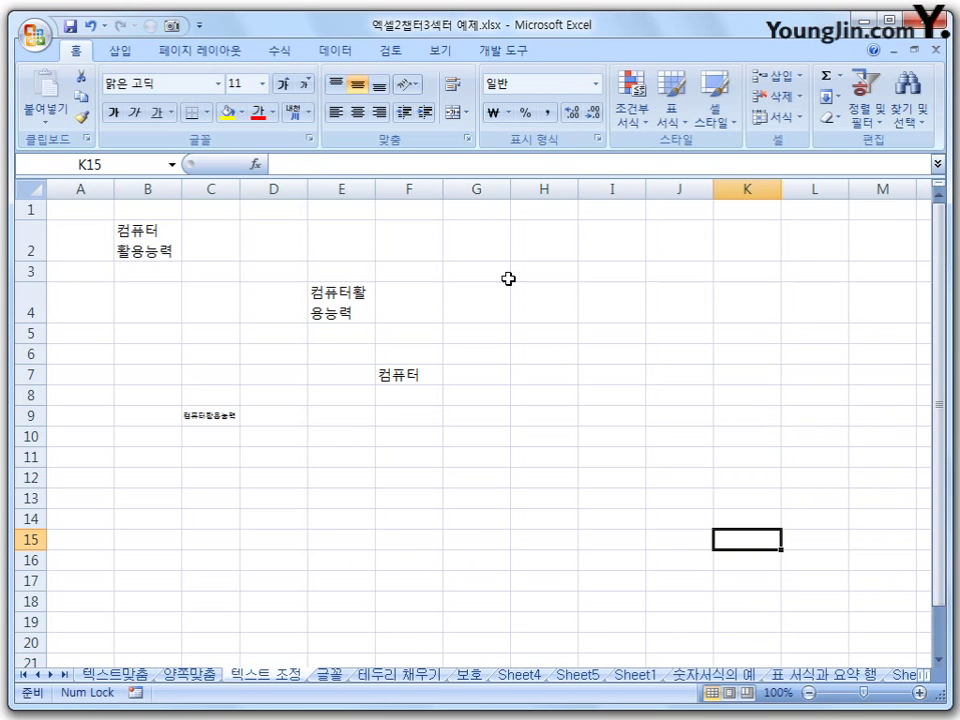
Rotate F7's 컴퓨터 text to 45 degrees using the 방향 setting
{"action": "left_click", "coordinate": [393, 377]}
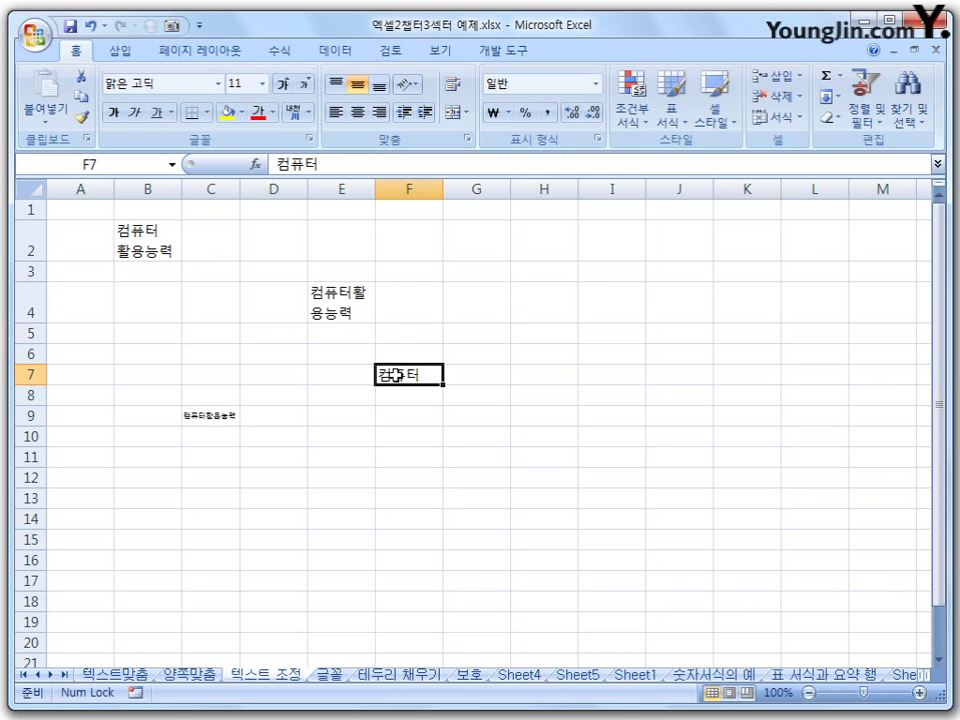
{"action": "right_click", "coordinate": [395, 377]}
{"action": "left_click", "coordinate": [490, 611]}
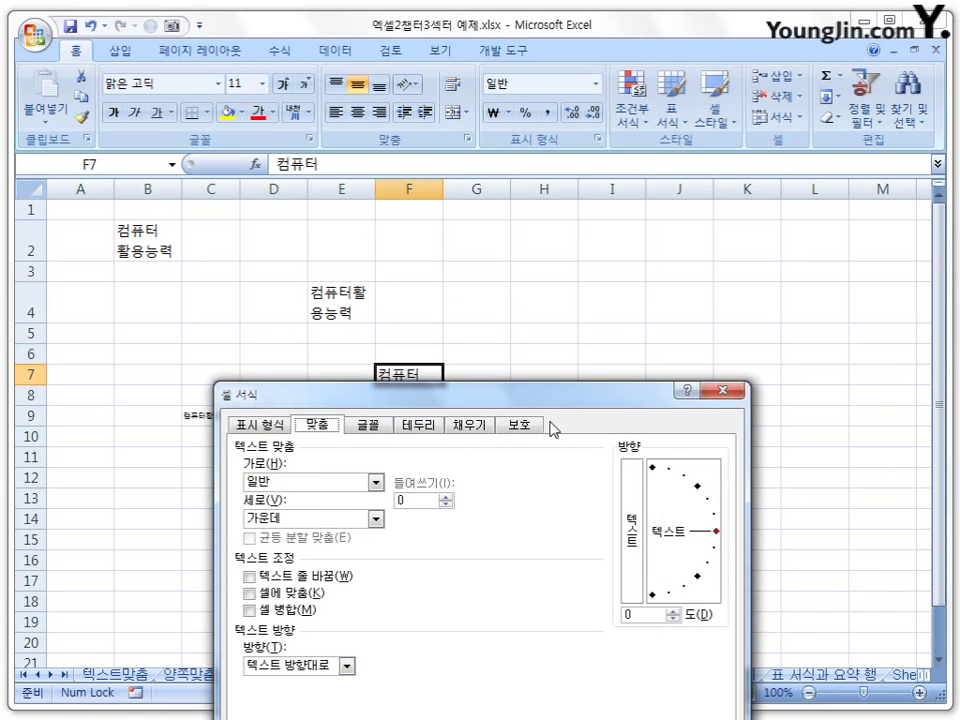
{"action": "left_click_drag", "start_coordinate": [555, 400], "coordinate": [605, 226]}
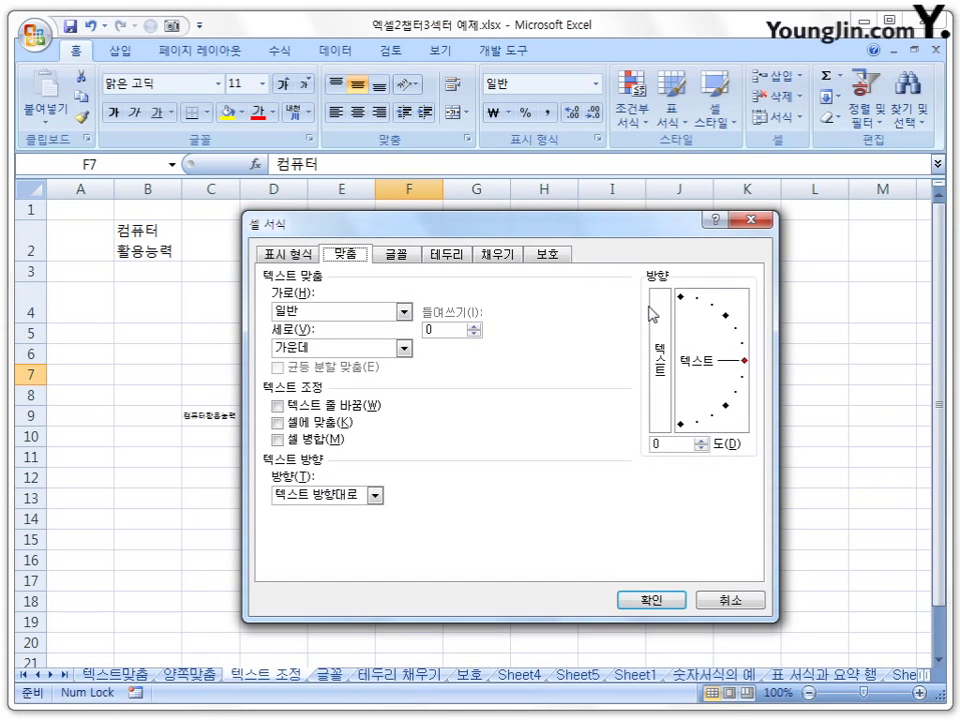
{"action": "left_click", "coordinate": [710, 366]}
{"action": "left_click_drag", "start_coordinate": [710, 366], "coordinate": [740, 310]}
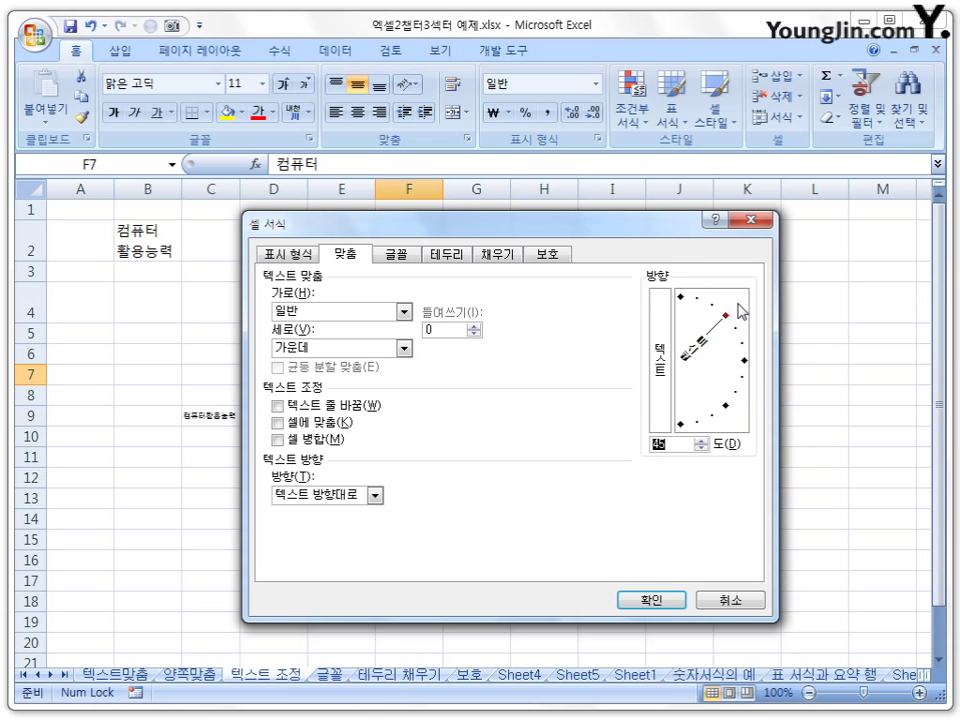
{"action": "left_click", "coordinate": [671, 598]}
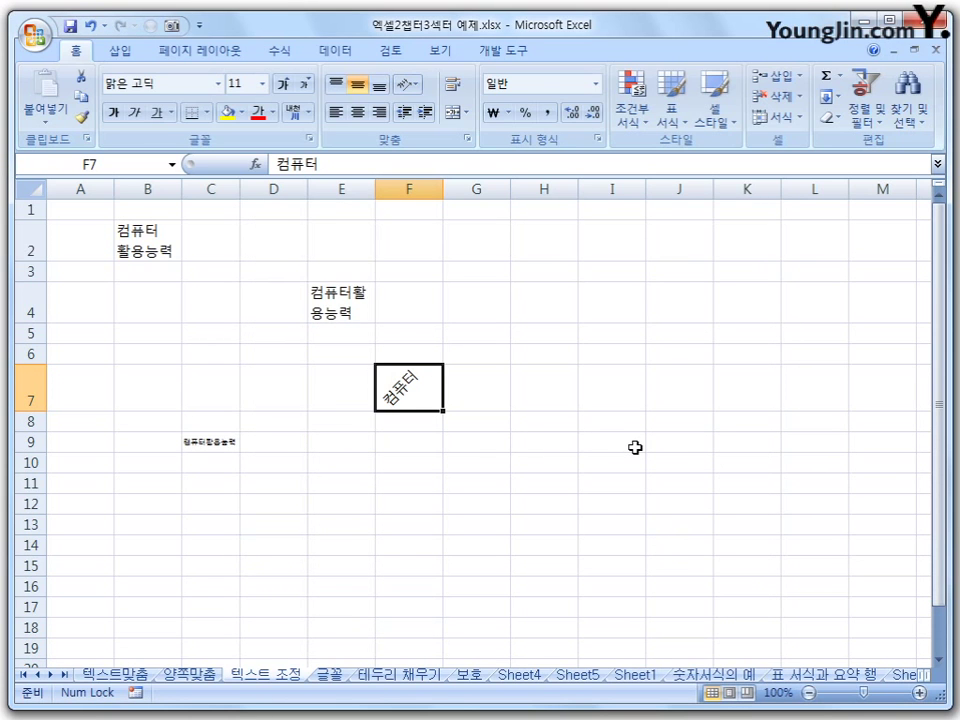
Set cell I2 to vertically stacked text orientation
{"action": "left_click", "coordinate": [601, 238]}
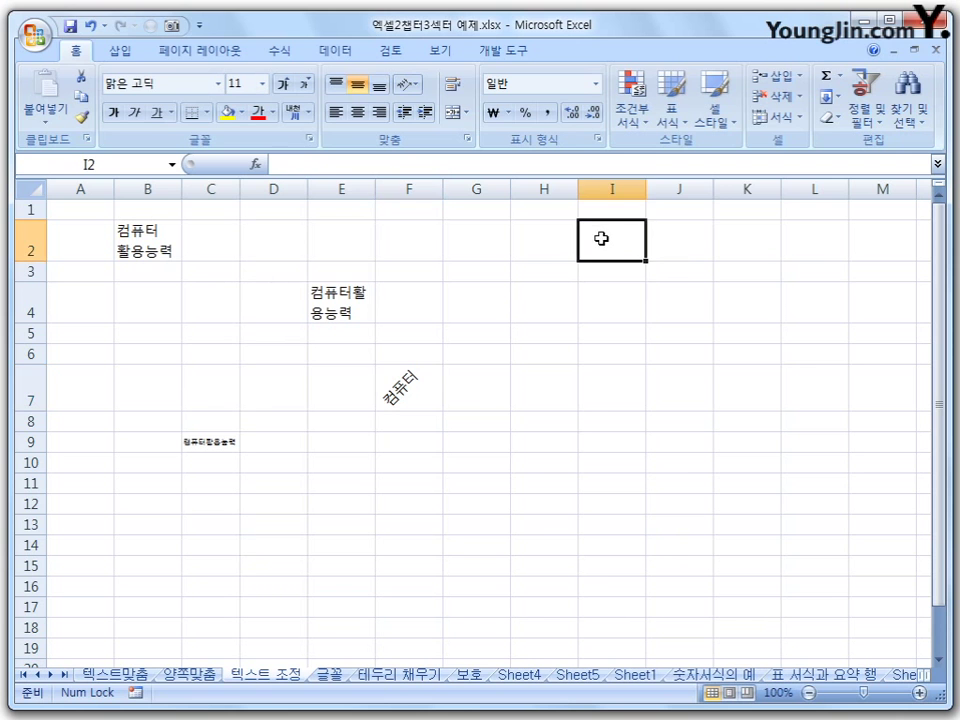
{"action": "right_click", "coordinate": [604, 239]}
{"action": "left_click", "coordinate": [630, 474]}
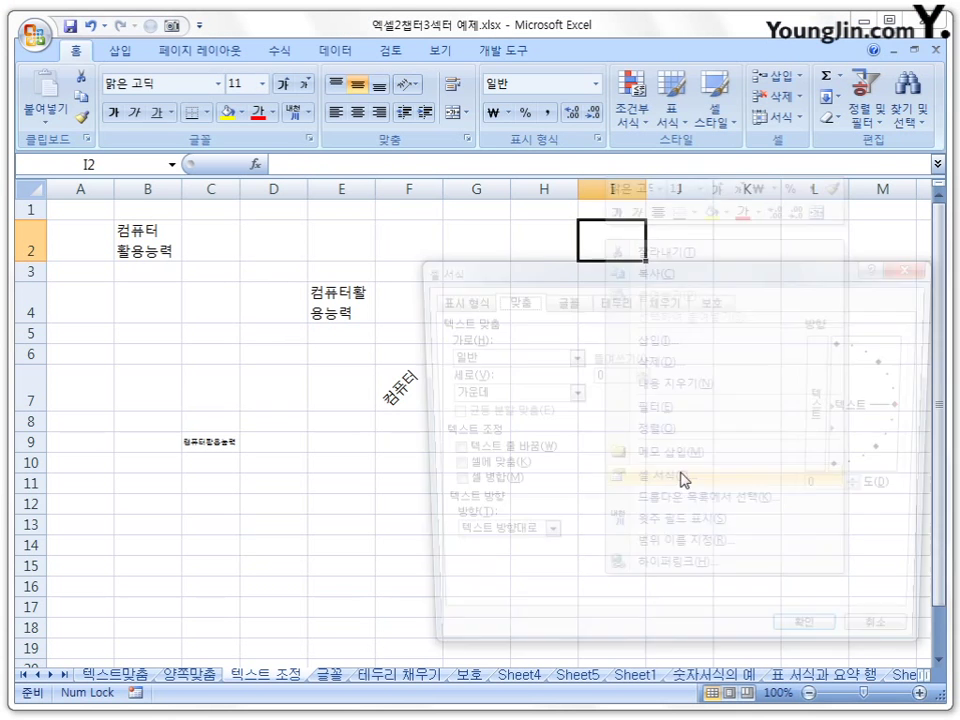
{"action": "left_click_drag", "start_coordinate": [655, 268], "coordinate": [330, 190]}
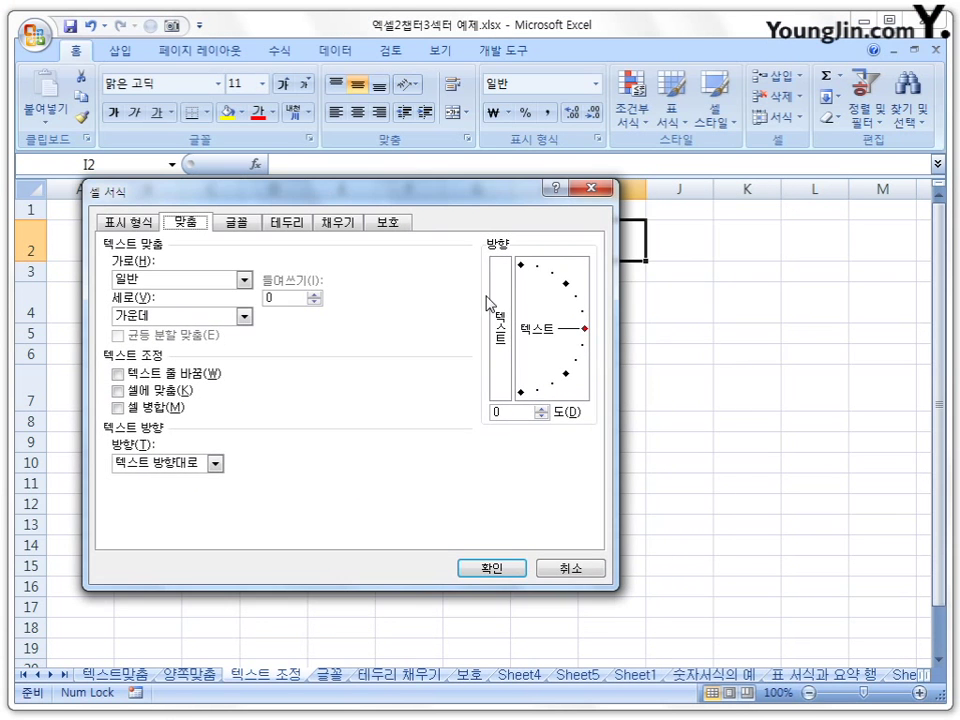
{"action": "left_click", "coordinate": [502, 322]}
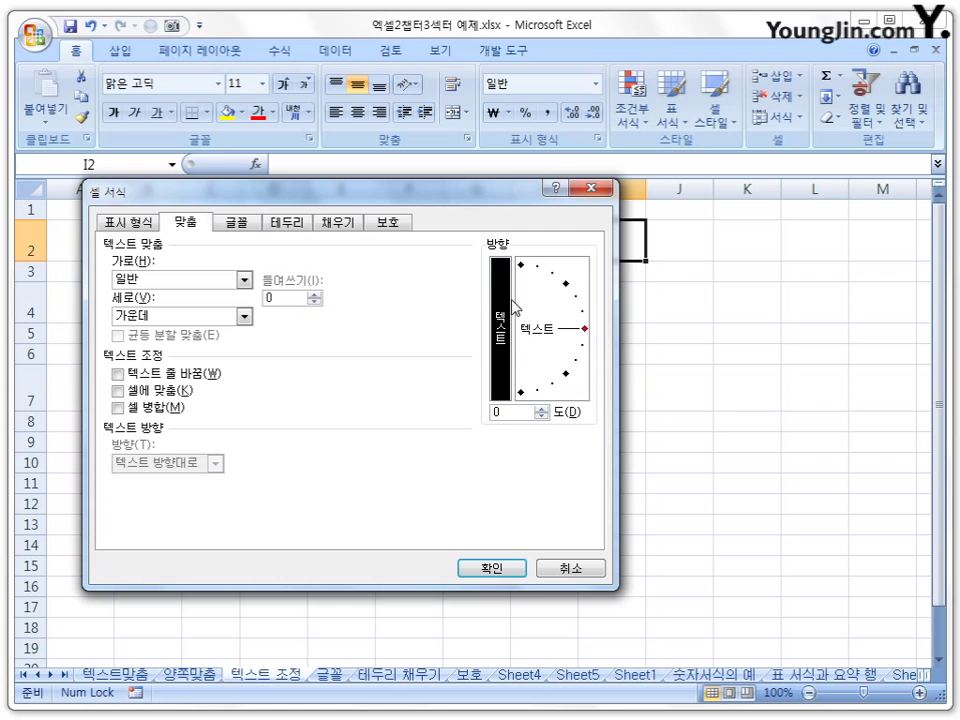
Enter 컴퓨터 in I2 so it reads one character per line
{"action": "left_click", "coordinate": [514, 569]}
{"action": "type", "text": "ㅋ"}
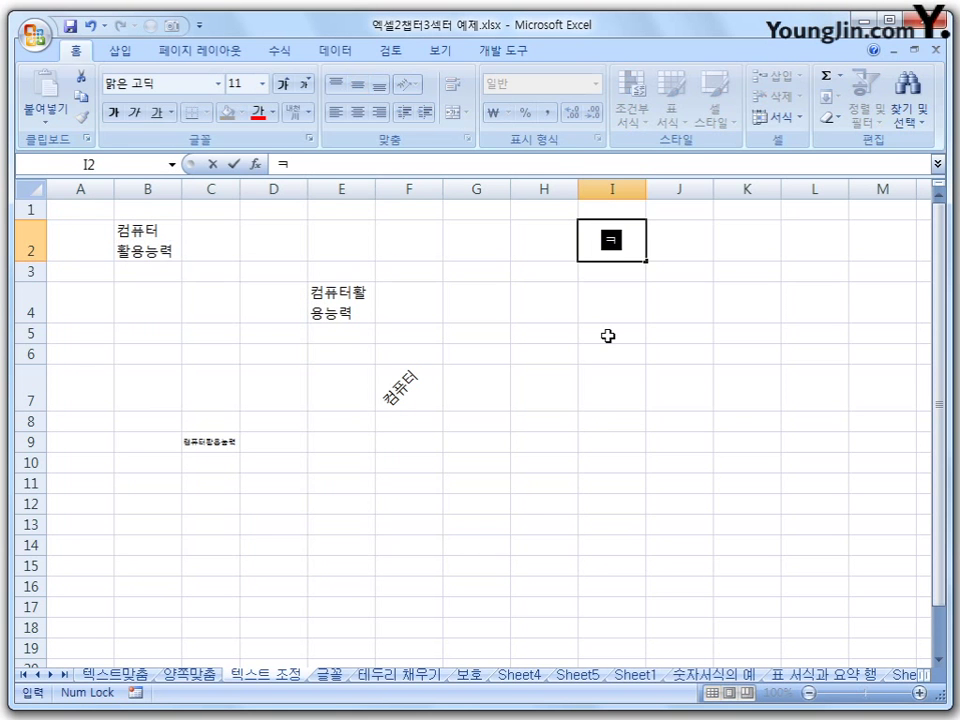
{"action": "type", "text": "퓨터"}
{"action": "key", "text": "Return"}
{"action": "key", "text": "Return"}
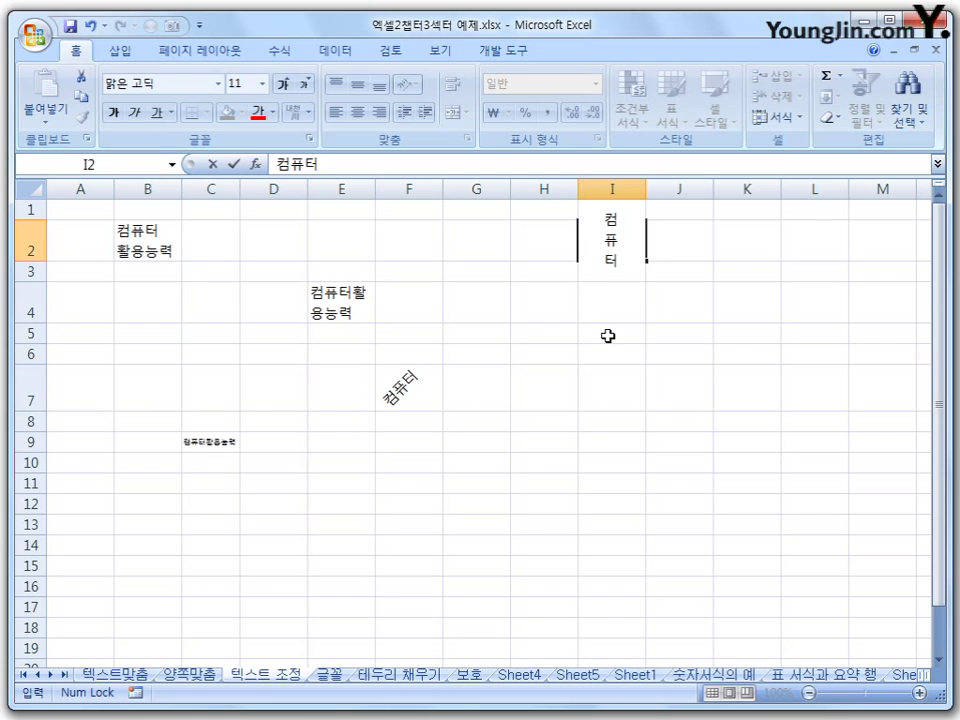
{"action": "left_click", "coordinate": [620, 260]}
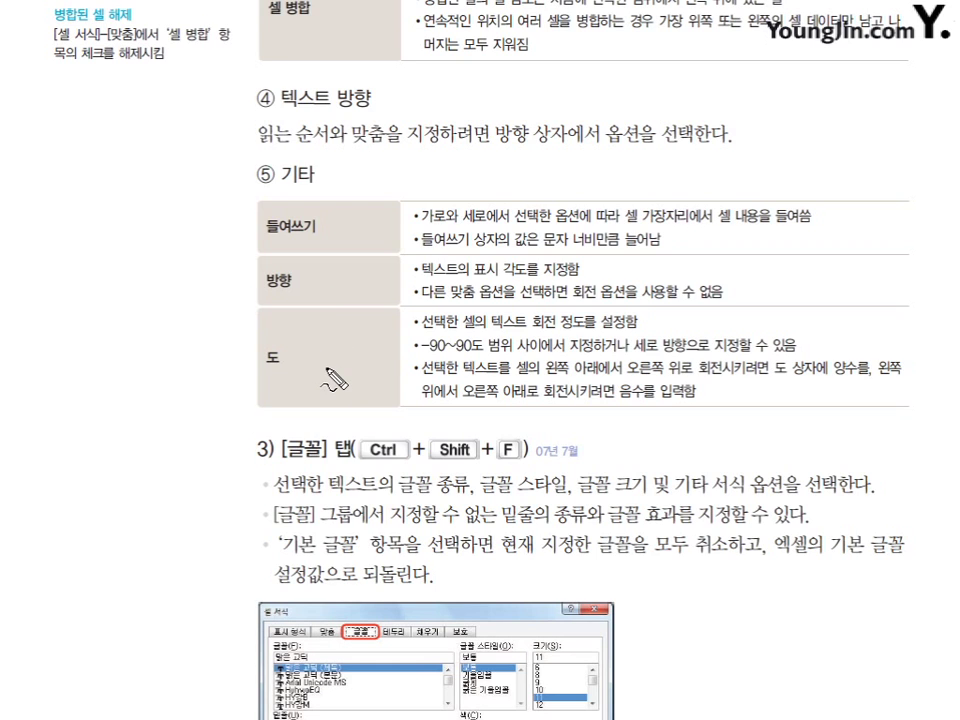
Mark the −90~90도 range in the textbook, then scroll to section 3) [글꼴] 탭
{"action": "mouse_move", "coordinate": [425, 351]}
{"action": "left_mouse_down"}
{"action": "mouse_move", "coordinate": [462, 354]}
{"action": "mouse_move", "coordinate": [377, 349]}
{"action": "mouse_move", "coordinate": [398, 336]}
{"action": "left_mouse_up"}
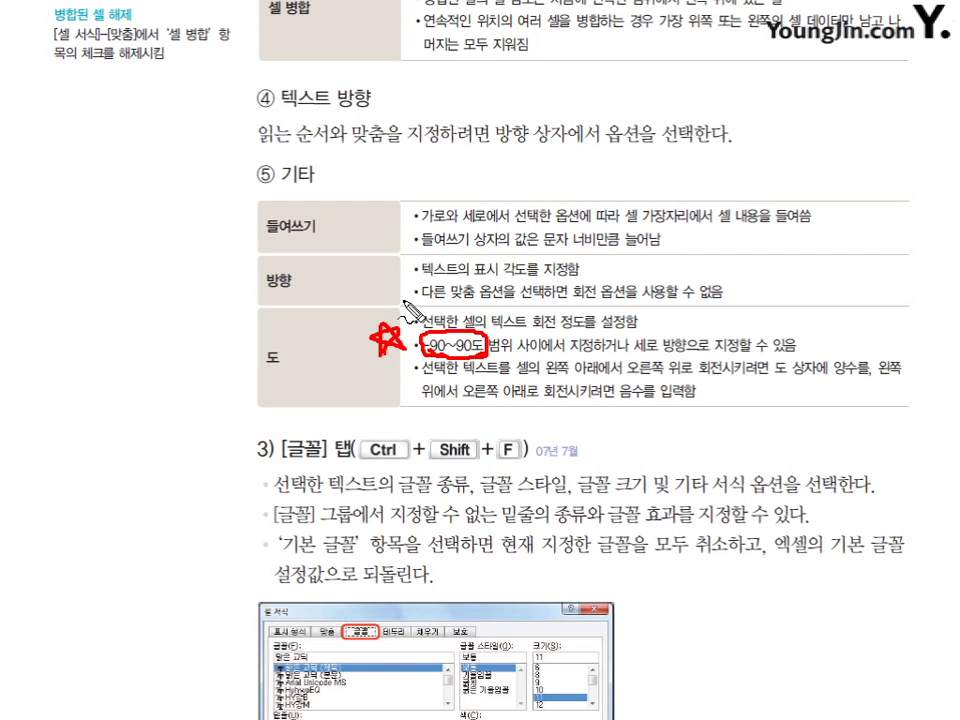
{"action": "key", "text": "Escape"}
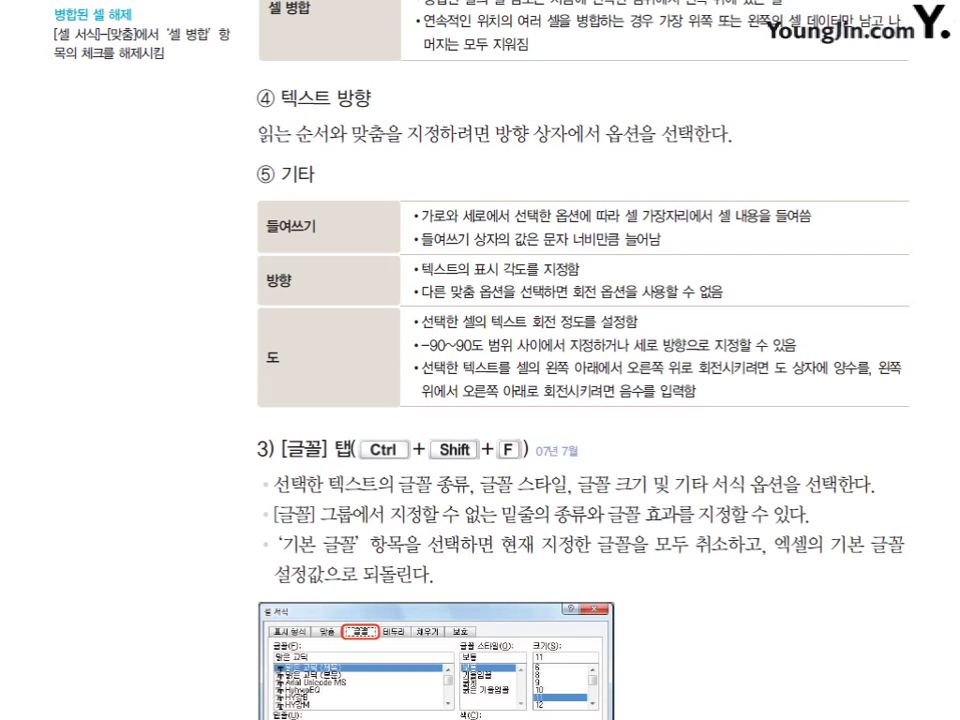
{"action": "scroll", "coordinate": [480, 360], "scroll_direction": "down", "scroll_amount": 5}
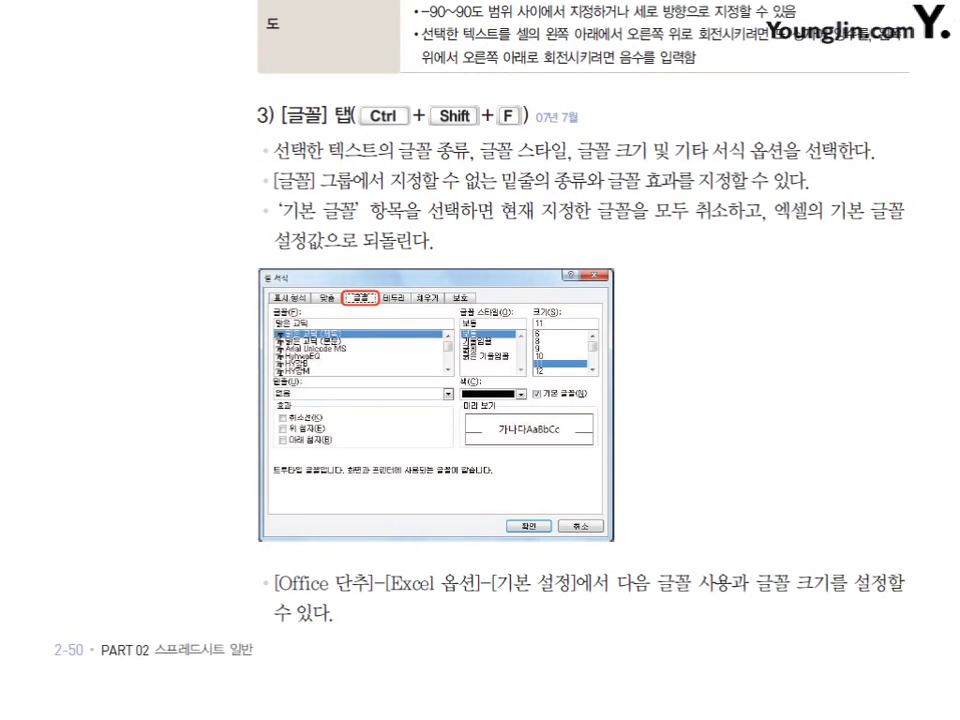
Annotate the Ctrl+Shift+F shortcut and [글꼴] heading, clear the marks, return to Excel
{"action": "key", "text": "ctrl+2"}
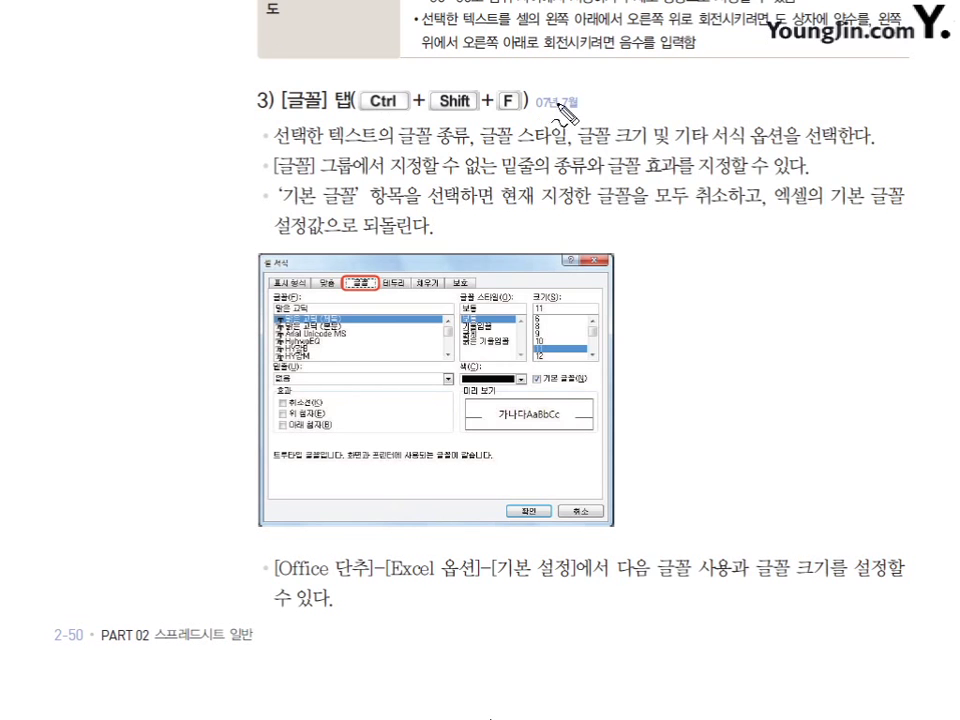
{"action": "mouse_move", "coordinate": [527, 99]}
{"action": "left_mouse_down"}
{"action": "mouse_move", "coordinate": [499, 108]}
{"action": "mouse_move", "coordinate": [520, 97]}
{"action": "left_mouse_up"}
{"action": "mouse_move", "coordinate": [583, 82]}
{"action": "left_mouse_down"}
{"action": "mouse_move", "coordinate": [565, 125]}
{"action": "mouse_move", "coordinate": [584, 98]}
{"action": "mouse_move", "coordinate": [624, 112]}
{"action": "mouse_move", "coordinate": [632, 96]}
{"action": "left_mouse_up"}
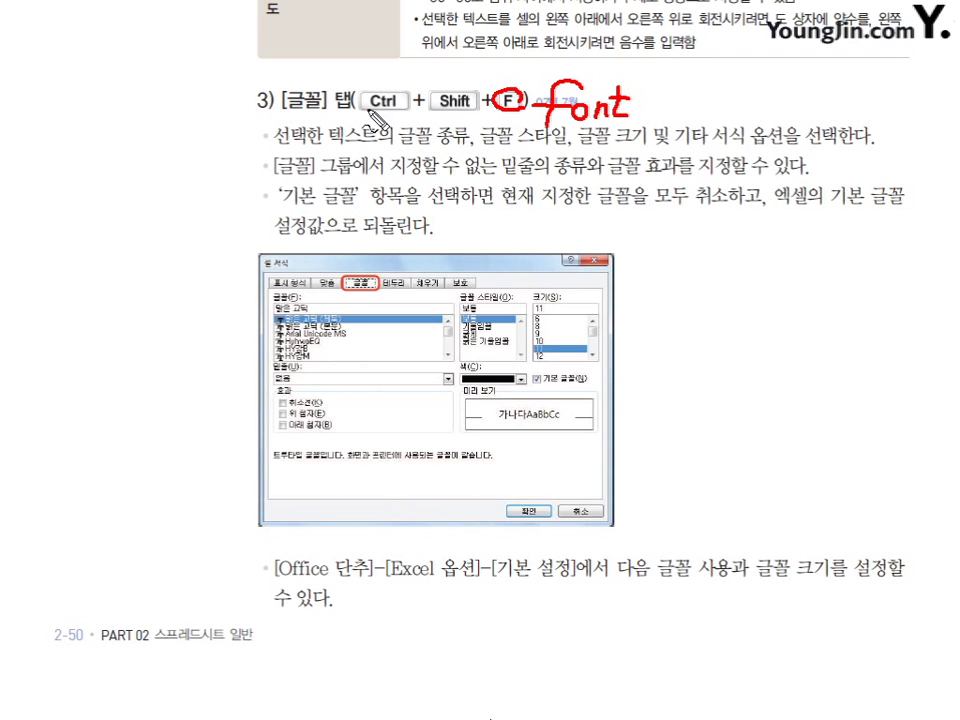
{"action": "left_click_drag", "start_coordinate": [365, 106], "coordinate": [421, 104]}
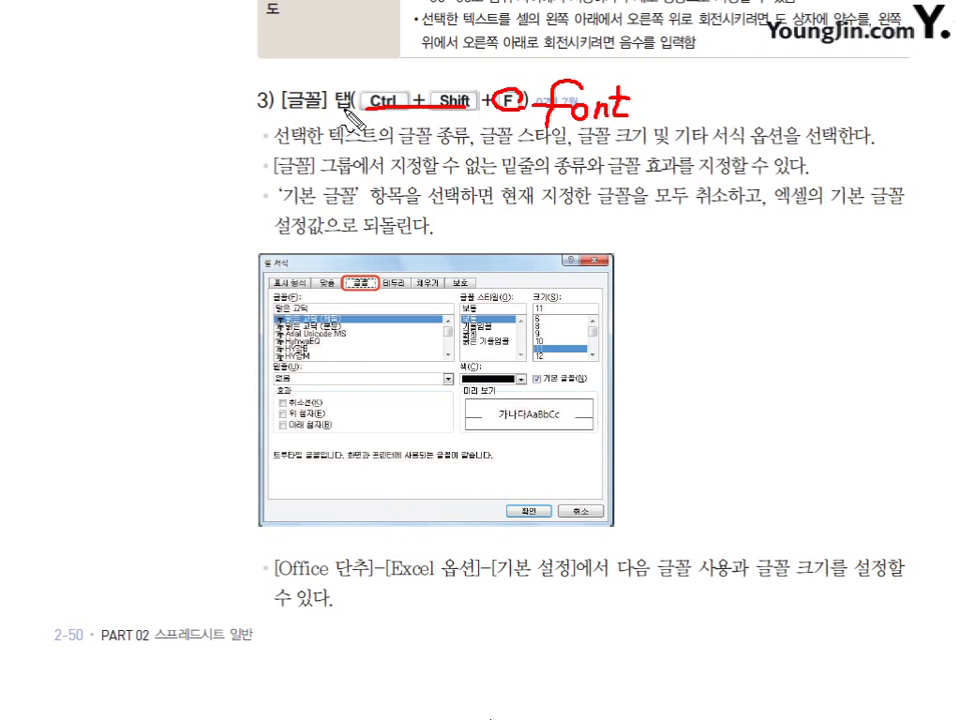
{"action": "mouse_move", "coordinate": [336, 100]}
{"action": "left_mouse_down"}
{"action": "mouse_move", "coordinate": [286, 101]}
{"action": "mouse_move", "coordinate": [339, 88]}
{"action": "left_mouse_up"}
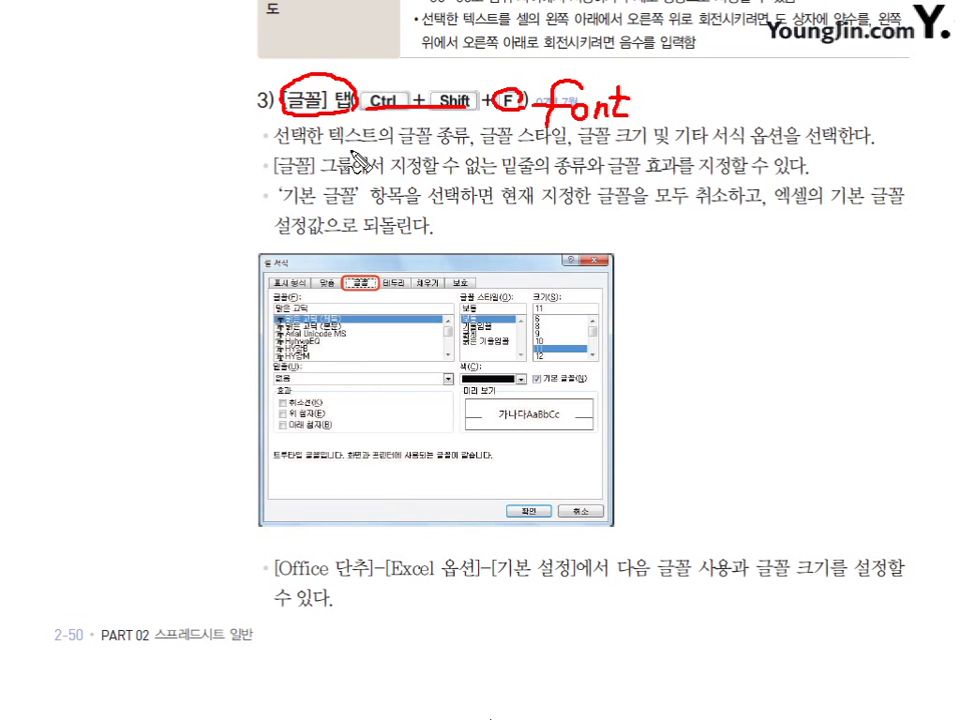
{"action": "key", "text": "Escape"}
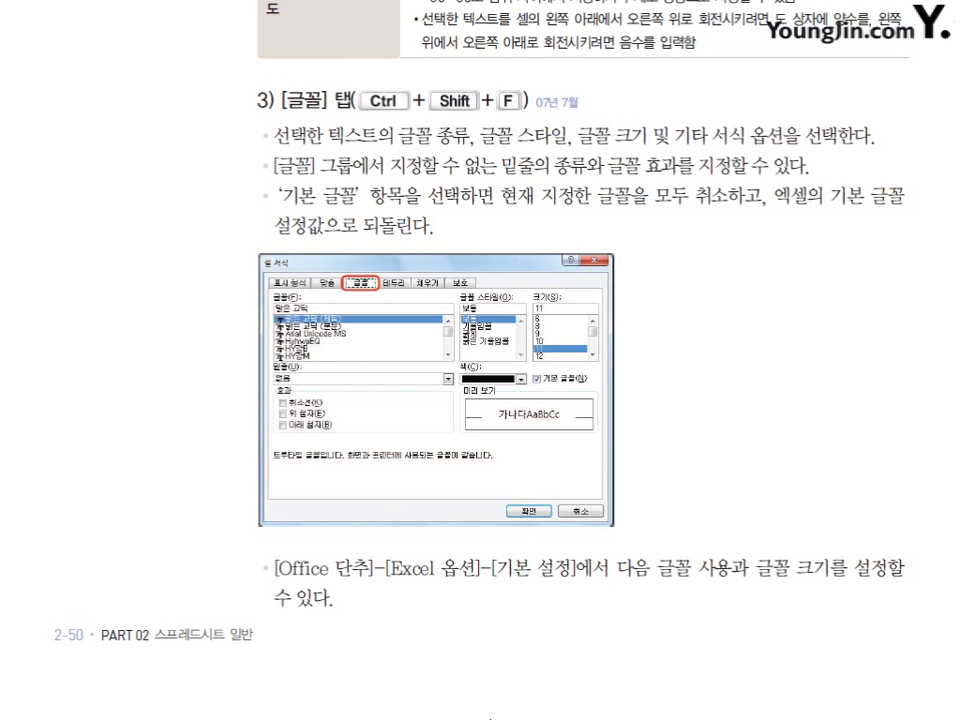
{"action": "key", "text": "alt+Tab"}
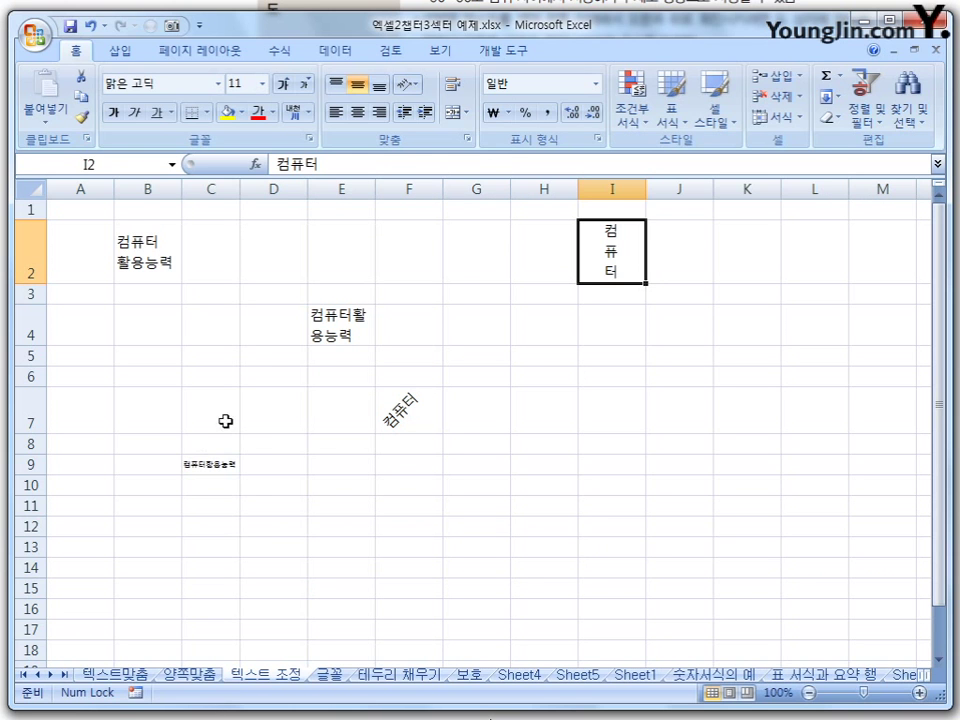
Switch to the 글꼴 sheet and preview the Font dialog and font list without changes
{"action": "left_click", "coordinate": [338, 674]}
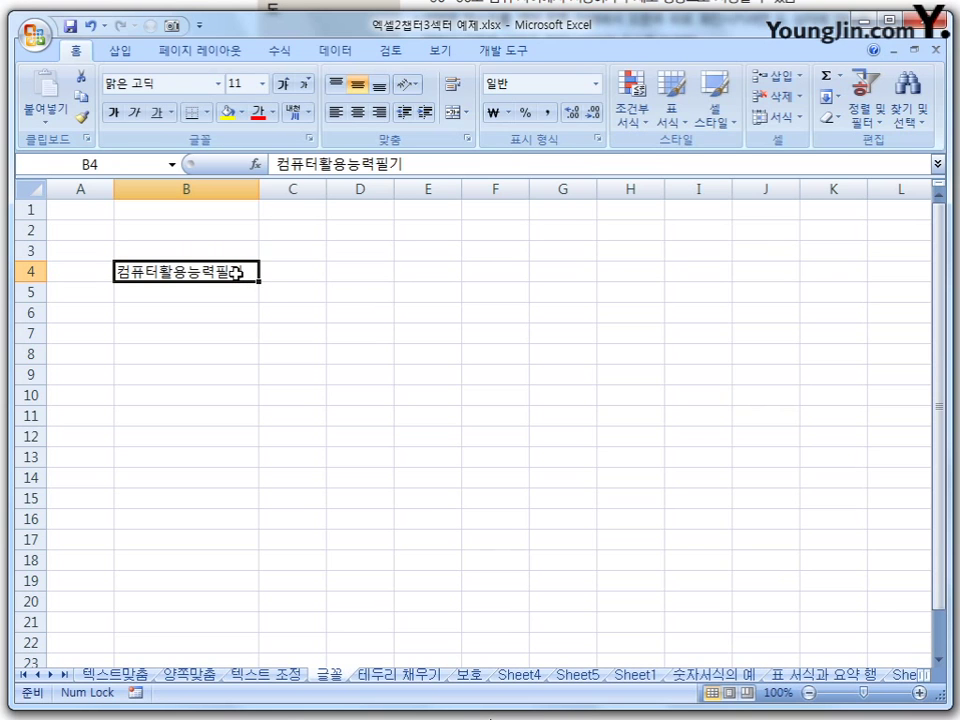
{"action": "left_click", "coordinate": [311, 140]}
{"action": "left_click", "coordinate": [697, 573]}
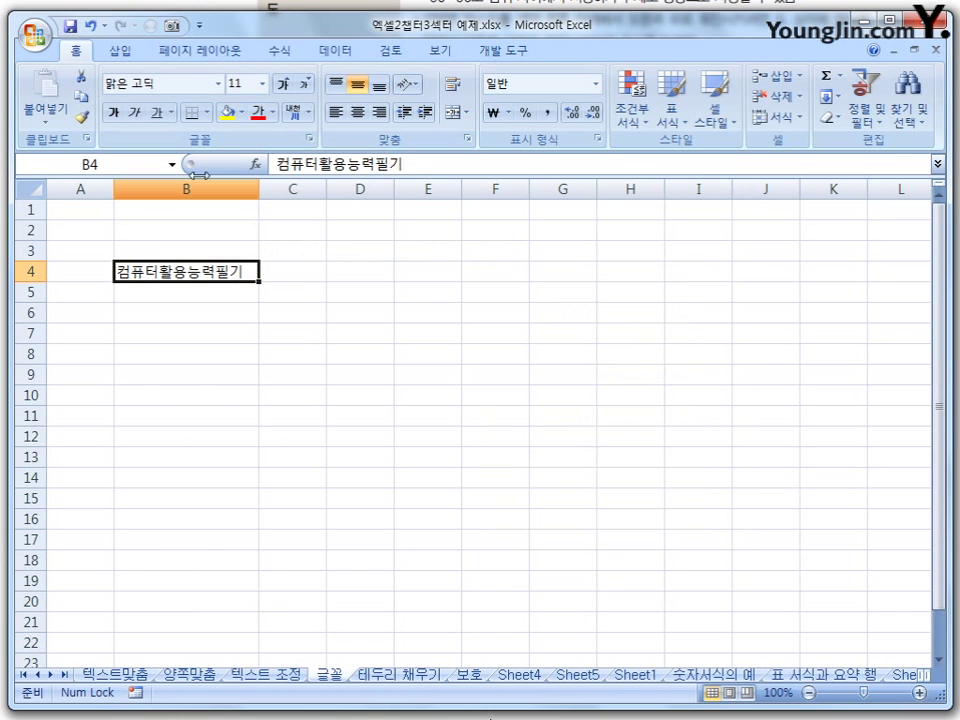
{"action": "left_click", "coordinate": [218, 84]}
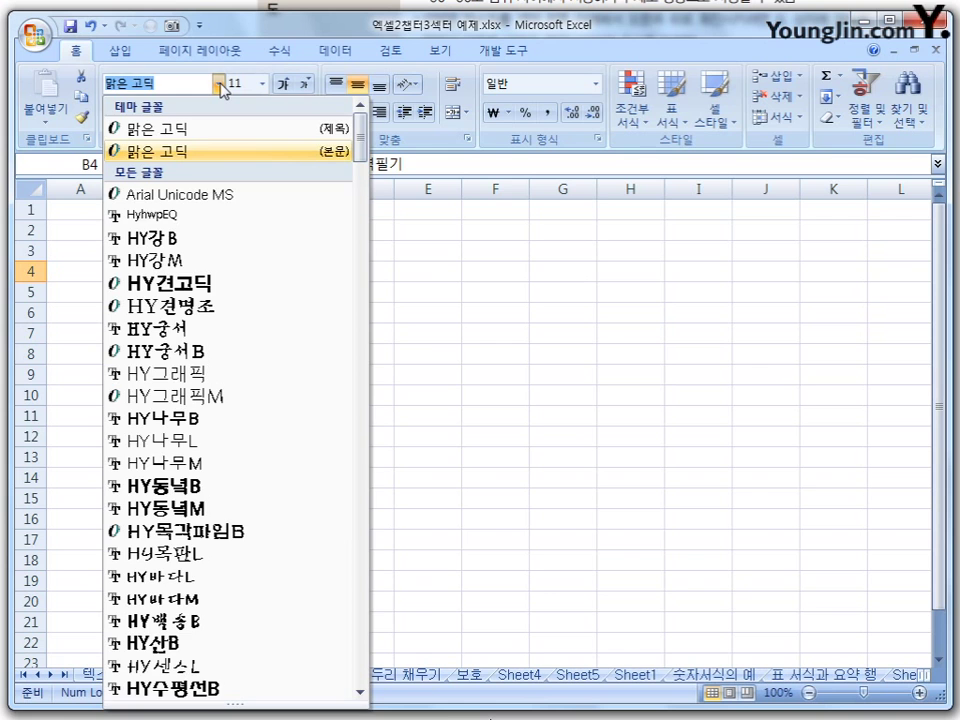
{"action": "left_click", "coordinate": [220, 85]}
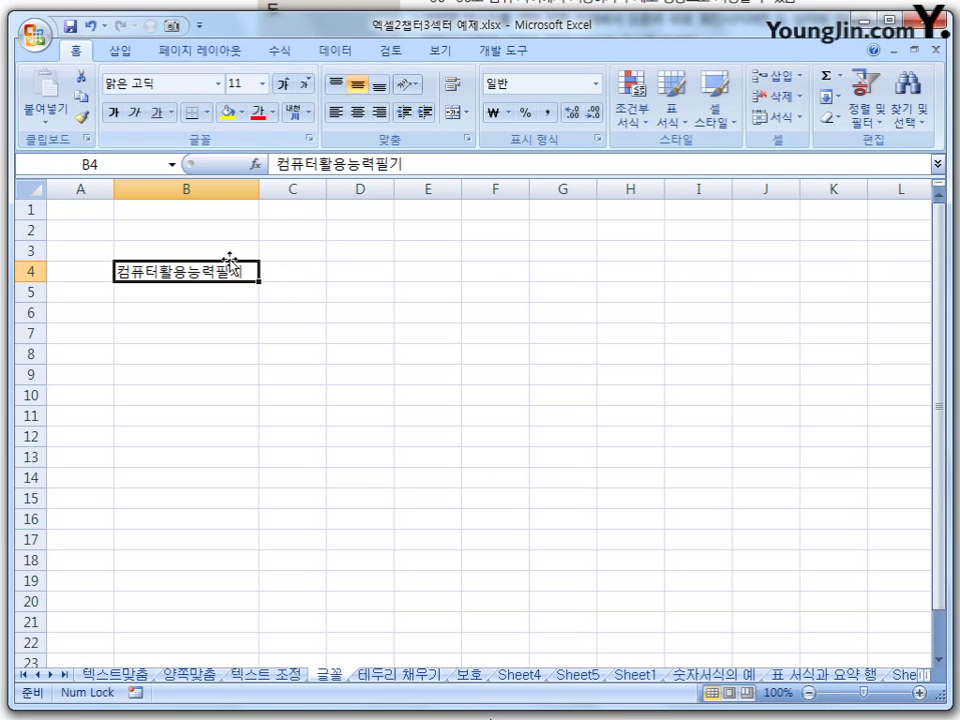
In B4's font settings choose 굵게, size 16 and red colour
{"action": "left_click", "coordinate": [308, 139]}
{"action": "left_click_drag", "start_coordinate": [476, 203], "coordinate": [552, 224]}
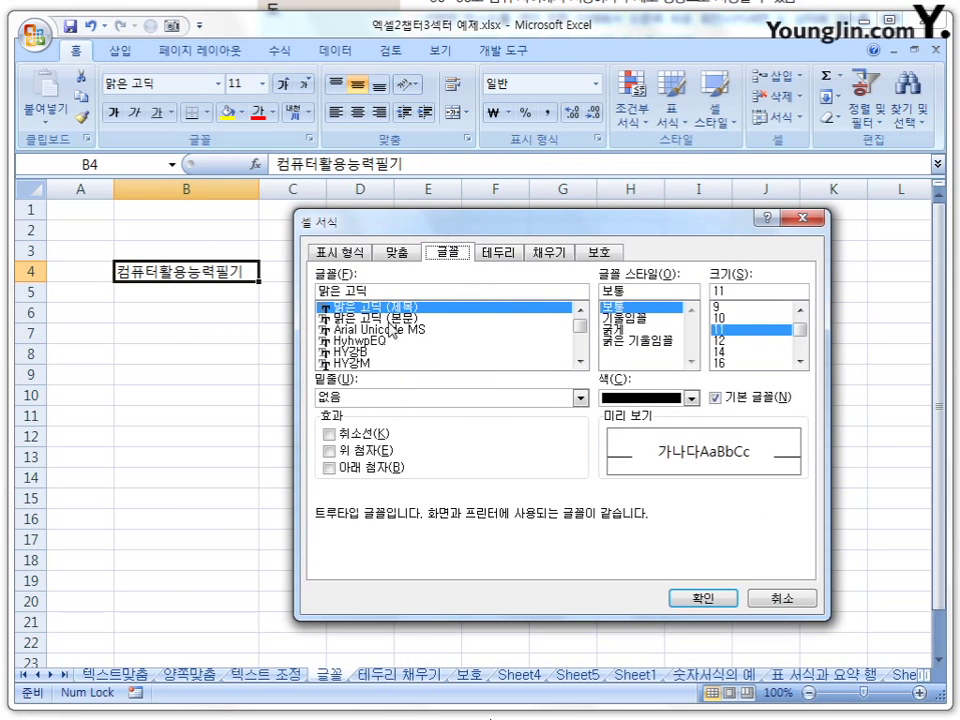
{"action": "left_click", "coordinate": [626, 318]}
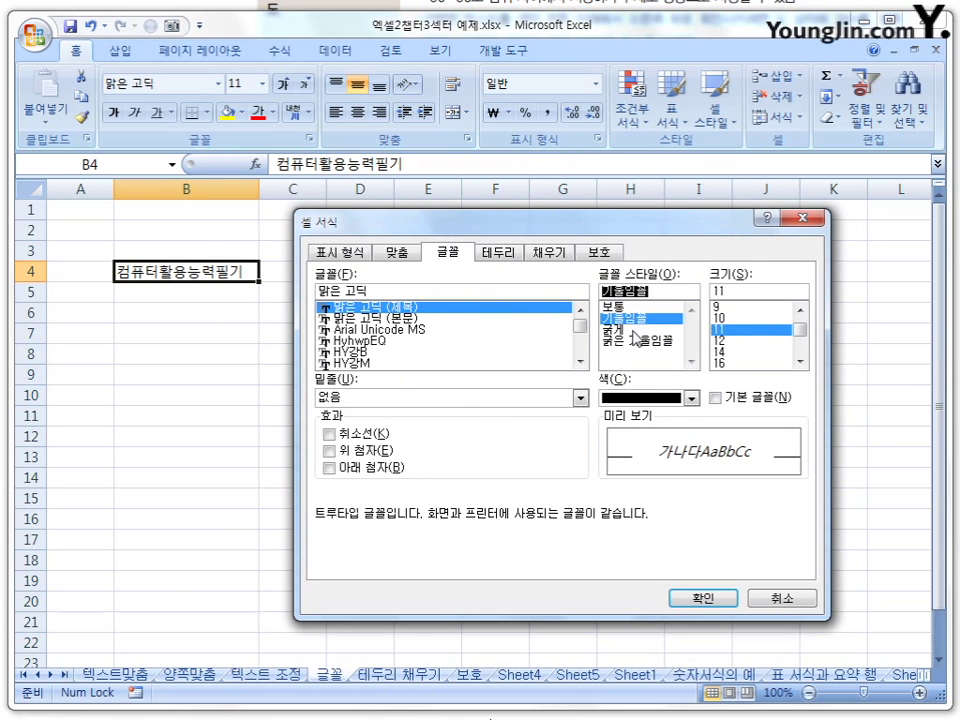
{"action": "left_click", "coordinate": [631, 329]}
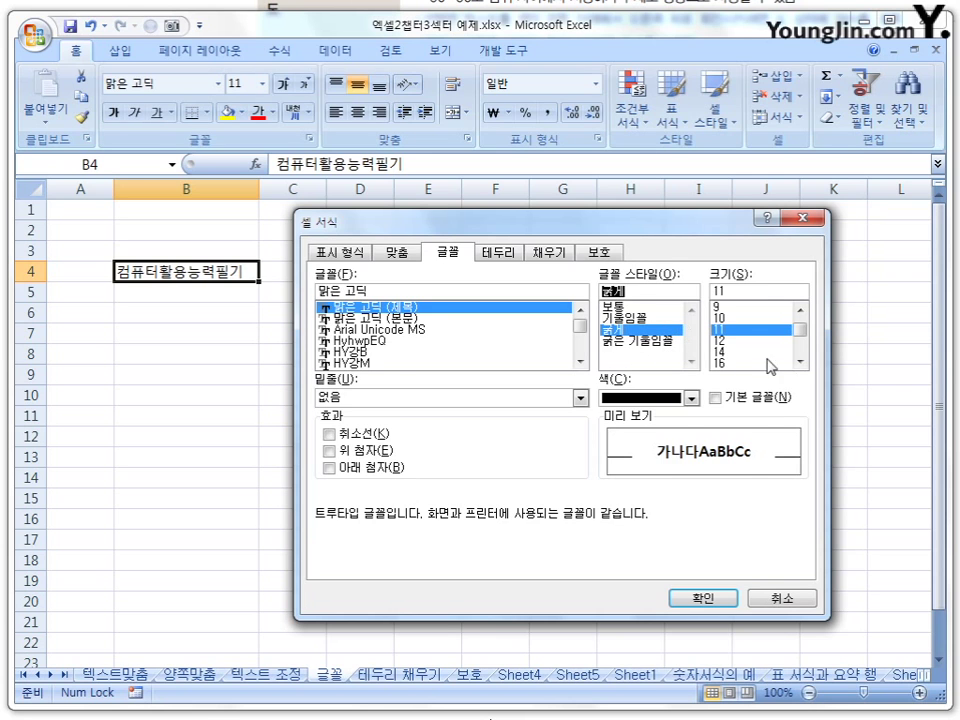
{"action": "left_click", "coordinate": [724, 363]}
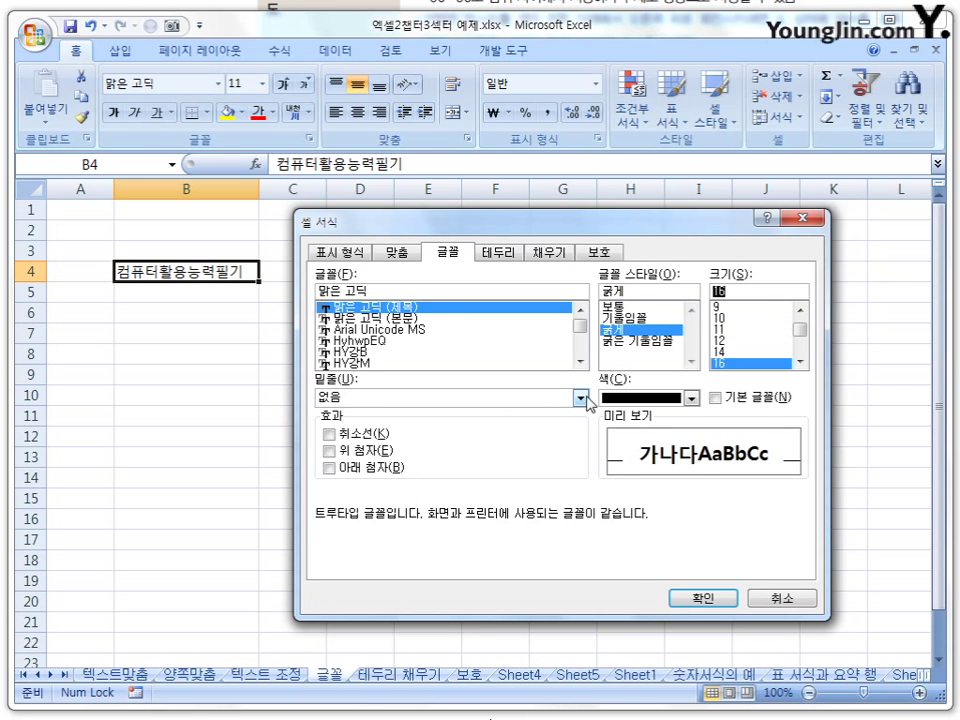
{"action": "left_click", "coordinate": [690, 398]}
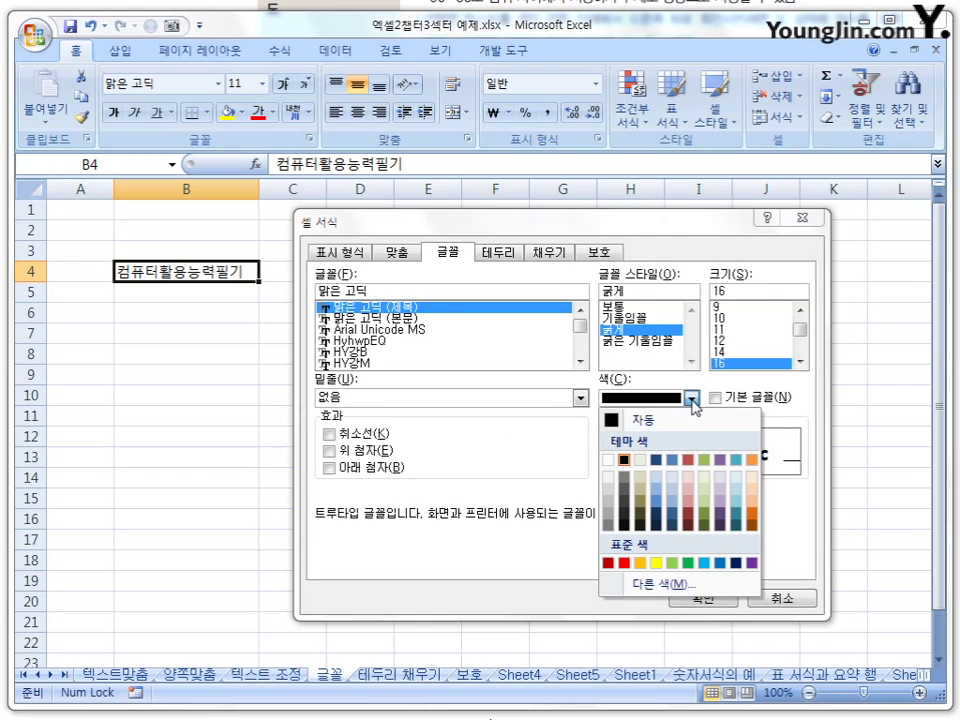
{"action": "left_click", "coordinate": [624, 563]}
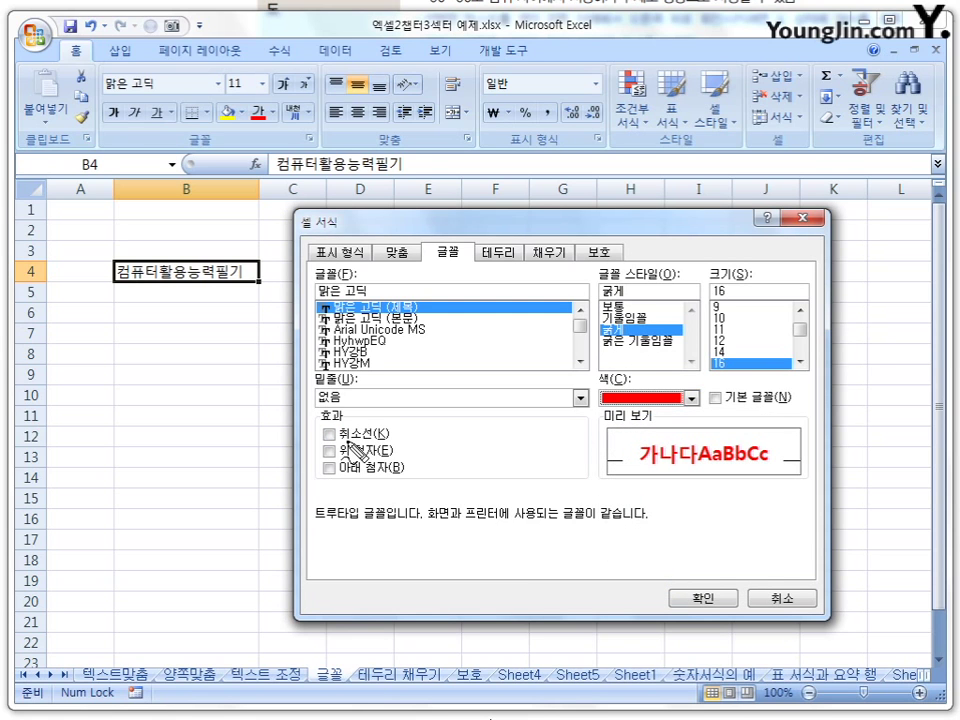
Sketch superscript and H2O subscript examples, clear them, and apply the font settings
{"action": "mouse_move", "coordinate": [388, 448]}
{"action": "left_mouse_down"}
{"action": "mouse_move", "coordinate": [456, 424]}
{"action": "mouse_move", "coordinate": [488, 424]}
{"action": "mouse_move", "coordinate": [503, 437]}
{"action": "left_mouse_up"}
{"action": "mouse_move", "coordinate": [508, 388]}
{"action": "left_mouse_down"}
{"action": "mouse_move", "coordinate": [522, 405]}
{"action": "mouse_move", "coordinate": [510, 398]}
{"action": "mouse_move", "coordinate": [530, 400]}
{"action": "mouse_move", "coordinate": [530, 414]}
{"action": "left_mouse_up"}
{"action": "mouse_move", "coordinate": [395, 468]}
{"action": "left_mouse_down"}
{"action": "mouse_move", "coordinate": [437, 496]}
{"action": "mouse_move", "coordinate": [462, 486]}
{"action": "mouse_move", "coordinate": [503, 506]}
{"action": "mouse_move", "coordinate": [544, 508]}
{"action": "mouse_move", "coordinate": [514, 531]}
{"action": "left_mouse_up"}
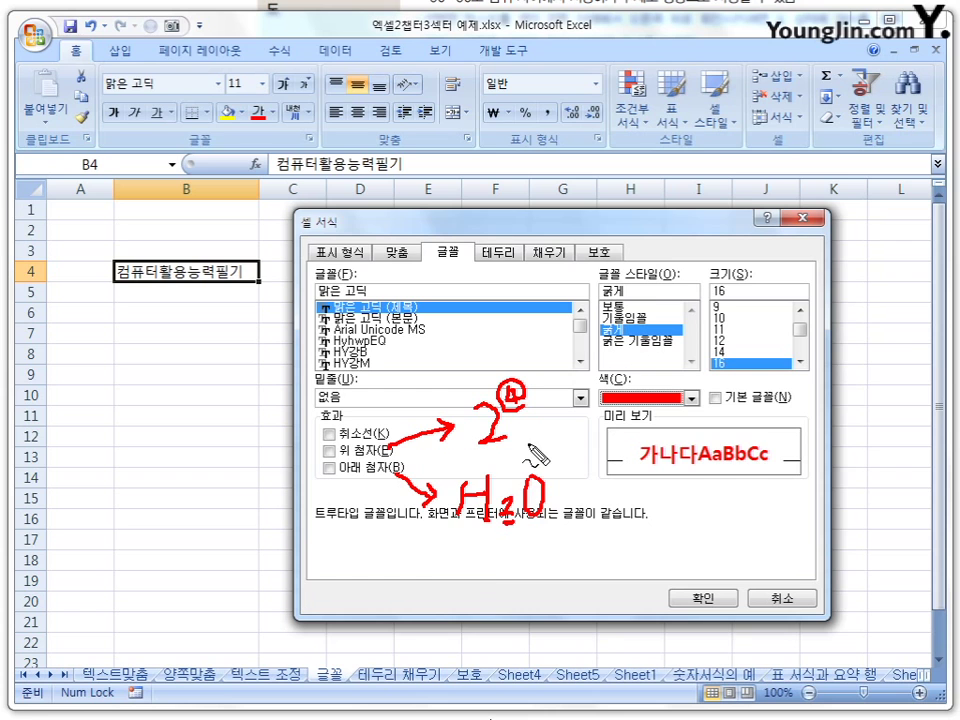
{"action": "key", "text": "Escape"}
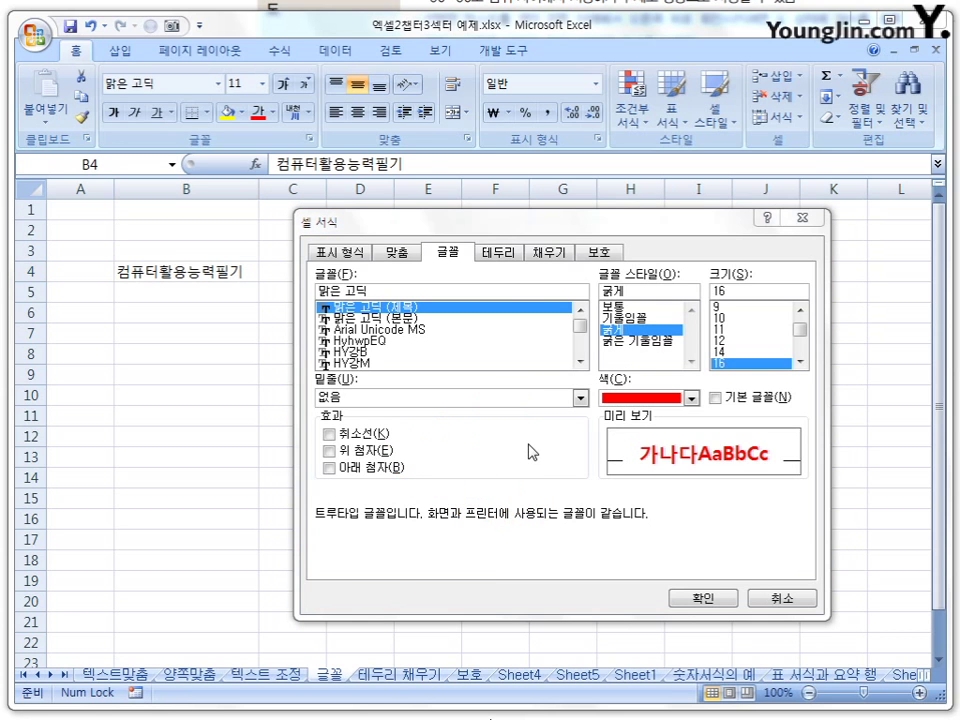
{"action": "left_click", "coordinate": [718, 597]}
{"action": "left_click", "coordinate": [226, 327]}
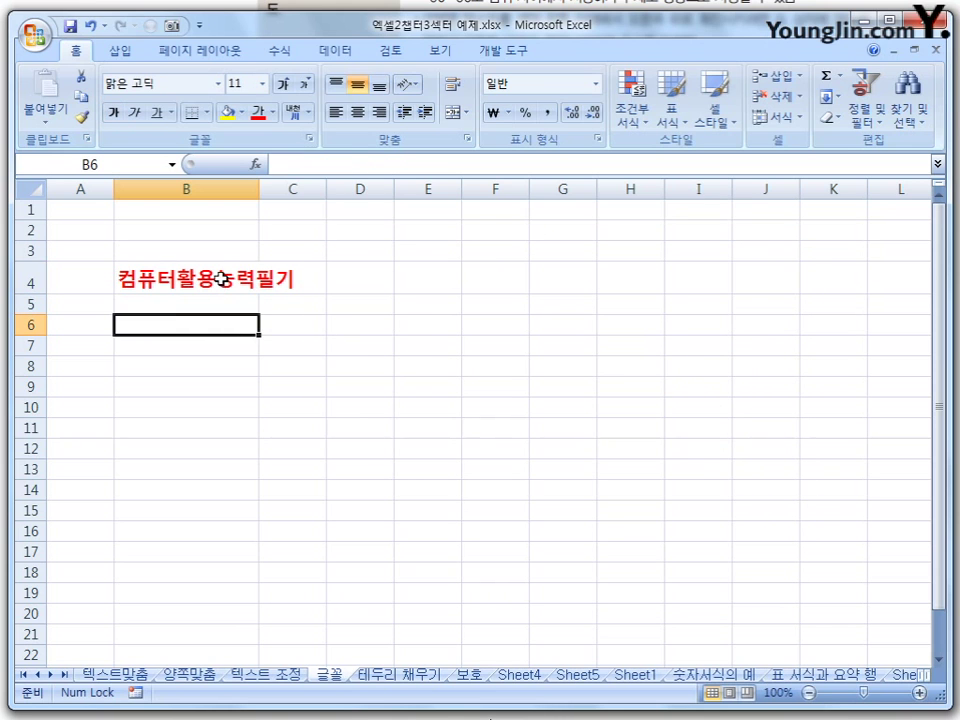
Confirm B4's font size reads 16, then go to the 테두리 채우기 sheet
{"action": "left_click", "coordinate": [223, 276]}
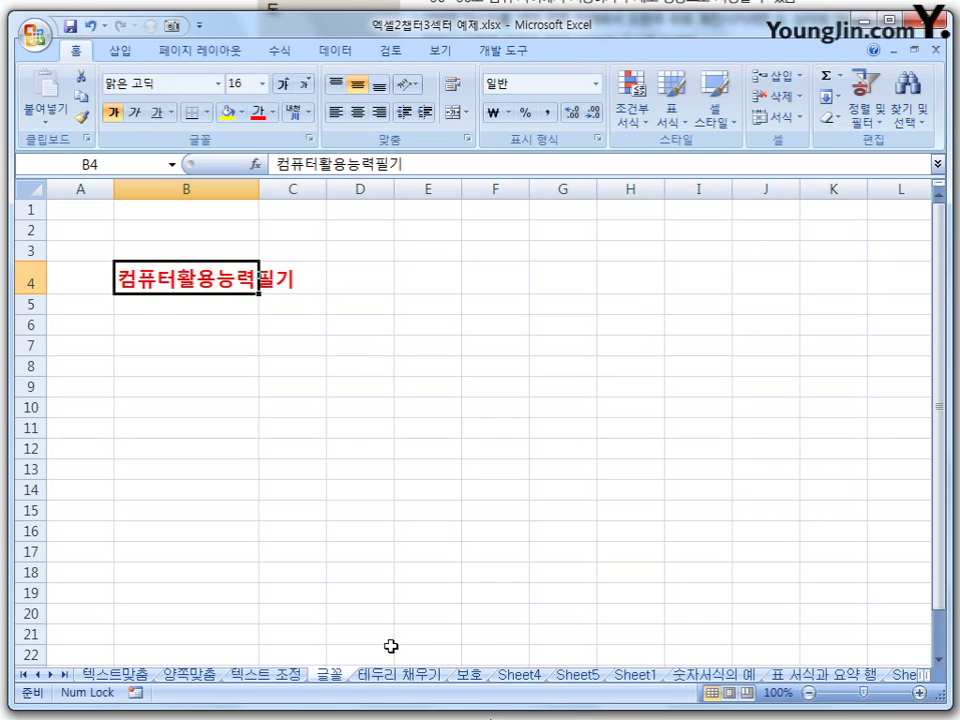
{"action": "left_click", "coordinate": [400, 675]}
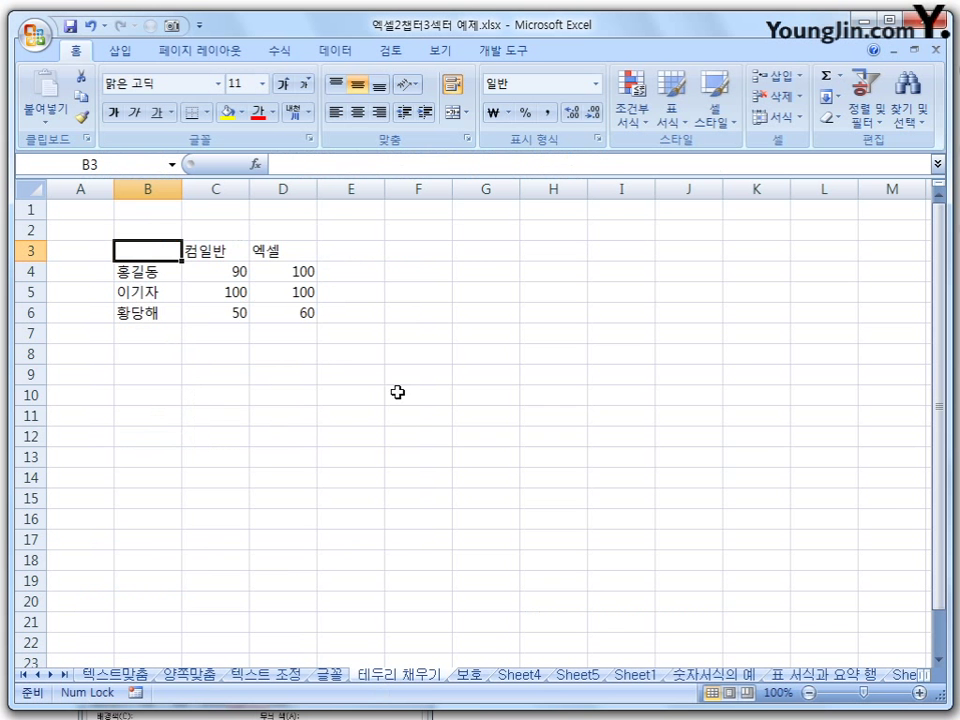
Select the empty F7:J13 block and bring up its Format Cells border settings
{"action": "left_click", "coordinate": [487, 274]}
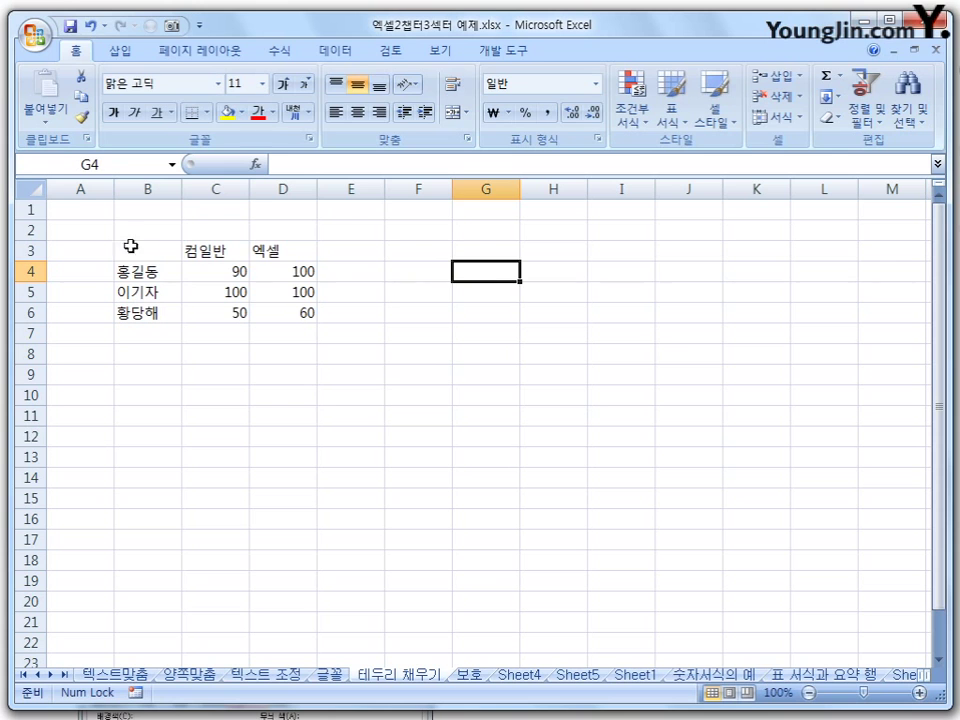
{"action": "left_click_drag", "start_coordinate": [150, 250], "coordinate": [296, 317]}
{"action": "left_click_drag", "start_coordinate": [437, 334], "coordinate": [700, 455]}
{"action": "right_click", "coordinate": [570, 401]}
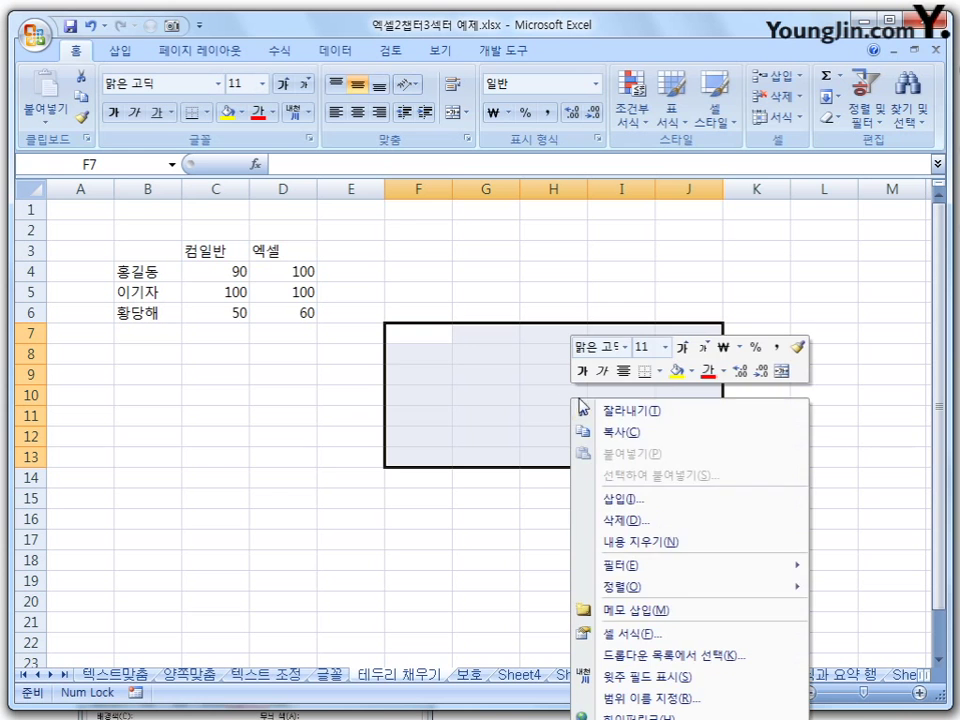
{"action": "left_click", "coordinate": [655, 634]}
{"action": "left_click_drag", "start_coordinate": [589, 396], "coordinate": [363, 197]}
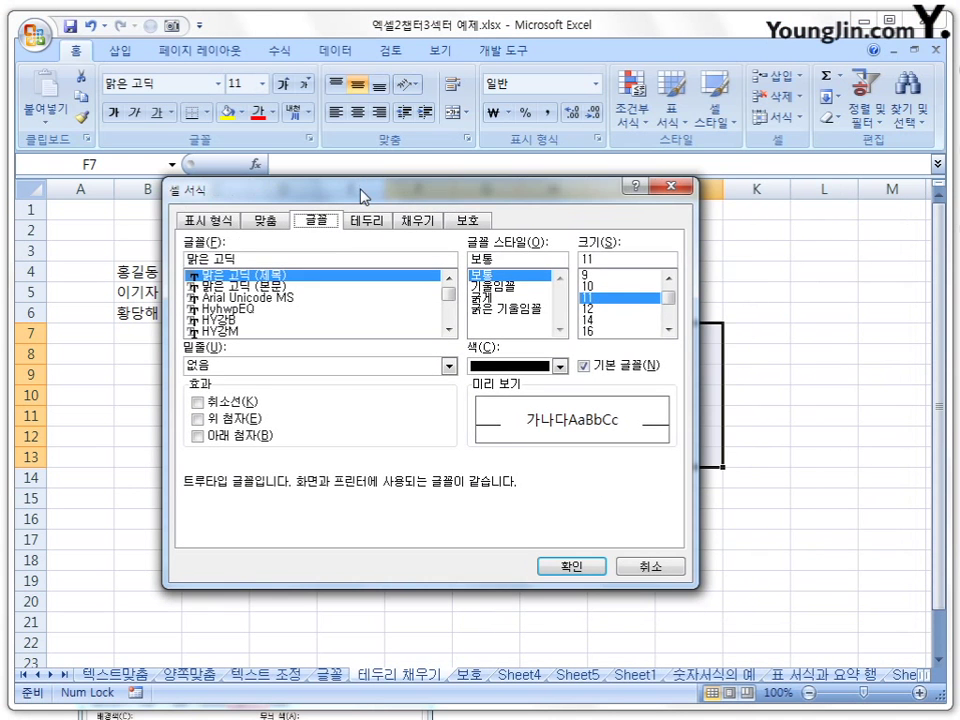
{"action": "left_click", "coordinate": [368, 220]}
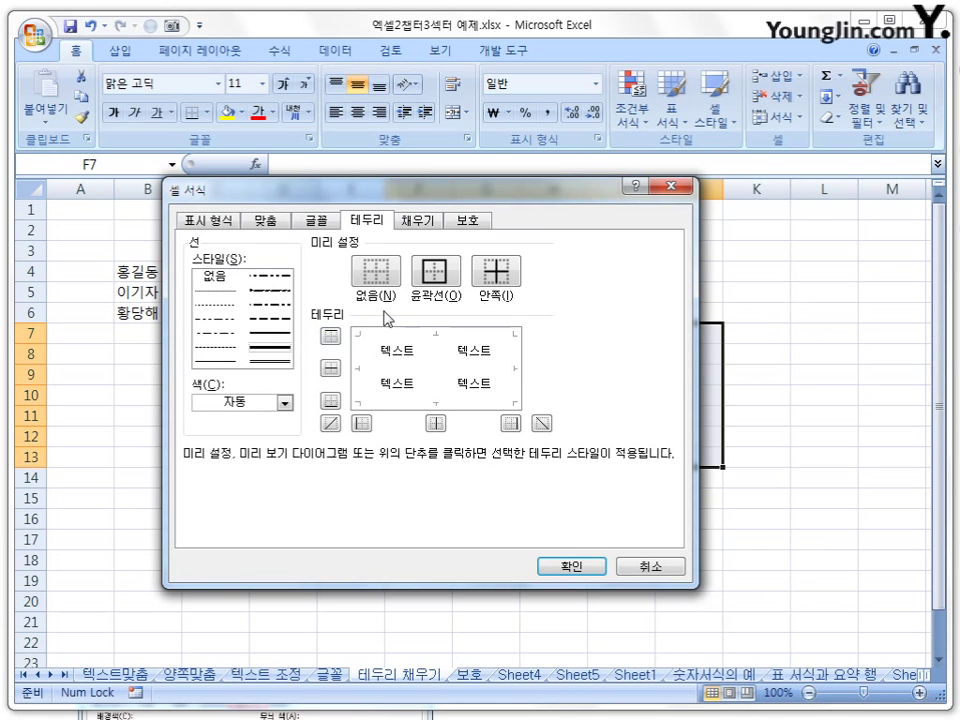
Choose red line colour and apply the Outline and Inside border presets
{"action": "left_click", "coordinate": [285, 402]}
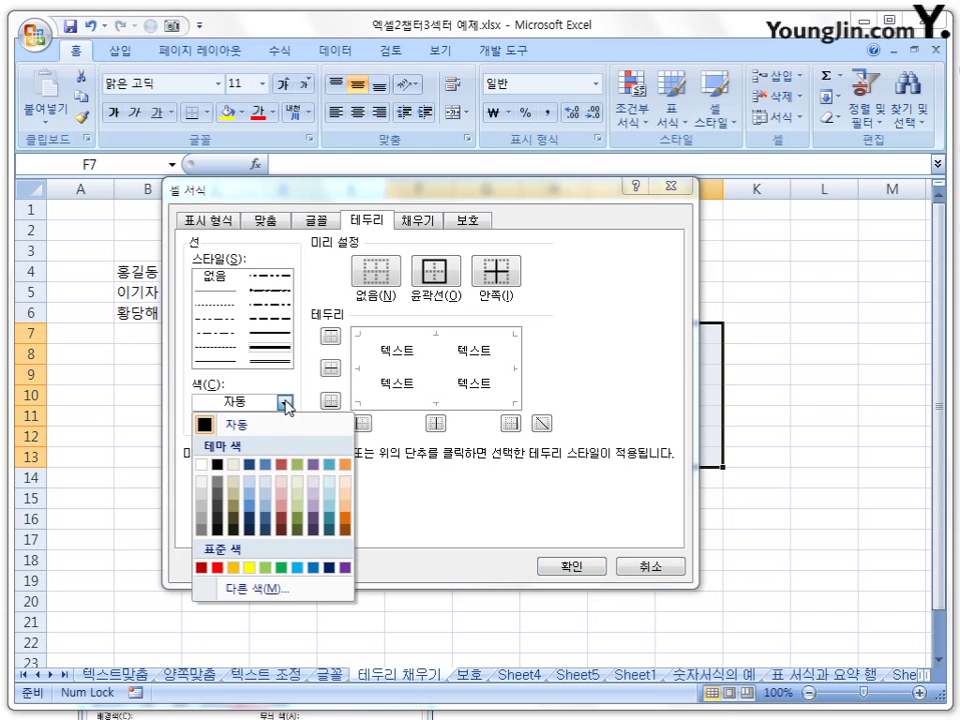
{"action": "left_click", "coordinate": [217, 567]}
{"action": "left_click", "coordinate": [430, 274]}
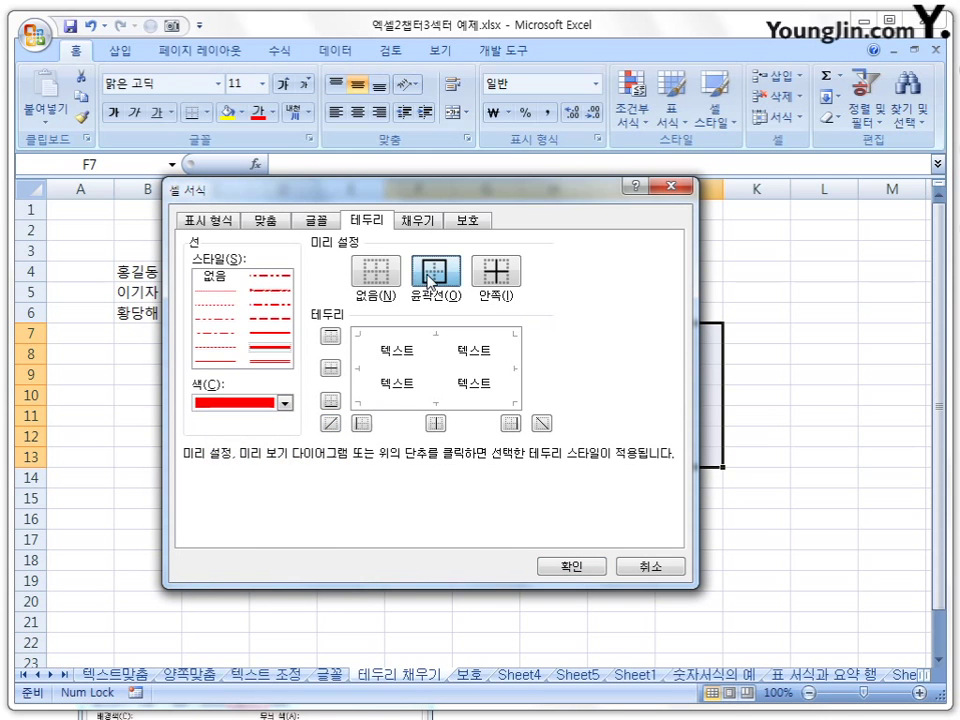
{"action": "left_click", "coordinate": [500, 279]}
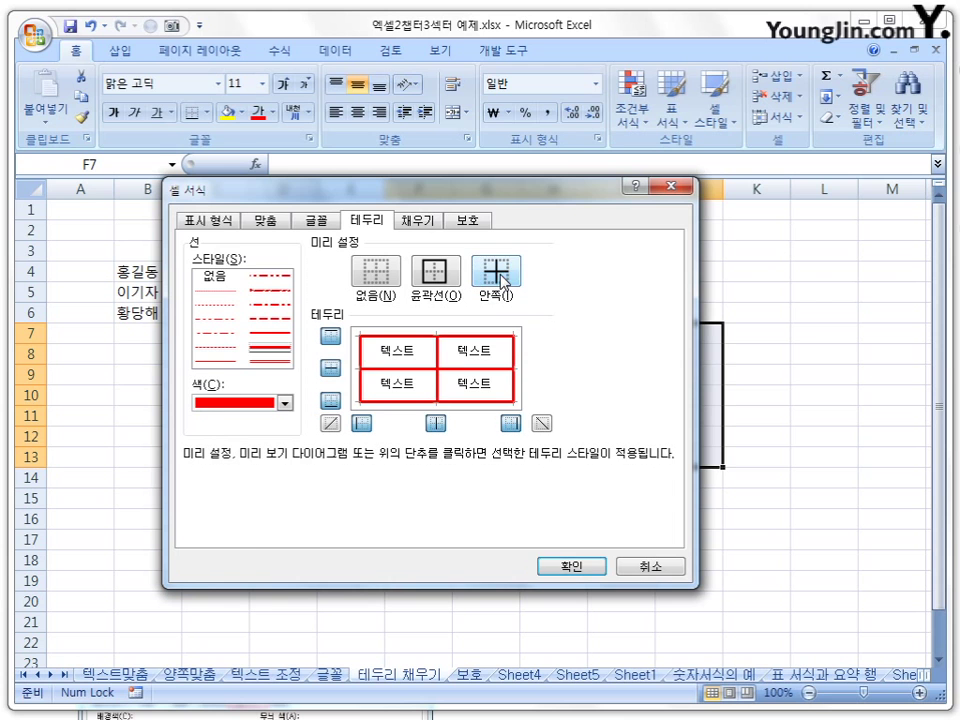
{"action": "left_click", "coordinate": [571, 566]}
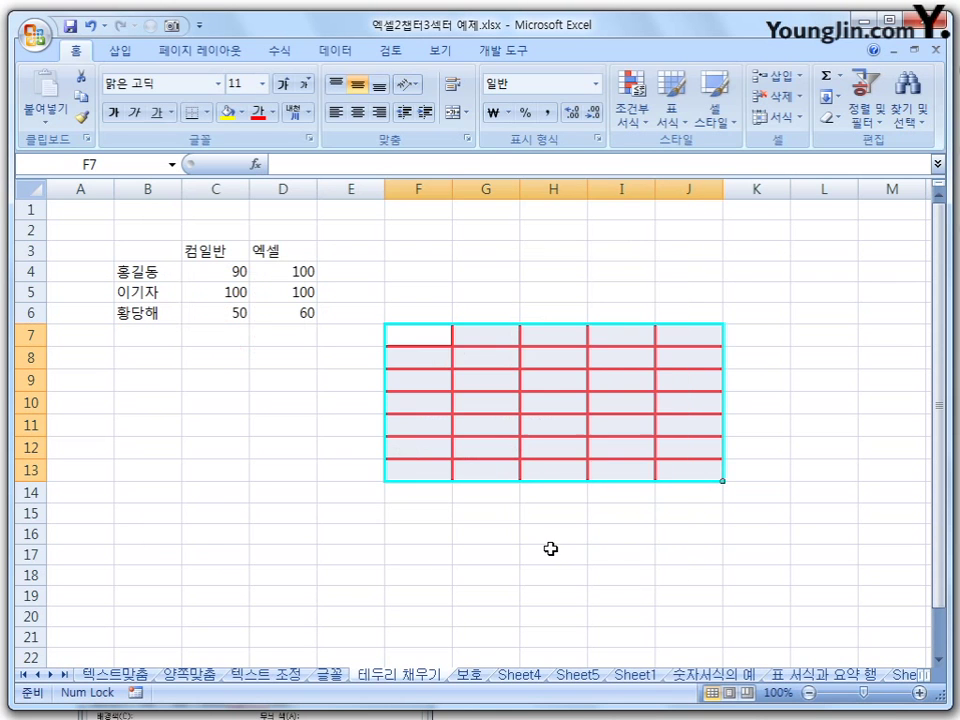
{"action": "left_click", "coordinate": [677, 555]}
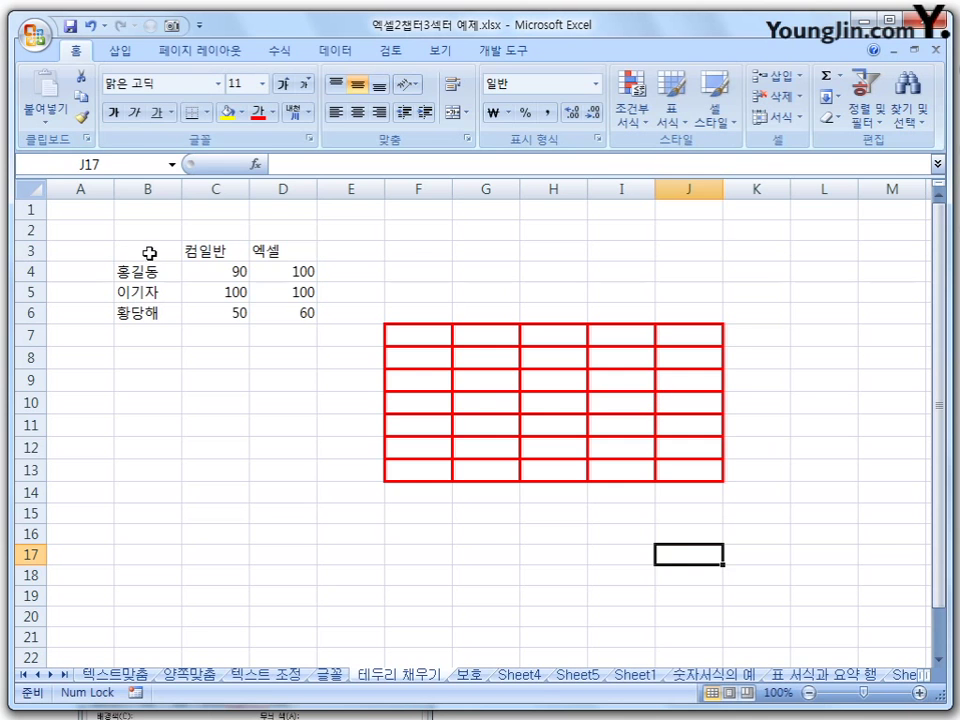
Give the B3:D6 score table thin outline and inside borders
{"action": "left_click_drag", "start_coordinate": [148, 251], "coordinate": [271, 318]}
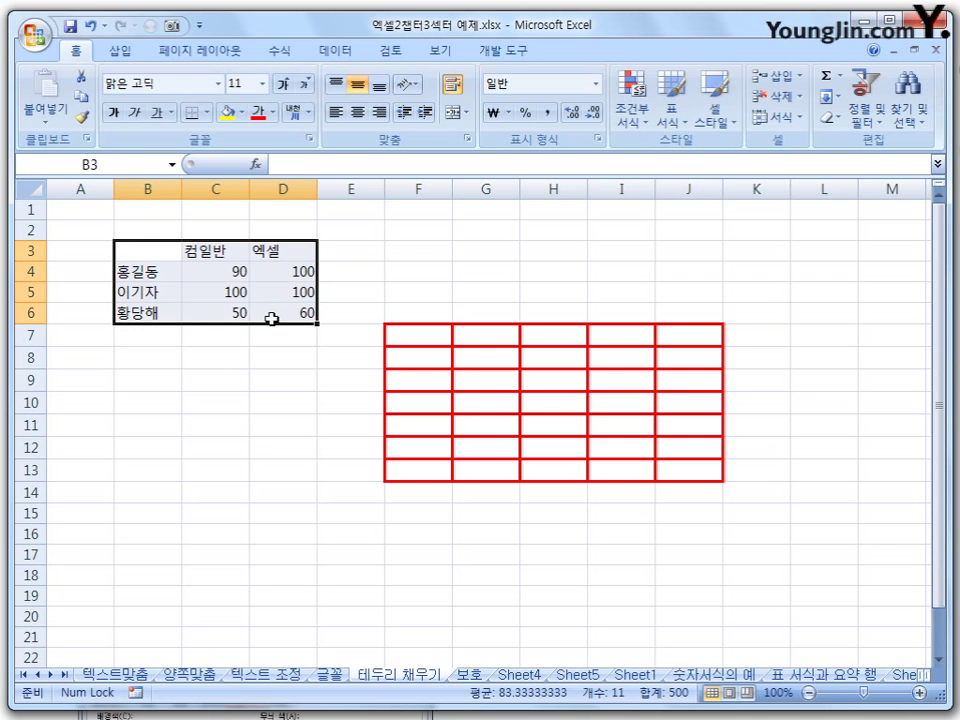
{"action": "right_click", "coordinate": [219, 295]}
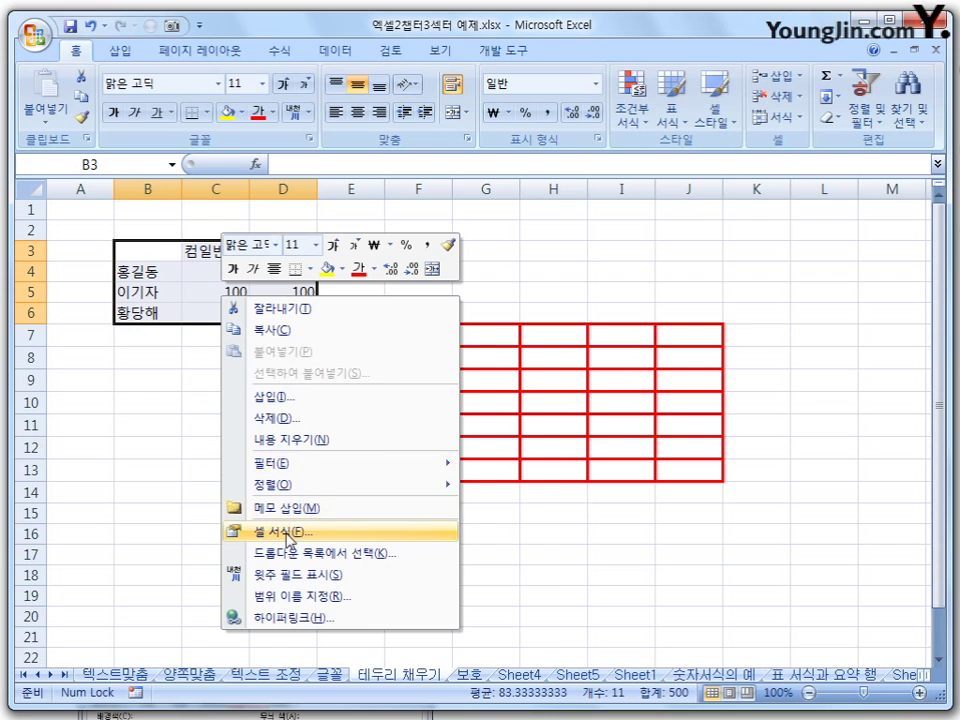
{"action": "left_click", "coordinate": [290, 533]}
{"action": "left_click_drag", "start_coordinate": [408, 333], "coordinate": [728, 227]}
{"action": "left_click", "coordinate": [406, 395]}
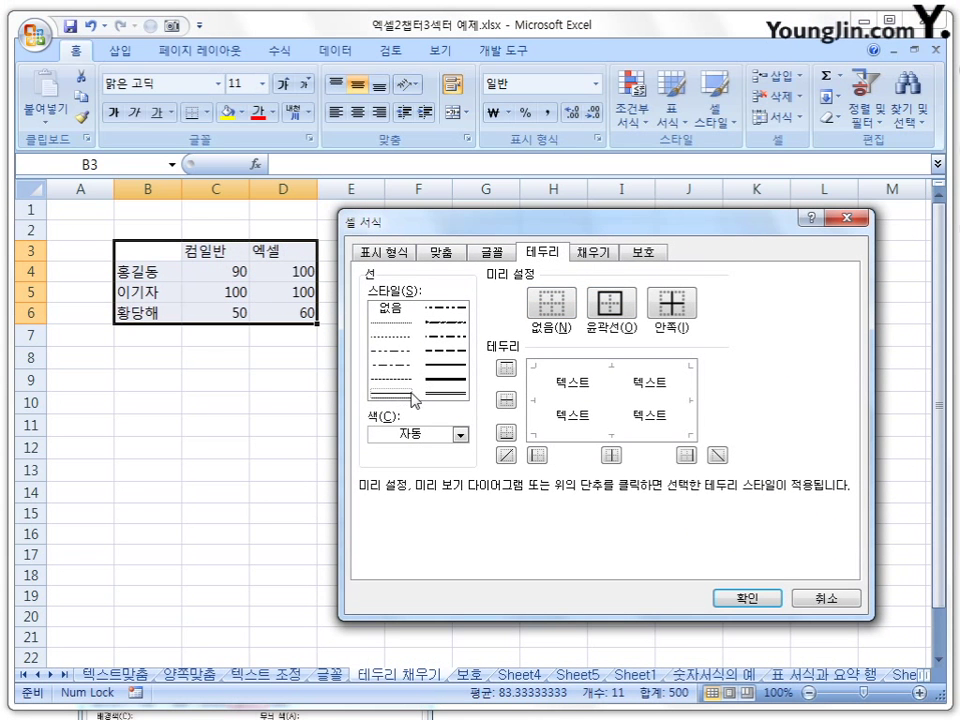
{"action": "left_click", "coordinate": [612, 305]}
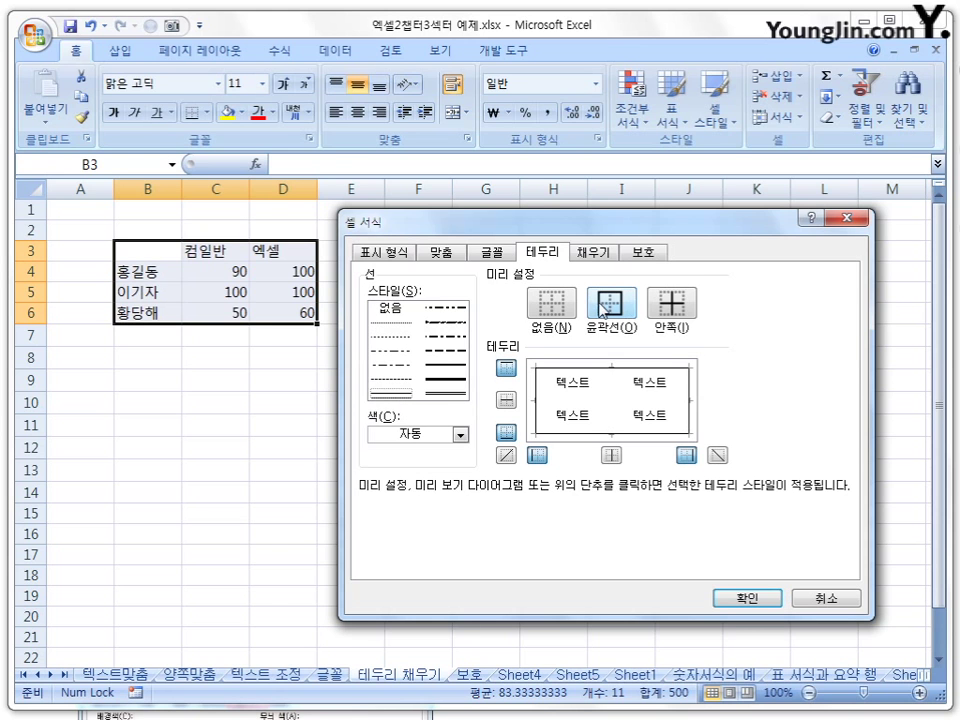
{"action": "left_click", "coordinate": [671, 305]}
{"action": "left_click", "coordinate": [757, 596]}
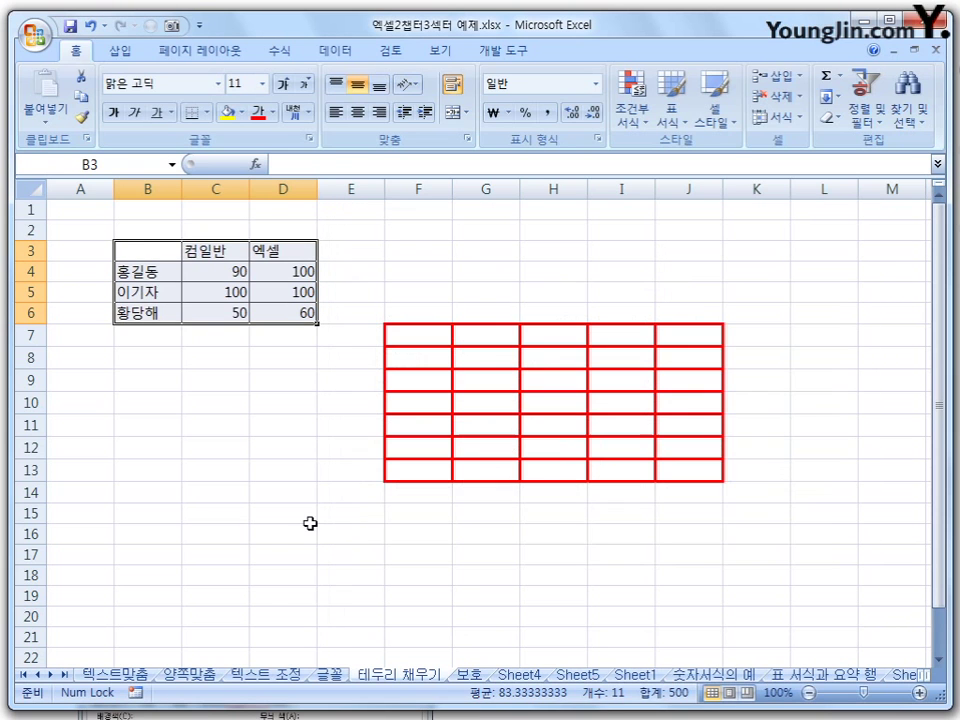
{"action": "left_click", "coordinate": [308, 518]}
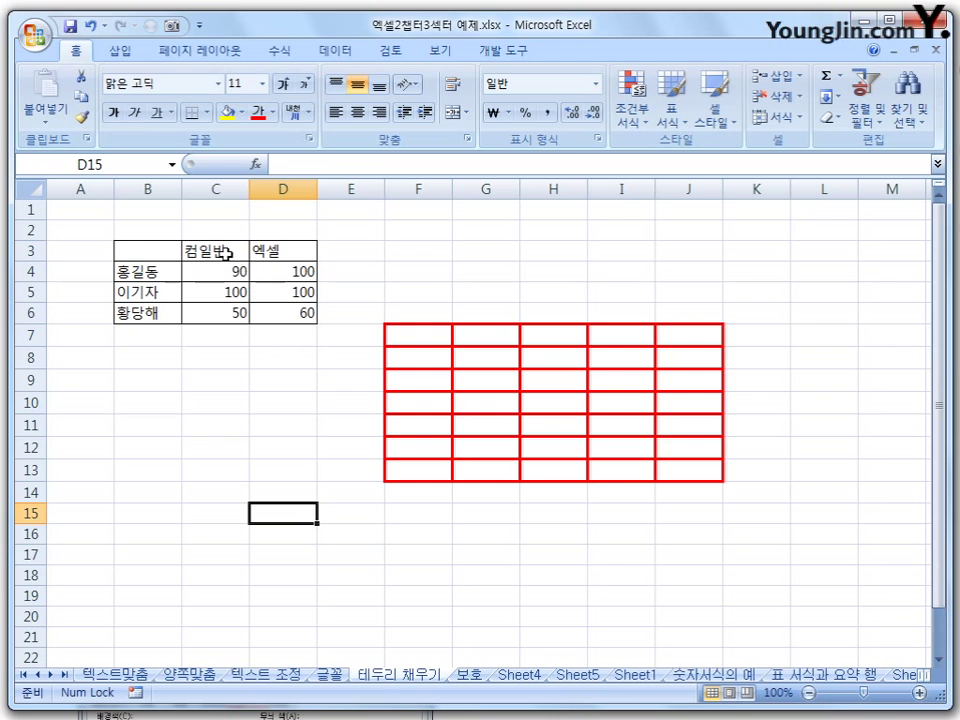
Centre the headers and scores in C3:D6 and the names in B4:B6
{"action": "left_click_drag", "start_coordinate": [225, 253], "coordinate": [275, 314]}
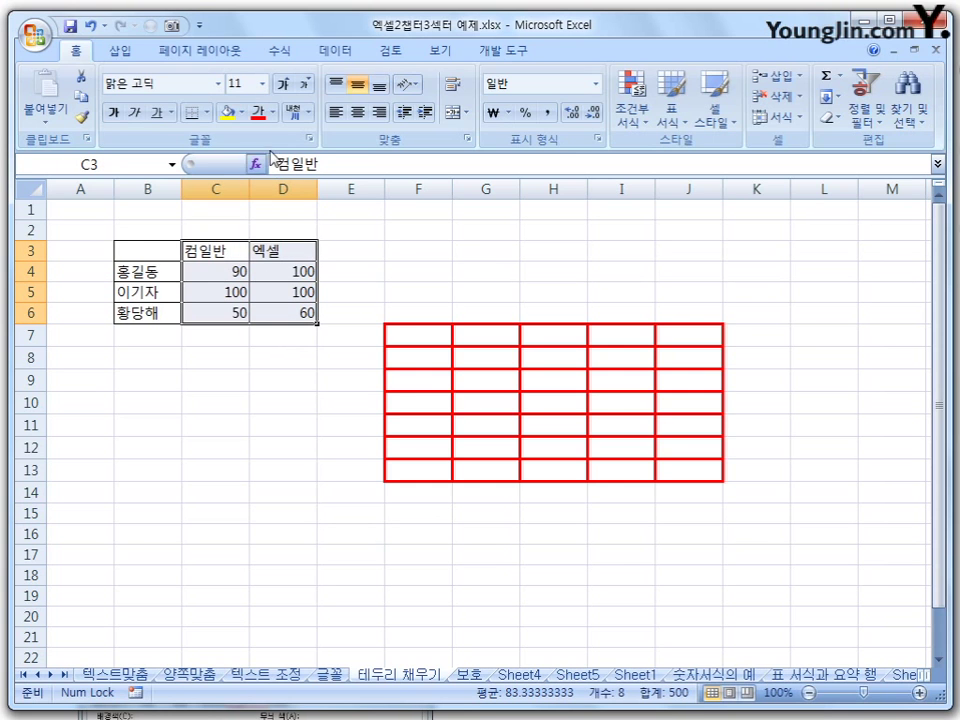
{"action": "left_click", "coordinate": [356, 118]}
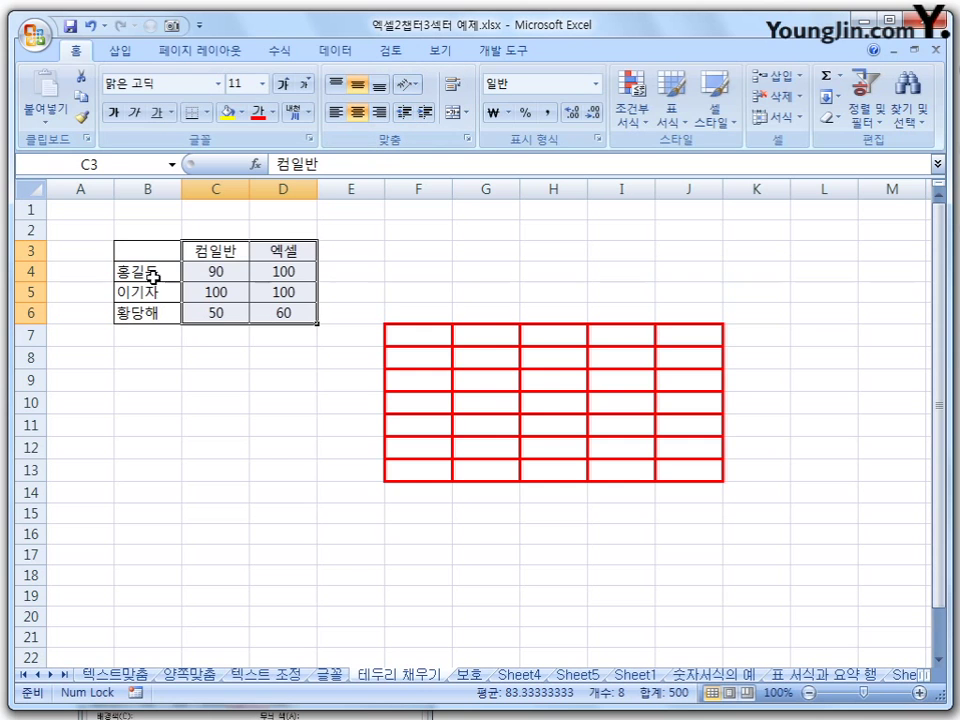
{"action": "left_click_drag", "start_coordinate": [154, 274], "coordinate": [157, 313]}
{"action": "left_click", "coordinate": [357, 112]}
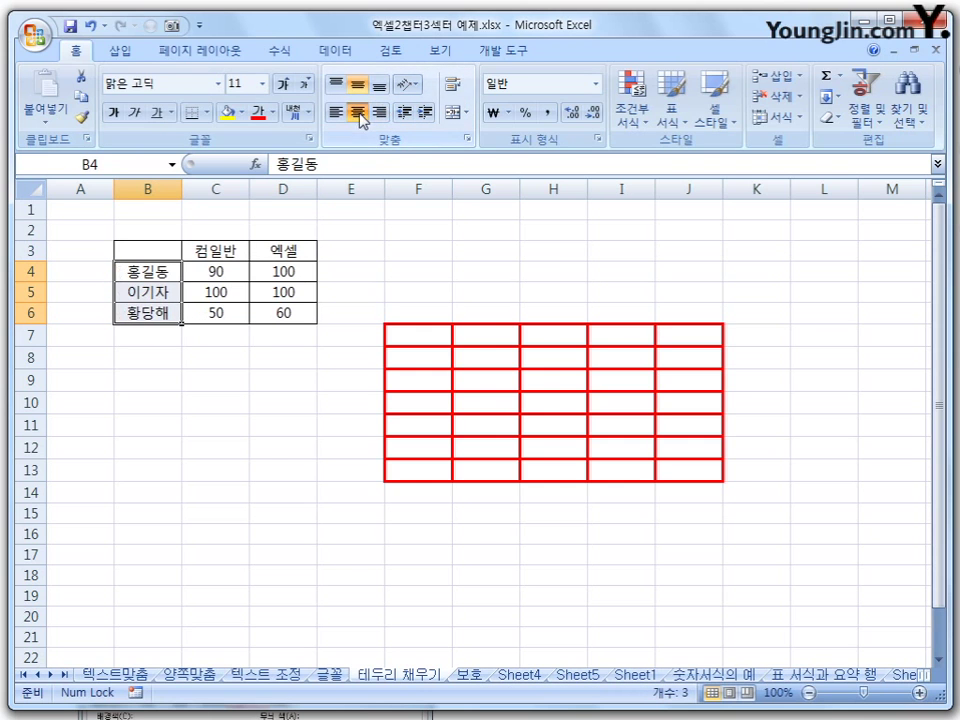
{"action": "left_click", "coordinate": [279, 381]}
Fill cell B3 with 과목 on the first line and 성명 on the second
{"action": "left_click", "coordinate": [178, 256]}
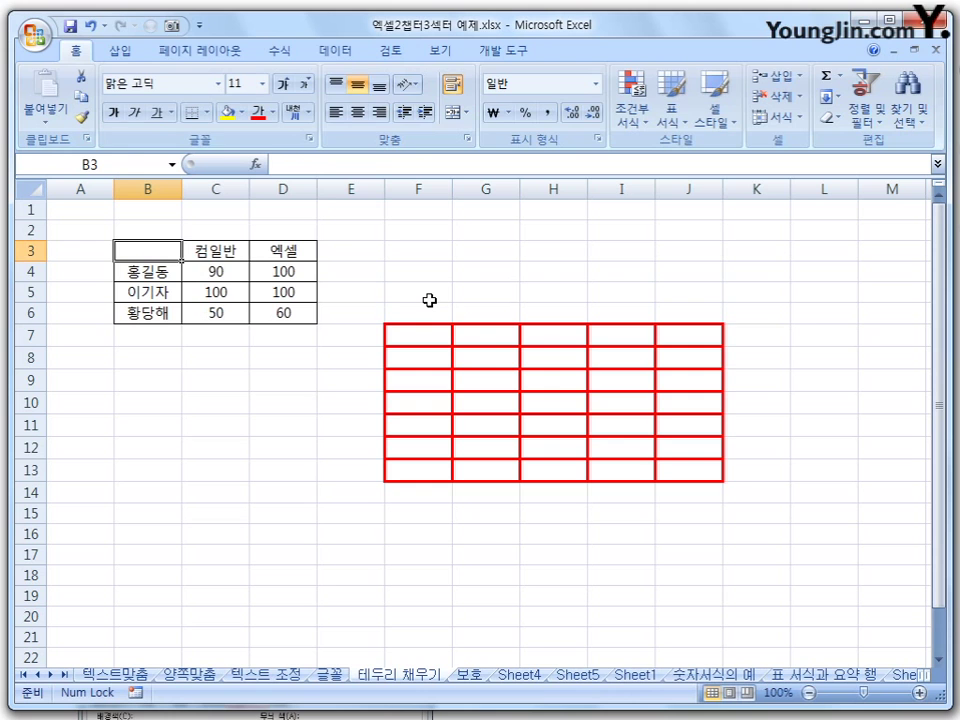
{"action": "type", "text": "고"}
{"action": "type", "text": "목"}
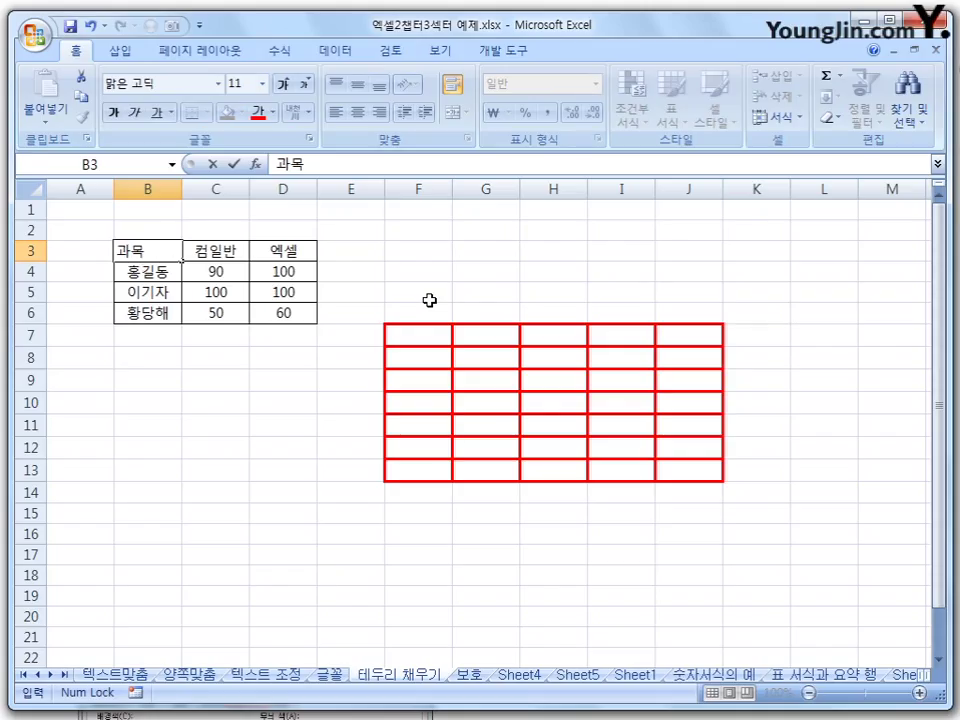
{"action": "key", "text": "Return"}
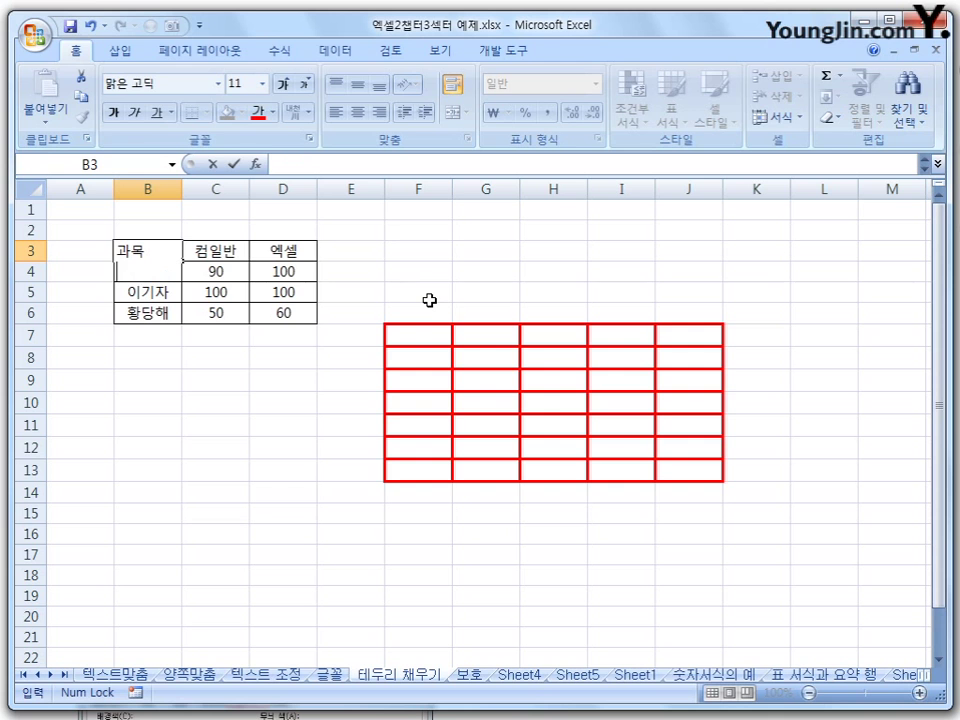
{"action": "type", "text": "성ㅁ"}
{"action": "key", "text": "Return"}
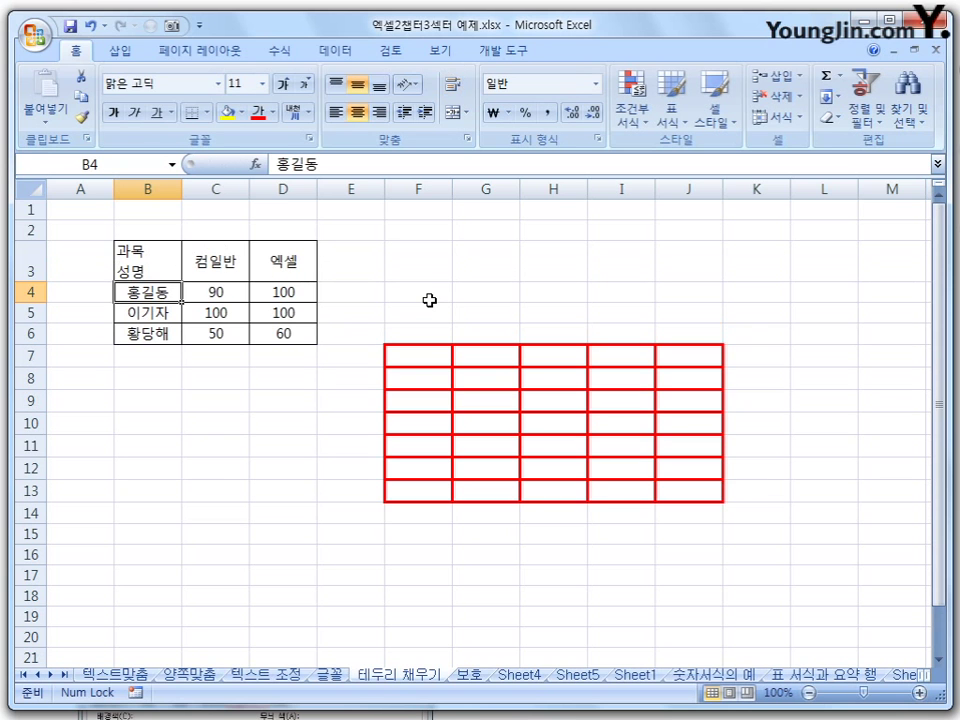
{"action": "key", "text": "Up"}
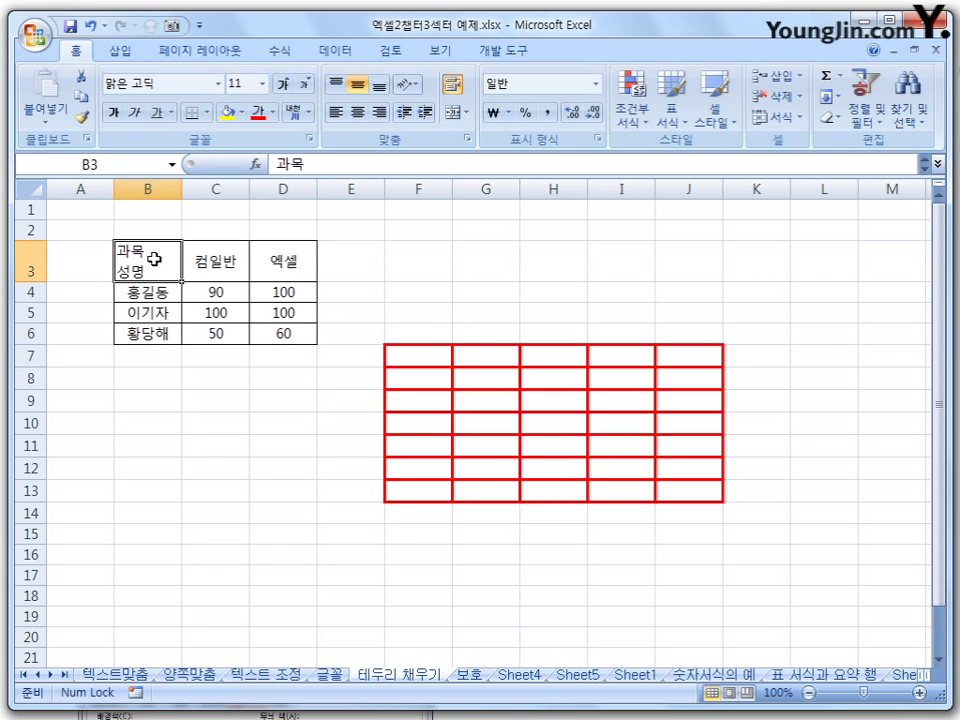
Add a diagonal border across cell B3 through Format Cells
{"action": "right_click", "coordinate": [154, 258]}
{"action": "left_click", "coordinate": [255, 494]}
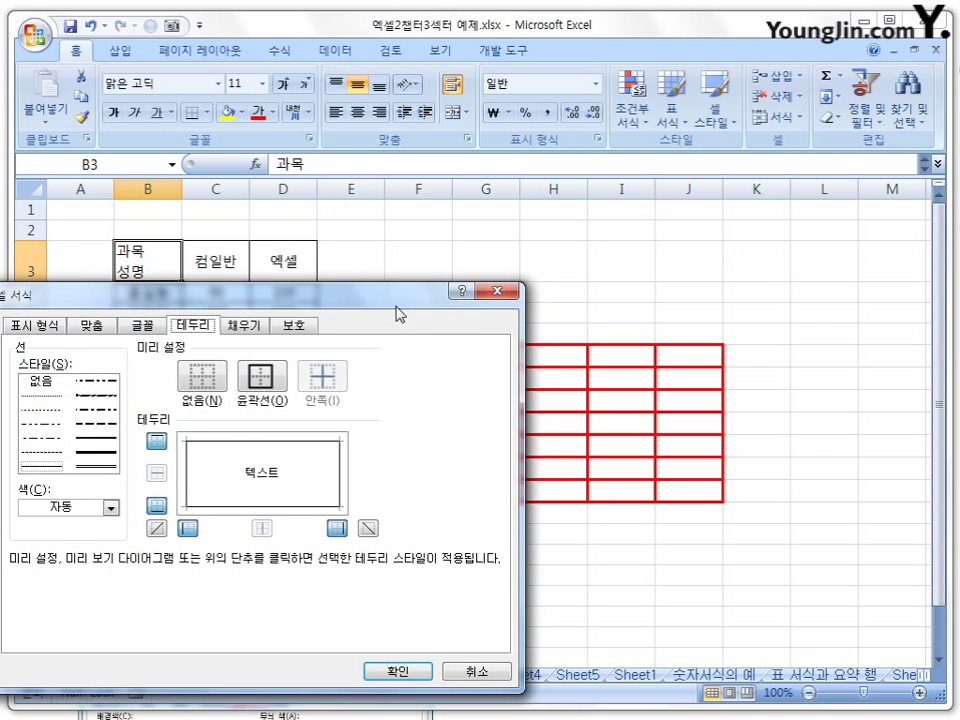
{"action": "left_click_drag", "start_coordinate": [398, 313], "coordinate": [735, 246]}
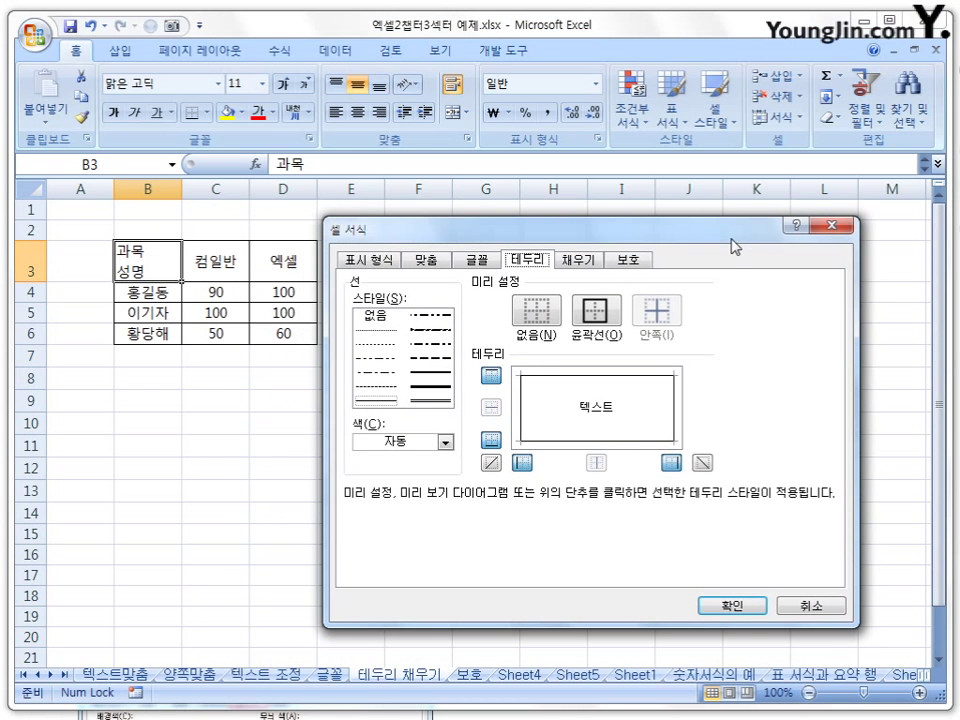
{"action": "left_click", "coordinate": [703, 464]}
{"action": "left_click", "coordinate": [732, 605]}
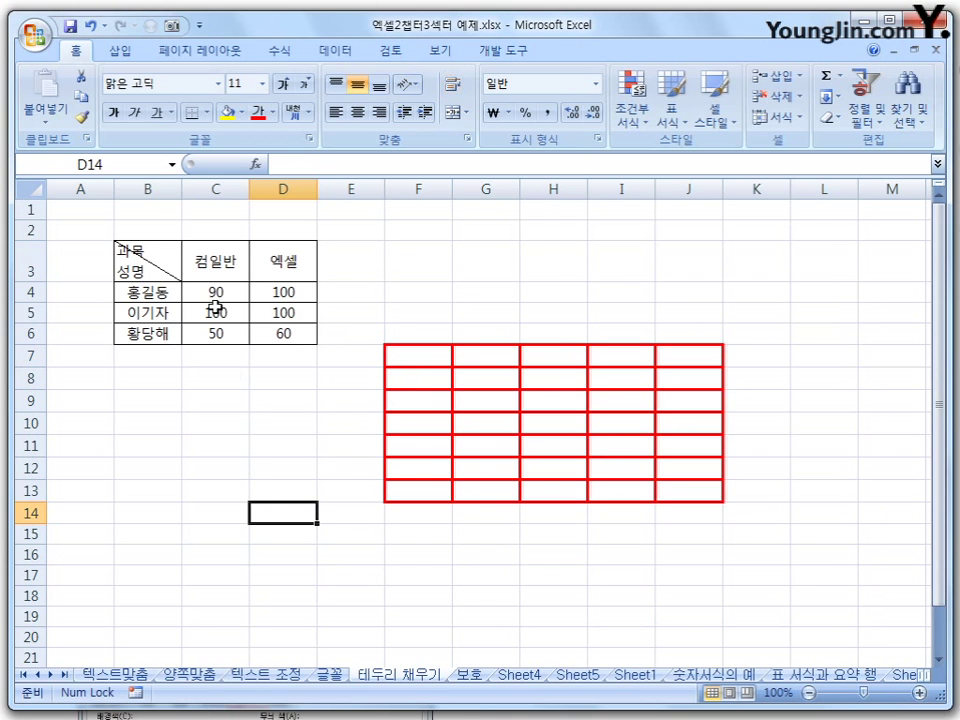
Re-space the B3 text so 과목 sits upper right and 성명 lower left
{"action": "left_click", "coordinate": [141, 270]}
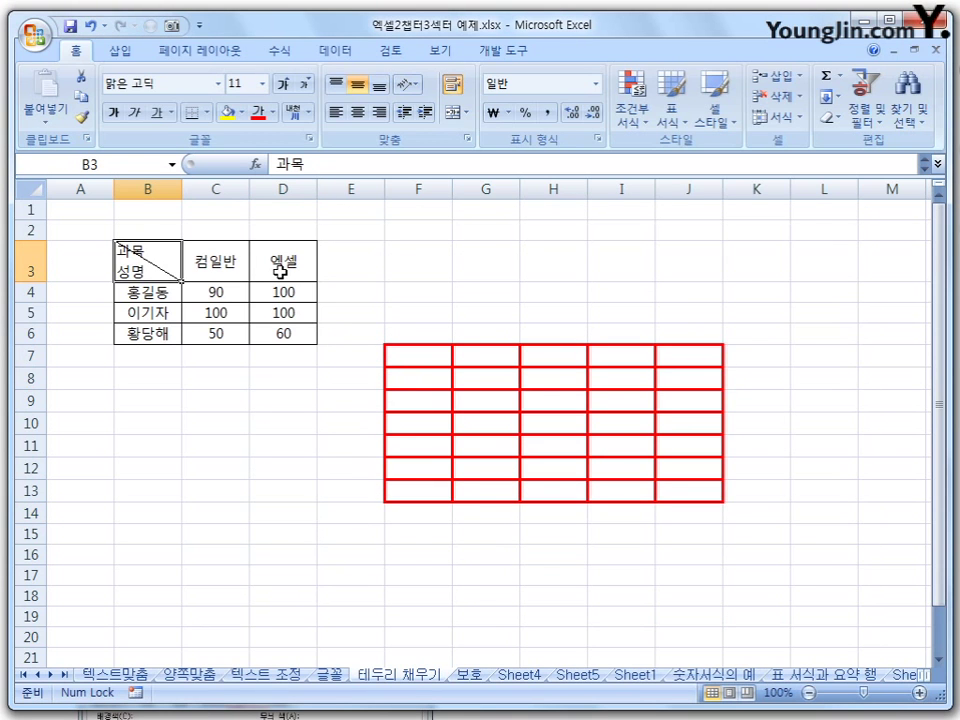
{"action": "key", "text": "F2"}
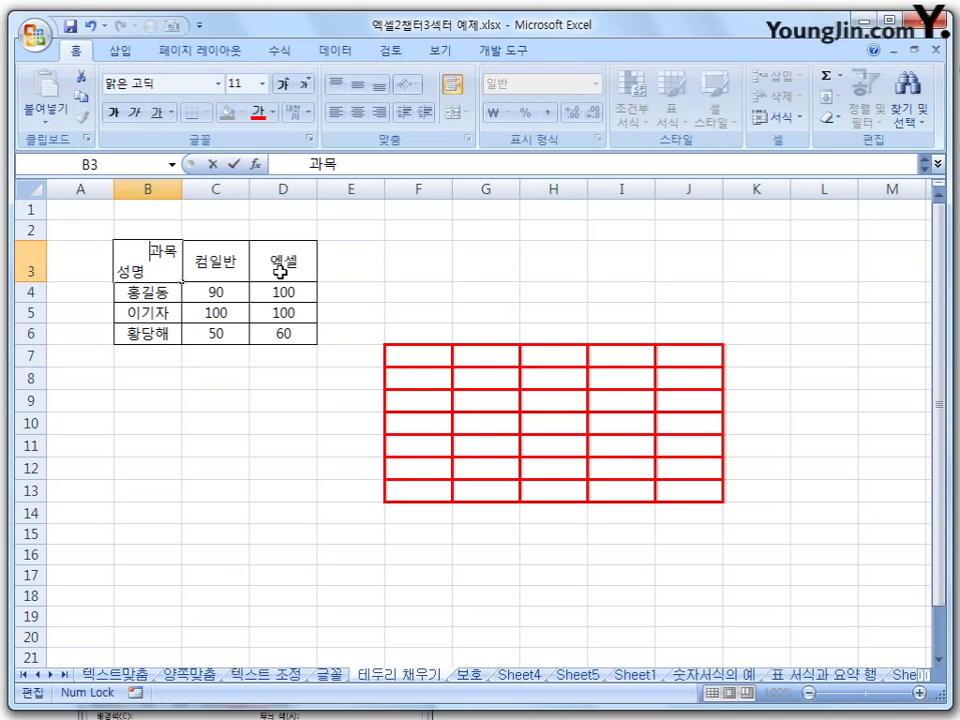
{"action": "key", "text": "Return"}
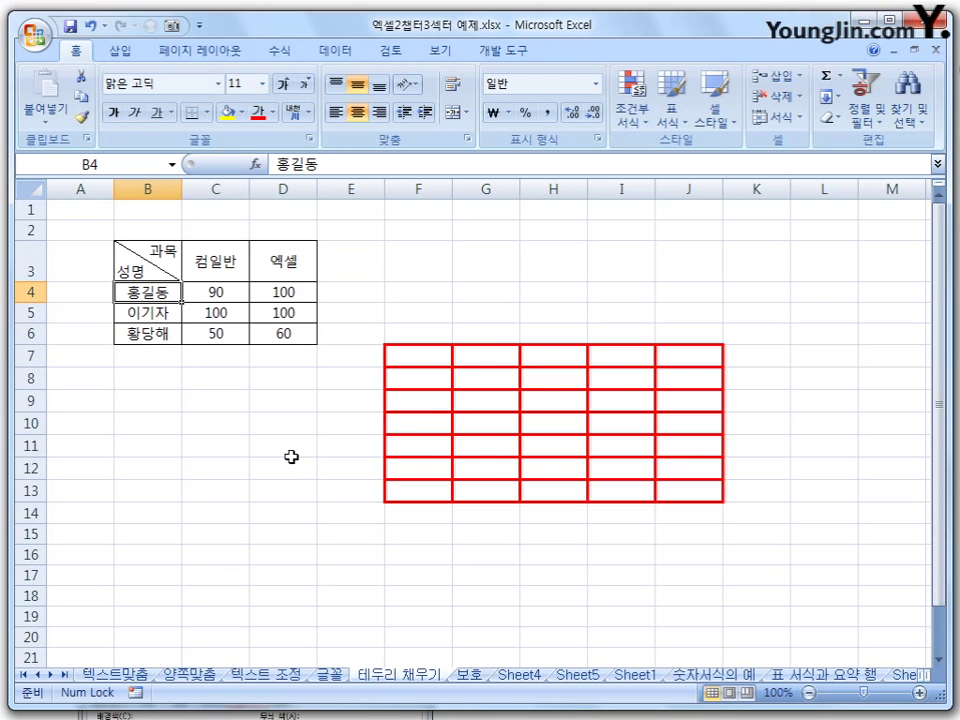
{"action": "left_click", "coordinate": [290, 453]}
{"action": "left_click", "coordinate": [180, 271]}
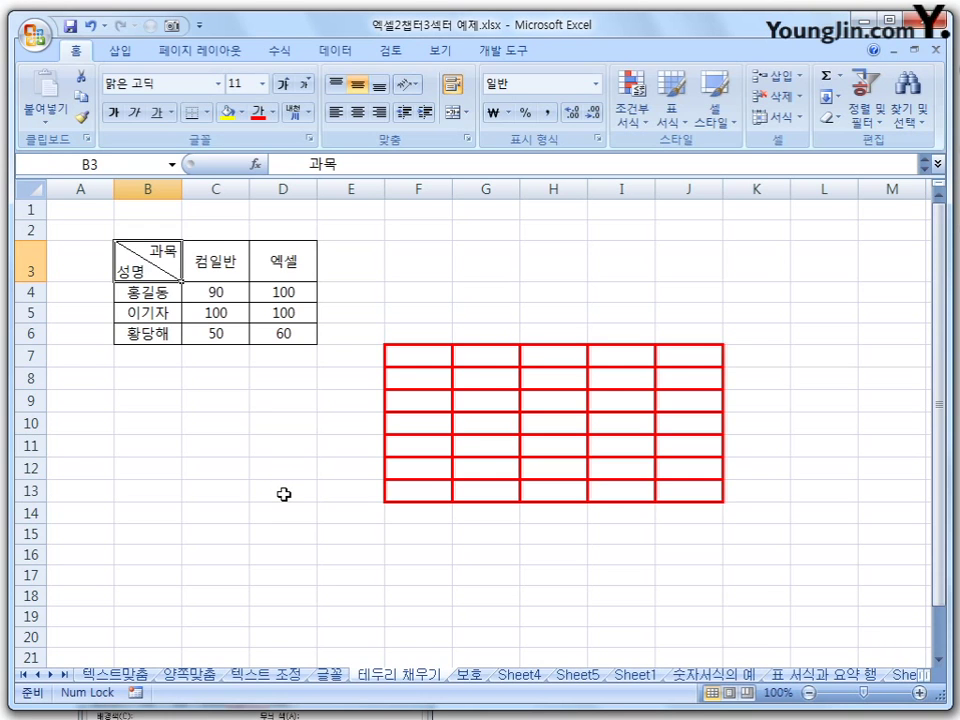
Fill the header row B3:D3 with blue
{"action": "left_click", "coordinate": [284, 494]}
{"action": "left_click_drag", "start_coordinate": [133, 268], "coordinate": [265, 264]}
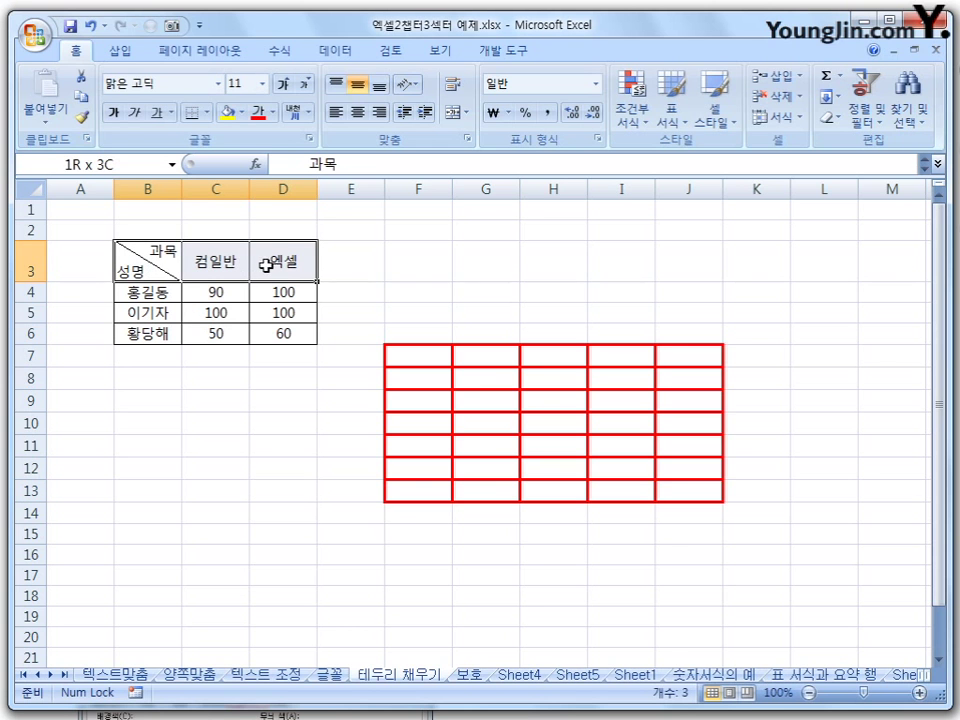
{"action": "right_click", "coordinate": [280, 264]}
{"action": "left_click", "coordinate": [389, 507]}
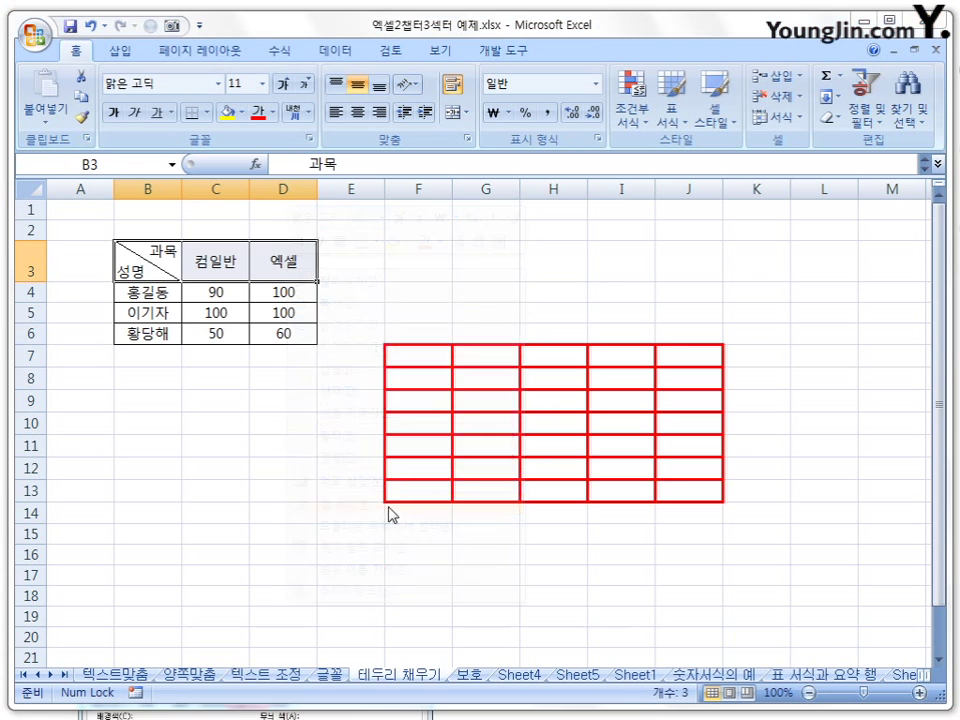
{"action": "left_click_drag", "start_coordinate": [493, 311], "coordinate": [747, 214]}
{"action": "left_click", "coordinate": [628, 254]}
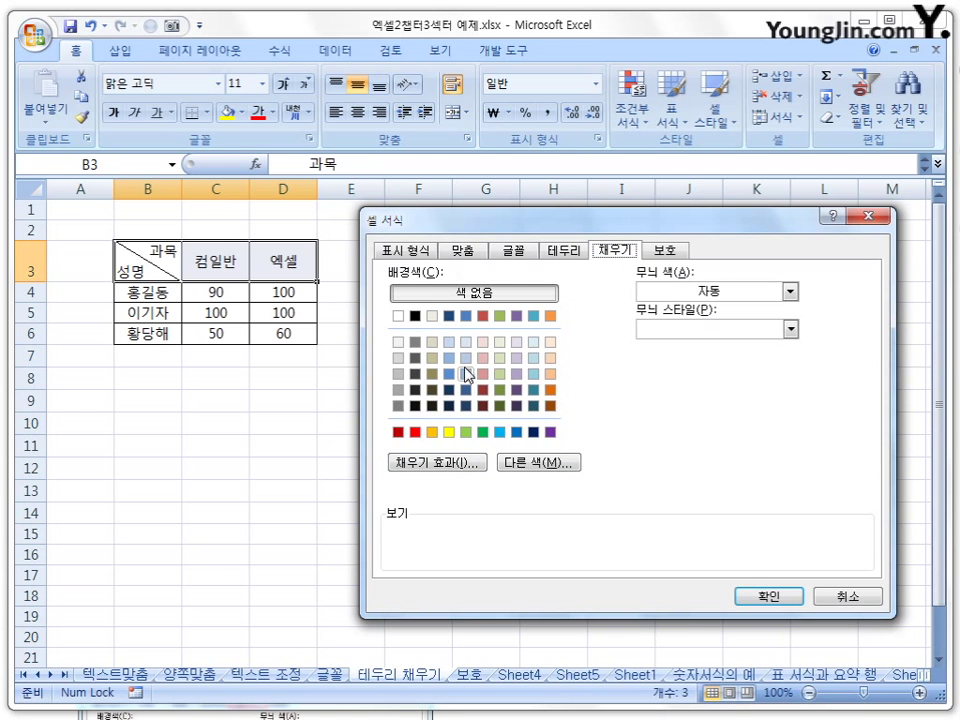
{"action": "left_click", "coordinate": [516, 432]}
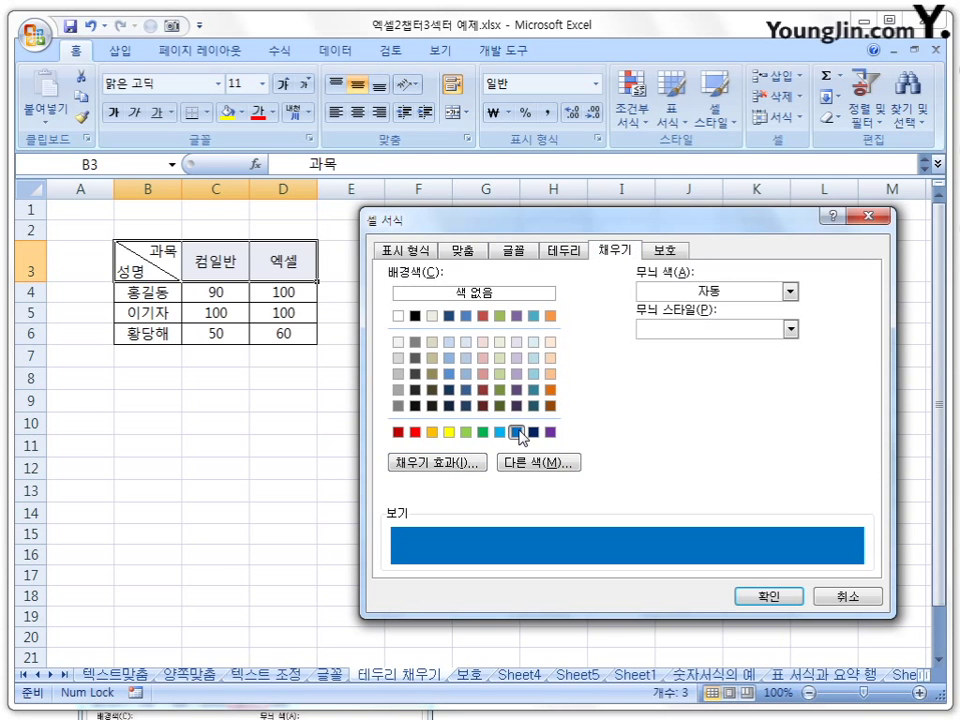
{"action": "left_click", "coordinate": [778, 598]}
{"action": "left_click", "coordinate": [332, 511]}
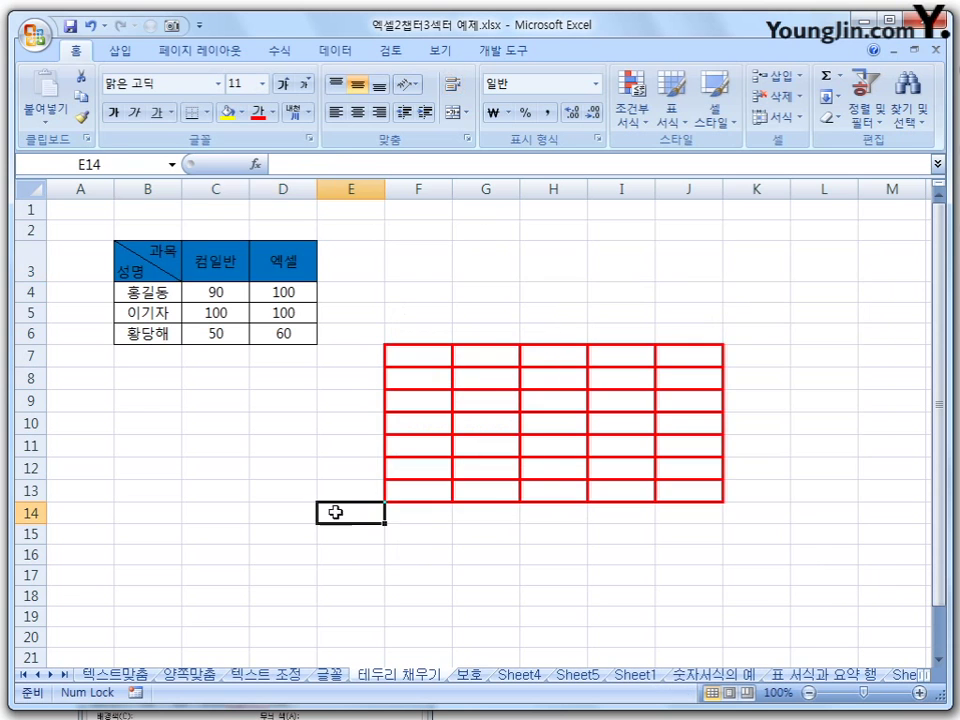
Fill the name cells B4:B6 with orange, then go to the 보호 sheet
{"action": "left_click_drag", "start_coordinate": [135, 290], "coordinate": [141, 336]}
{"action": "right_click", "coordinate": [147, 334]}
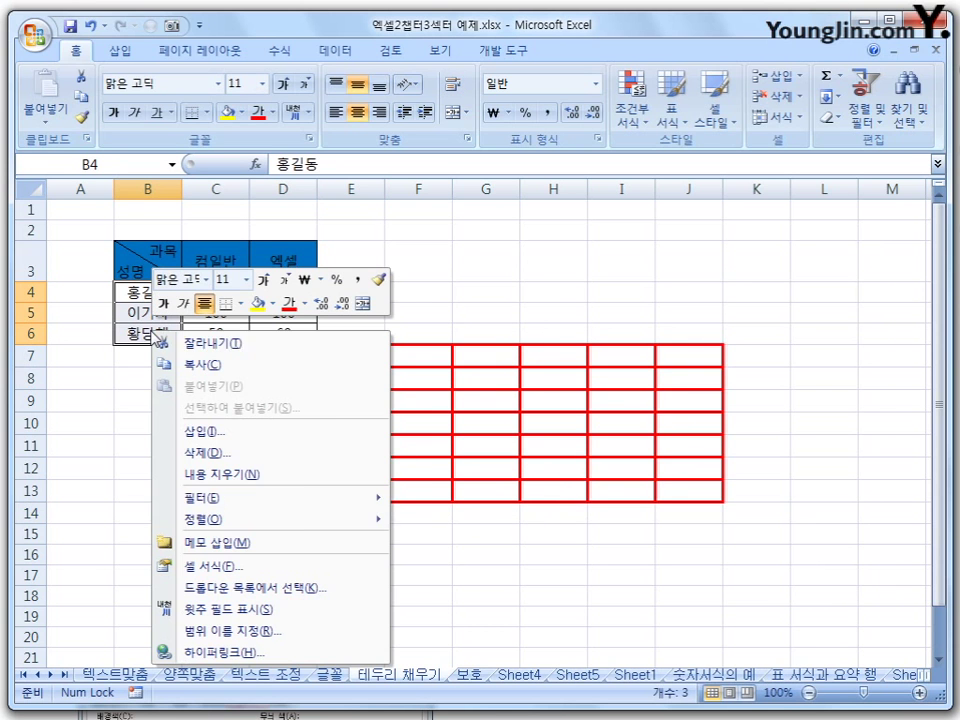
{"action": "left_click", "coordinate": [279, 570]}
{"action": "left_click_drag", "start_coordinate": [450, 380], "coordinate": [789, 235]}
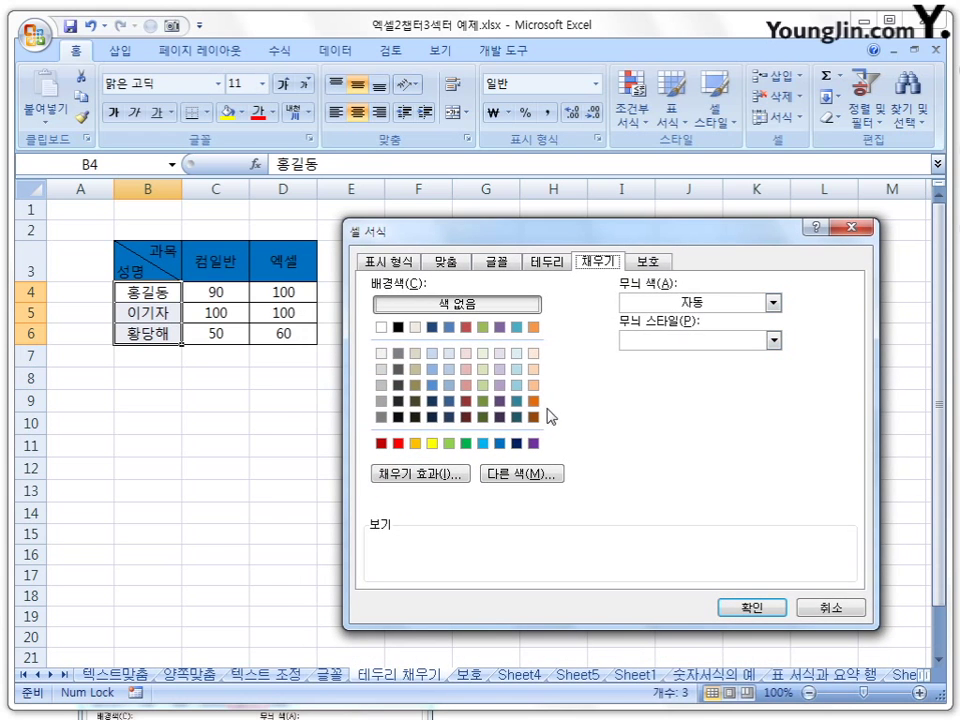
{"action": "left_click", "coordinate": [415, 445]}
{"action": "left_click", "coordinate": [740, 608]}
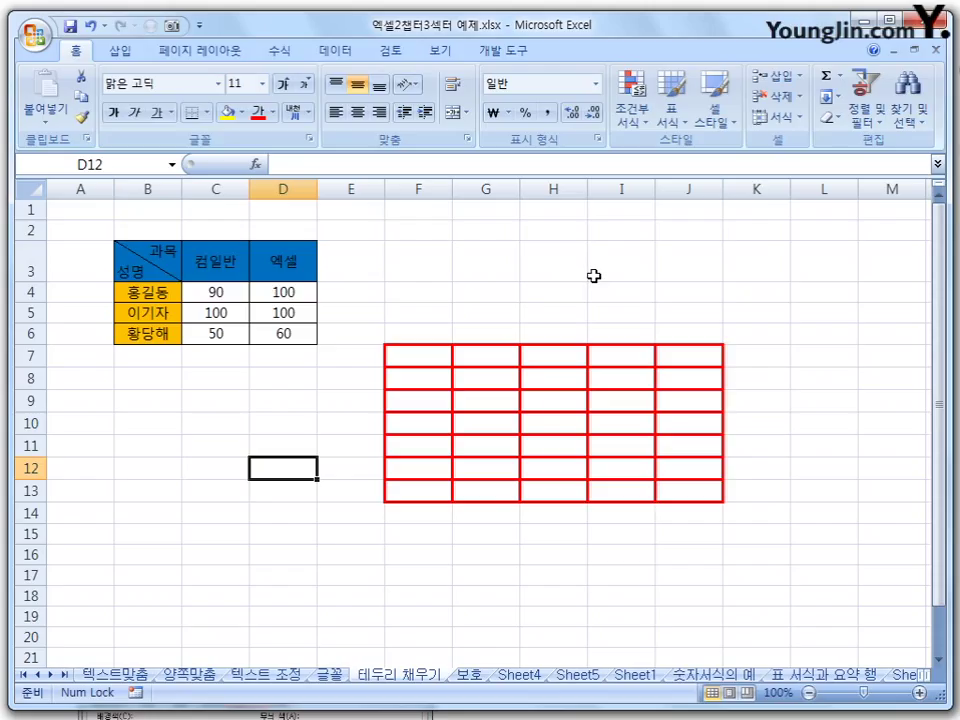
{"action": "left_click", "coordinate": [476, 676]}
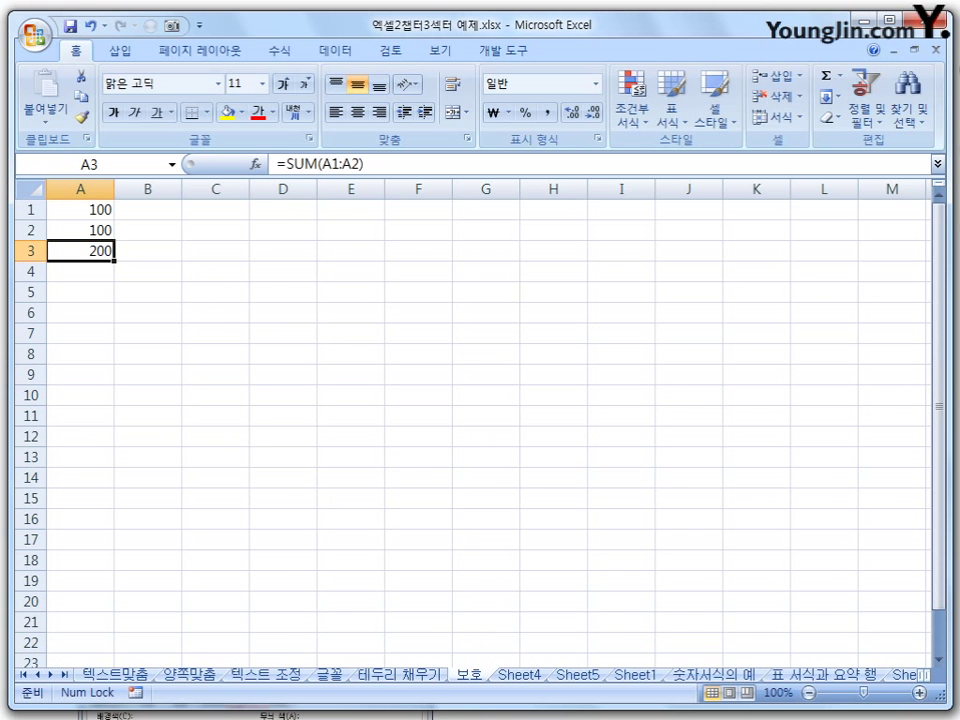
Scroll the textbook down to the 6) [보호] 탭 section on 잠금 and 숨김
{"action": "key", "text": "alt+Tab"}
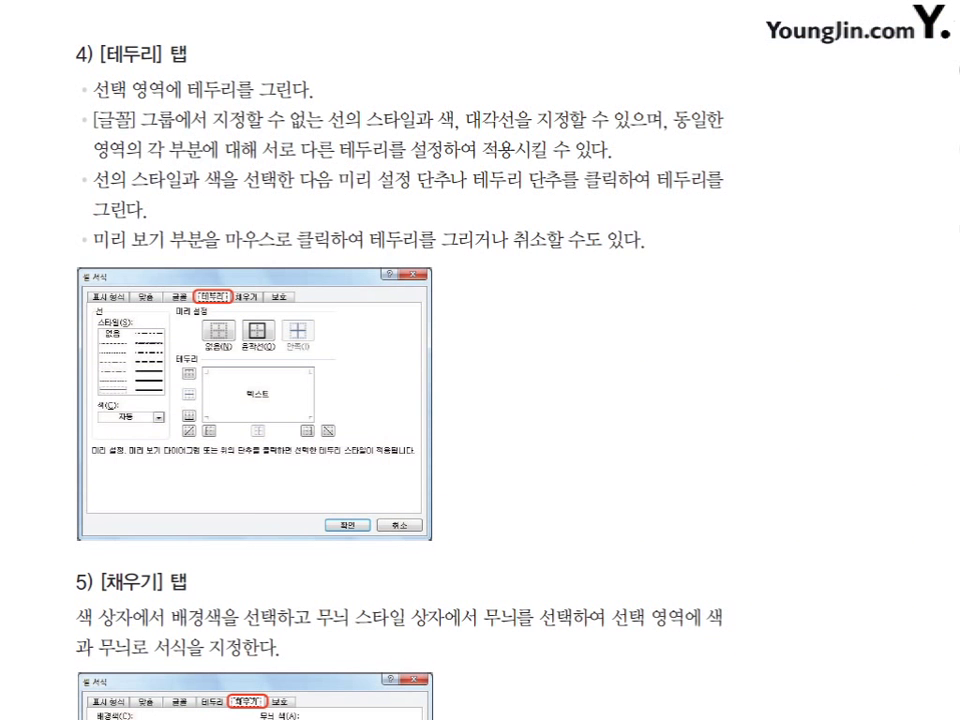
{"action": "scroll", "coordinate": [480, 360], "scroll_direction": "down", "scroll_amount": 7}
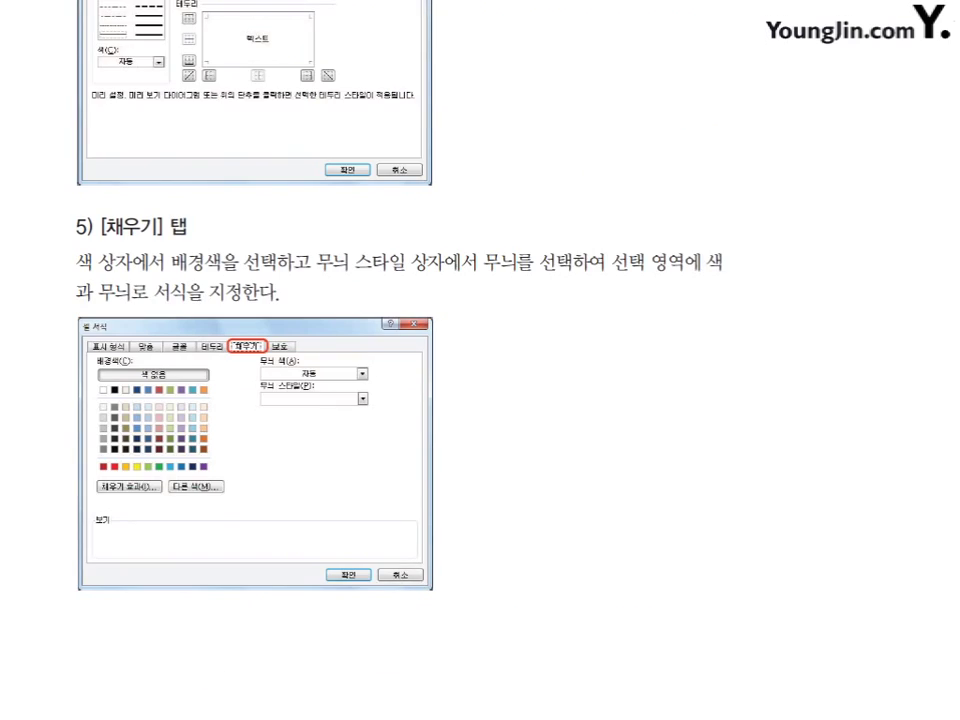
{"action": "scroll", "coordinate": [480, 360], "scroll_direction": "down", "scroll_amount": 6}
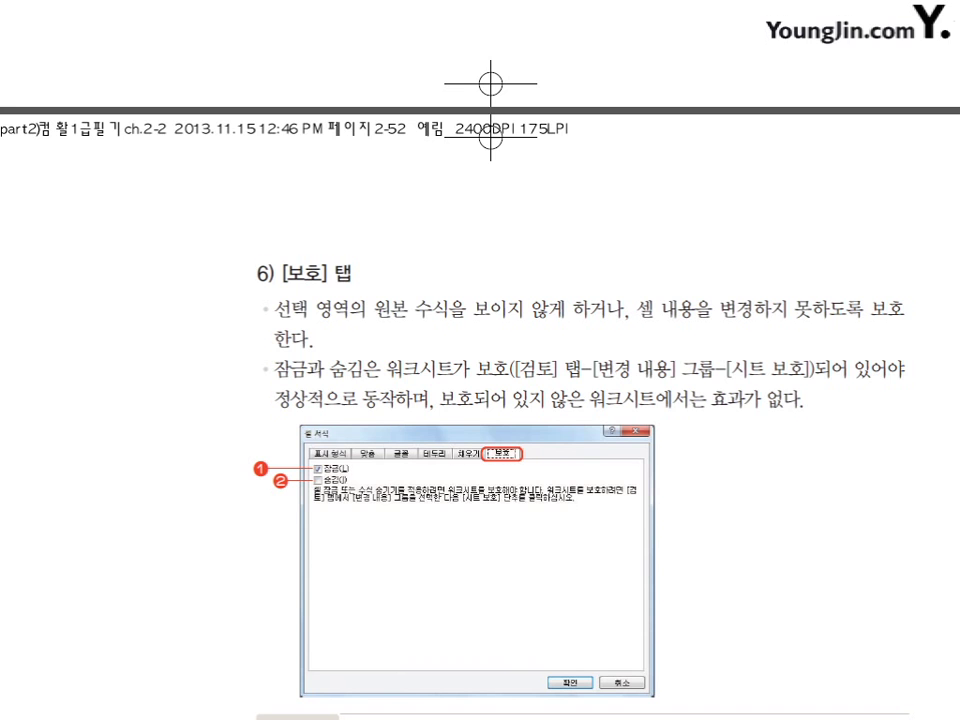
{"action": "scroll", "coordinate": [480, 360], "scroll_direction": "down", "scroll_amount": 2}
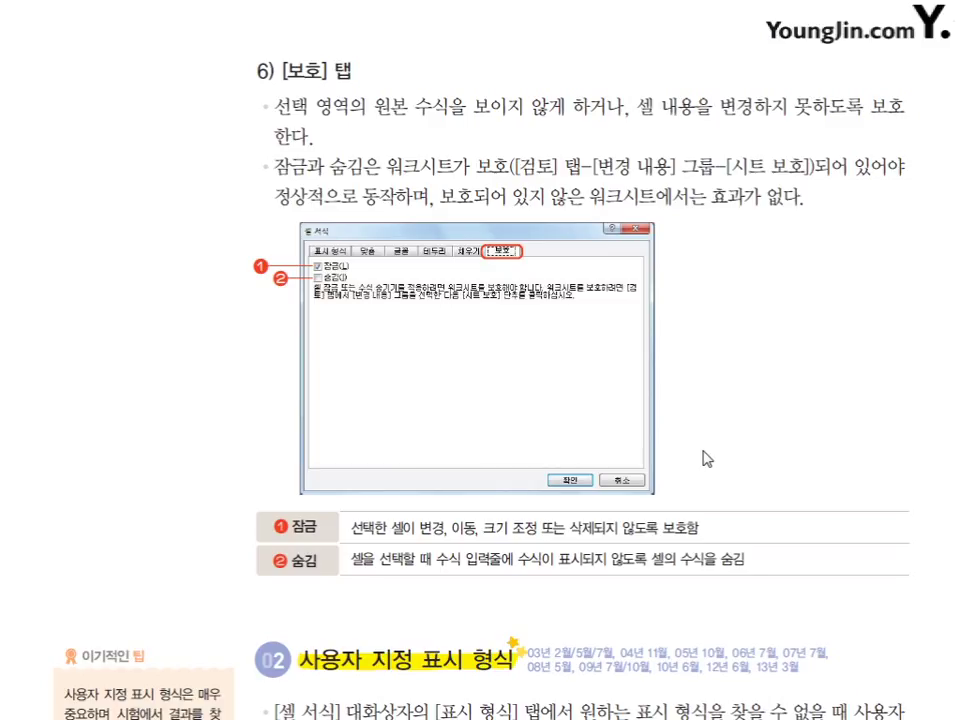
With the red pen, mark 원본 수식, 보이지 않게 하거나, 셀 내용 and 변경하지 못하도록
{"action": "key", "text": "ctrl+p"}
{"action": "mouse_move", "coordinate": [446, 113]}
{"action": "left_mouse_down"}
{"action": "mouse_move", "coordinate": [380, 115]}
{"action": "mouse_move", "coordinate": [440, 100]}
{"action": "mouse_move", "coordinate": [452, 120]}
{"action": "mouse_move", "coordinate": [607, 119]}
{"action": "left_mouse_up"}
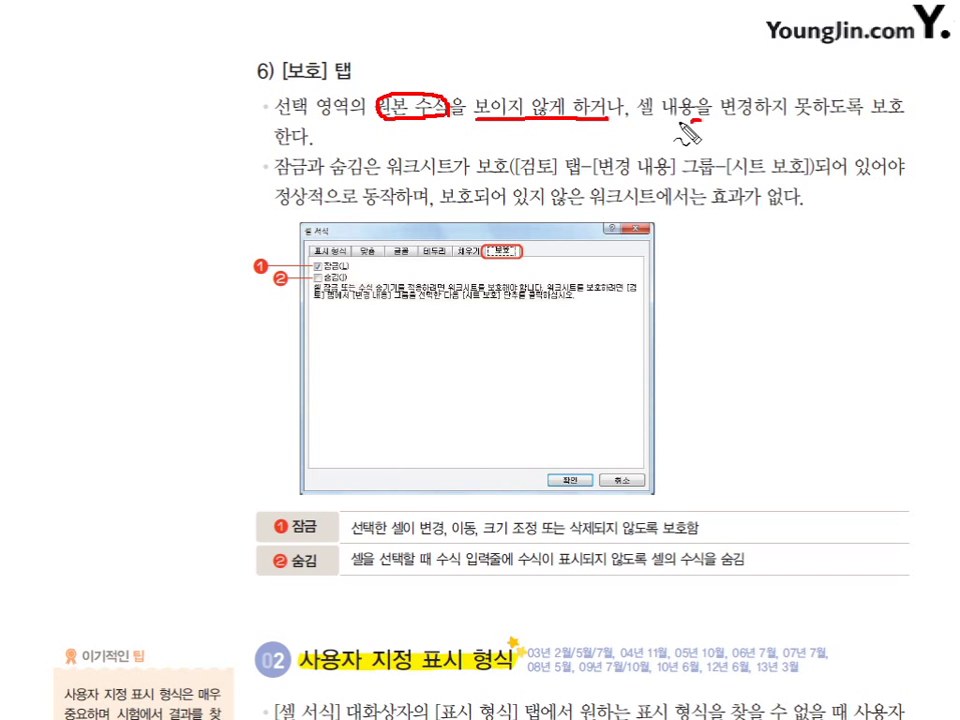
{"action": "mouse_move", "coordinate": [690, 129]}
{"action": "left_mouse_down"}
{"action": "mouse_move", "coordinate": [678, 105]}
{"action": "mouse_move", "coordinate": [855, 121]}
{"action": "left_mouse_up"}
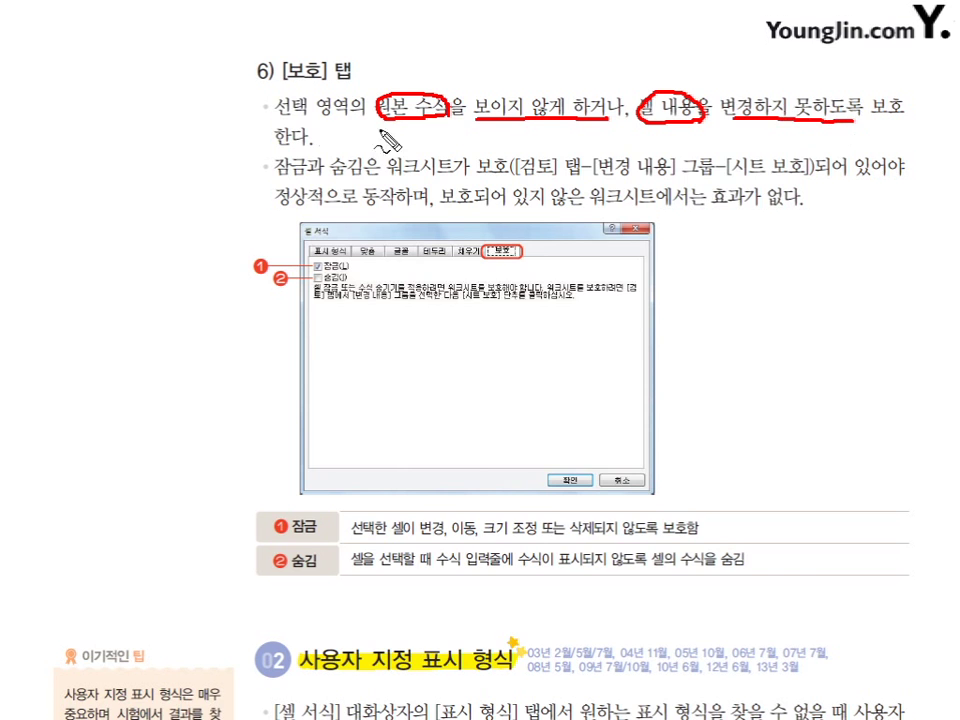
{"action": "left_click_drag", "start_coordinate": [273, 146], "coordinate": [302, 146]}
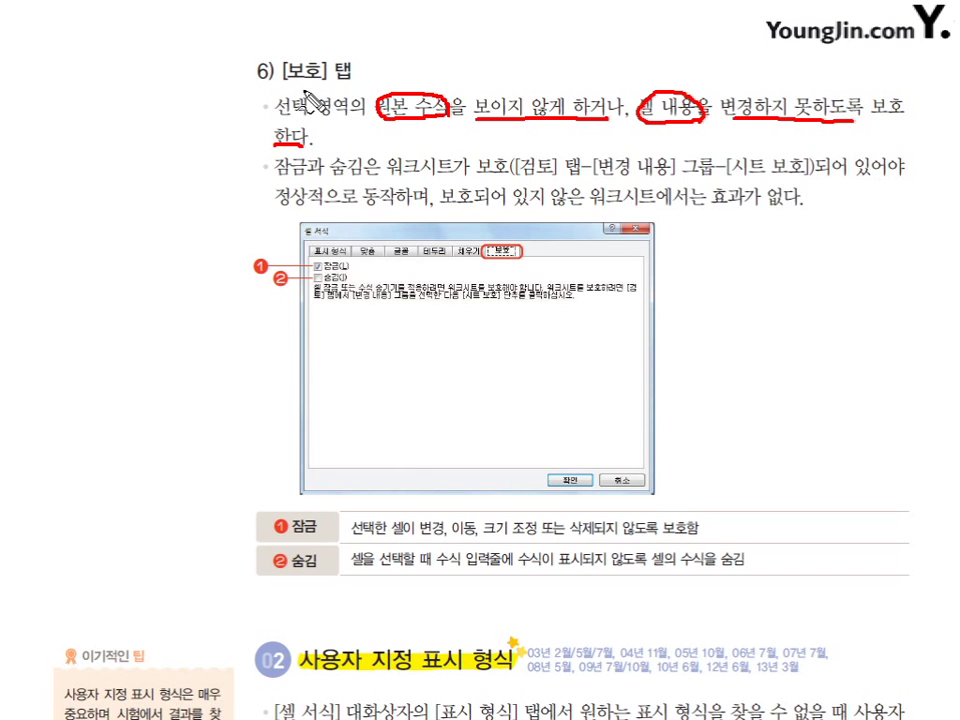
Underline and box the 6) [보호] 탭 heading in red
{"action": "left_click_drag", "start_coordinate": [282, 85], "coordinate": [350, 85]}
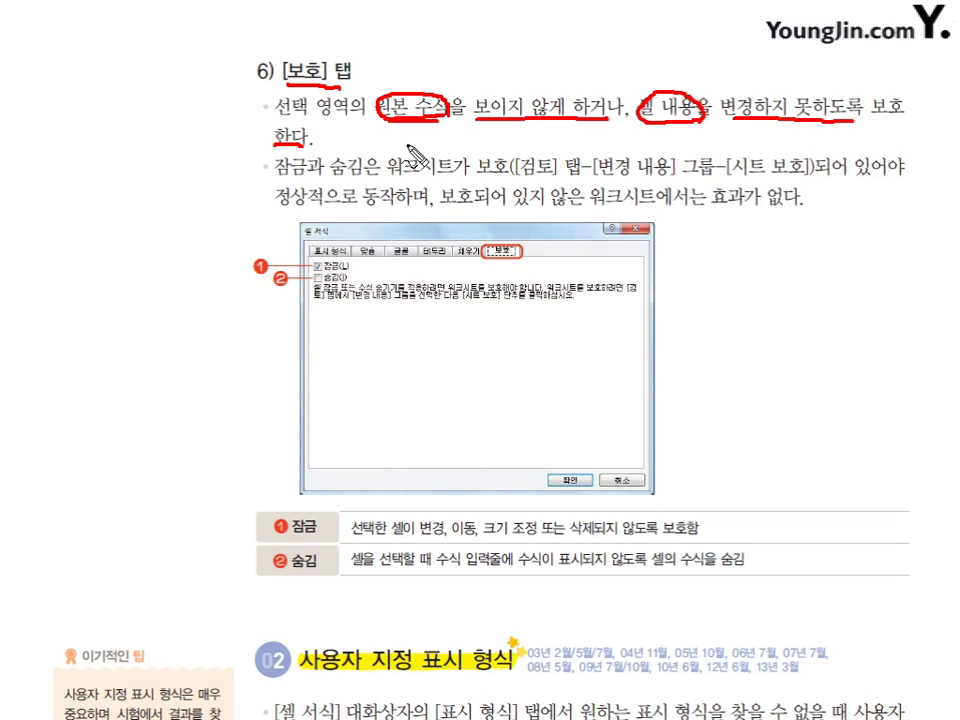
{"action": "mouse_move", "coordinate": [268, 88]}
{"action": "left_mouse_down"}
{"action": "mouse_move", "coordinate": [272, 62]}
{"action": "mouse_move", "coordinate": [348, 57]}
{"action": "mouse_move", "coordinate": [363, 95]}
{"action": "left_mouse_up"}
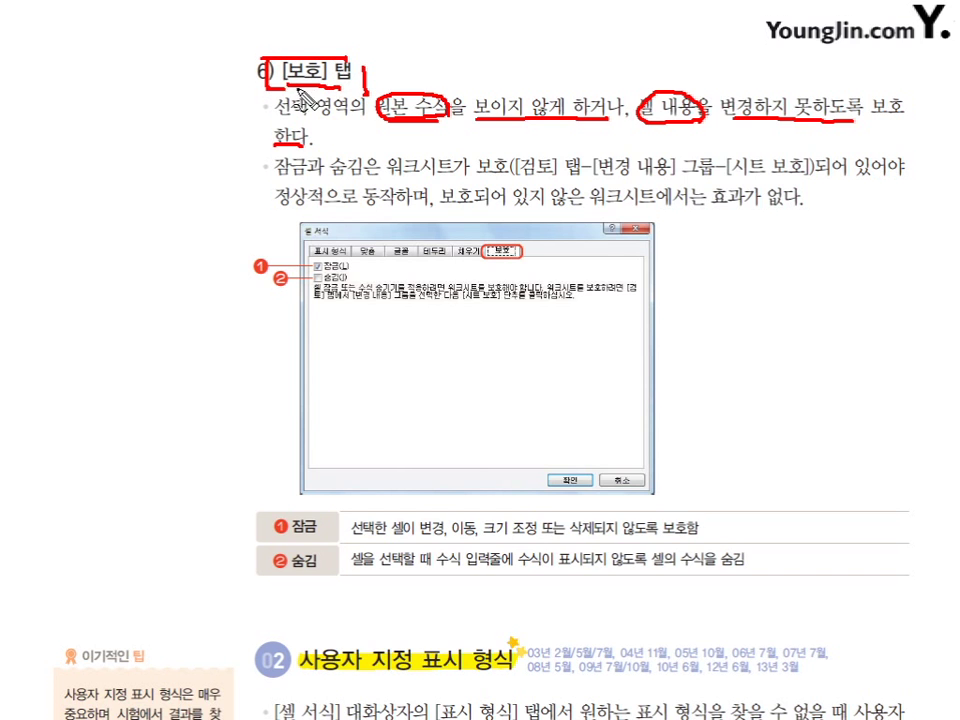
{"action": "left_click_drag", "start_coordinate": [262, 88], "coordinate": [365, 90]}
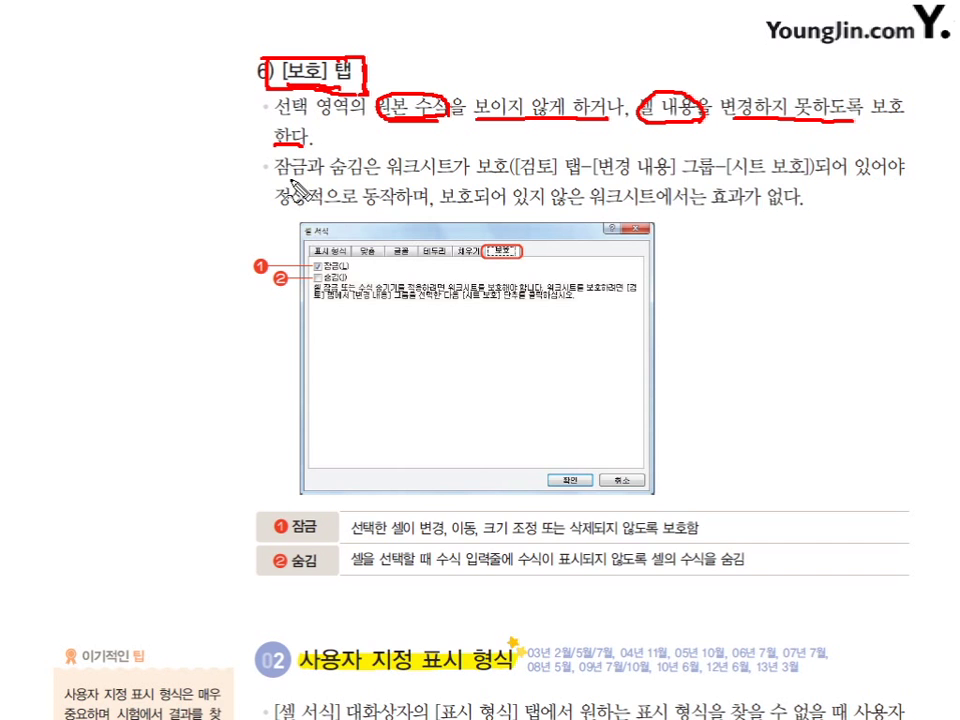
Circle 잠금, 숨김, 보호 and 변경 내용, and underline 워크시트가 and 정상적으로 동작하며
{"action": "mouse_move", "coordinate": [305, 178]}
{"action": "left_mouse_down"}
{"action": "mouse_move", "coordinate": [278, 158]}
{"action": "mouse_move", "coordinate": [300, 172]}
{"action": "left_mouse_up"}
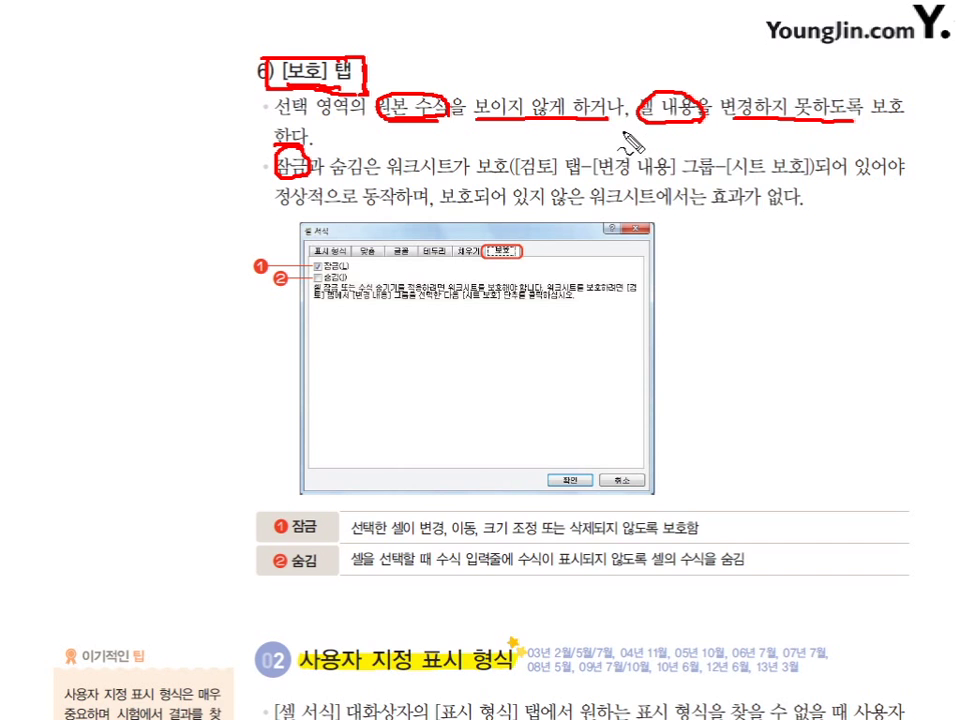
{"action": "mouse_move", "coordinate": [361, 174]}
{"action": "left_mouse_down"}
{"action": "mouse_move", "coordinate": [349, 171]}
{"action": "mouse_move", "coordinate": [360, 169]}
{"action": "left_mouse_up"}
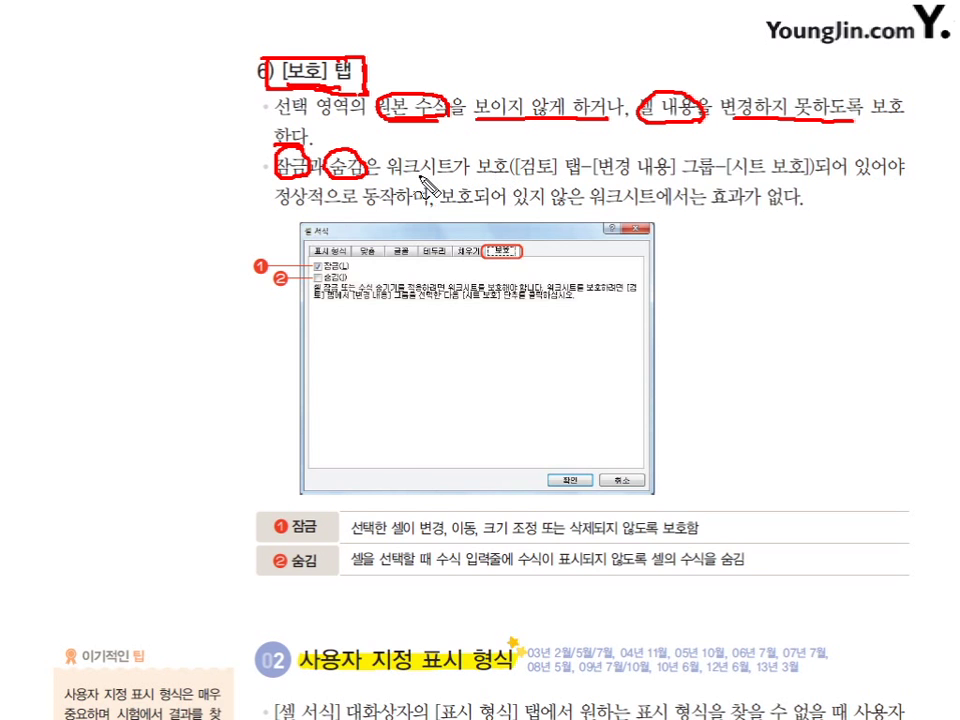
{"action": "mouse_move", "coordinate": [400, 174]}
{"action": "left_mouse_down"}
{"action": "mouse_move", "coordinate": [474, 176]}
{"action": "mouse_move", "coordinate": [522, 158]}
{"action": "left_mouse_up"}
{"action": "left_click_drag", "start_coordinate": [830, 176], "coordinate": [871, 178]}
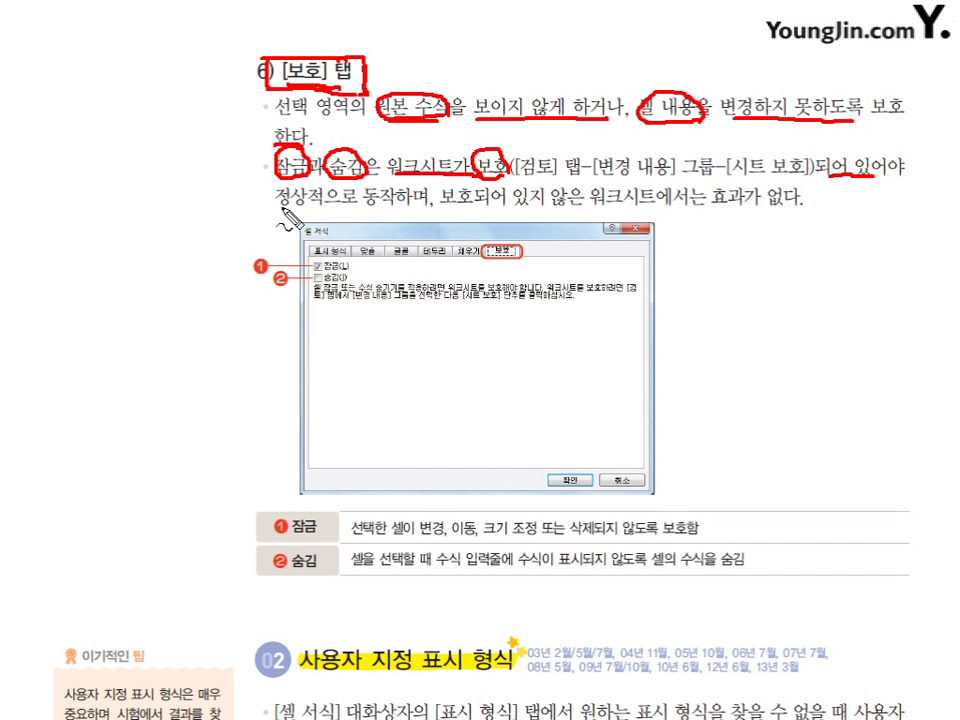
{"action": "left_click_drag", "start_coordinate": [278, 207], "coordinate": [792, 209]}
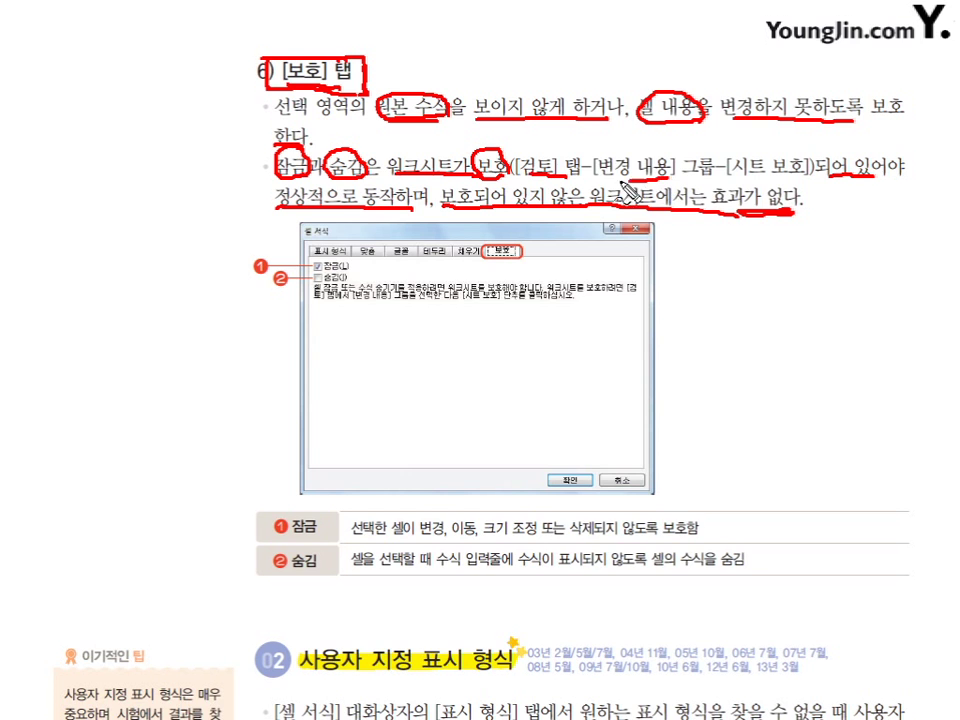
{"action": "left_click_drag", "start_coordinate": [628, 156], "coordinate": [700, 152]}
{"action": "mouse_move", "coordinate": [762, 178]}
{"action": "left_mouse_down"}
{"action": "mouse_move", "coordinate": [744, 184]}
{"action": "mouse_move", "coordinate": [790, 164]}
{"action": "left_mouse_up"}
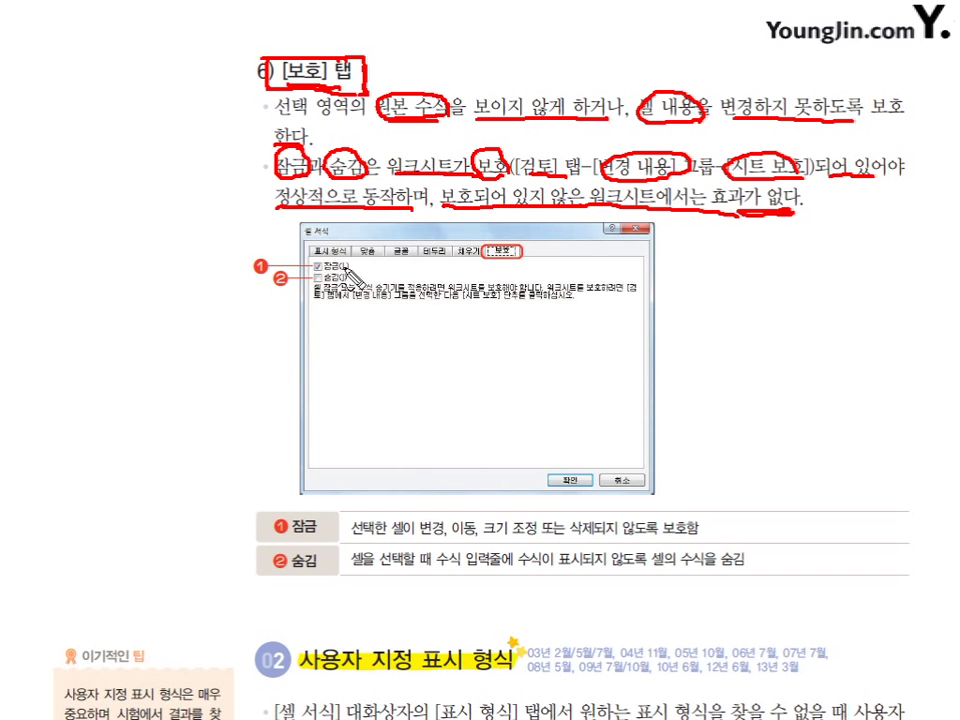
Mark the pictured dialog's 보호 tab and options and the 잠금/숨김 table, then erase all ink
{"action": "mouse_move", "coordinate": [324, 226]}
{"action": "left_mouse_down"}
{"action": "mouse_move", "coordinate": [306, 228]}
{"action": "mouse_move", "coordinate": [318, 237]}
{"action": "mouse_move", "coordinate": [328, 226]}
{"action": "left_mouse_up"}
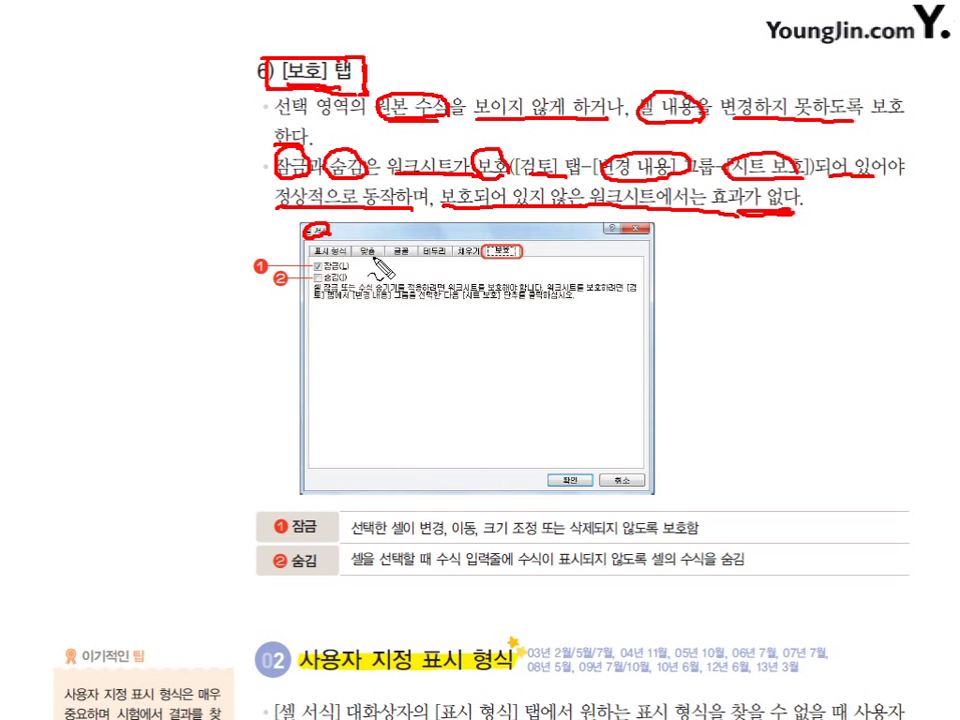
{"action": "left_click_drag", "start_coordinate": [521, 241], "coordinate": [524, 247]}
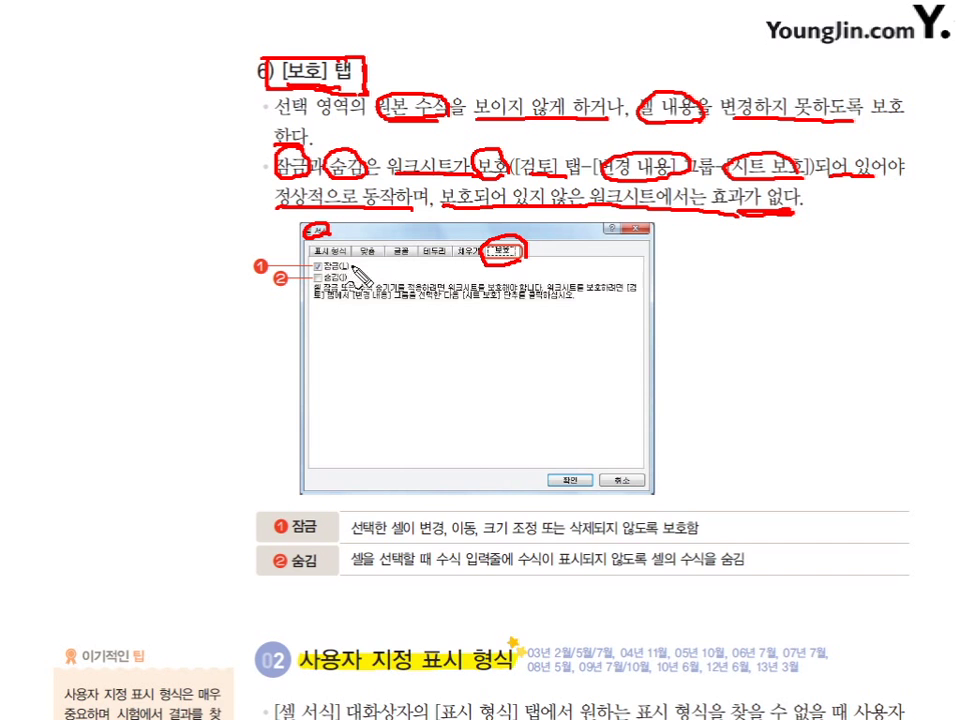
{"action": "left_click_drag", "start_coordinate": [360, 252], "coordinate": [378, 243]}
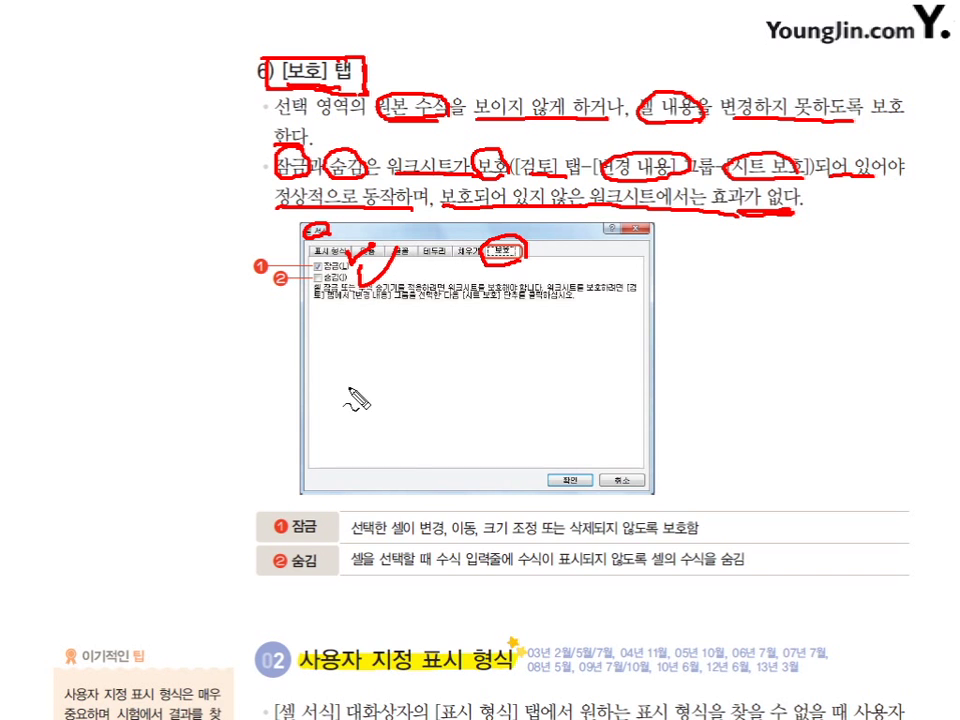
{"action": "mouse_move", "coordinate": [312, 531]}
{"action": "left_mouse_down"}
{"action": "mouse_move", "coordinate": [304, 544]}
{"action": "mouse_move", "coordinate": [668, 520]}
{"action": "left_mouse_up"}
{"action": "left_click_drag", "start_coordinate": [310, 550], "coordinate": [300, 552]}
{"action": "mouse_move", "coordinate": [436, 569]}
{"action": "left_mouse_down"}
{"action": "mouse_move", "coordinate": [545, 567]}
{"action": "mouse_move", "coordinate": [548, 556]}
{"action": "mouse_move", "coordinate": [640, 570]}
{"action": "mouse_move", "coordinate": [745, 566]}
{"action": "left_mouse_up"}
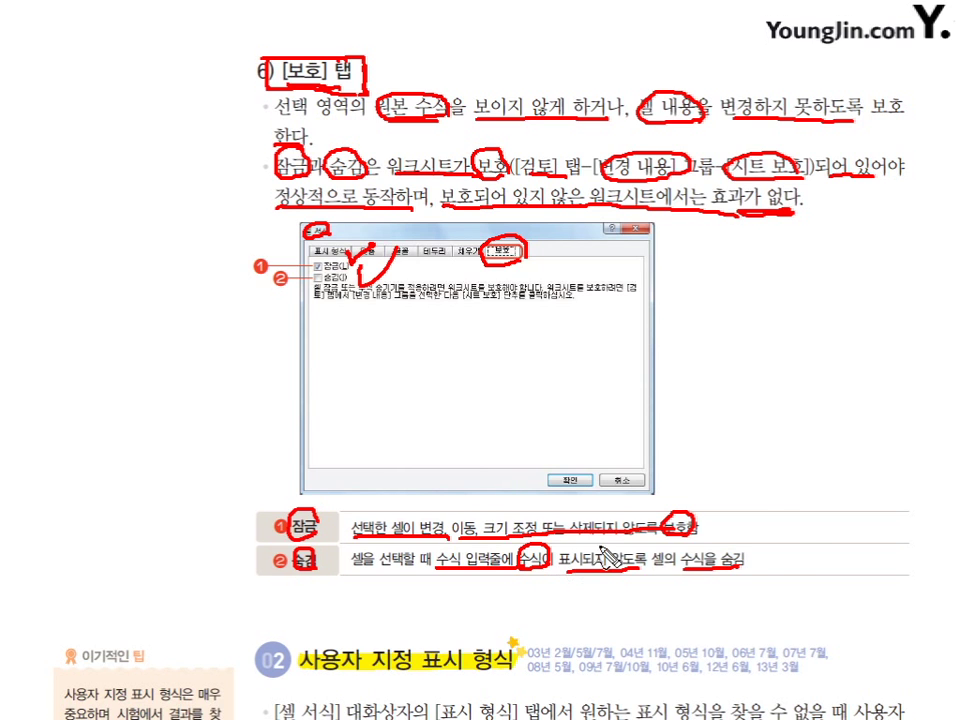
{"action": "mouse_move", "coordinate": [771, 494]}
{"action": "left_mouse_down"}
{"action": "mouse_move", "coordinate": [793, 540]}
{"action": "mouse_move", "coordinate": [766, 562]}
{"action": "left_mouse_up"}
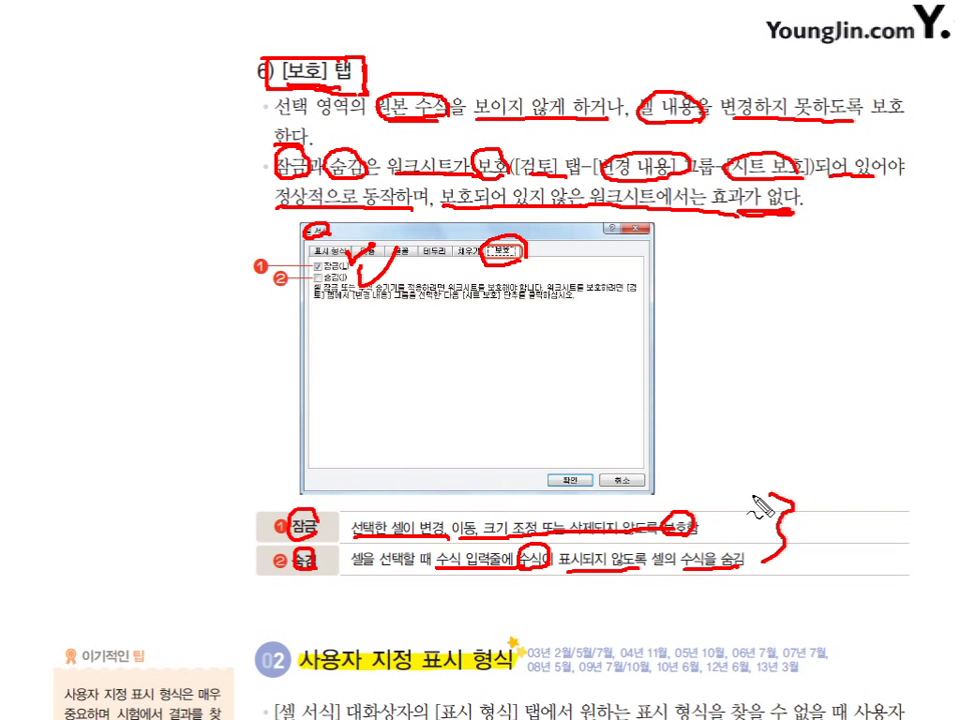
{"action": "key", "text": "Escape"}
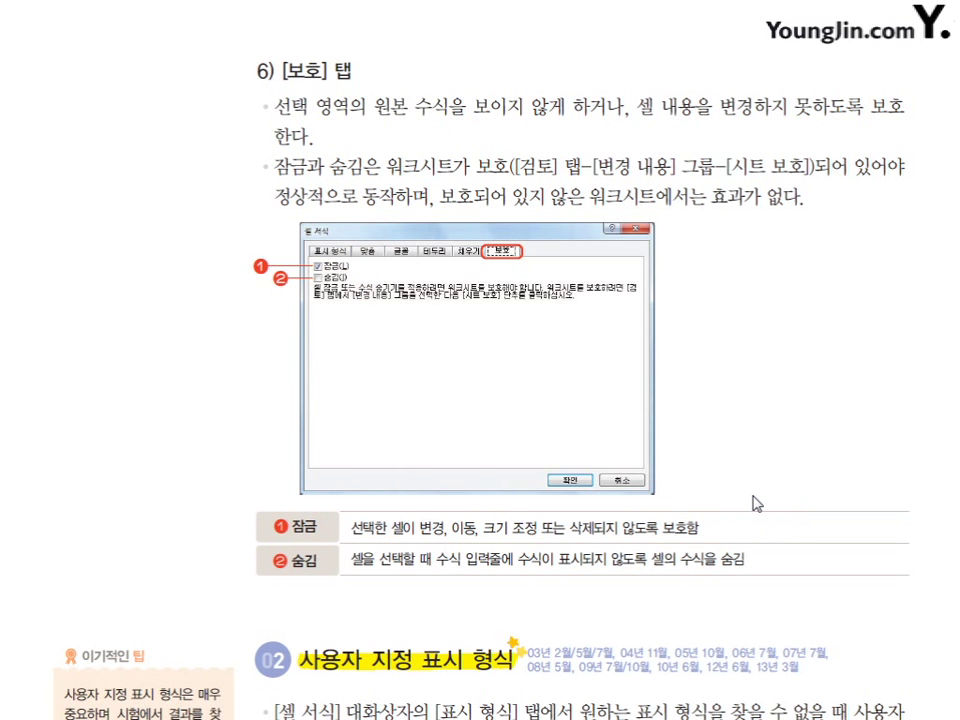
{"action": "key", "text": "alt+Tab"}
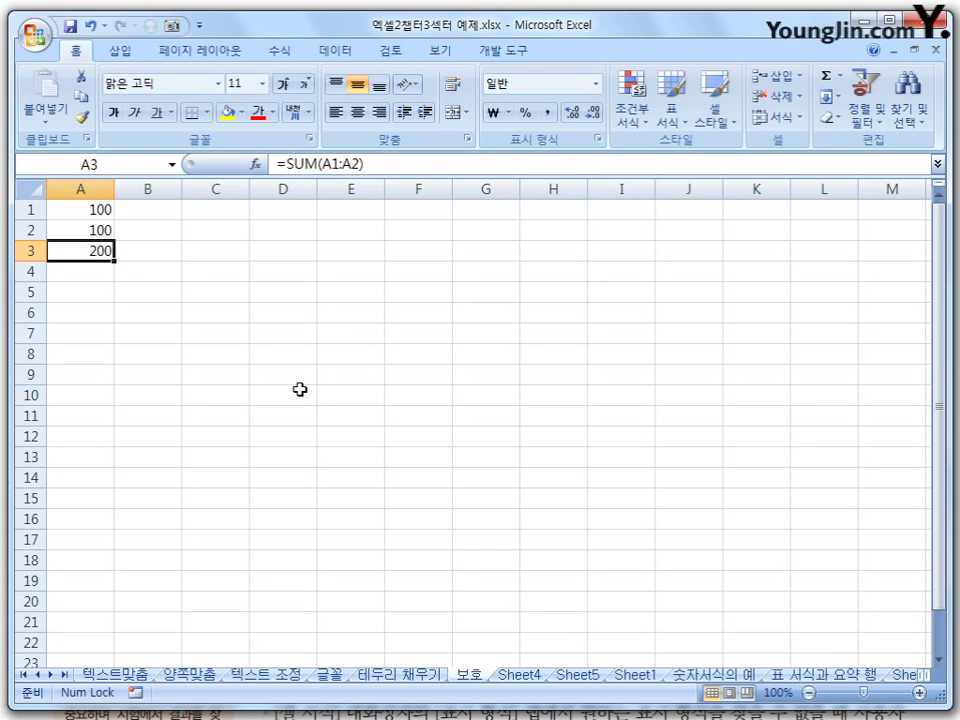
{"action": "left_click", "coordinate": [219, 311]}
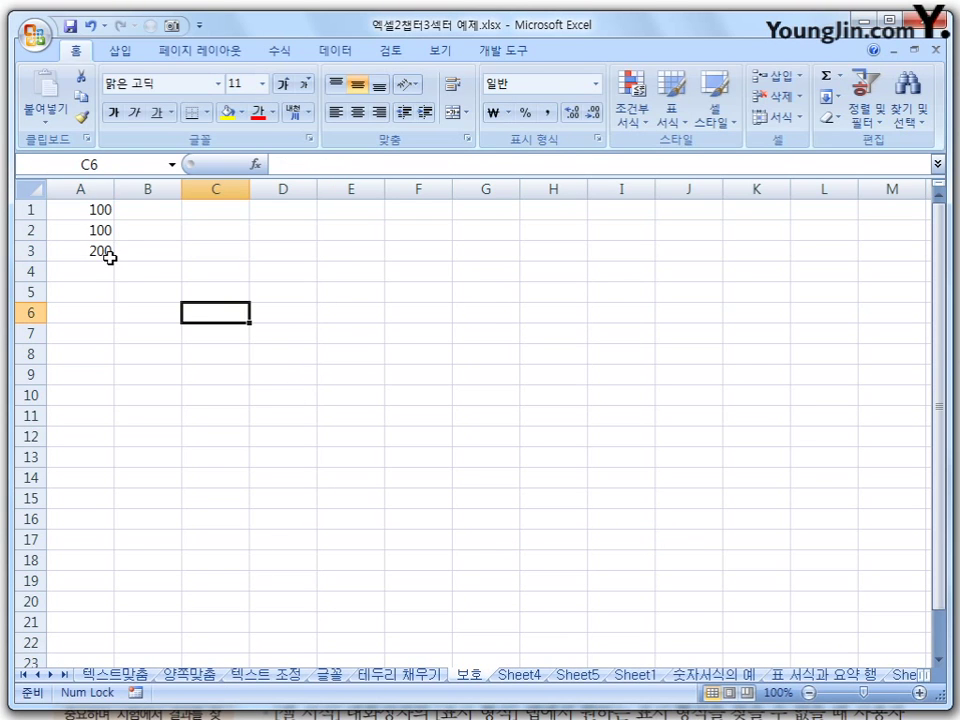
{"action": "left_click", "coordinate": [104, 256]}
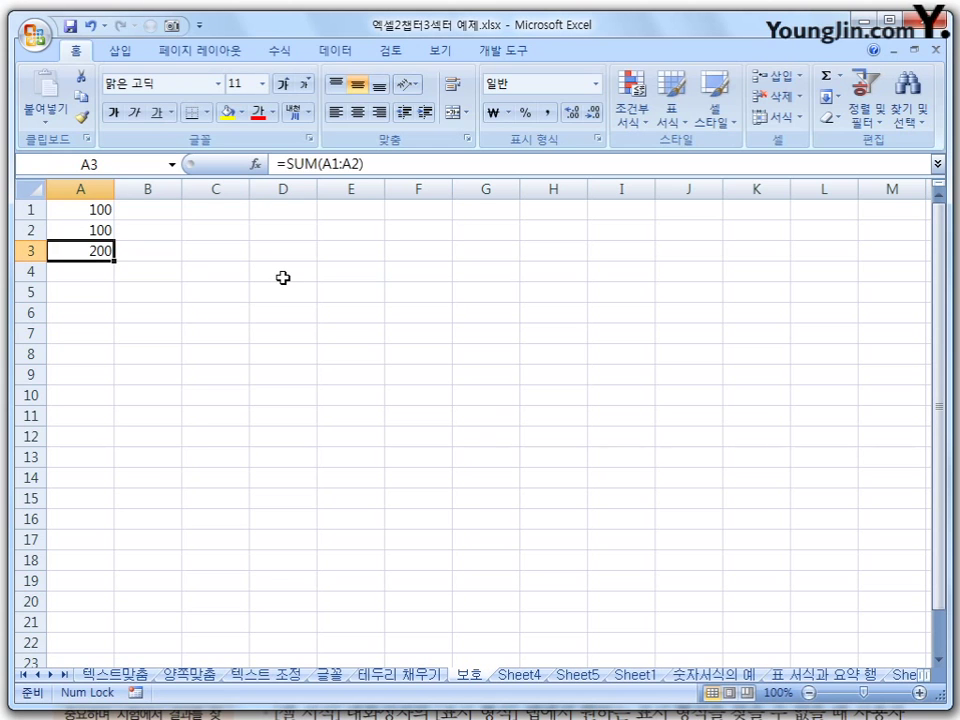
{"action": "key", "text": "Delete"}
{"action": "left_click", "coordinate": [100, 211]}
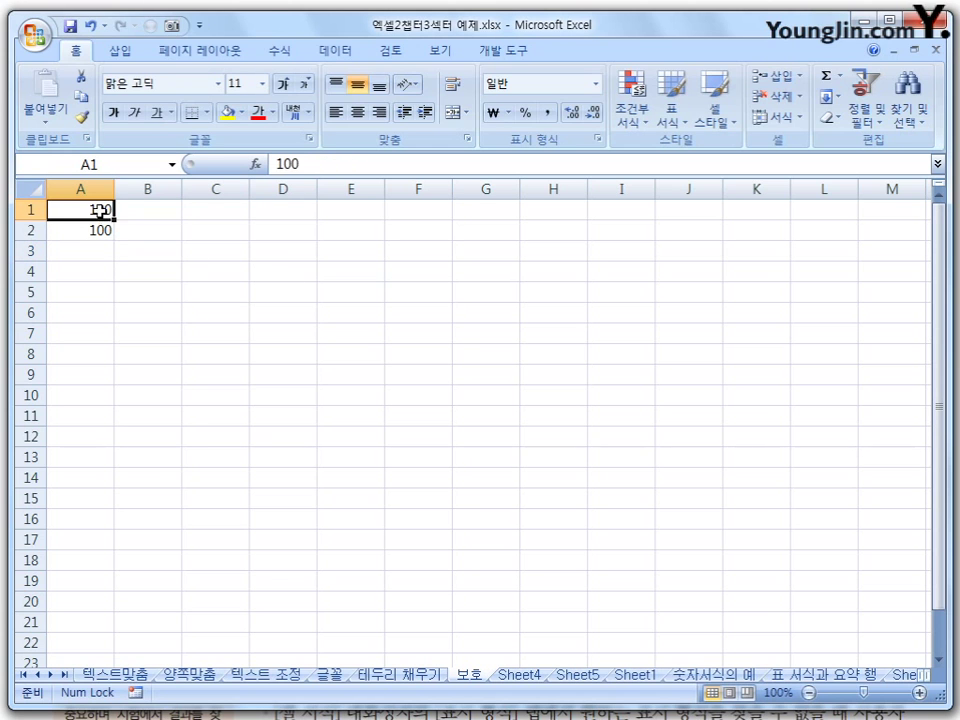
{"action": "left_click", "coordinate": [106, 231]}
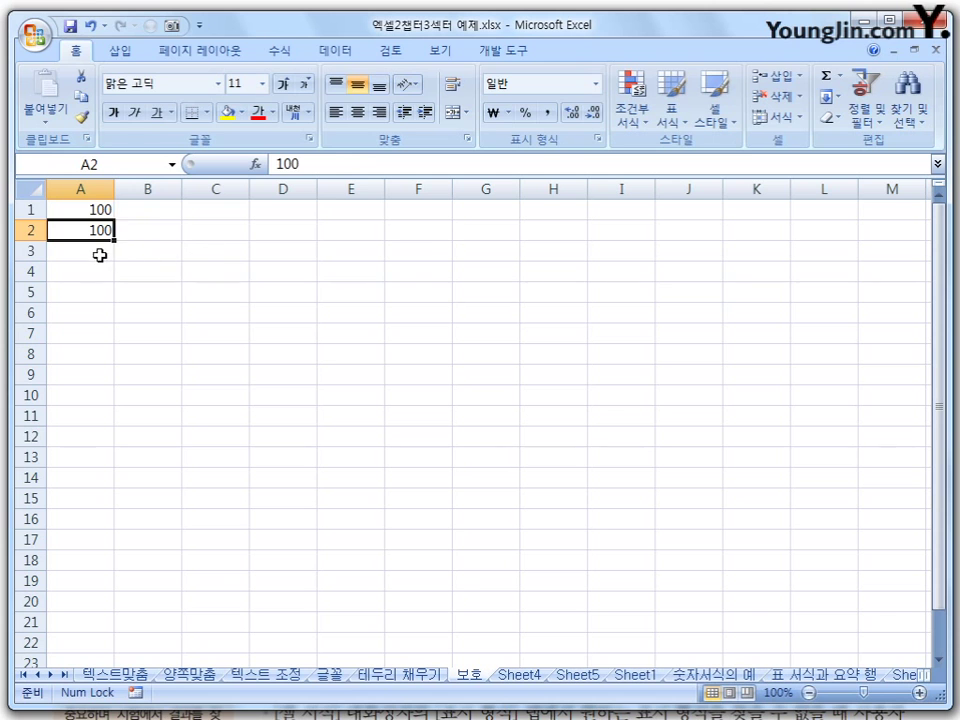
{"action": "left_click", "coordinate": [100, 255]}
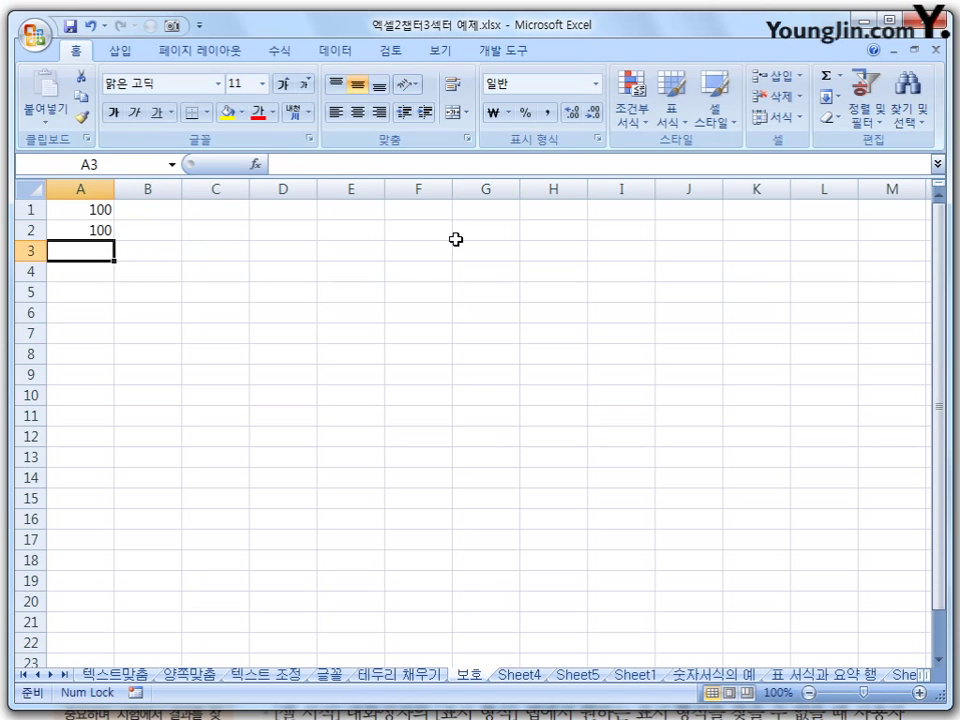
{"action": "double_click", "coordinate": [829, 80]}
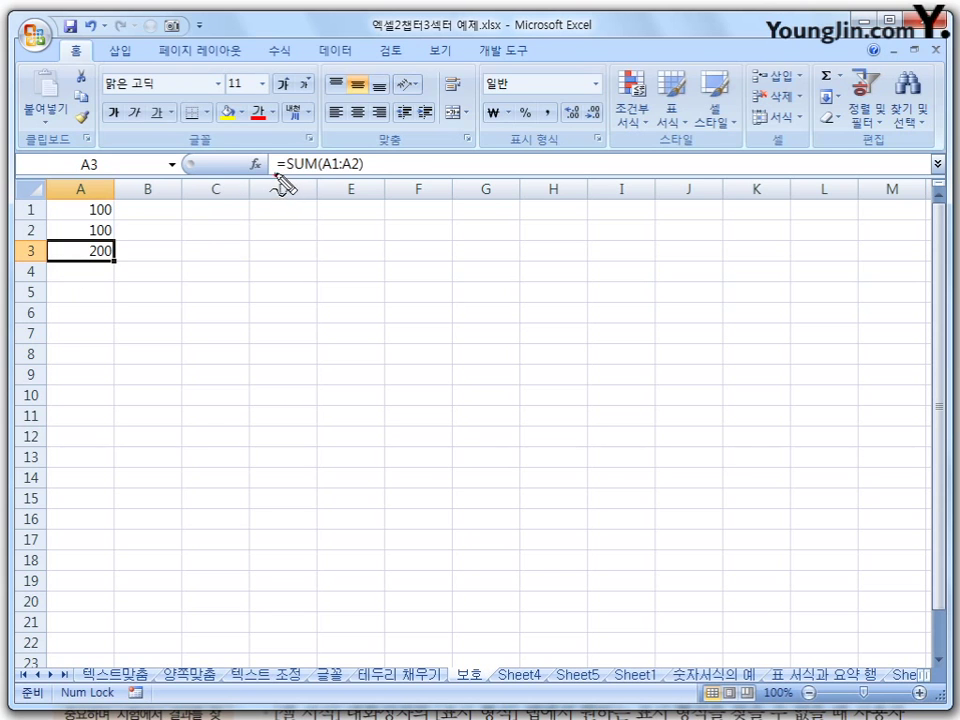
{"action": "left_click_drag", "start_coordinate": [277, 174], "coordinate": [314, 173]}
{"action": "mouse_move", "coordinate": [238, 241]}
{"action": "left_mouse_down"}
{"action": "mouse_move", "coordinate": [256, 242]}
{"action": "mouse_move", "coordinate": [265, 256]}
{"action": "mouse_move", "coordinate": [334, 242]}
{"action": "mouse_move", "coordinate": [347, 257]}
{"action": "left_mouse_up"}
{"action": "mouse_move", "coordinate": [286, 279]}
{"action": "left_mouse_down"}
{"action": "mouse_move", "coordinate": [298, 284]}
{"action": "mouse_move", "coordinate": [289, 292]}
{"action": "mouse_move", "coordinate": [306, 296]}
{"action": "left_mouse_up"}
{"action": "mouse_move", "coordinate": [306, 287]}
{"action": "left_mouse_down"}
{"action": "mouse_move", "coordinate": [300, 318]}
{"action": "mouse_move", "coordinate": [311, 312]}
{"action": "left_mouse_up"}
{"action": "left_click_drag", "start_coordinate": [300, 320], "coordinate": [311, 320]}
{"action": "mouse_move", "coordinate": [373, 228]}
{"action": "left_mouse_down"}
{"action": "mouse_move", "coordinate": [370, 258]}
{"action": "mouse_move", "coordinate": [428, 257]}
{"action": "mouse_move", "coordinate": [448, 241]}
{"action": "mouse_move", "coordinate": [450, 258]}
{"action": "mouse_move", "coordinate": [482, 249]}
{"action": "mouse_move", "coordinate": [517, 259]}
{"action": "left_mouse_up"}
{"action": "mouse_move", "coordinate": [430, 276]}
{"action": "left_mouse_down"}
{"action": "mouse_move", "coordinate": [401, 300]}
{"action": "mouse_move", "coordinate": [343, 306]}
{"action": "mouse_move", "coordinate": [355, 311]}
{"action": "left_mouse_up"}
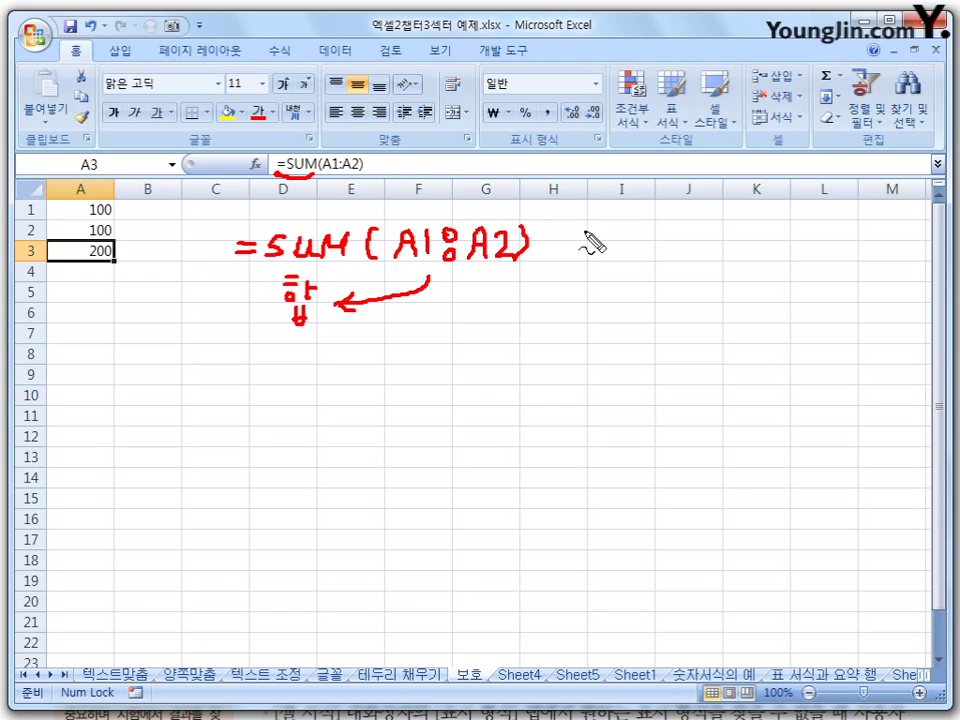
{"action": "key", "text": "Escape"}
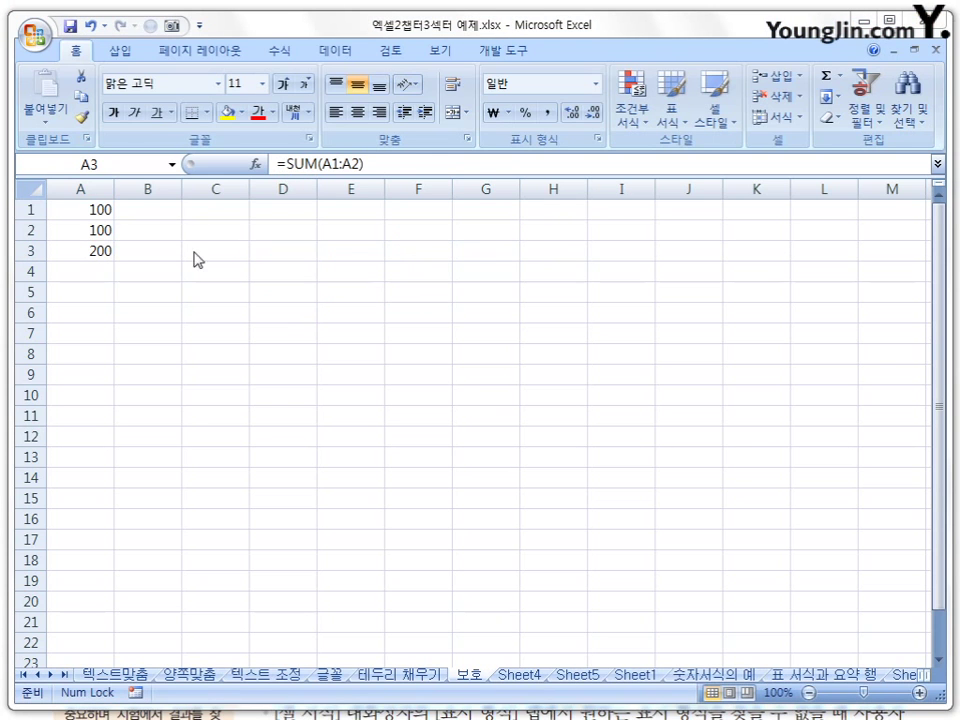
{"action": "left_click", "coordinate": [100, 212]}
{"action": "left_click", "coordinate": [103, 231]}
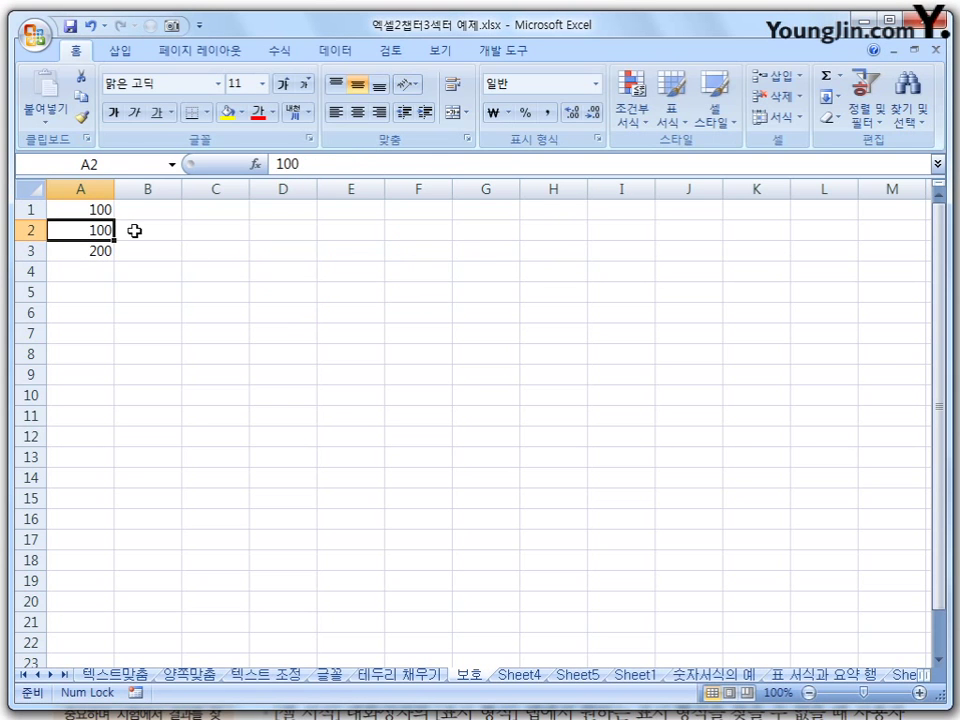
{"action": "left_click", "coordinate": [345, 296]}
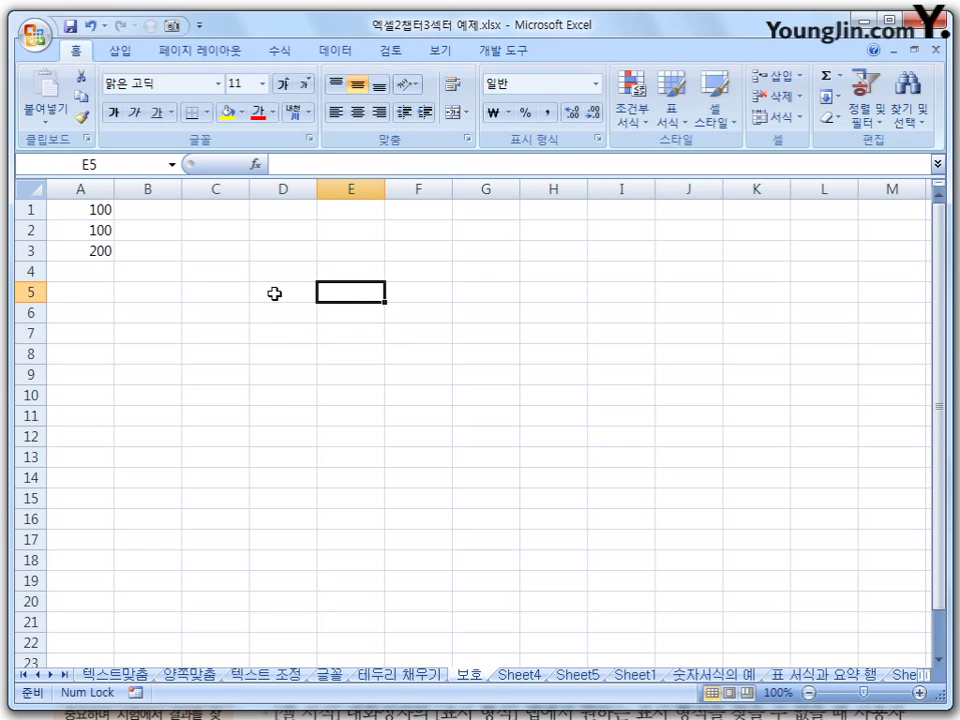
{"action": "left_click", "coordinate": [99, 252]}
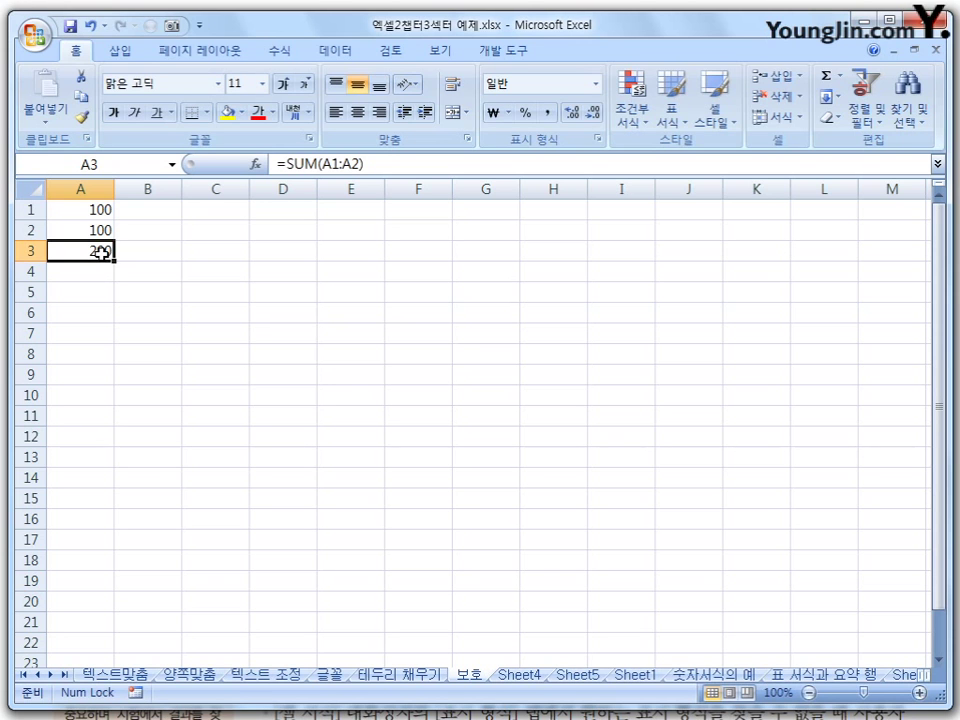
Tick Hidden on cell A3's Protection tab alongside Locked
{"action": "right_click", "coordinate": [101, 252]}
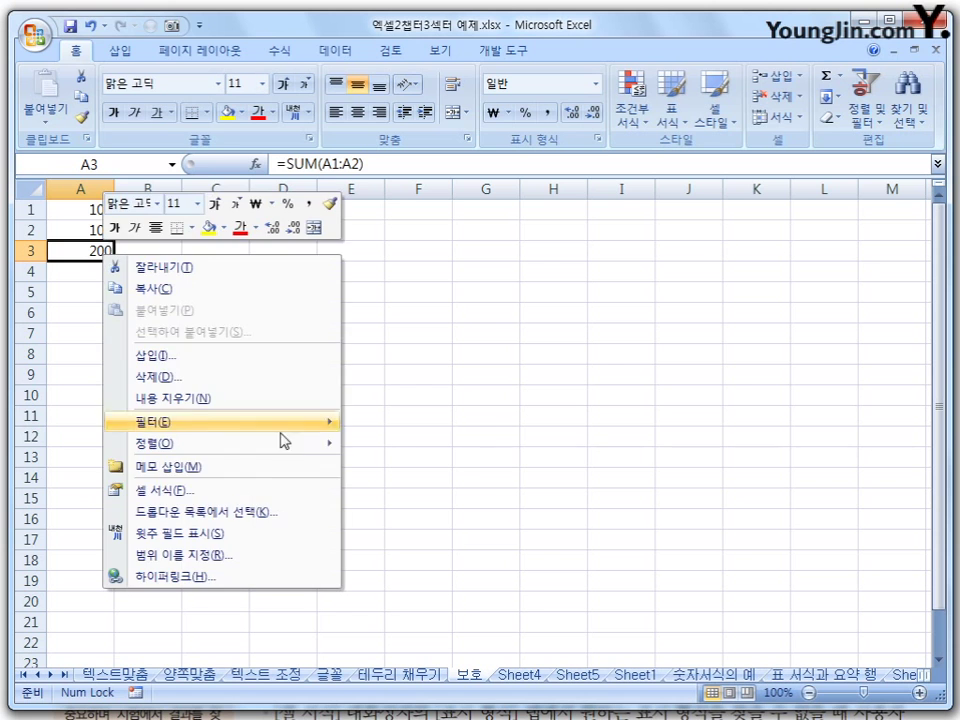
{"action": "left_click", "coordinate": [221, 493]}
{"action": "left_click_drag", "start_coordinate": [360, 298], "coordinate": [634, 246]}
{"action": "left_click", "coordinate": [562, 261]}
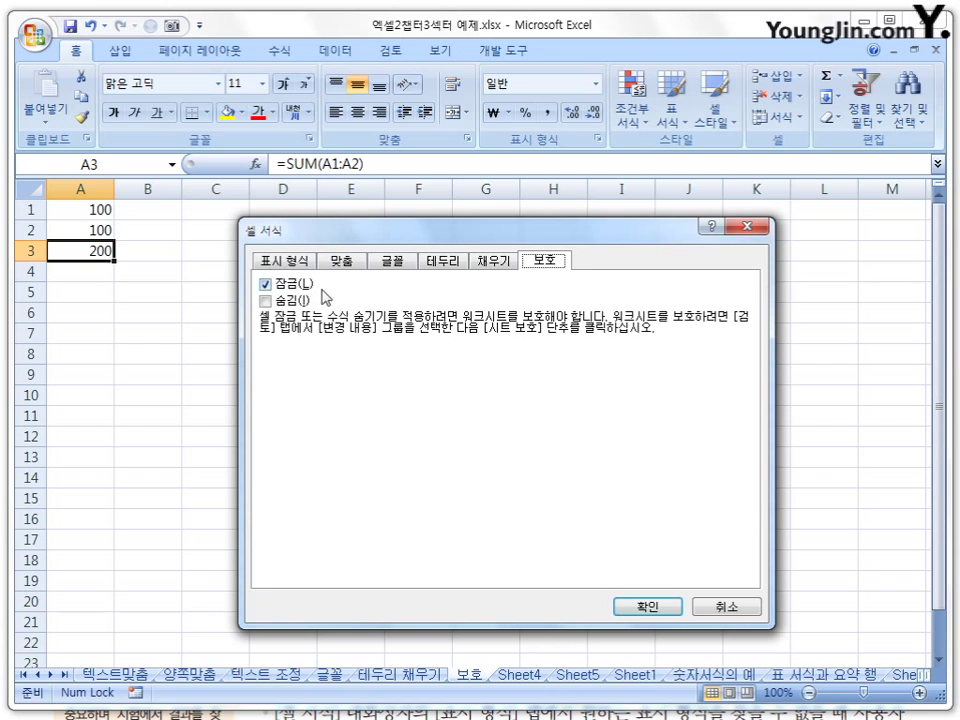
{"action": "left_click", "coordinate": [265, 301]}
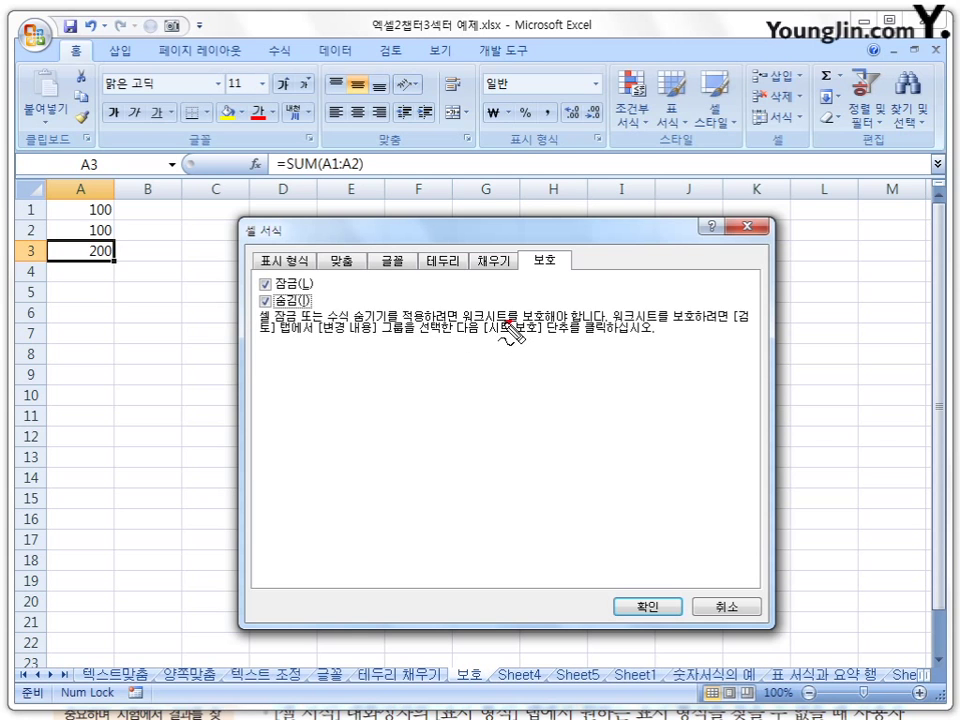
Annotate the dialog note that the worksheet must be protected, then clear the marks
{"action": "mouse_move", "coordinate": [508, 322]}
{"action": "left_mouse_down"}
{"action": "mouse_move", "coordinate": [478, 324]}
{"action": "mouse_move", "coordinate": [460, 312]}
{"action": "mouse_move", "coordinate": [505, 308]}
{"action": "mouse_move", "coordinate": [512, 318]}
{"action": "left_mouse_up"}
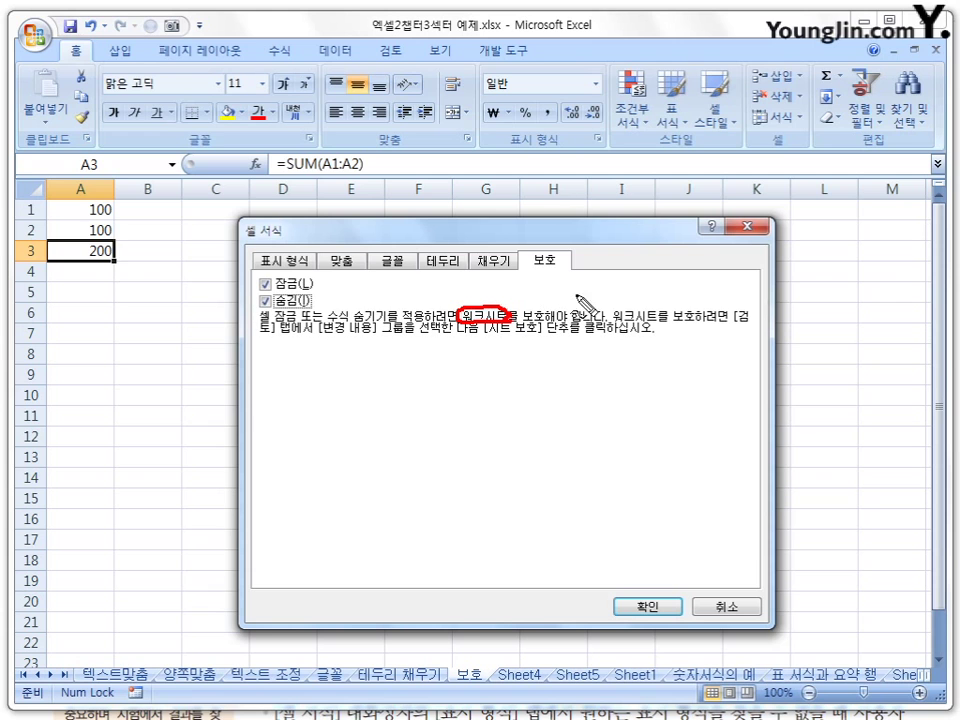
{"action": "left_click_drag", "start_coordinate": [577, 297], "coordinate": [579, 324]}
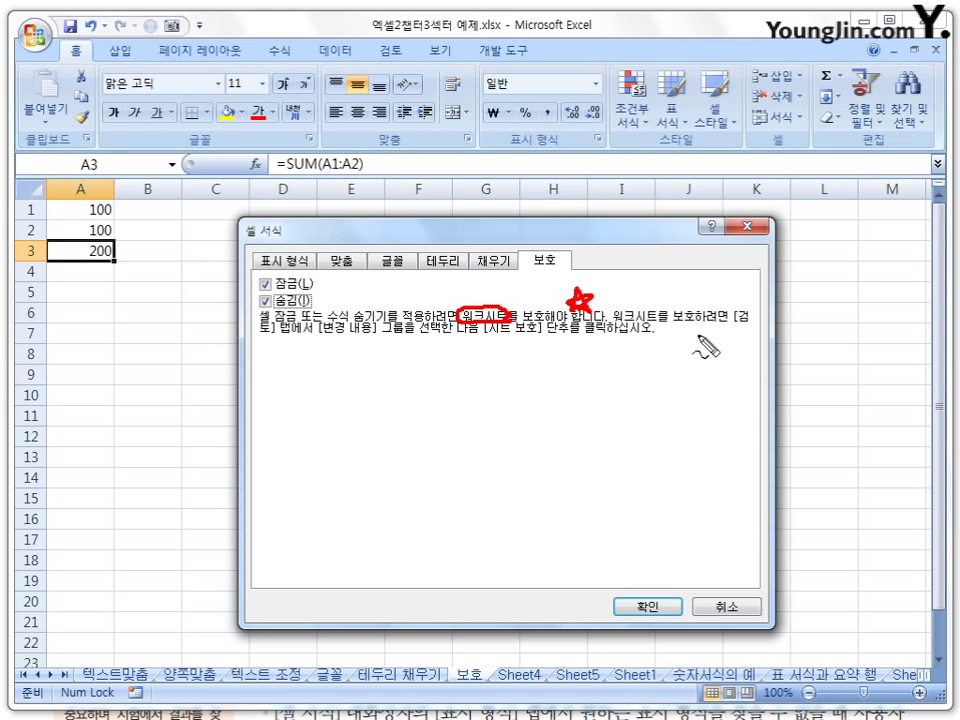
{"action": "left_click_drag", "start_coordinate": [745, 311], "coordinate": [756, 322]}
{"action": "left_click_drag", "start_coordinate": [265, 329], "coordinate": [404, 335]}
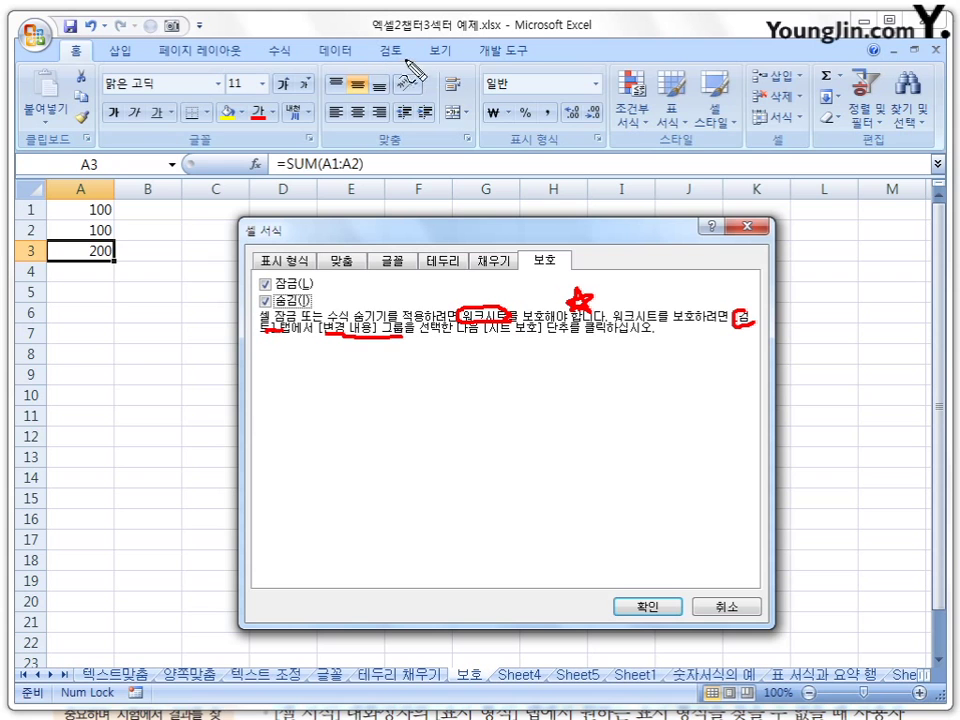
{"action": "mouse_move", "coordinate": [407, 62]}
{"action": "left_mouse_down"}
{"action": "mouse_move", "coordinate": [380, 48]}
{"action": "mouse_move", "coordinate": [402, 58]}
{"action": "left_mouse_up"}
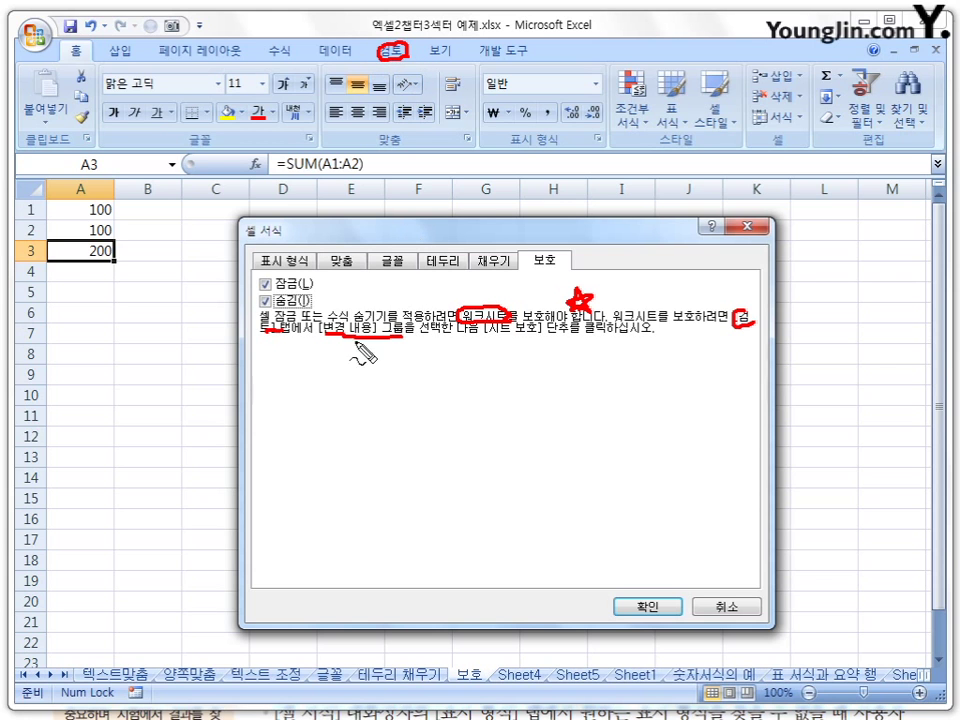
{"action": "left_click_drag", "start_coordinate": [483, 333], "coordinate": [619, 333]}
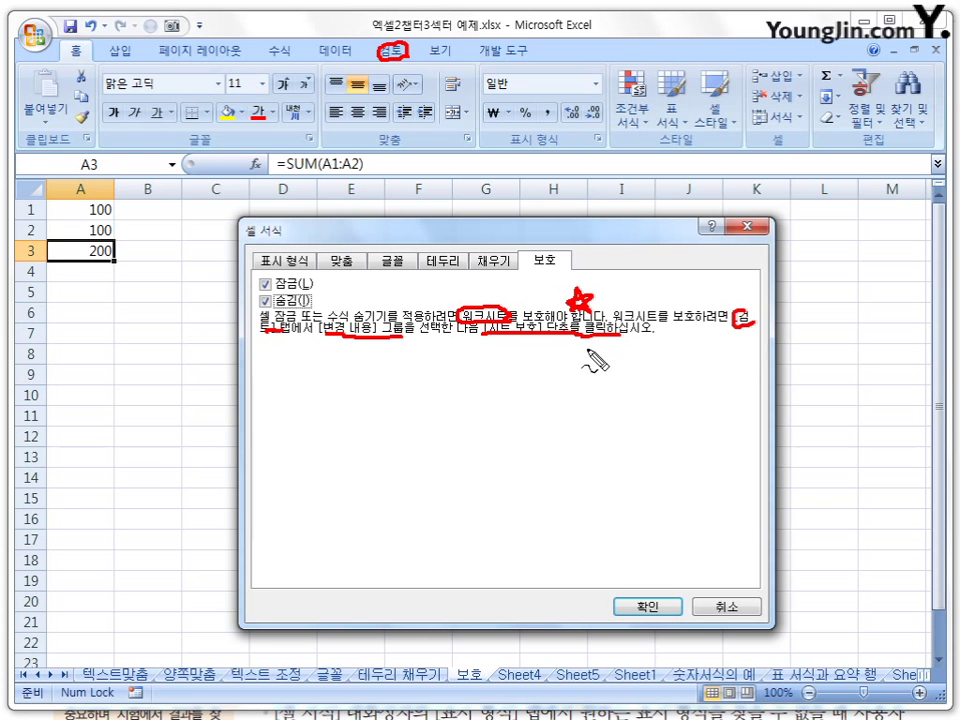
{"action": "key", "text": "Escape"}
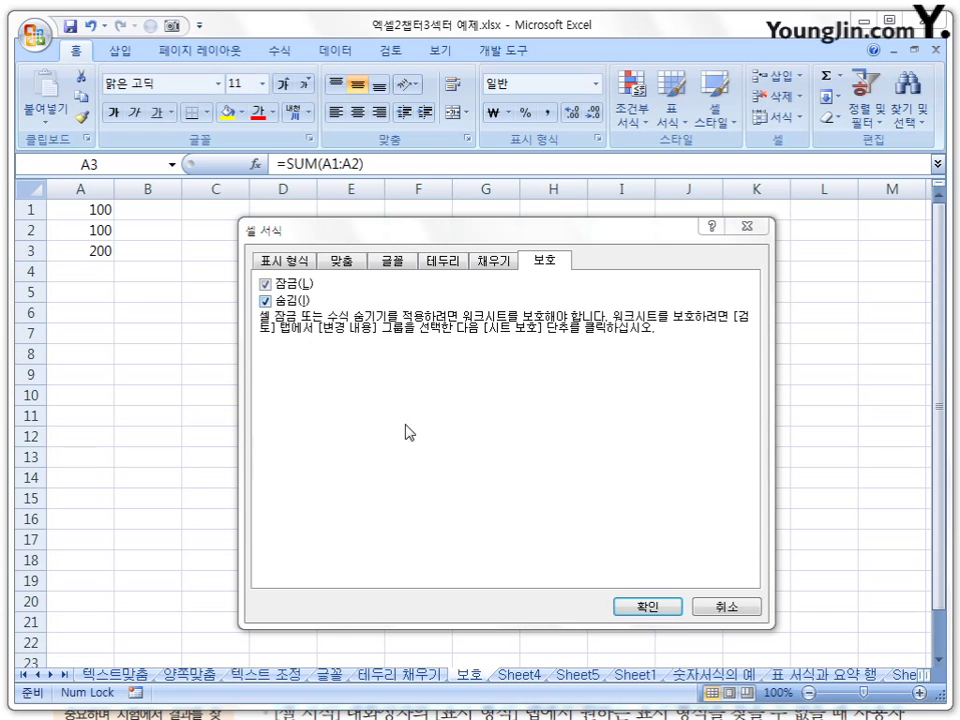
Confirm A3's locked and hidden settings and reopen Format Cells to verify them
{"action": "left_click", "coordinate": [662, 607]}
{"action": "right_click", "coordinate": [108, 256]}
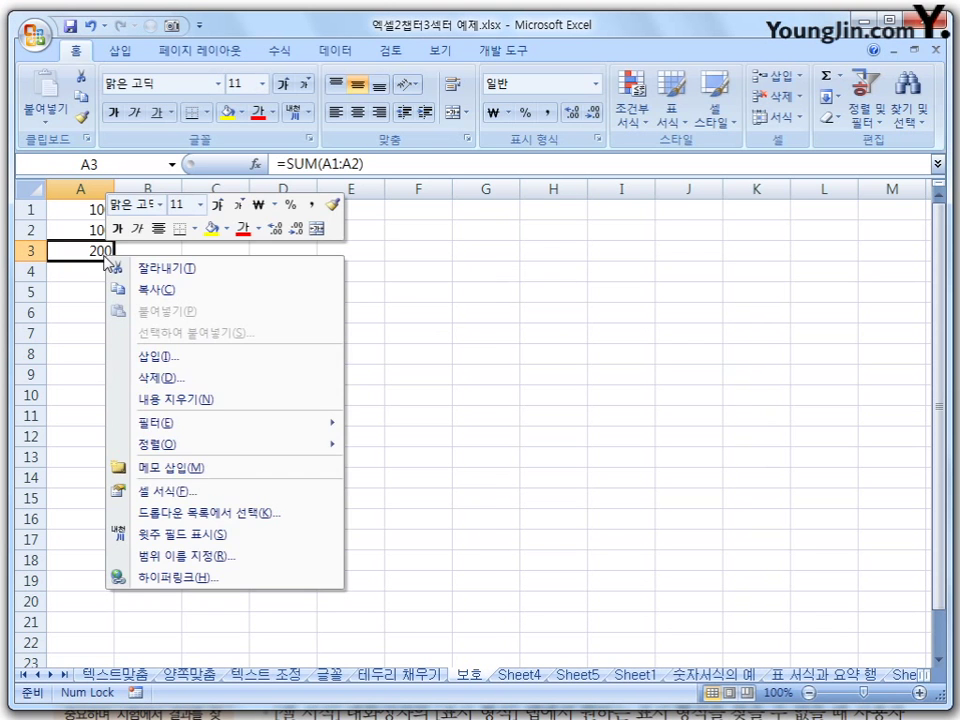
{"action": "left_click", "coordinate": [227, 490]}
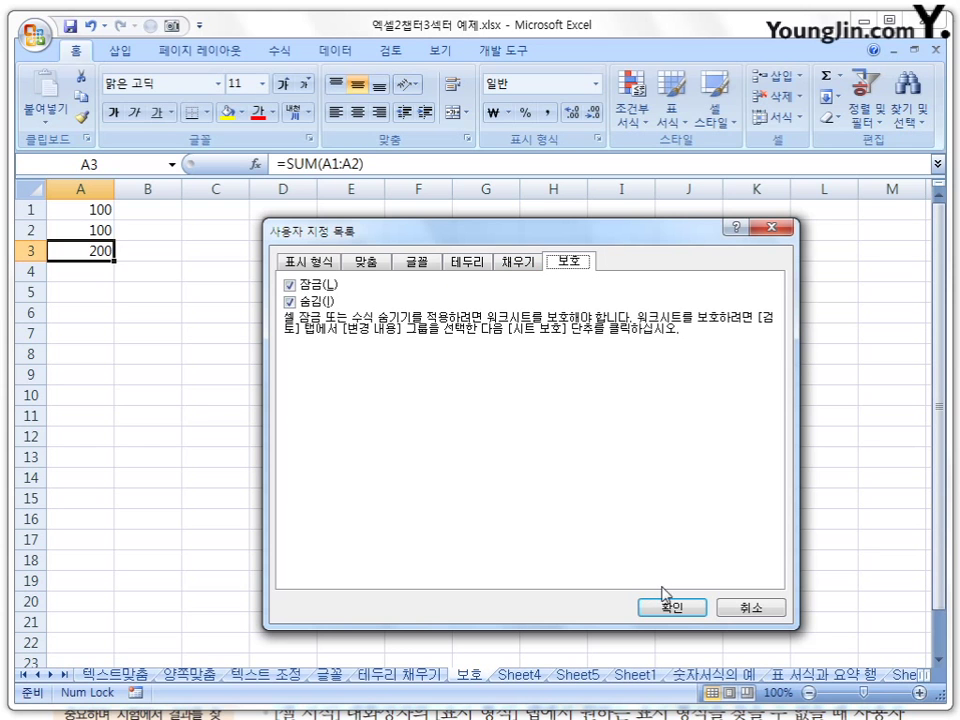
{"action": "left_click", "coordinate": [666, 607]}
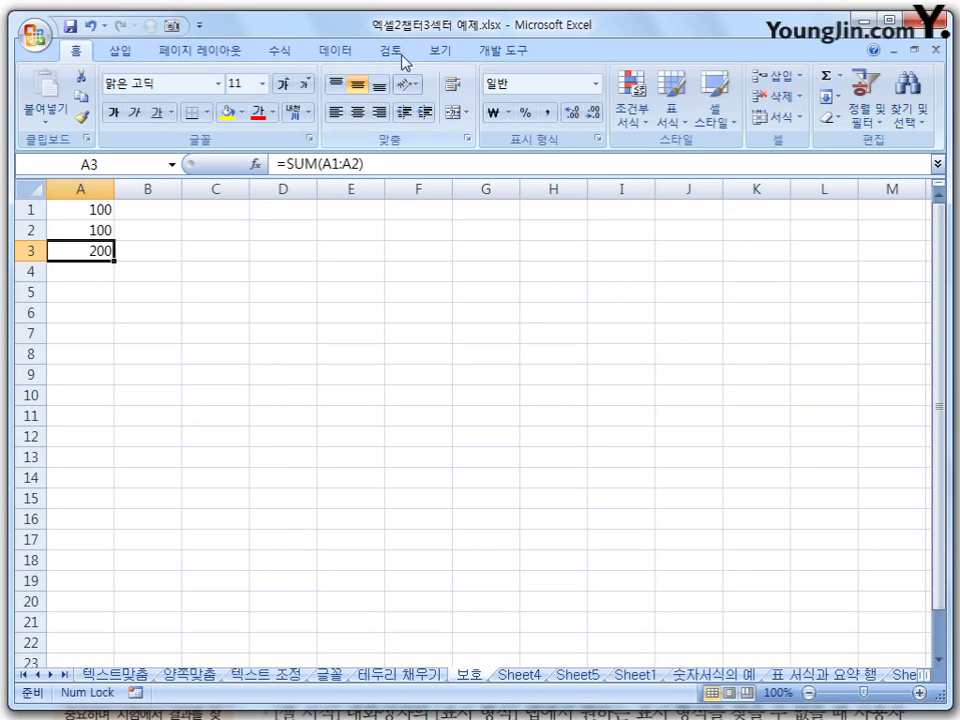
Protect the 보호 sheet from the Review tab with a password, entered and confirmed
{"action": "left_click", "coordinate": [392, 52]}
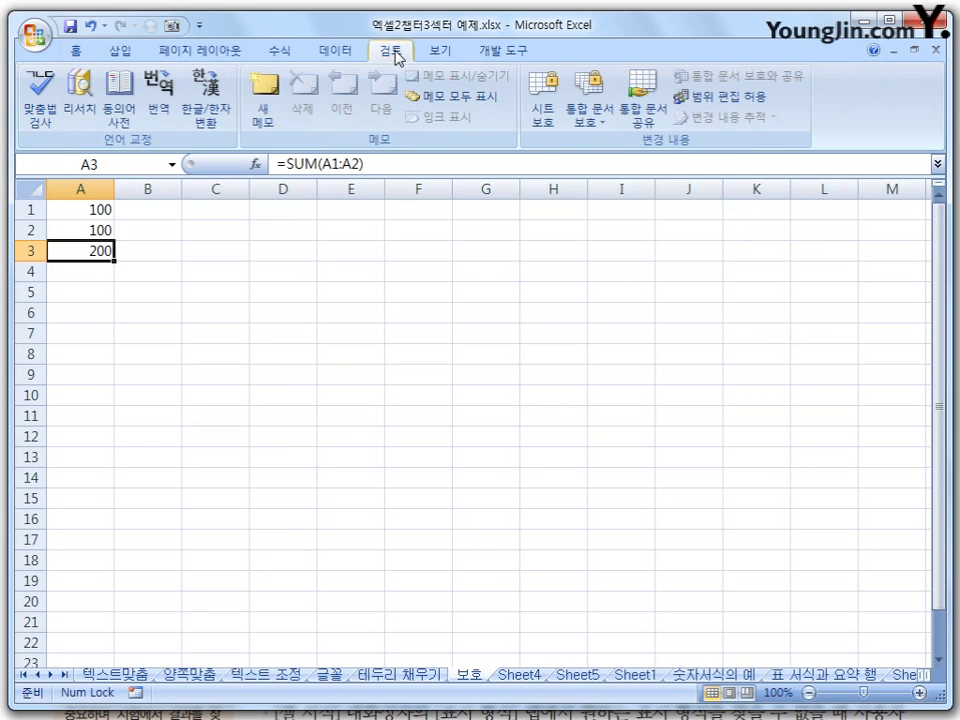
{"action": "left_click", "coordinate": [550, 125]}
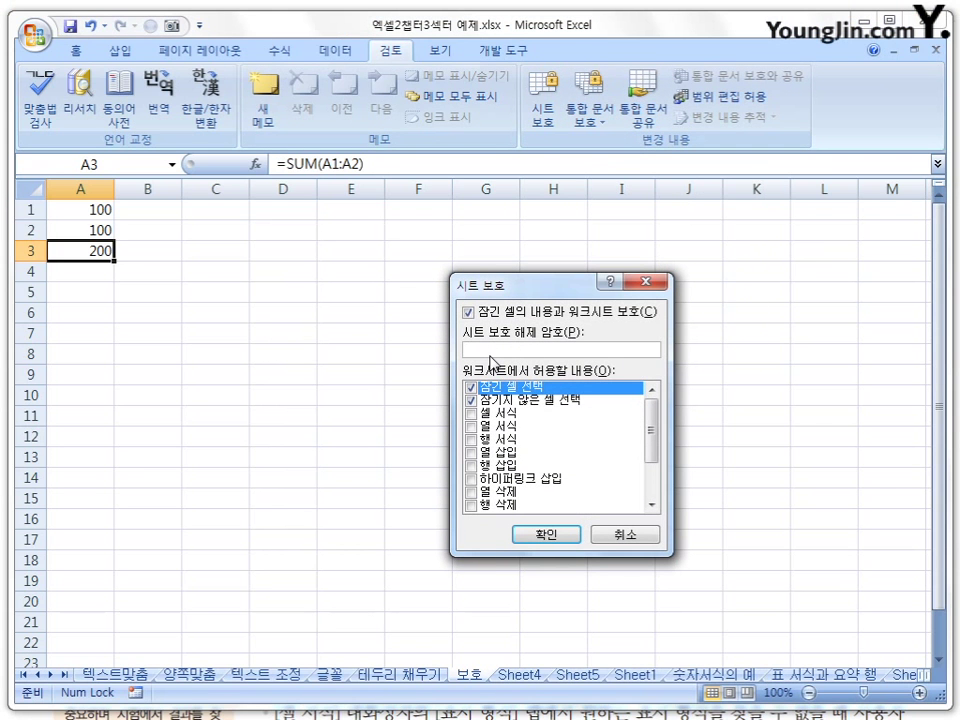
{"action": "type", "text": "1"}
{"action": "left_click", "coordinate": [574, 537]}
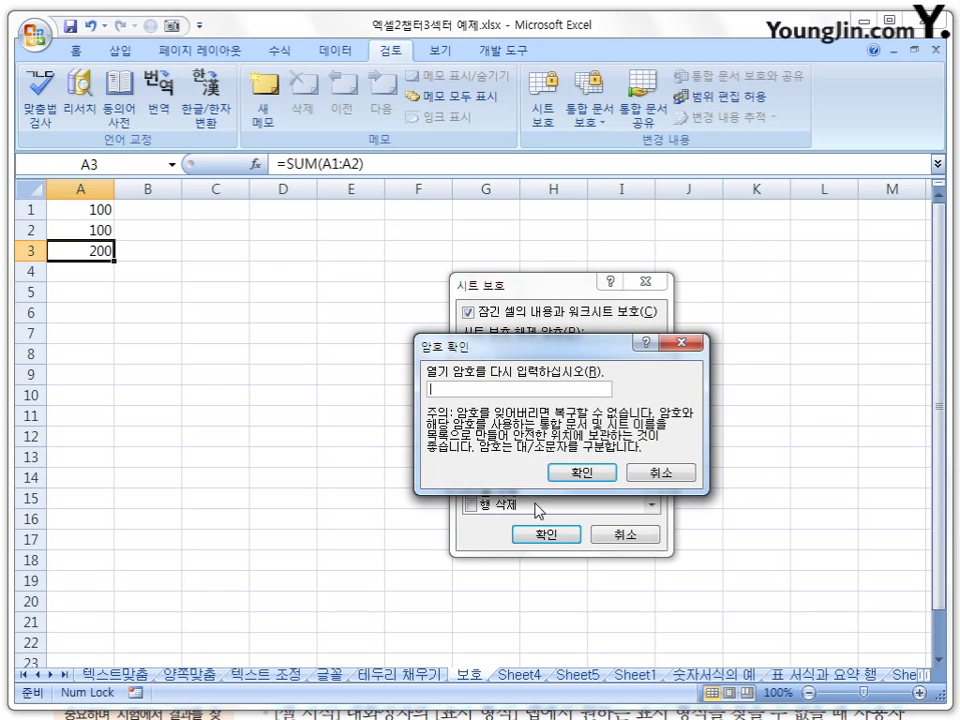
{"action": "left_click", "coordinate": [583, 472]}
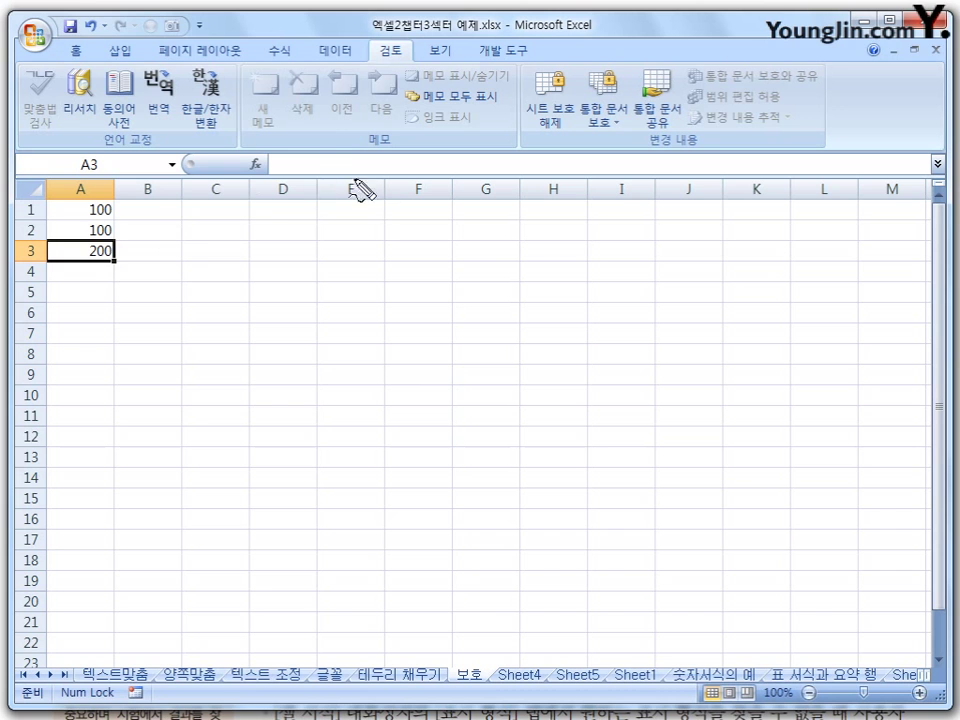
Mark on screen that the formula bar is empty and protection is removable, then clear marks
{"action": "mouse_move", "coordinate": [358, 188]}
{"action": "left_mouse_down"}
{"action": "mouse_move", "coordinate": [310, 190]}
{"action": "mouse_move", "coordinate": [276, 158]}
{"action": "mouse_move", "coordinate": [316, 152]}
{"action": "mouse_move", "coordinate": [390, 180]}
{"action": "mouse_move", "coordinate": [340, 182]}
{"action": "left_mouse_up"}
{"action": "left_click_drag", "start_coordinate": [342, 155], "coordinate": [320, 182]}
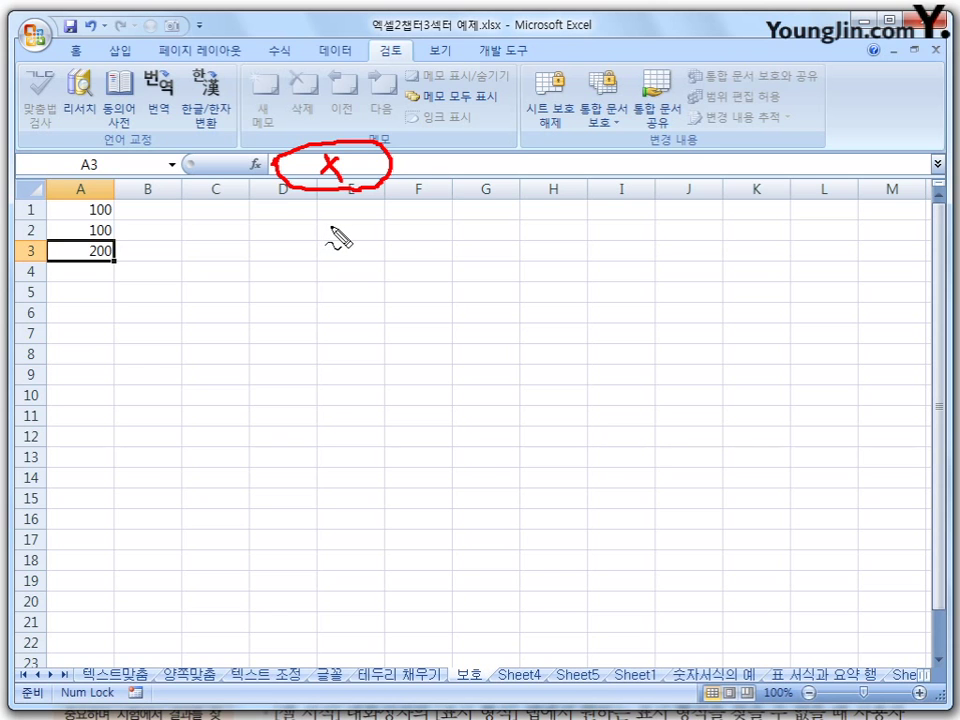
{"action": "mouse_move", "coordinate": [552, 136]}
{"action": "left_mouse_down"}
{"action": "mouse_move", "coordinate": [527, 115]}
{"action": "mouse_move", "coordinate": [545, 68]}
{"action": "mouse_move", "coordinate": [577, 97]}
{"action": "mouse_move", "coordinate": [558, 146]}
{"action": "left_mouse_up"}
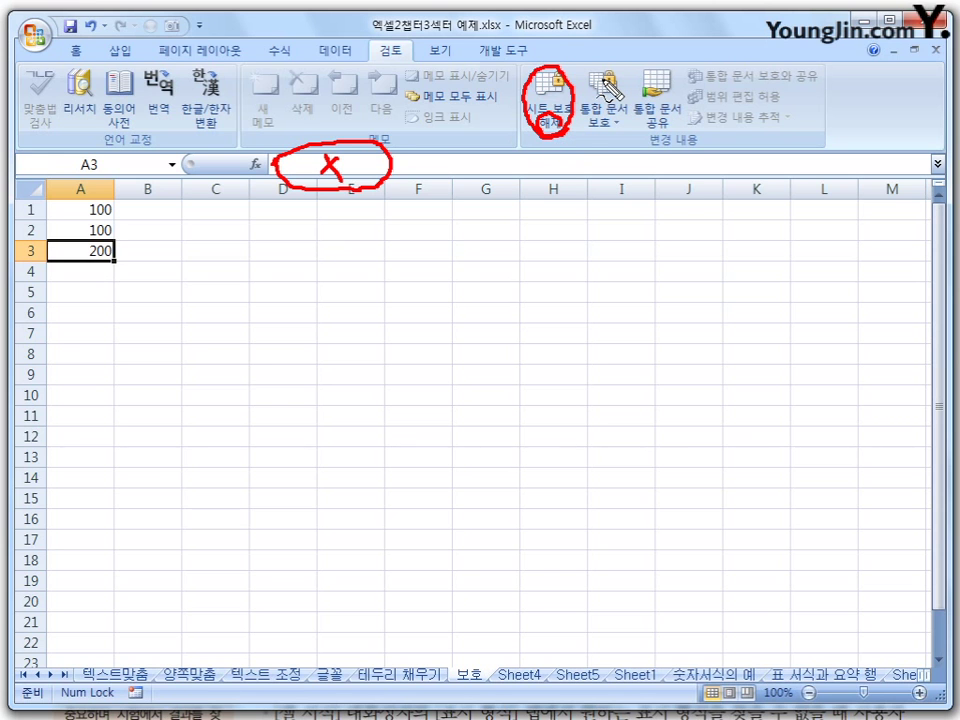
{"action": "key", "text": "Escape"}
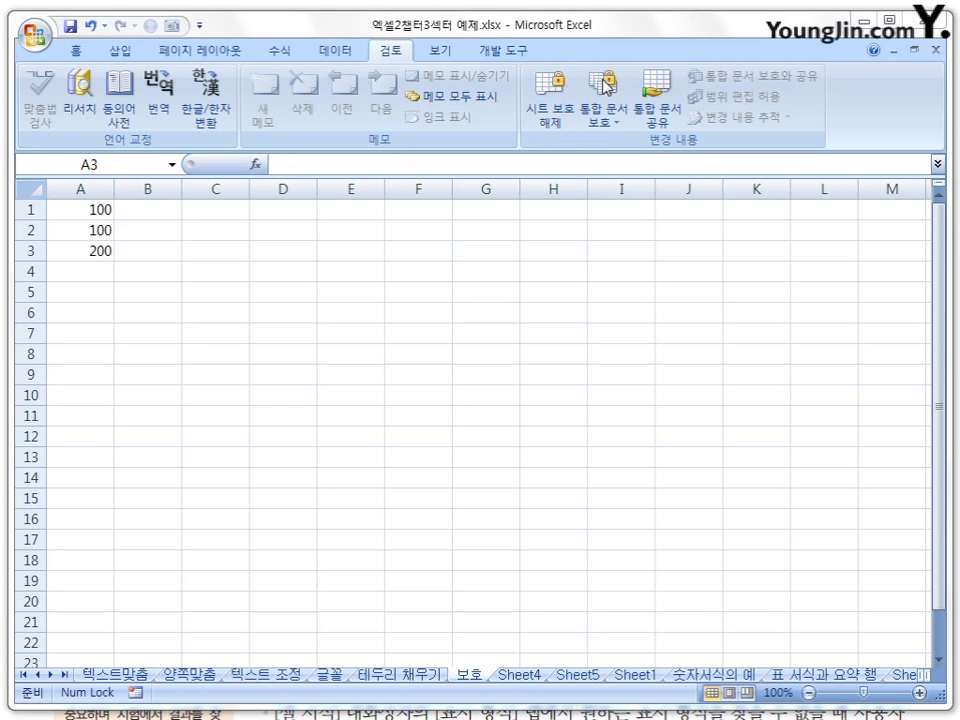
Select A3 to show its formula is hidden, then try editing A1 to trigger the warning
{"action": "left_click", "coordinate": [107, 251]}
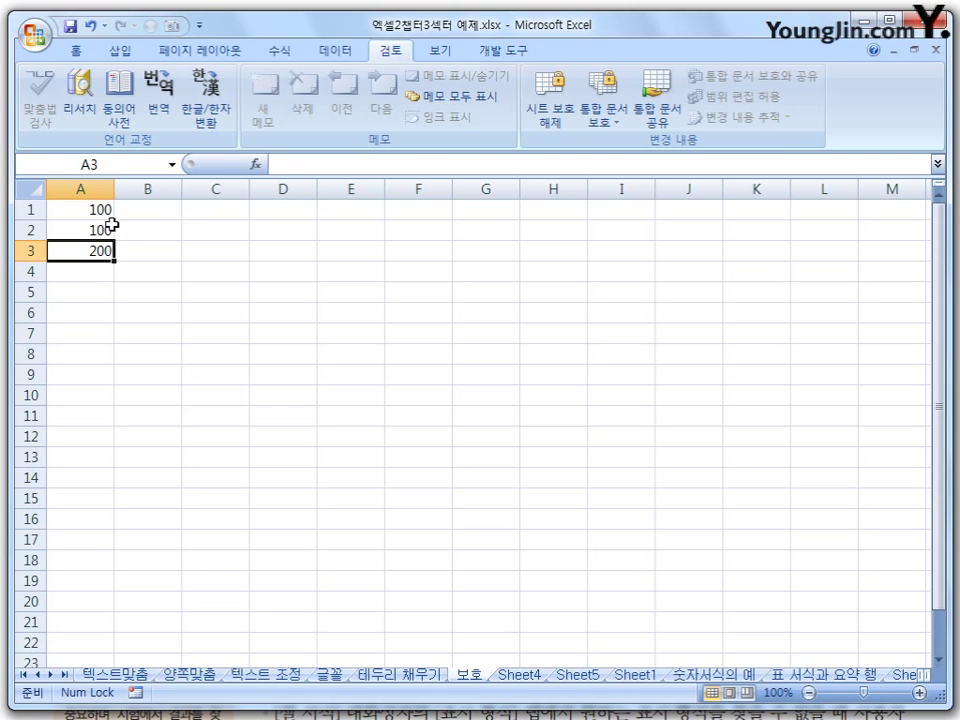
{"action": "left_click", "coordinate": [110, 212]}
{"action": "mouse_move", "coordinate": [113, 219]}
{"action": "left_mouse_down"}
{"action": "mouse_move", "coordinate": [120, 212]}
{"action": "mouse_move", "coordinate": [141, 223]}
{"action": "left_mouse_up"}
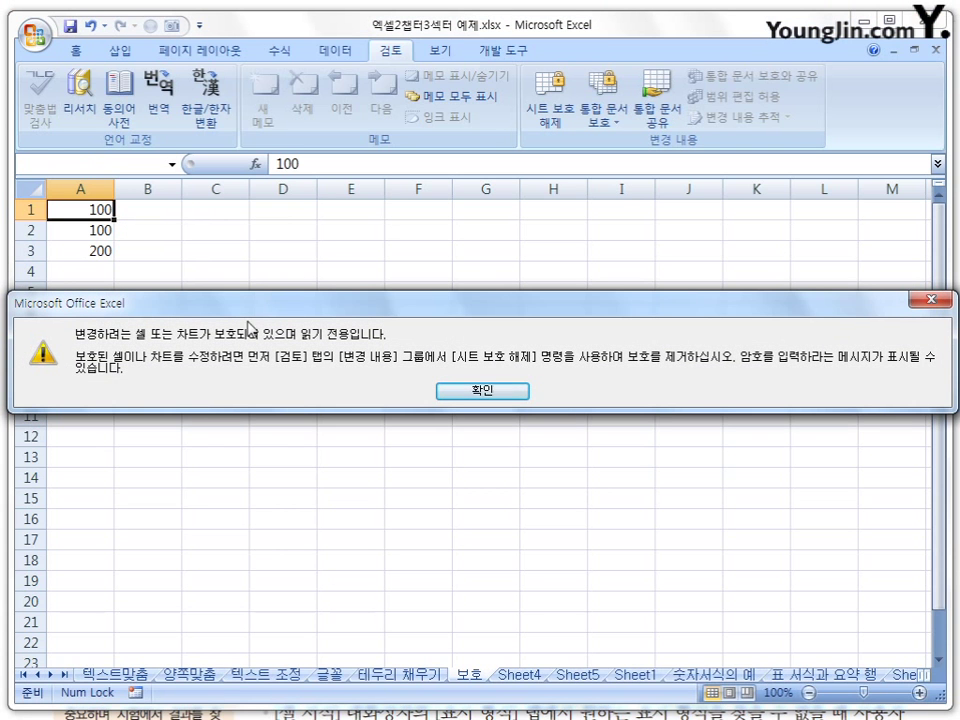